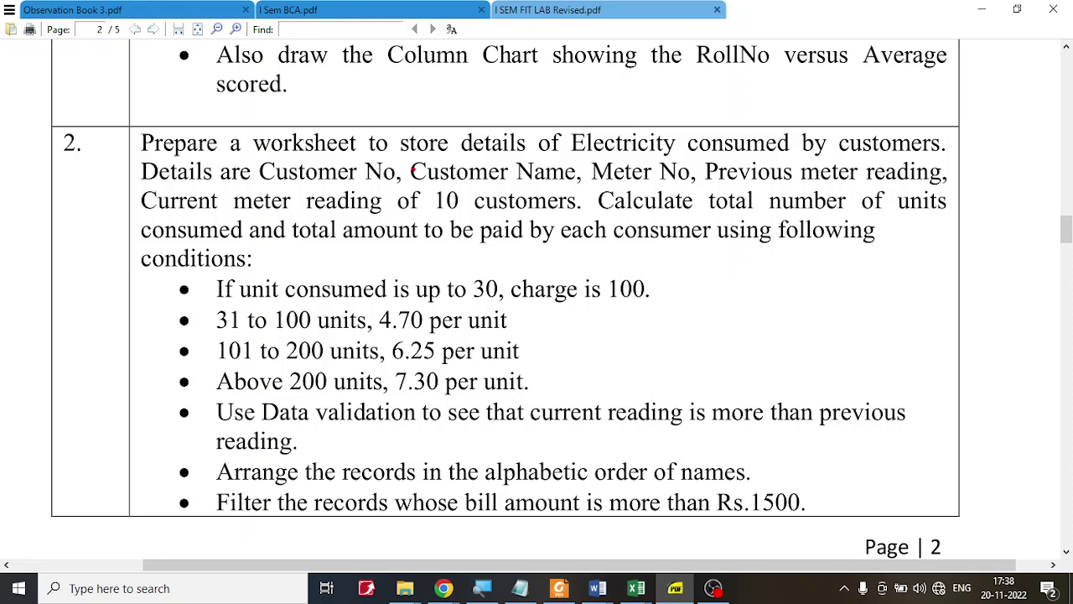
# Step: Underline the required customer details, the 10-customer count, total units and total amount in assignment 2 of the lab PDF
pyautogui.moveTo(264, 181); pyautogui.dragTo(368, 183)
pyautogui.moveTo(448, 189); pyautogui.dragTo(543, 188)
pyautogui.moveTo(637, 186); pyautogui.dragTo(794, 187)
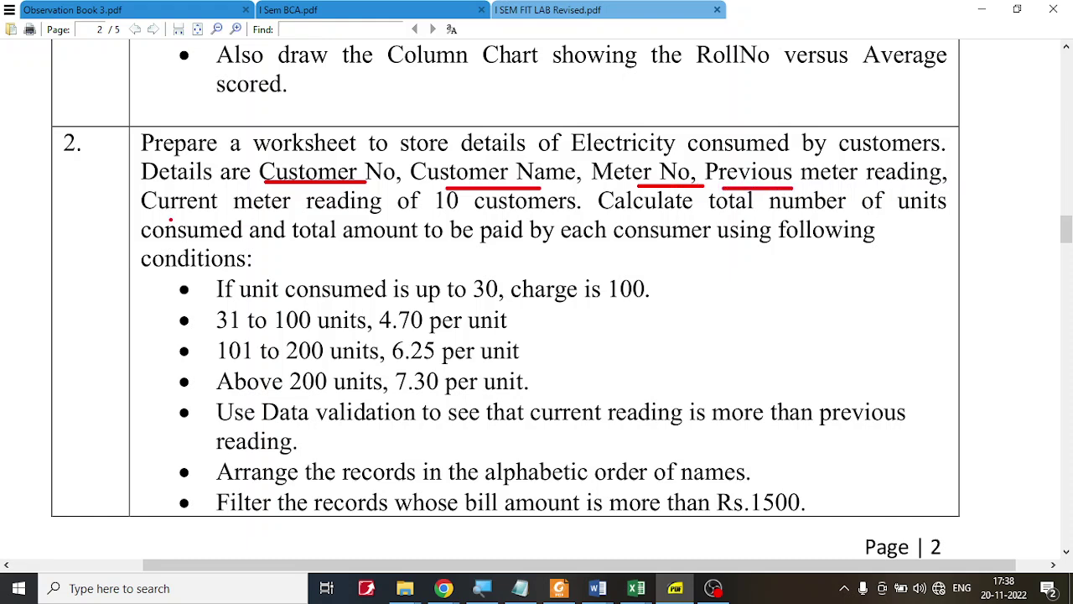
pyautogui.moveTo(170, 220); pyautogui.dragTo(260, 217)
pyautogui.moveTo(439, 216); pyautogui.dragTo(582, 216)
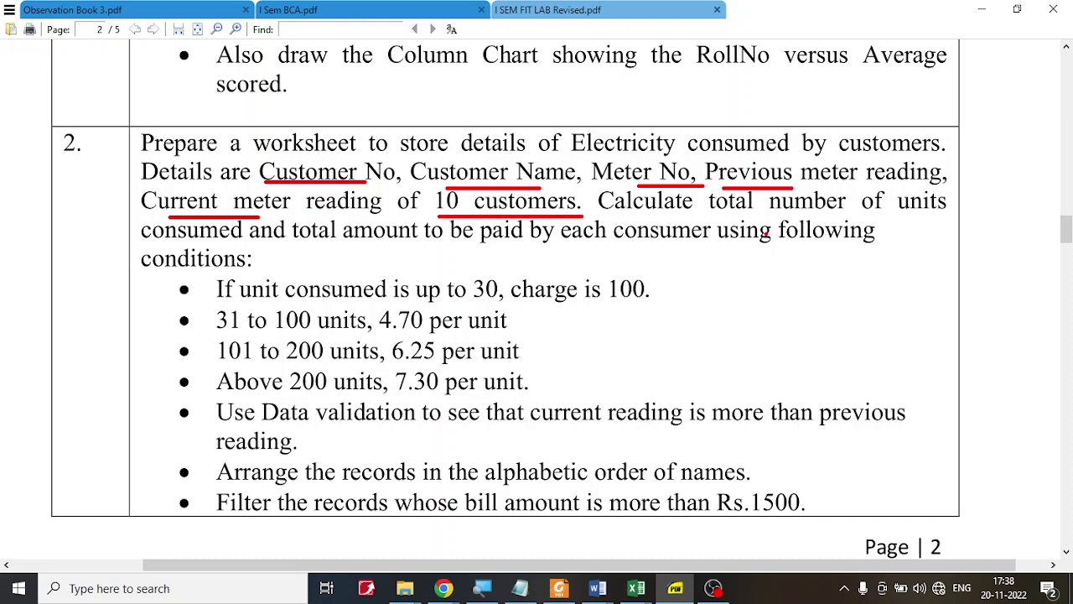
pyautogui.moveTo(717, 213); pyautogui.dragTo(926, 218)
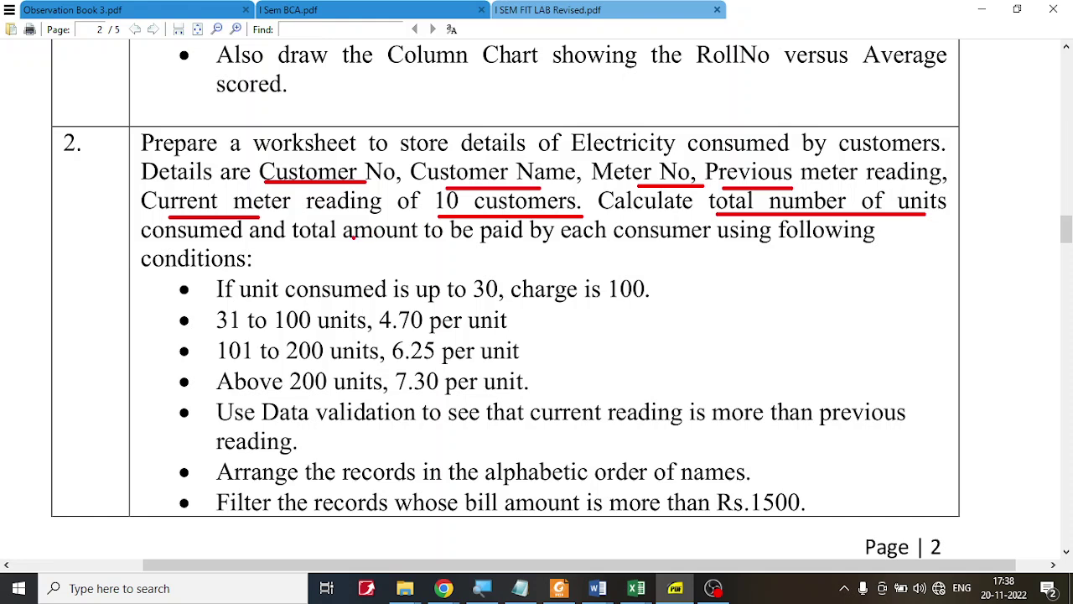
pyautogui.moveTo(300, 244); pyautogui.dragTo(437, 243)
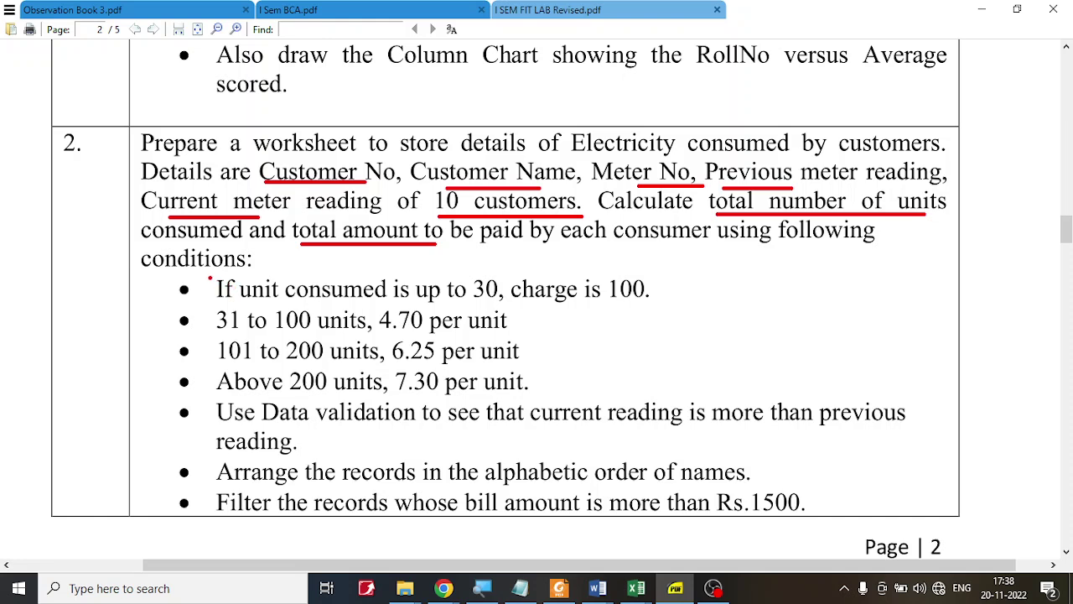
# Step: Mark the unit charge conditions and the data validation, alphabetical order and filter requirements in assignment 2
pyautogui.moveTo(688, 270)
pyautogui.mouseDown()
pyautogui.moveTo(710, 272)
pyautogui.moveTo(711, 299)
pyautogui.moveTo(703, 355)
pyautogui.moveTo(677, 366)
pyautogui.mouseUp()
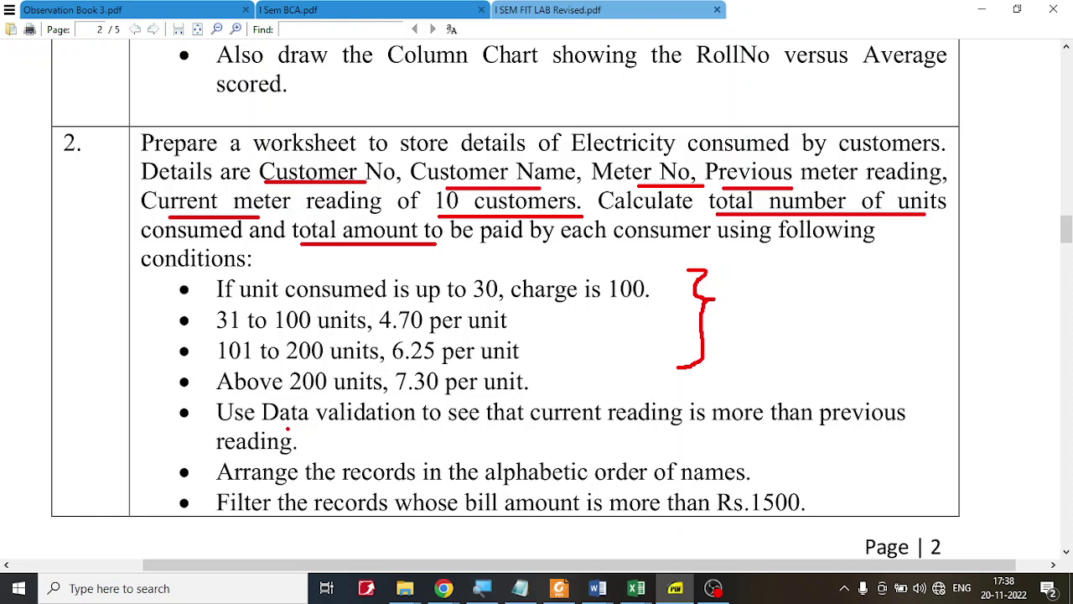
pyautogui.moveTo(261, 427); pyautogui.dragTo(434, 427)
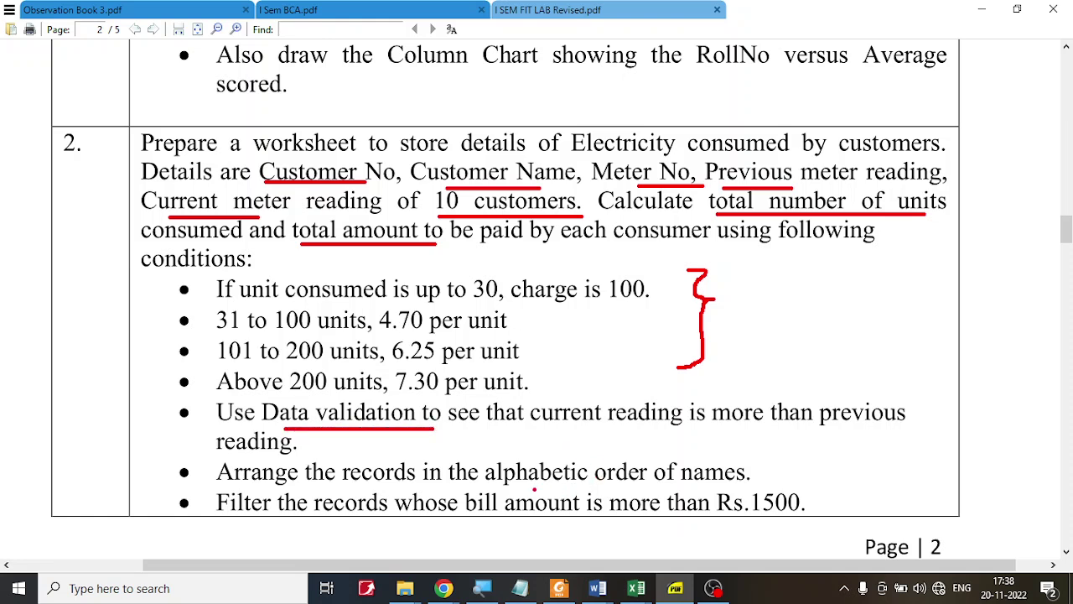
pyautogui.moveTo(533, 487); pyautogui.dragTo(748, 484)
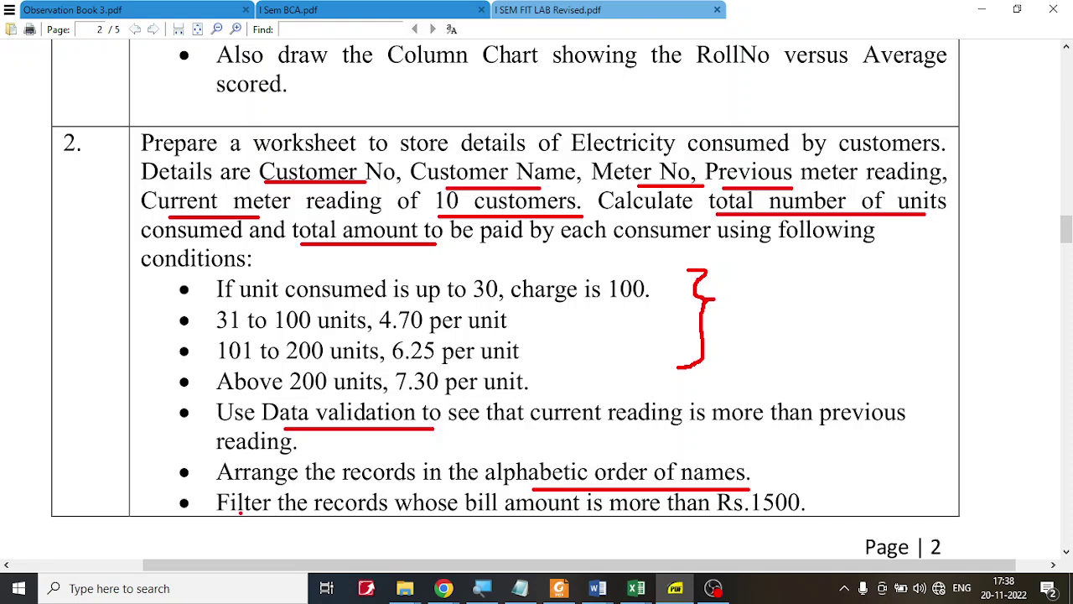
pyautogui.moveTo(240, 515); pyautogui.dragTo(587, 517)
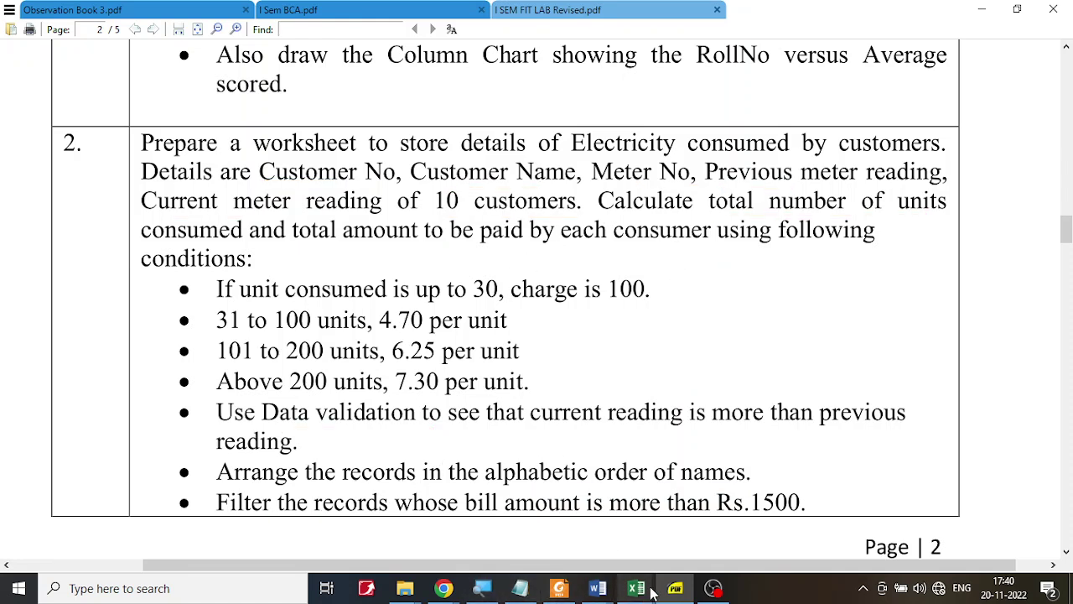
# Step: Compare the assignment's list of customer details with the column headings and name entries in the Excel workbook Book3
pyautogui.moveTo(653, 592)
pyautogui.click(726, 543)
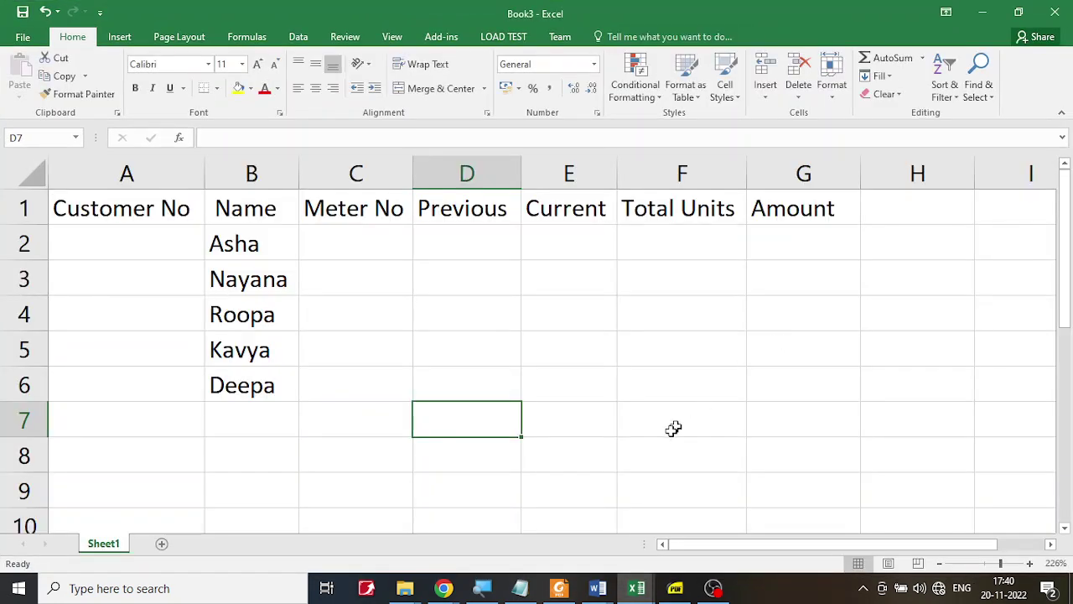
pyautogui.click(679, 594)
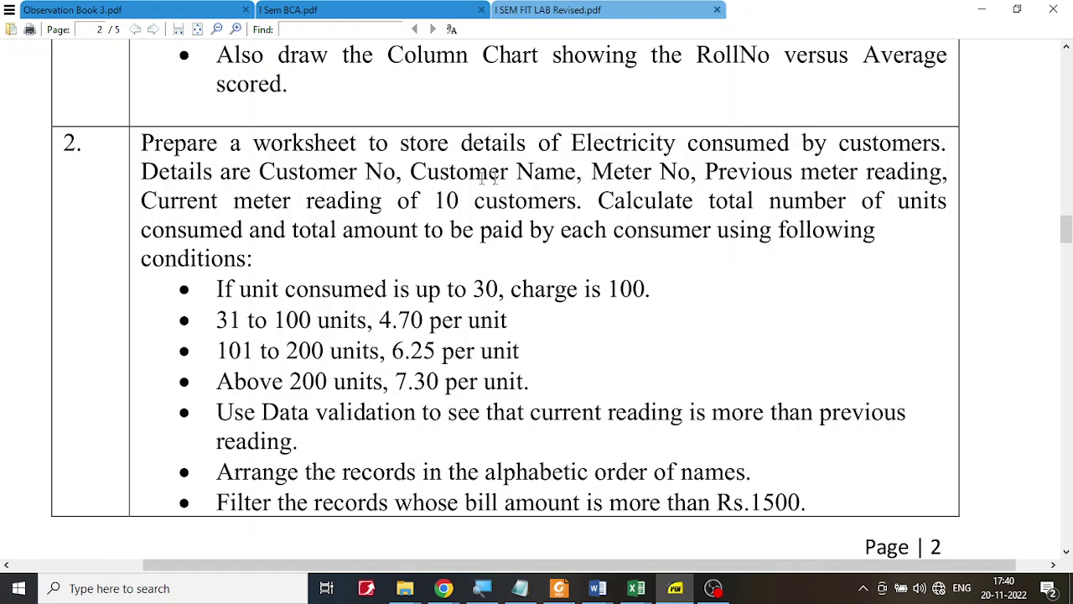
pyautogui.moveTo(259, 171); pyautogui.dragTo(876, 171)
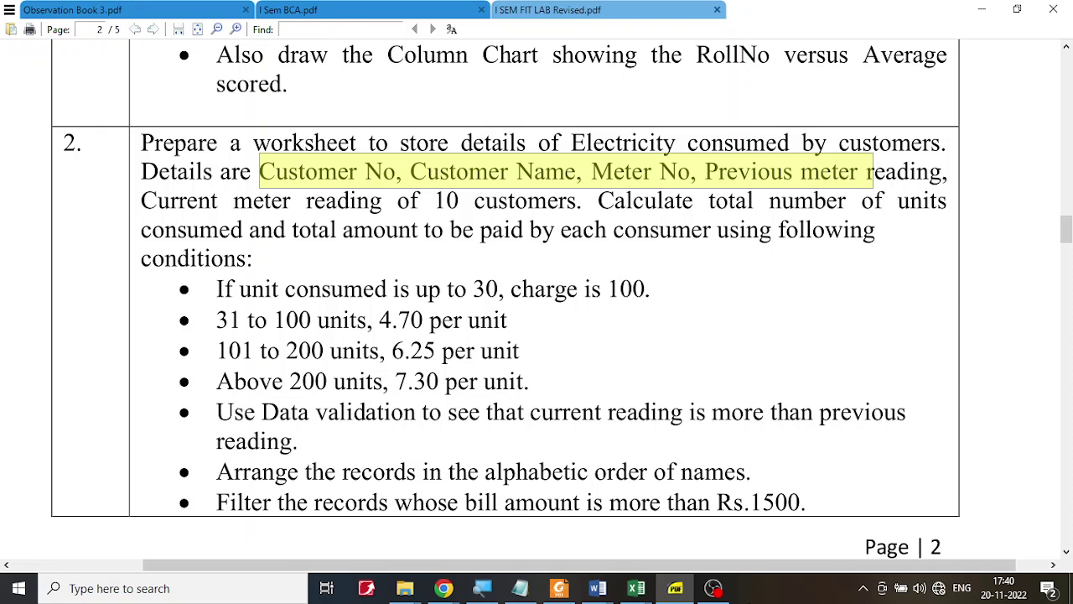
pyautogui.click(652, 580)
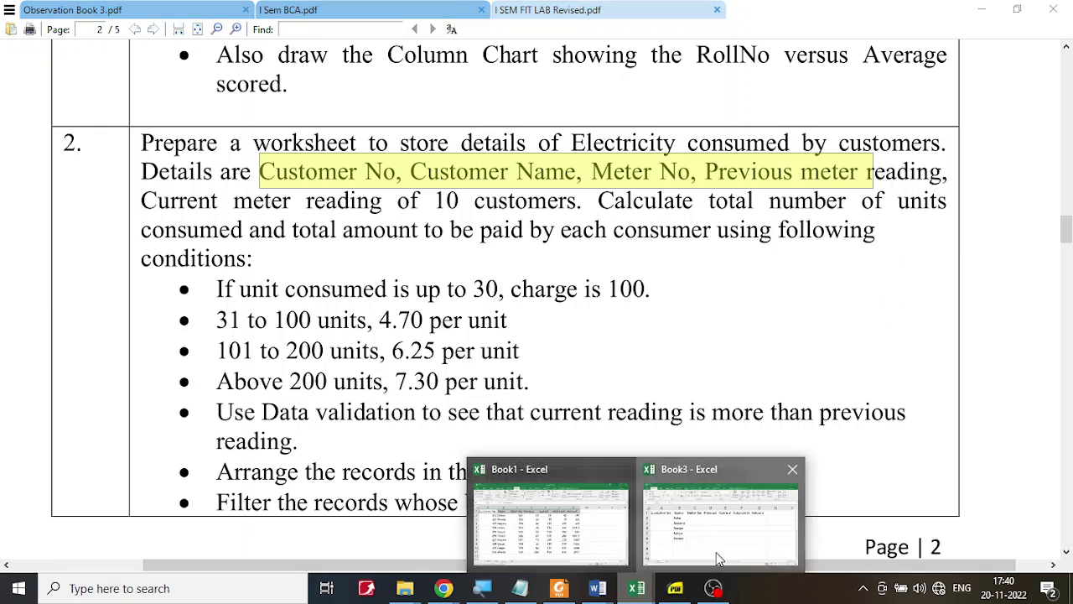
pyautogui.click(721, 520)
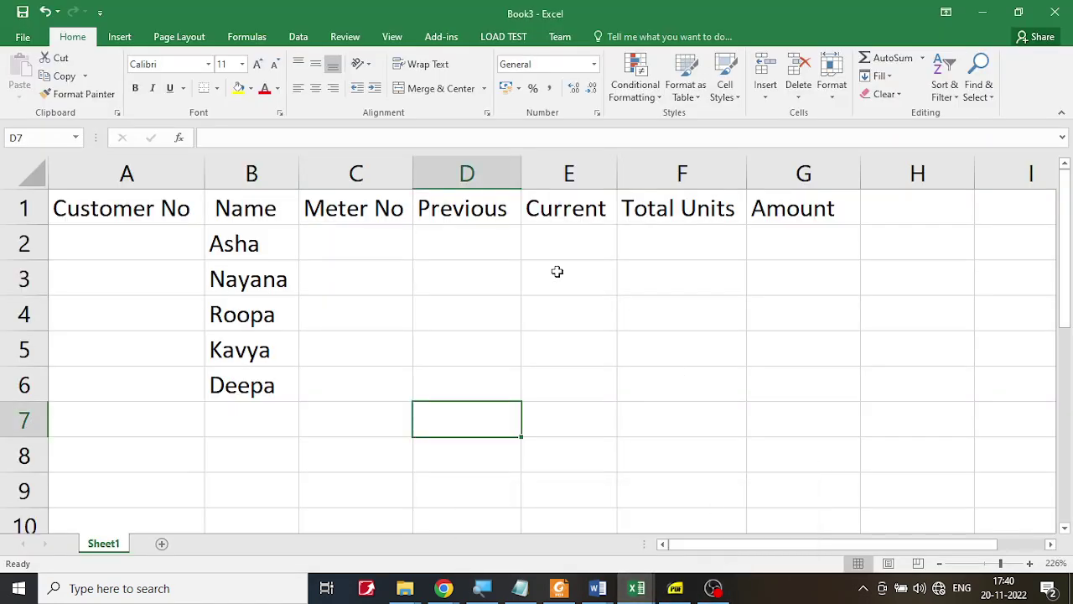
pyautogui.click(675, 214)
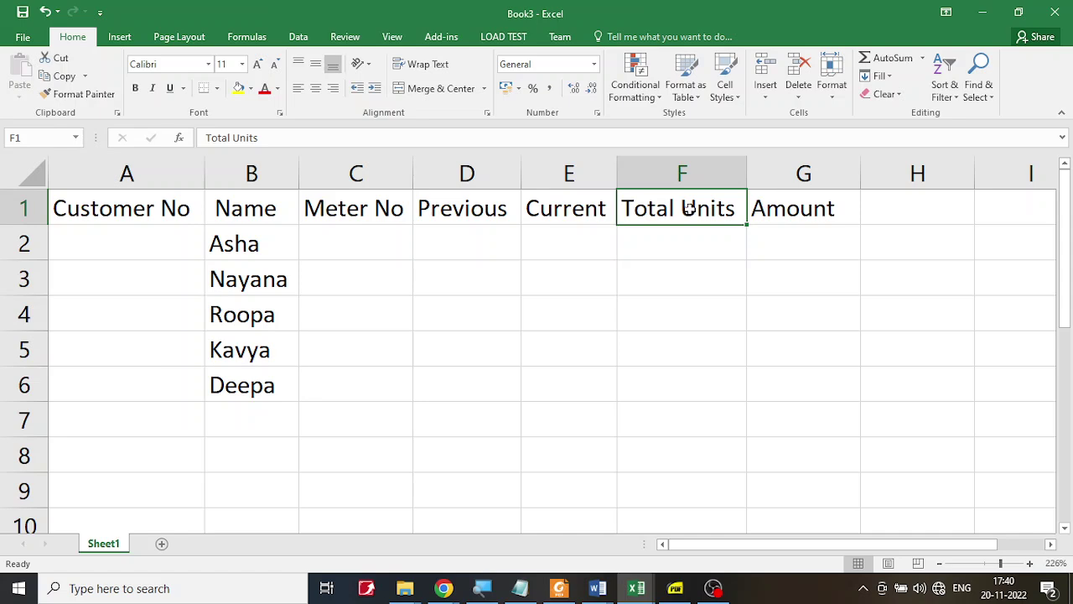
pyautogui.click(792, 213)
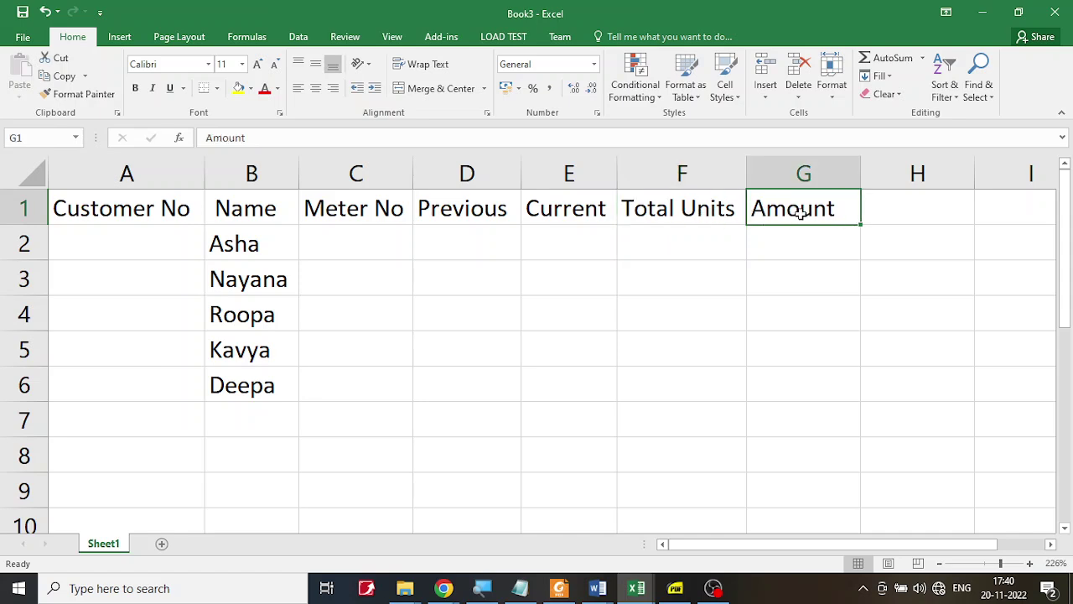
pyautogui.click(252, 243)
pyautogui.moveTo(260, 259); pyautogui.dragTo(265, 384)
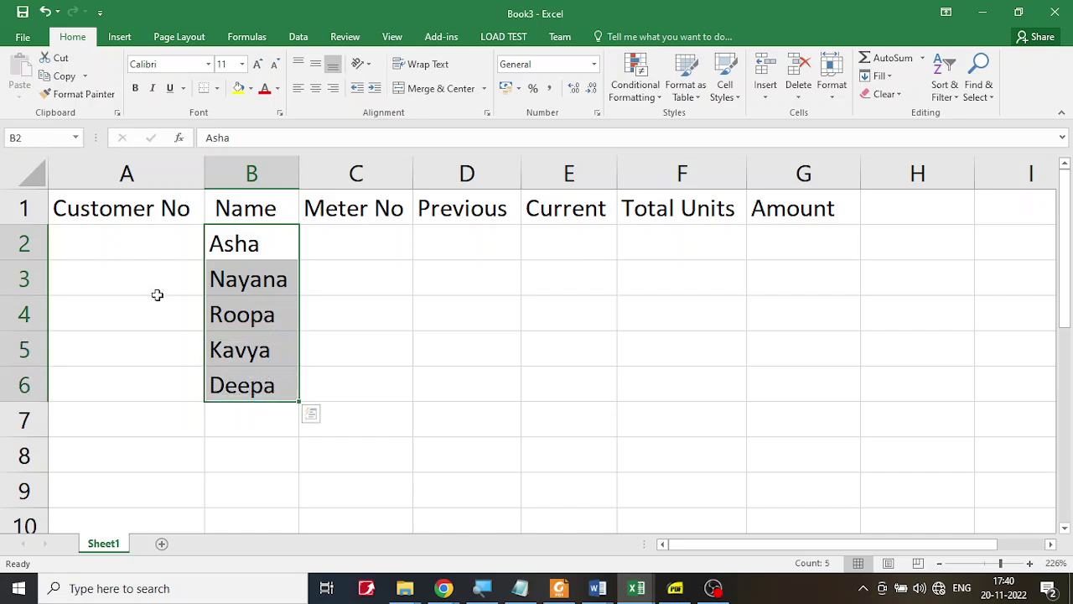
# Step: Enter the first customer number in A2 and fill the numbering down to A11
pyautogui.click(146, 252)
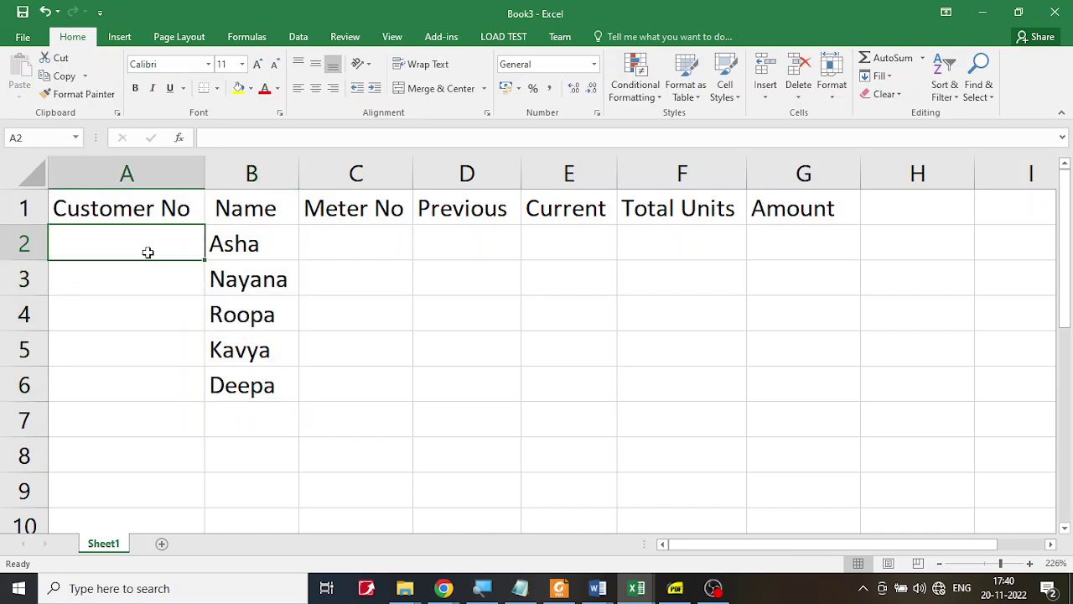
pyautogui.write('C101')
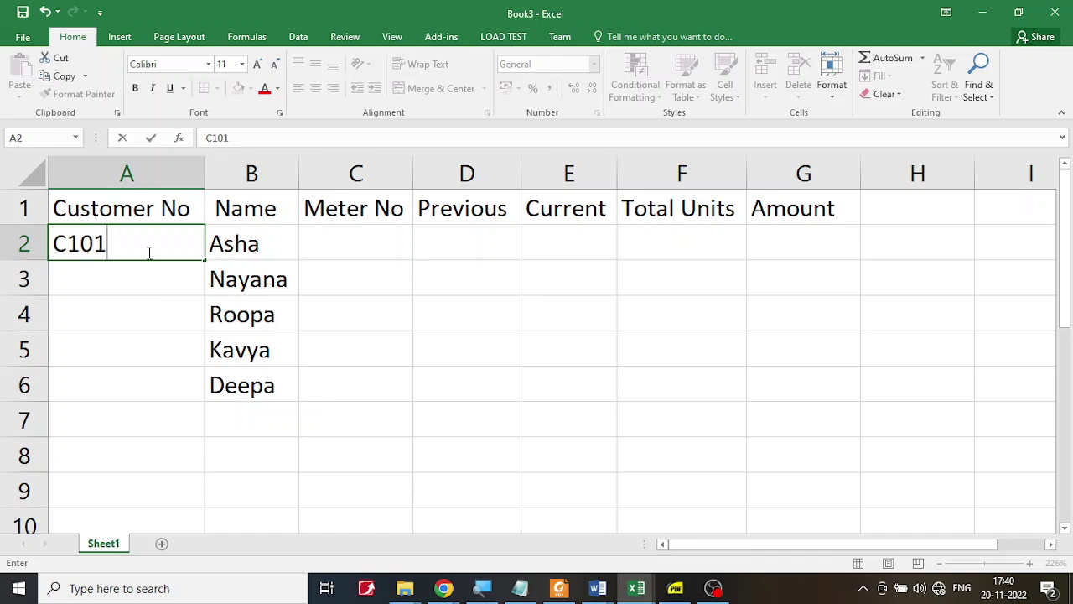
pyautogui.press('Return')
pyautogui.click(148, 251)
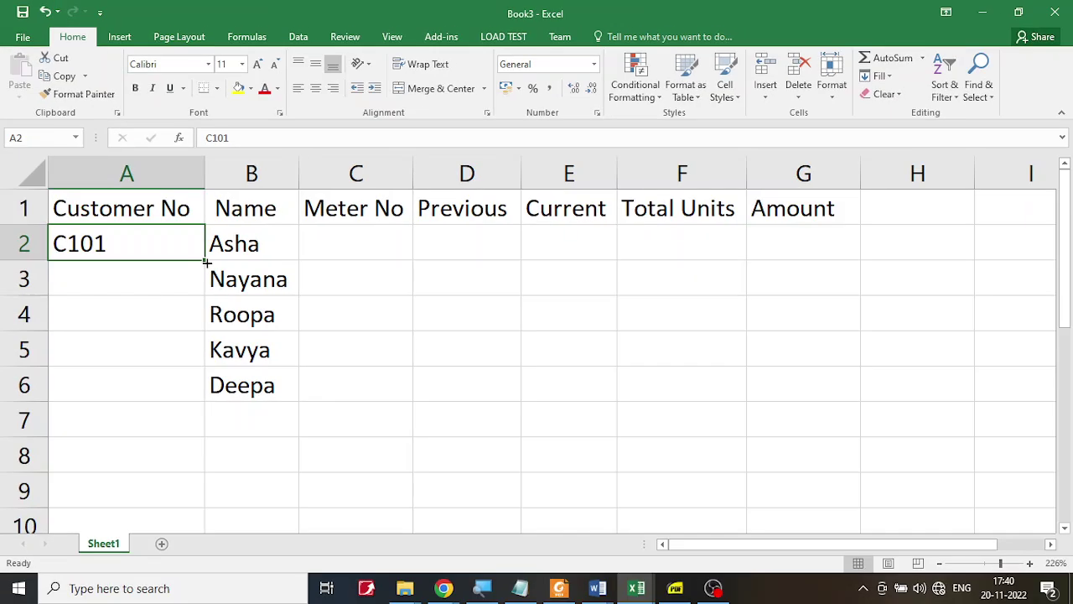
pyautogui.moveTo(205, 262); pyautogui.dragTo(192, 460)
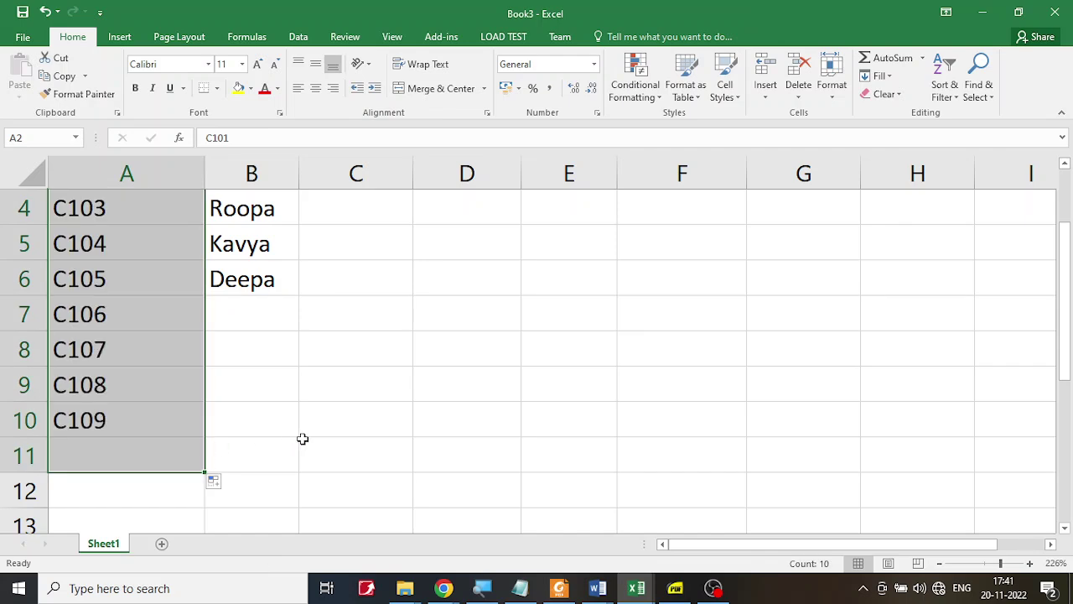
pyautogui.scroll(1, 305, 439)
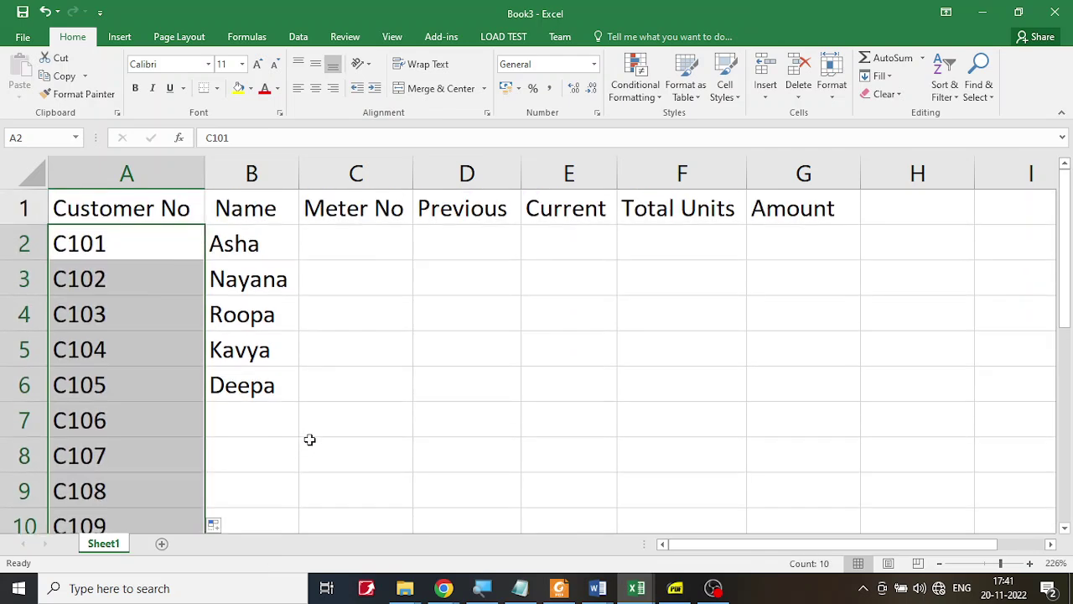
# Step: Repeat the five customer names from B2:B6 down through B11 with the fill feature
pyautogui.click(294, 430)
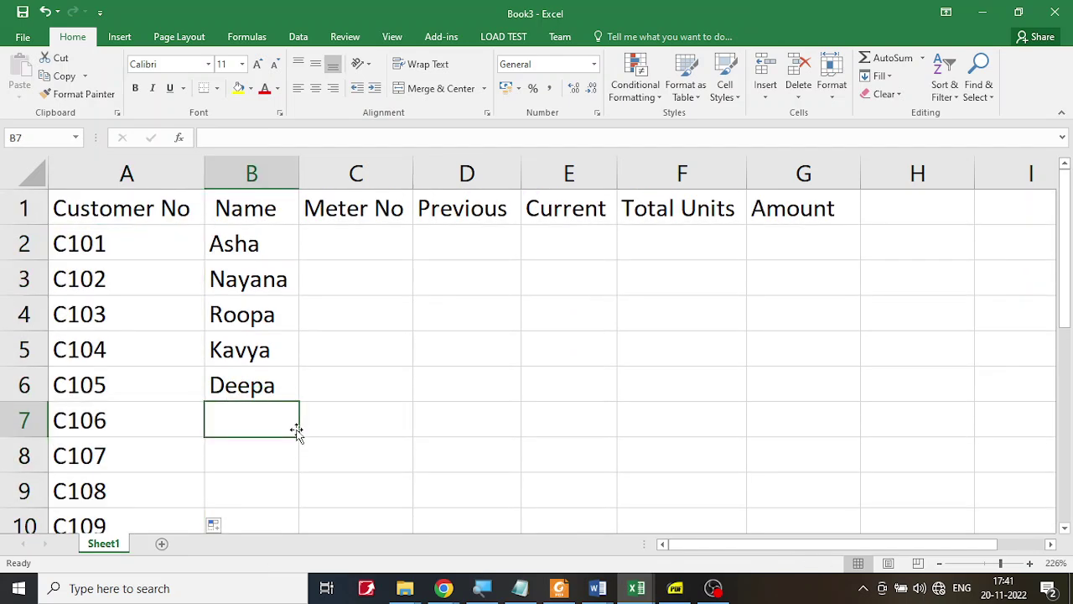
pyautogui.click(249, 244)
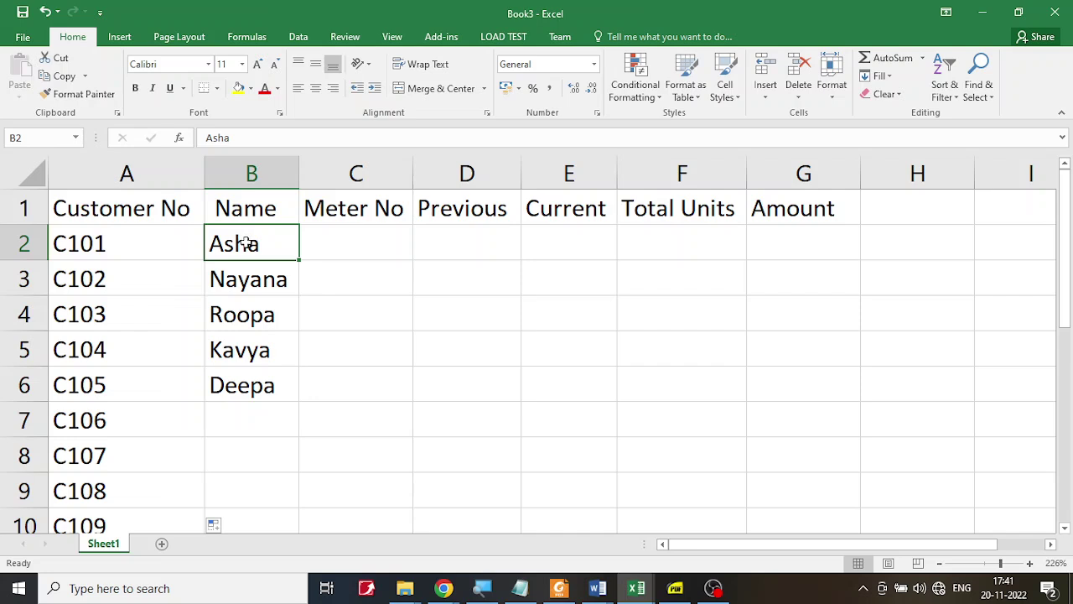
pyautogui.moveTo(249, 242); pyautogui.dragTo(259, 386)
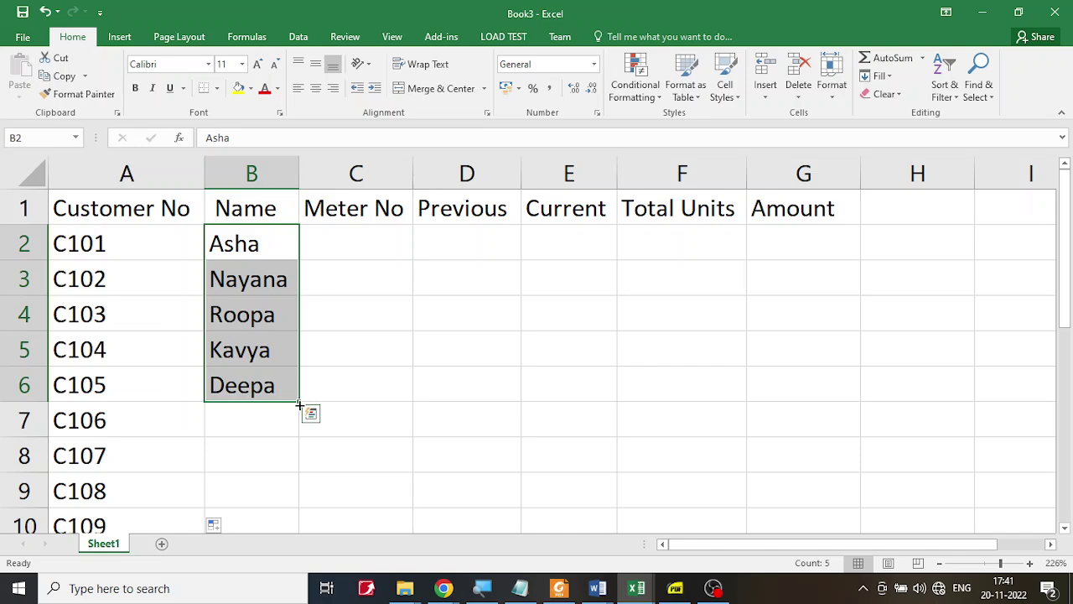
pyautogui.moveTo(299, 405); pyautogui.dragTo(299, 466)
pyautogui.scroll(1, 350, 431)
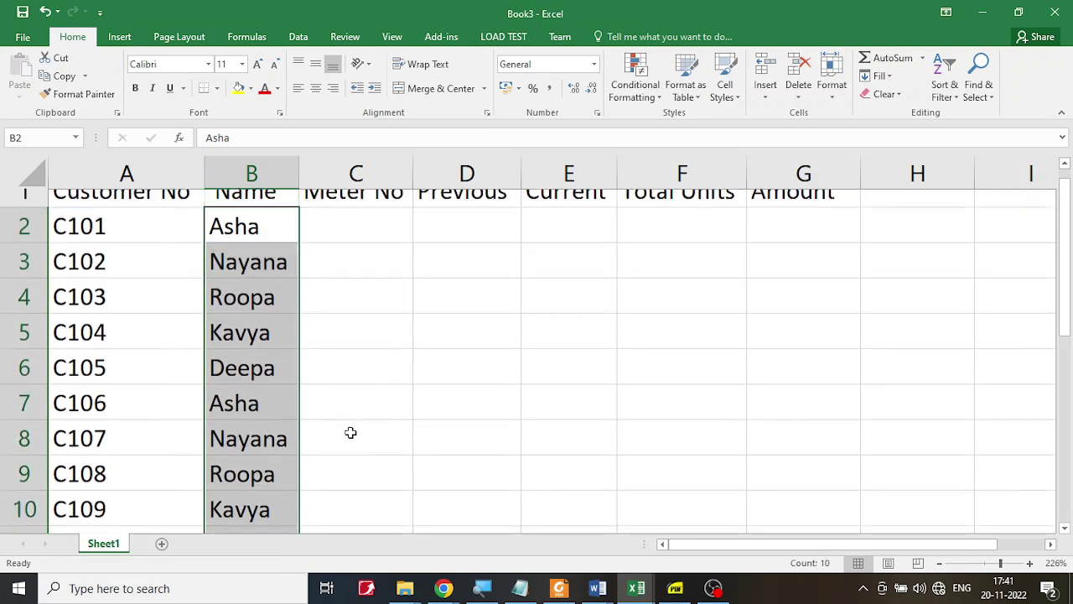
pyautogui.click(351, 242)
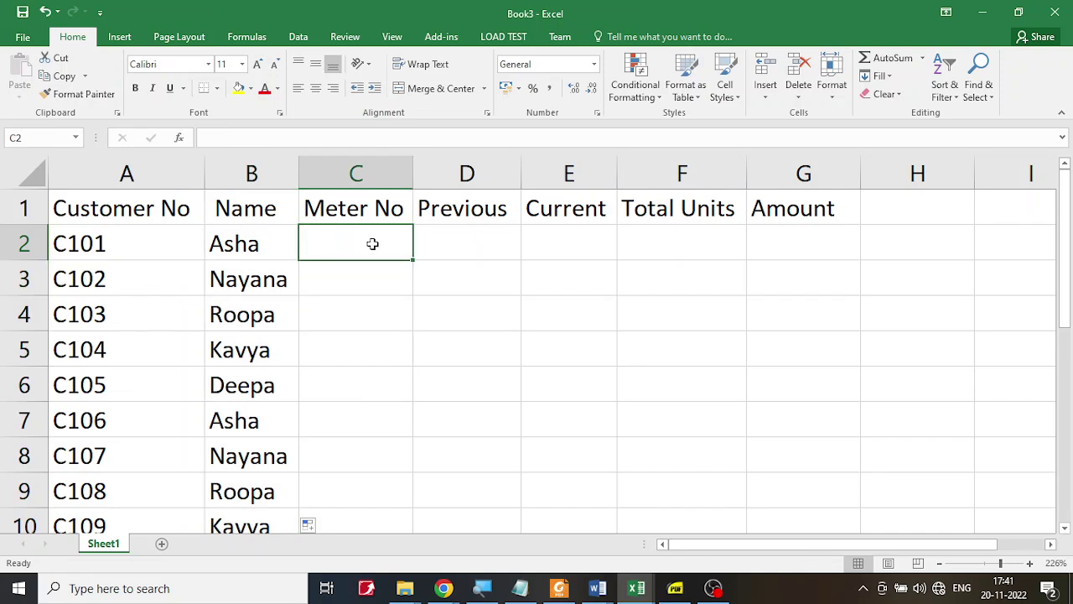
pyautogui.write('50')
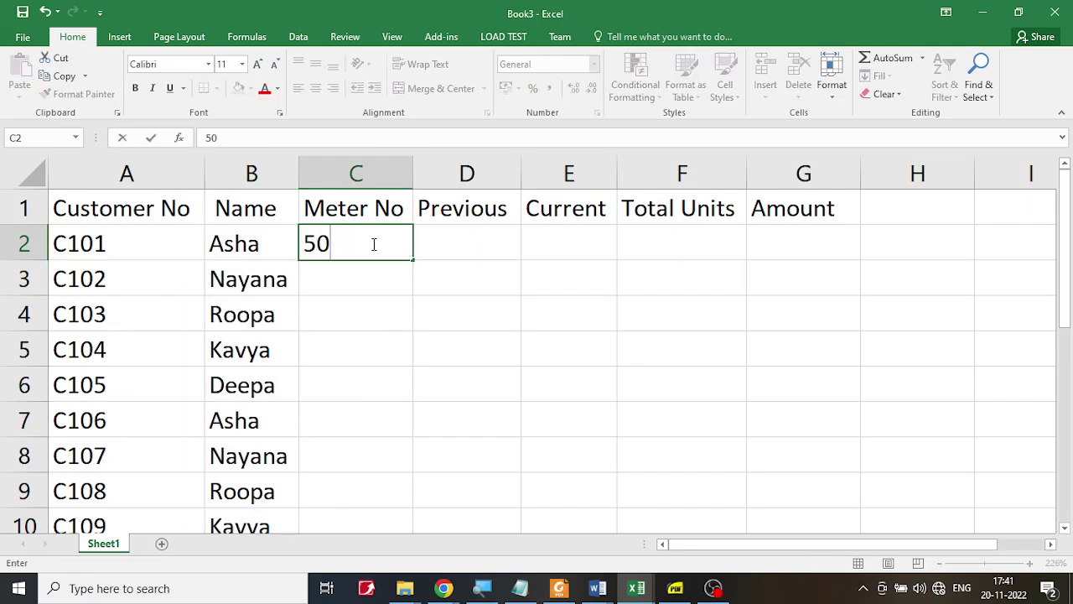
pyautogui.press('Return')
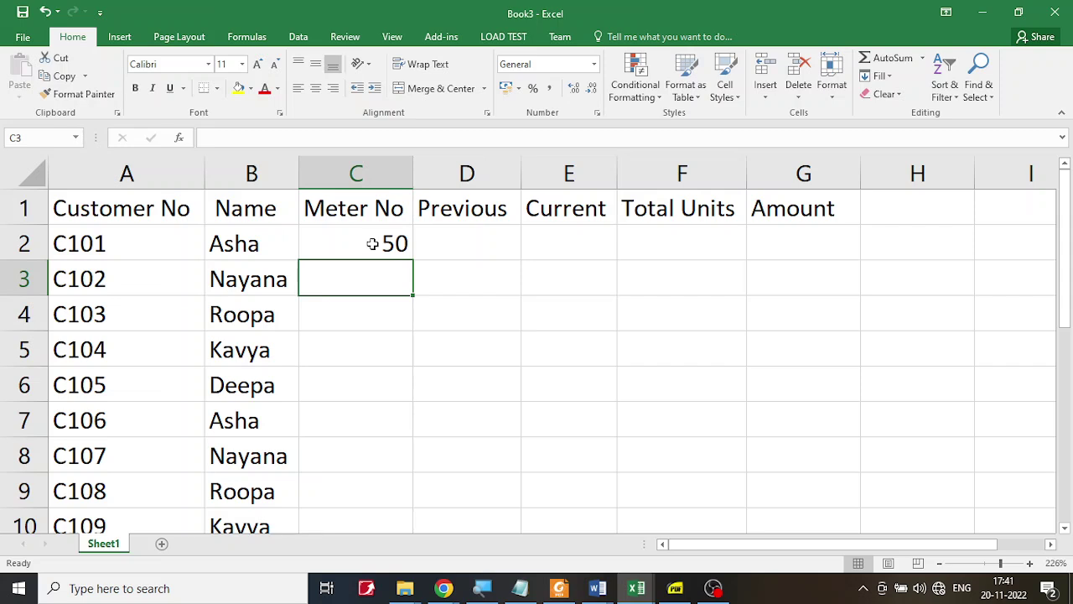
pyautogui.click(372, 243)
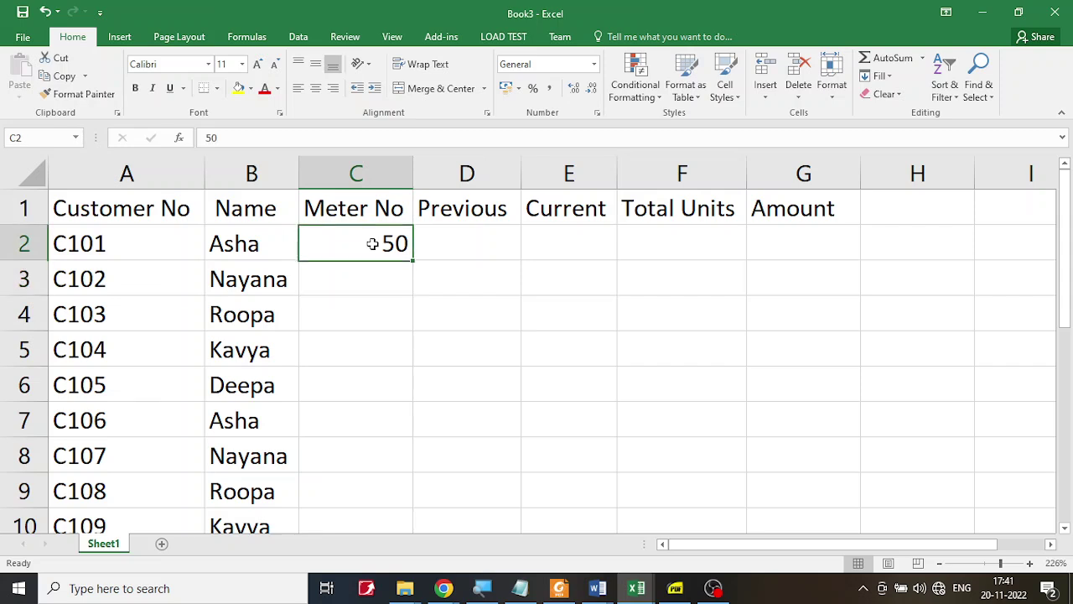
pyautogui.press('BackSpace')
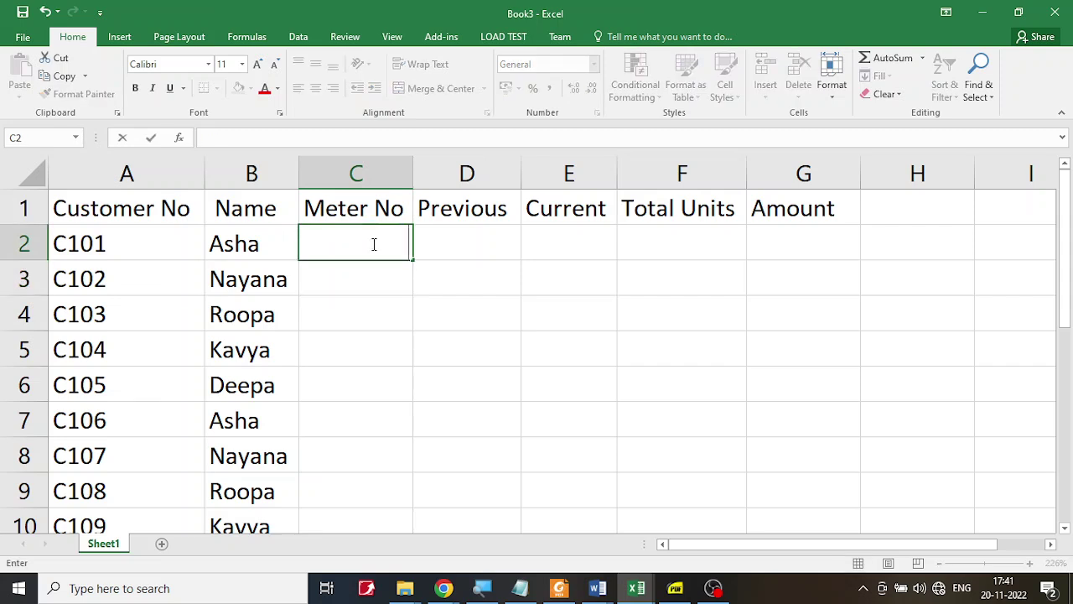
# Step: Enter meter number A111 in C2 and fill the series down to C11
pyautogui.write('A111')
pyautogui.press('Return')
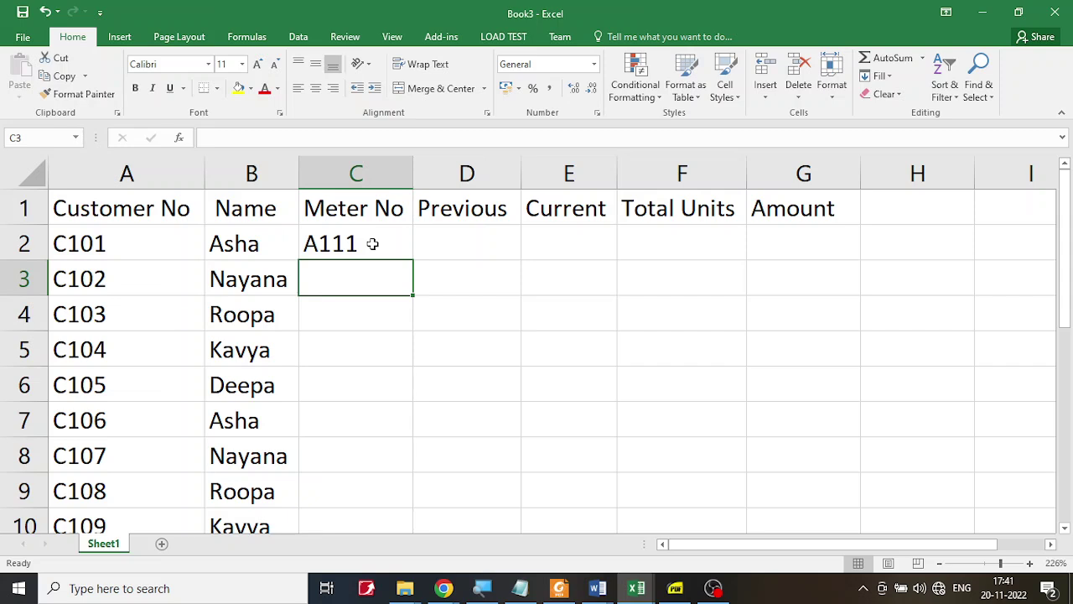
pyautogui.click(373, 243)
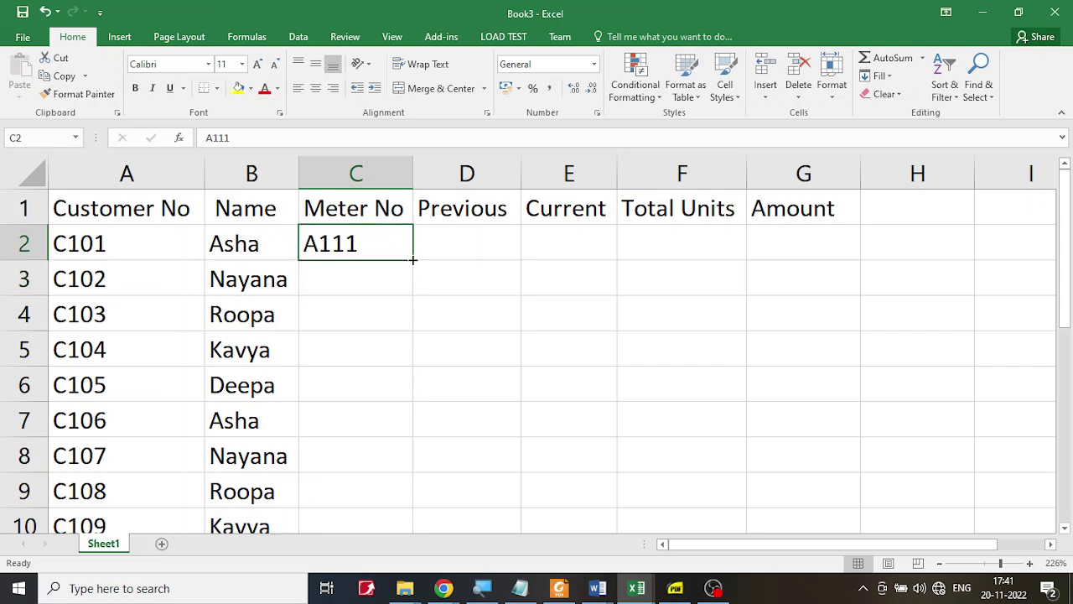
pyautogui.moveTo(413, 260); pyautogui.dragTo(433, 461)
pyautogui.scroll(1, 495, 442)
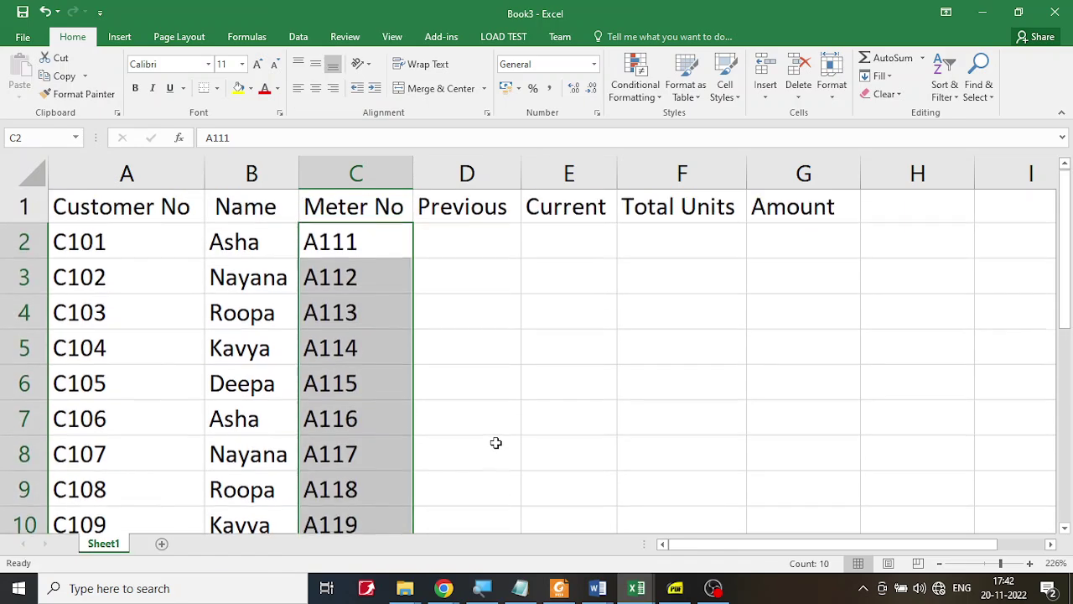
# Step: Enter previous meter readings of 50 in D2 and 60 in D3
pyautogui.click(472, 247)
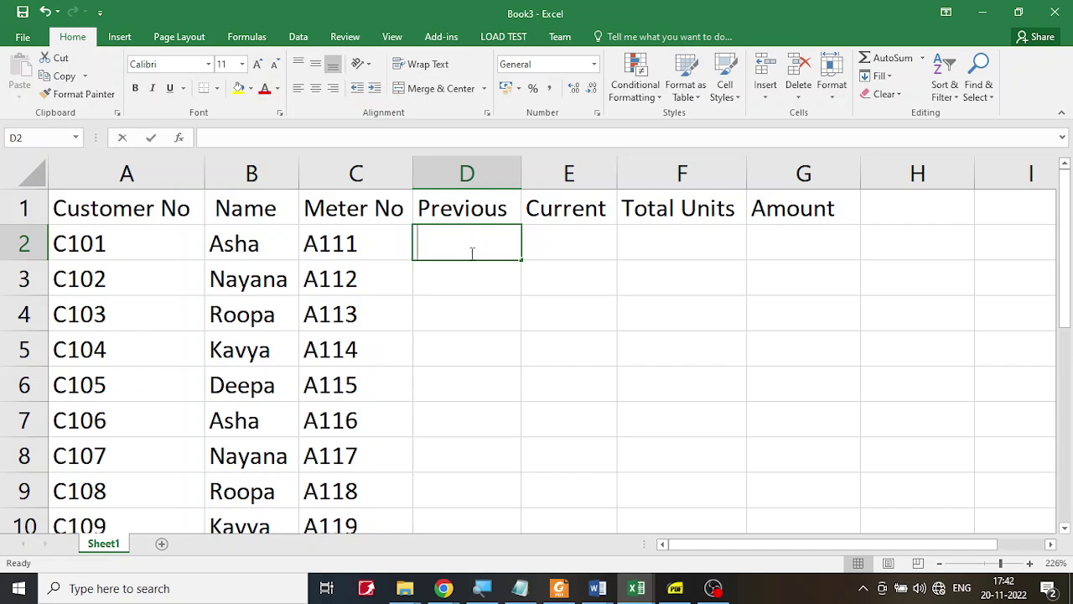
pyautogui.write('50')
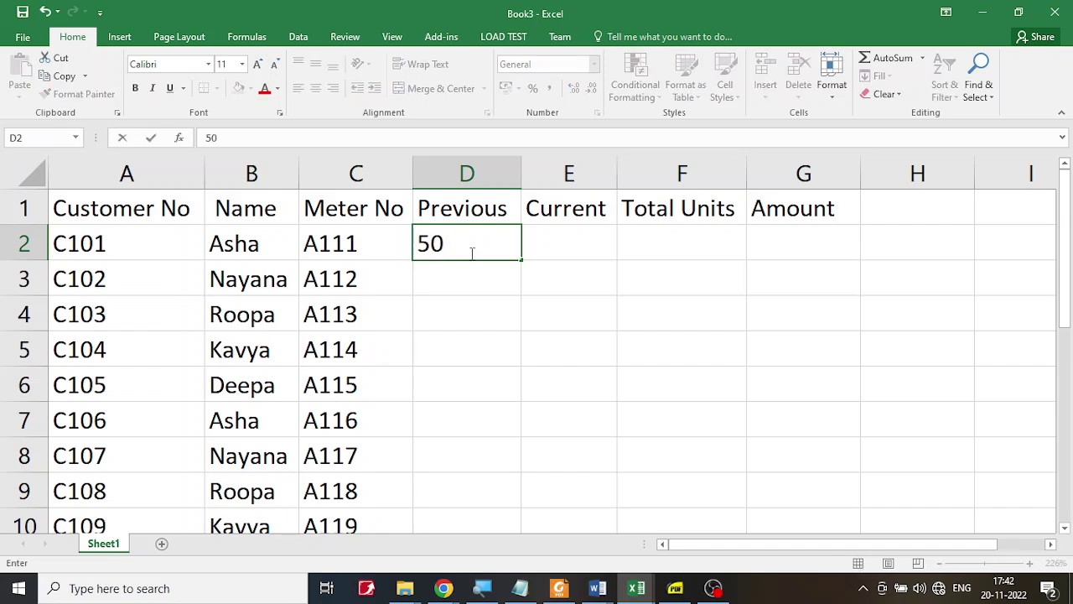
pyautogui.press('Return')
pyautogui.write('50')
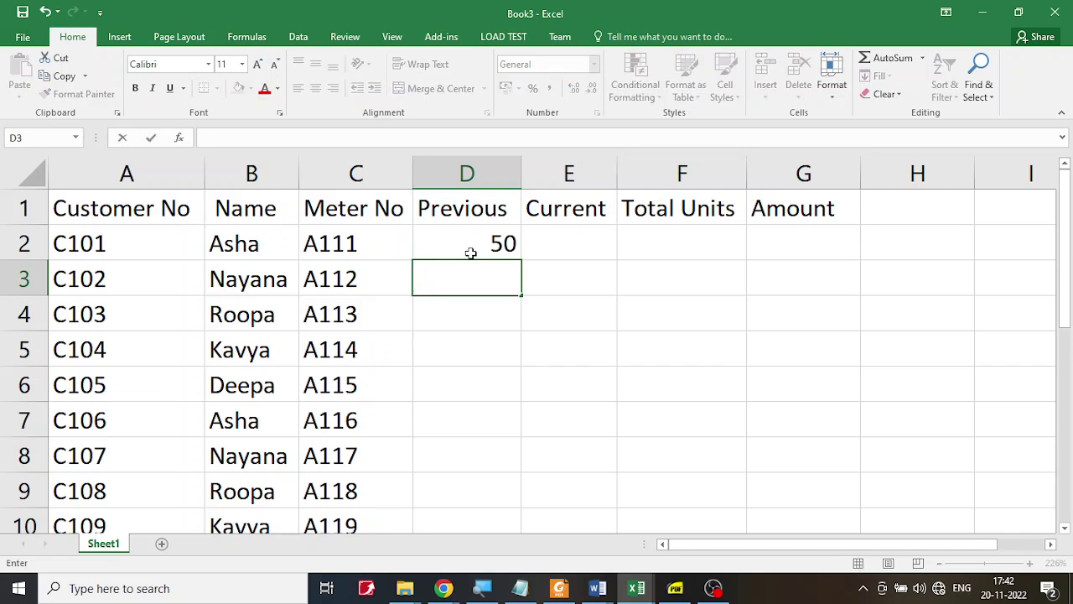
pyautogui.write('60')
pyautogui.press('Return')
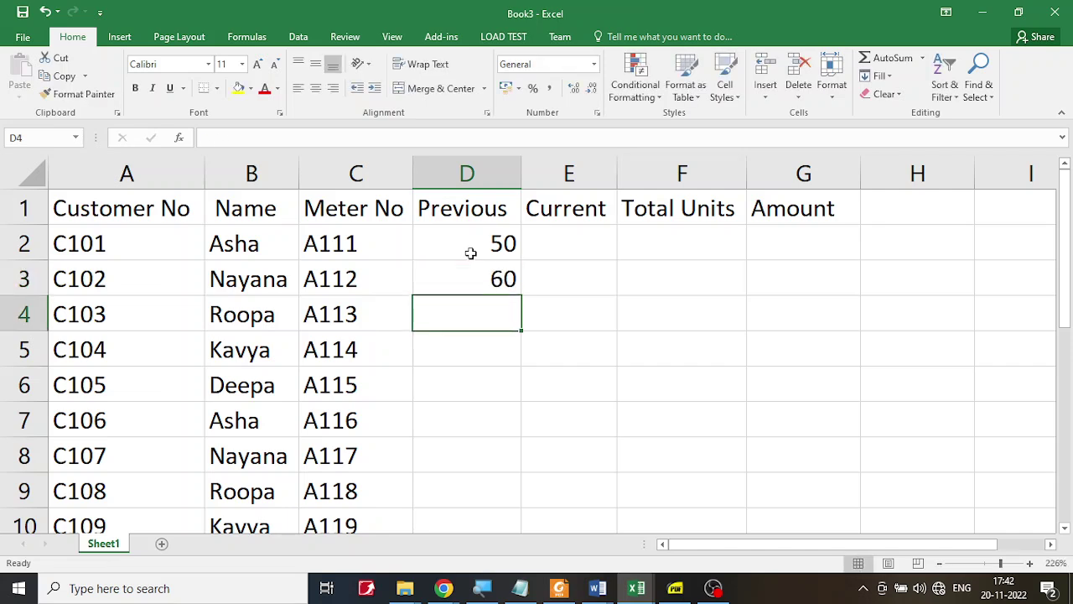
# Step: Extend the previous reading series from D2:D3 down to D11 in steps of 10
pyautogui.moveTo(486, 233); pyautogui.dragTo(493, 275)
pyautogui.moveTo(1064, 251); pyautogui.dragTo(1064, 267)
pyautogui.moveTo(519, 259); pyautogui.dragTo(512, 366)
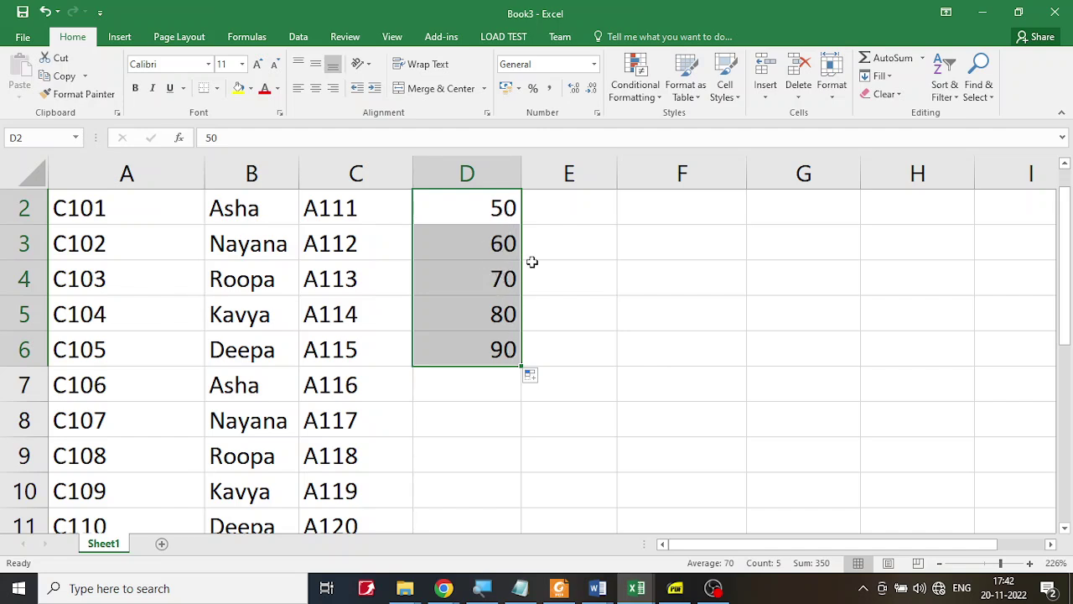
pyautogui.scroll(1, 1032, 275)
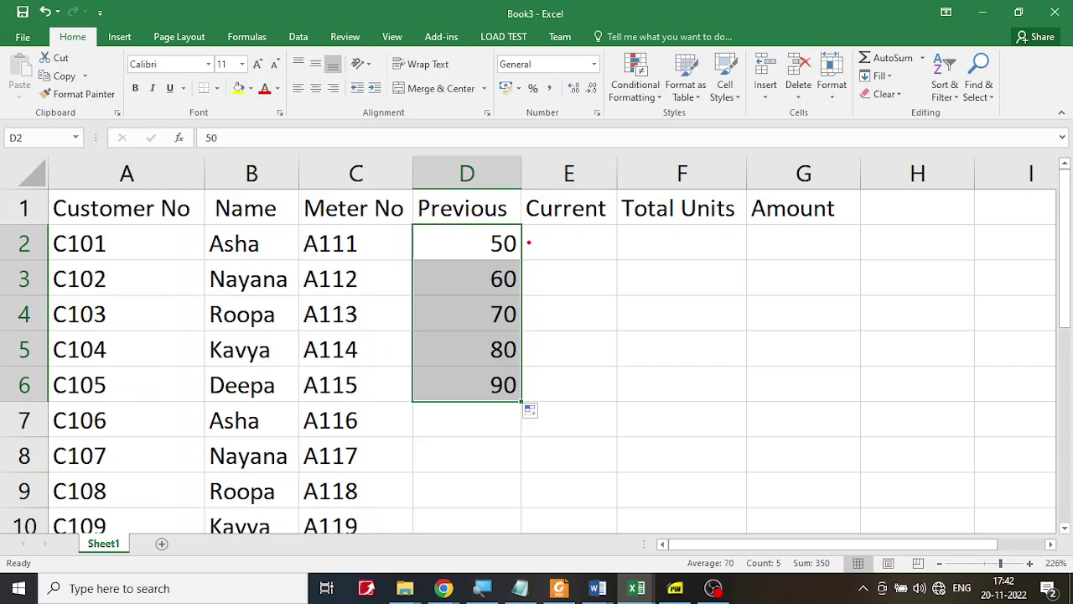
pyautogui.moveTo(529, 243)
pyautogui.mouseDown()
pyautogui.moveTo(539, 269)
pyautogui.moveTo(518, 270)
pyautogui.moveTo(562, 245)
pyautogui.moveTo(550, 302)
pyautogui.moveTo(520, 336)
pyautogui.moveTo(541, 374)
pyautogui.mouseUp()
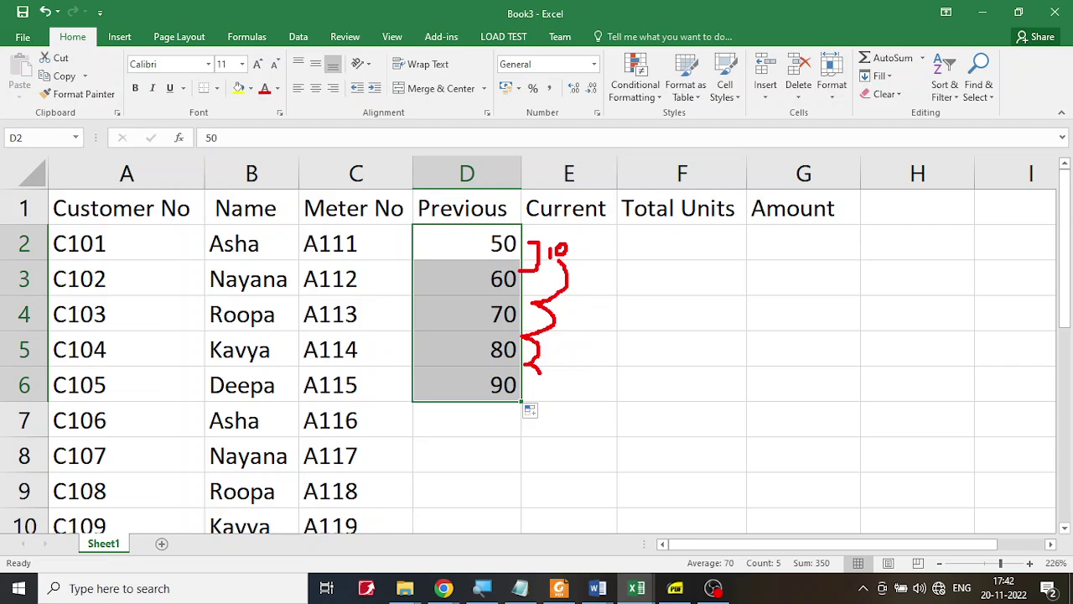
pyautogui.press('Escape')
pyautogui.moveTo(1066, 336); pyautogui.dragTo(1067, 356)
pyautogui.moveTo(522, 332); pyautogui.dragTo(491, 503)
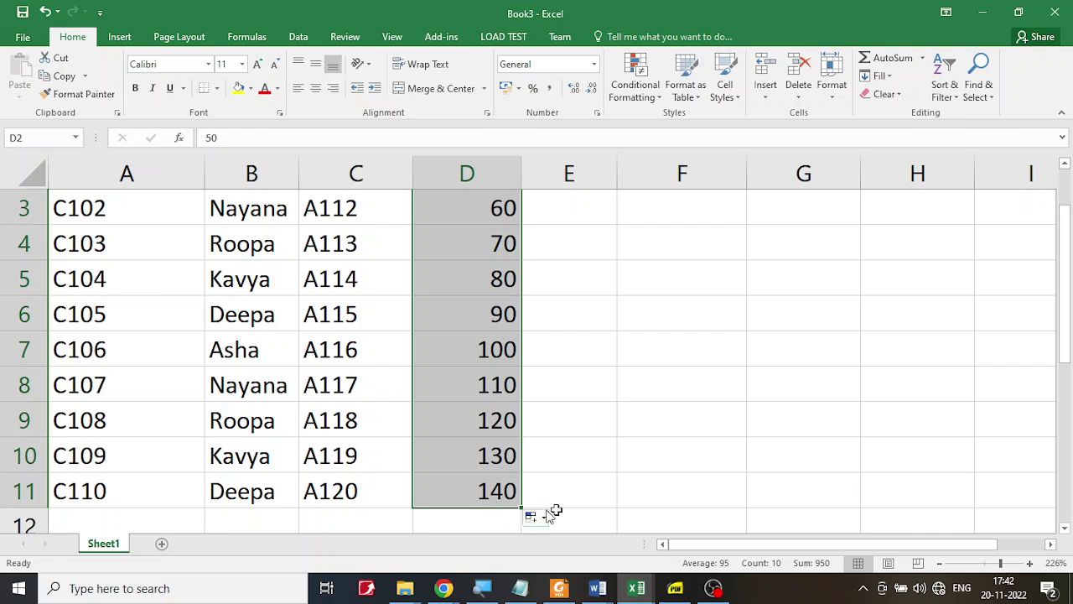
pyautogui.scroll(1, 592, 503)
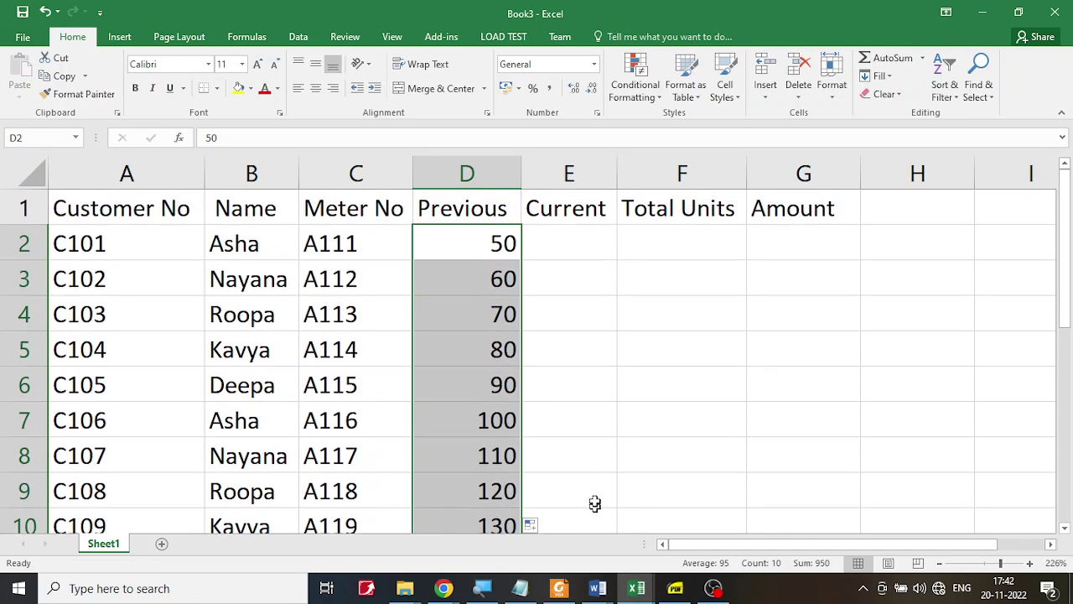
# Step: Enter current meter readings of 90 in E2 and 130 in E3
pyautogui.click(586, 243)
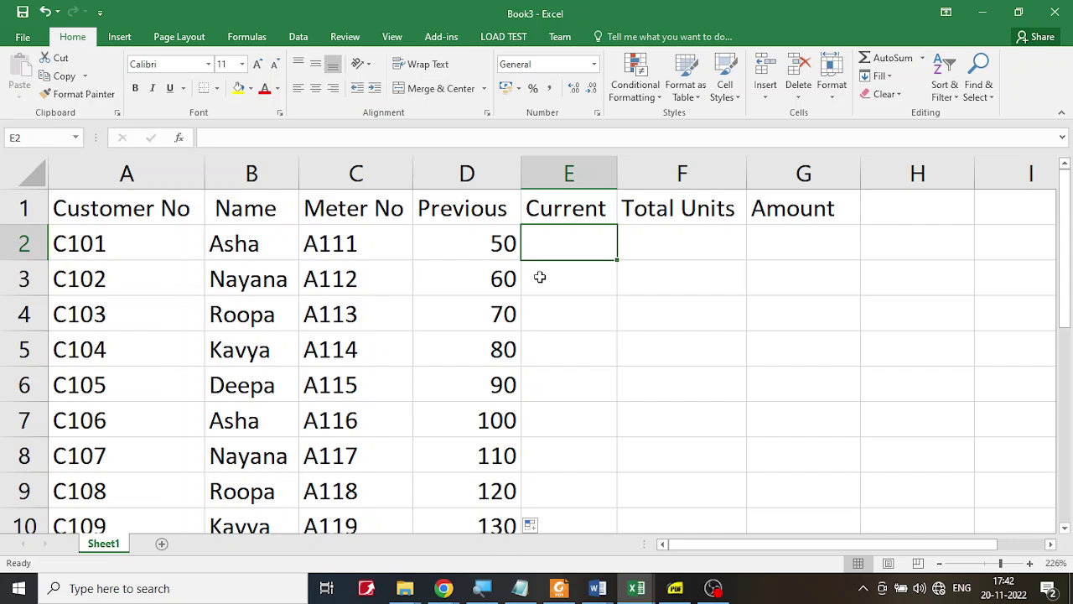
pyautogui.write('90')
pyautogui.press('Return')
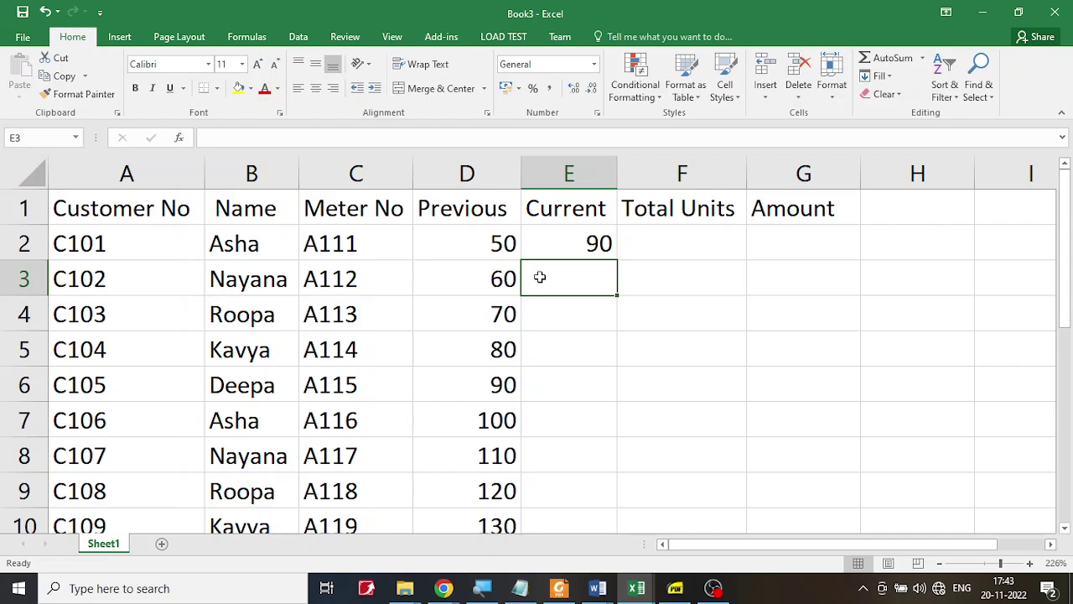
pyautogui.write('1')
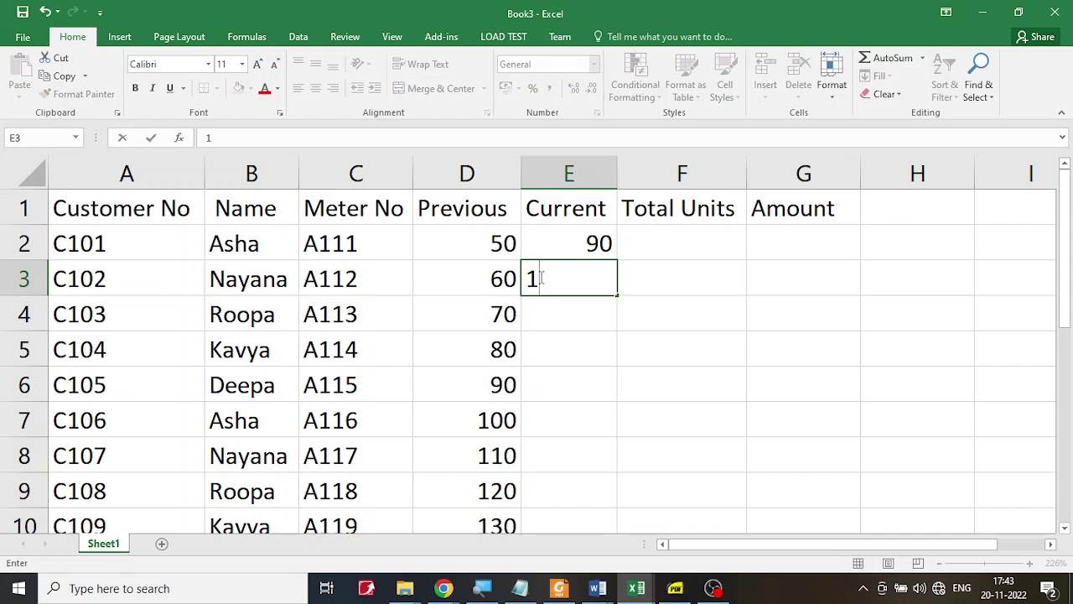
pyautogui.write('30')
pyautogui.press('Return')
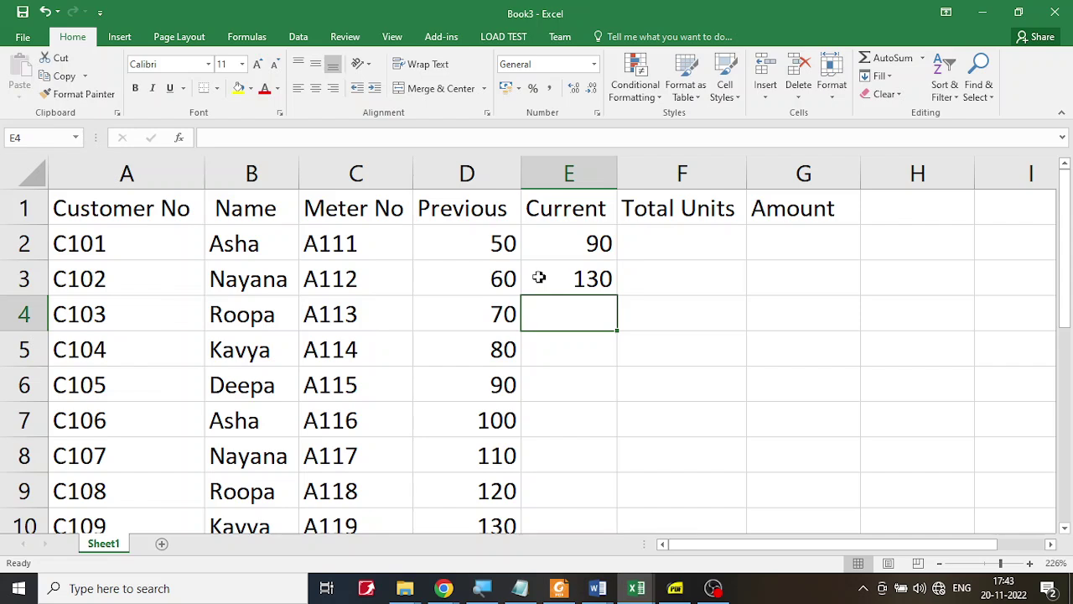
# Step: Fill the current reading series from E2:E3 down to E11 for all ten customers
pyautogui.moveTo(566, 234); pyautogui.dragTo(568, 283)
pyautogui.click(610, 383)
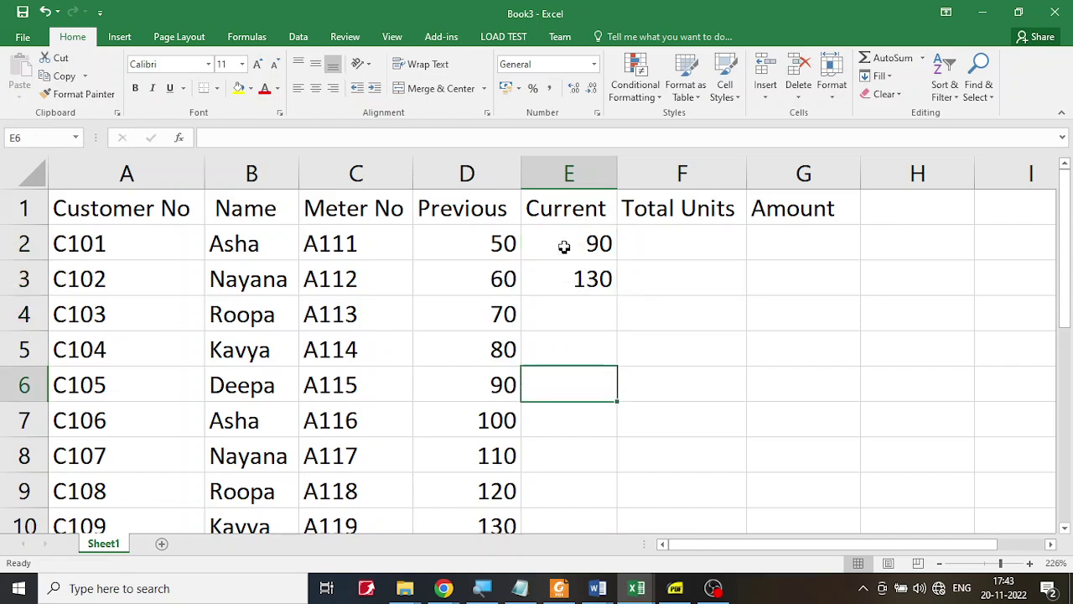
pyautogui.moveTo(560, 235); pyautogui.dragTo(556, 282)
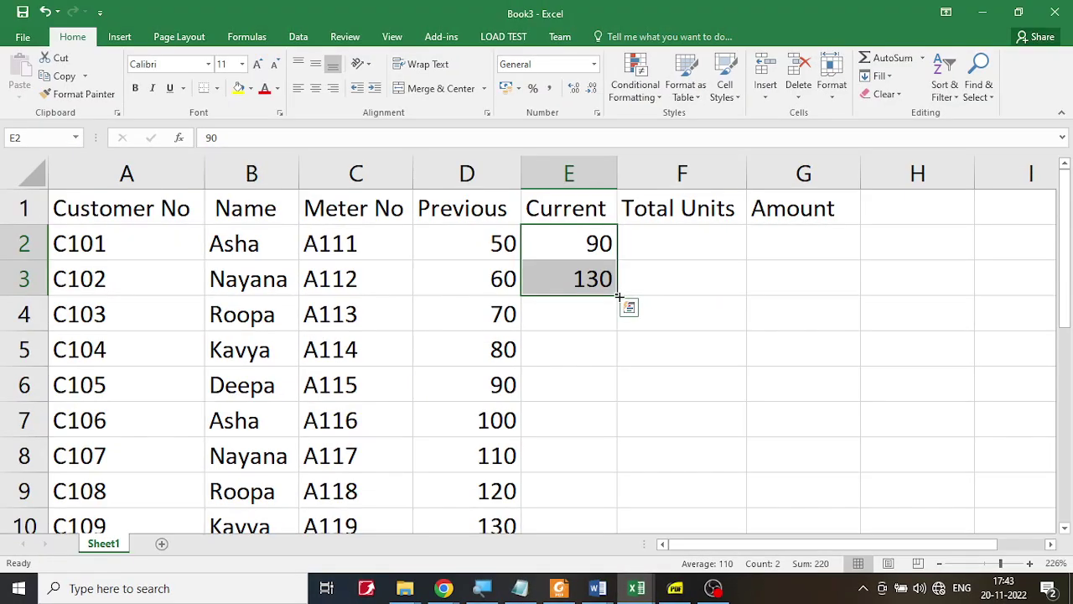
pyautogui.moveTo(618, 295); pyautogui.dragTo(614, 478)
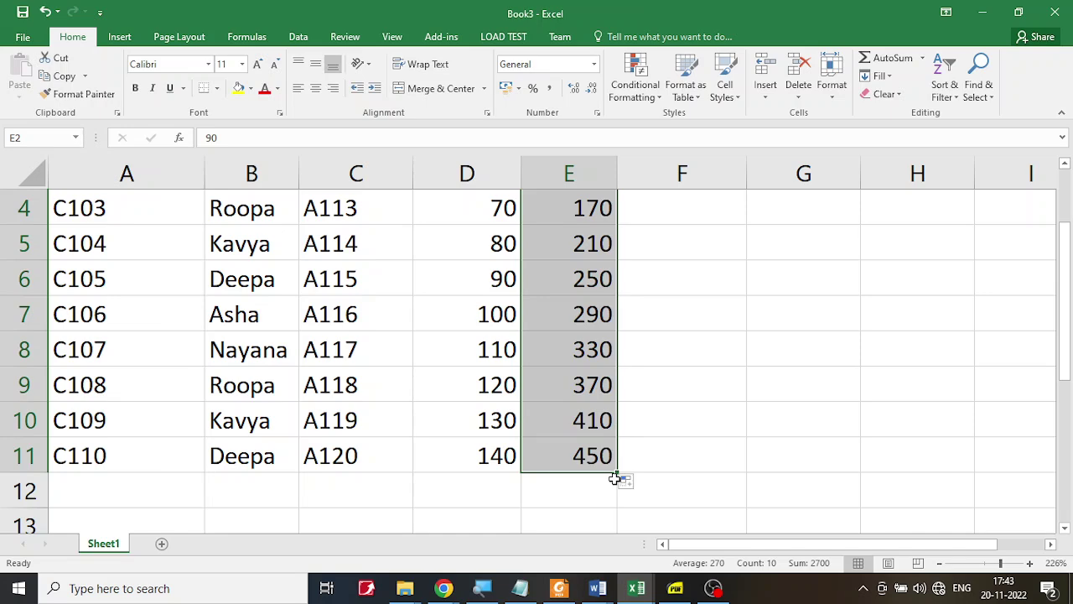
pyautogui.scroll(1, 685, 421)
pyautogui.scroll(-1, 685, 422)
pyautogui.click(685, 422)
pyautogui.scroll(1, 685, 422)
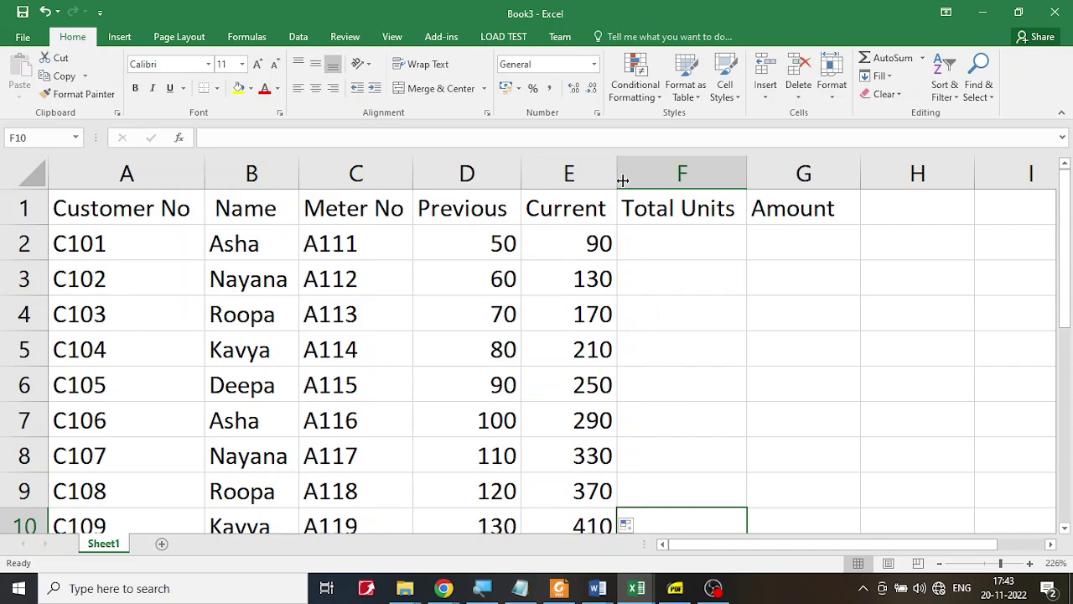
# Step: Calculate the first customer's total units in F2 with the formula =E2-D2
pyautogui.click(469, 171)
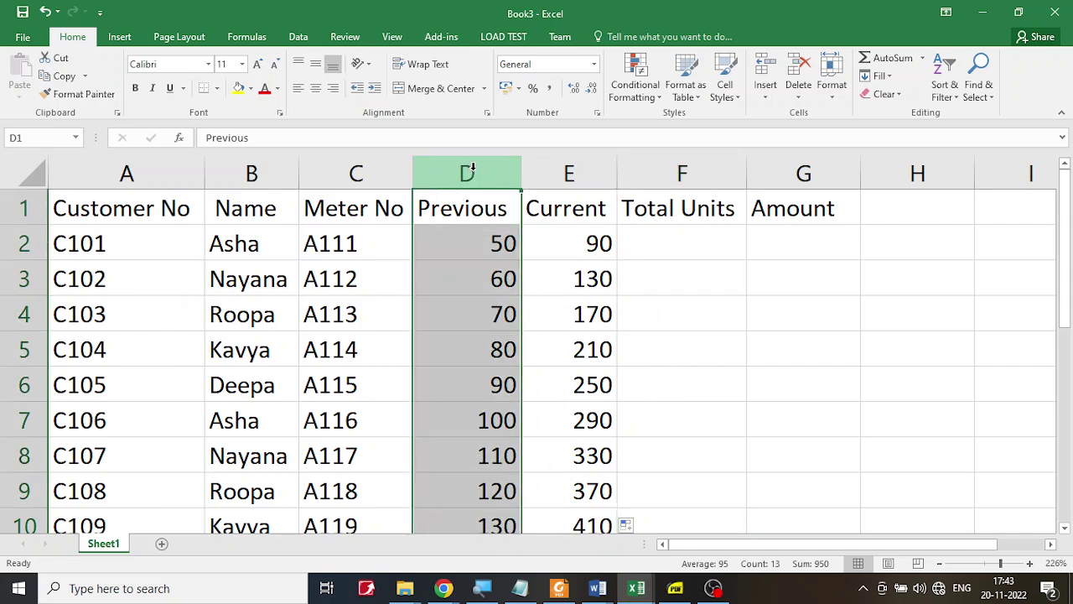
pyautogui.click(573, 162)
pyautogui.click(683, 178)
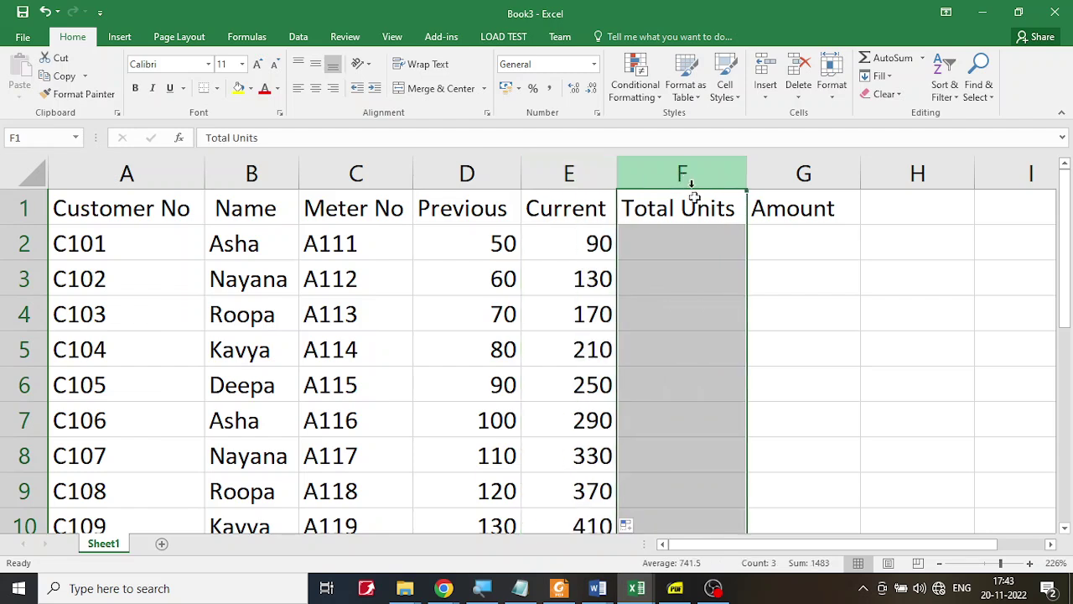
pyautogui.click(689, 244)
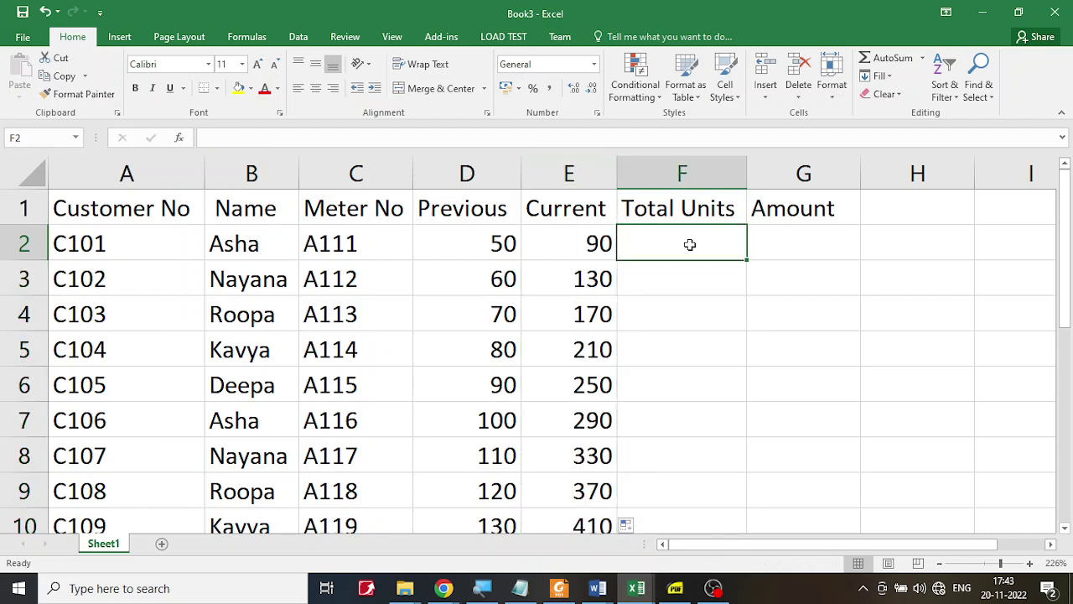
pyautogui.write('=')
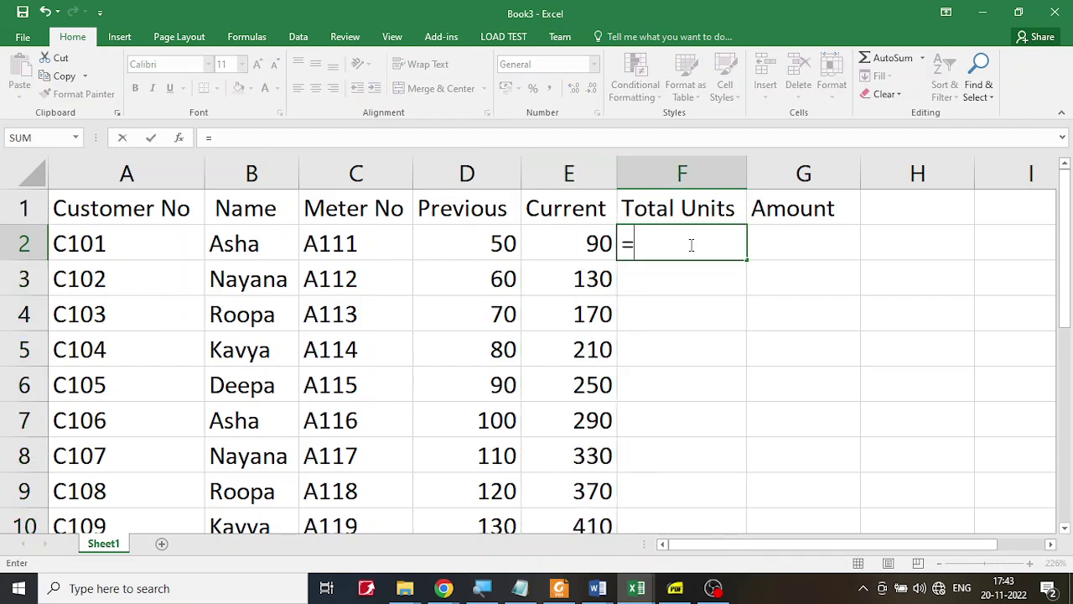
pyautogui.click(592, 250)
pyautogui.write('-')
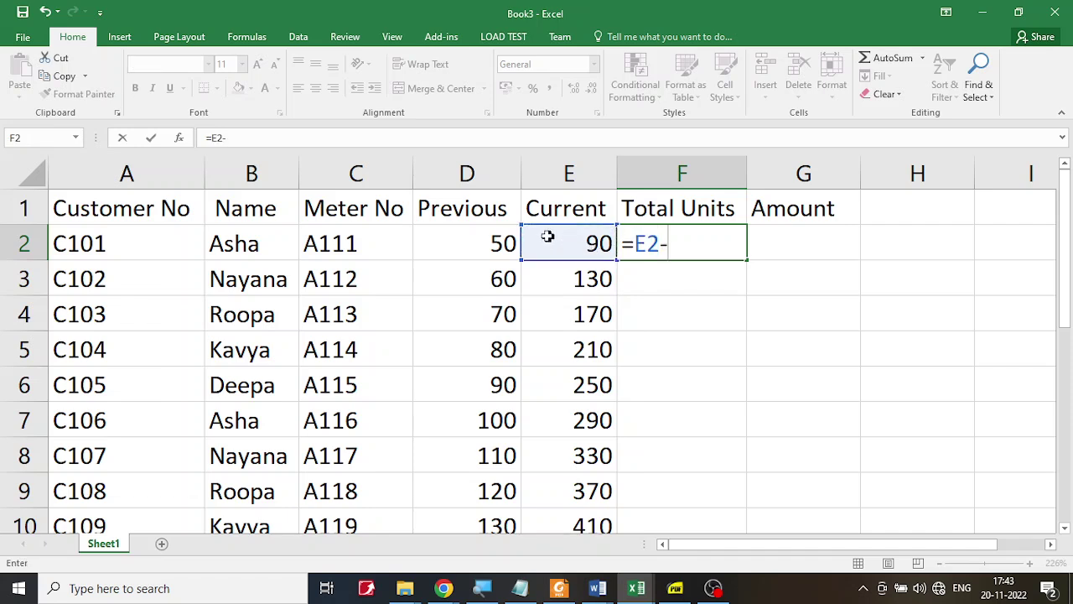
pyautogui.click(495, 239)
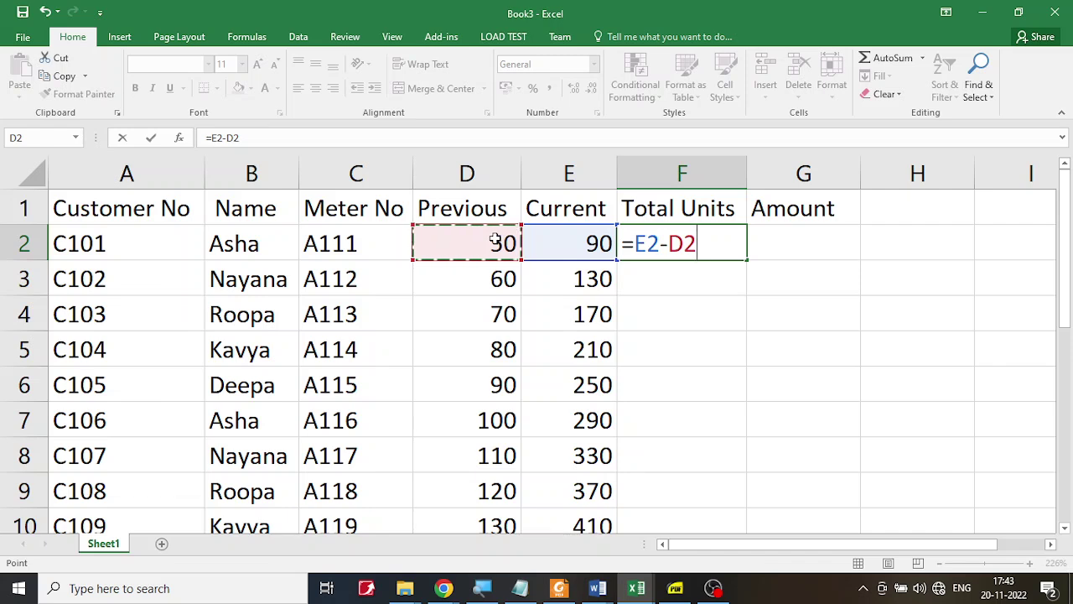
pyautogui.press('Return')
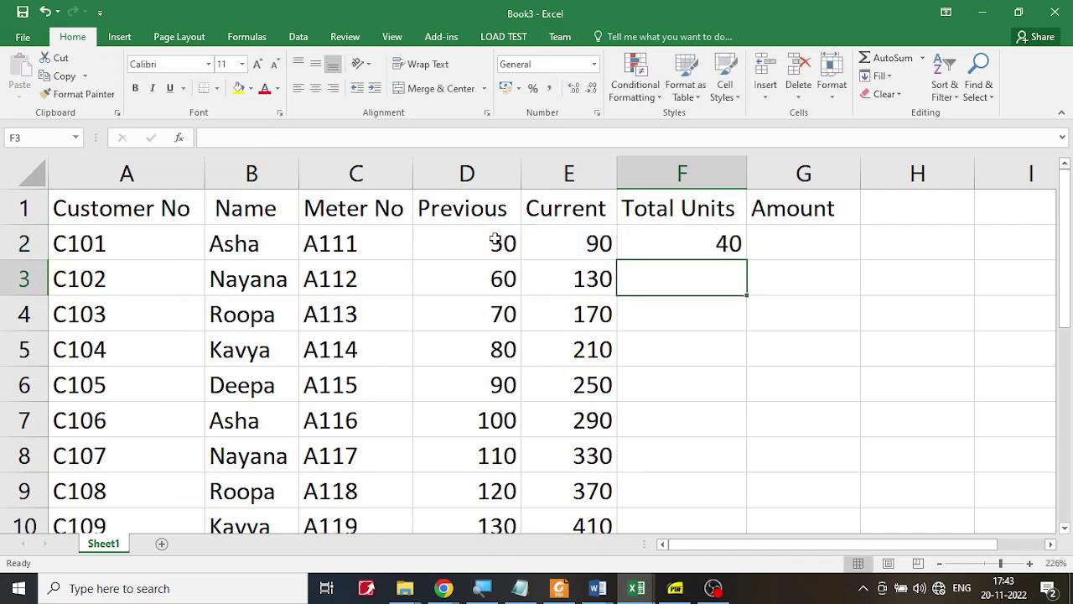
# Step: Copy the total units formula from F2 down to F11
pyautogui.click(676, 245)
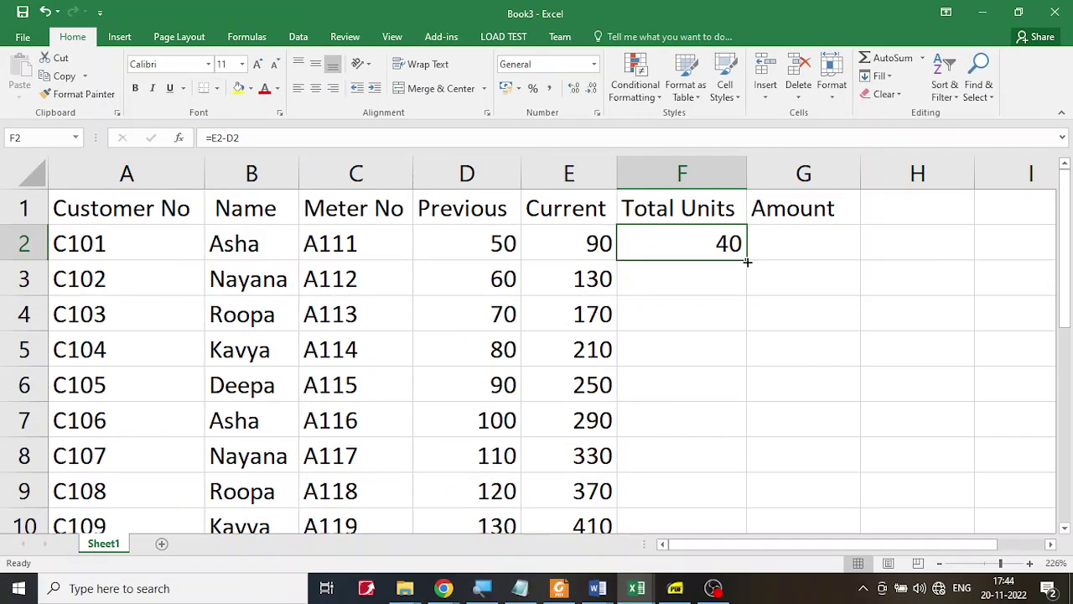
pyautogui.moveTo(747, 262); pyautogui.dragTo(740, 473)
pyautogui.scroll(1, 783, 436)
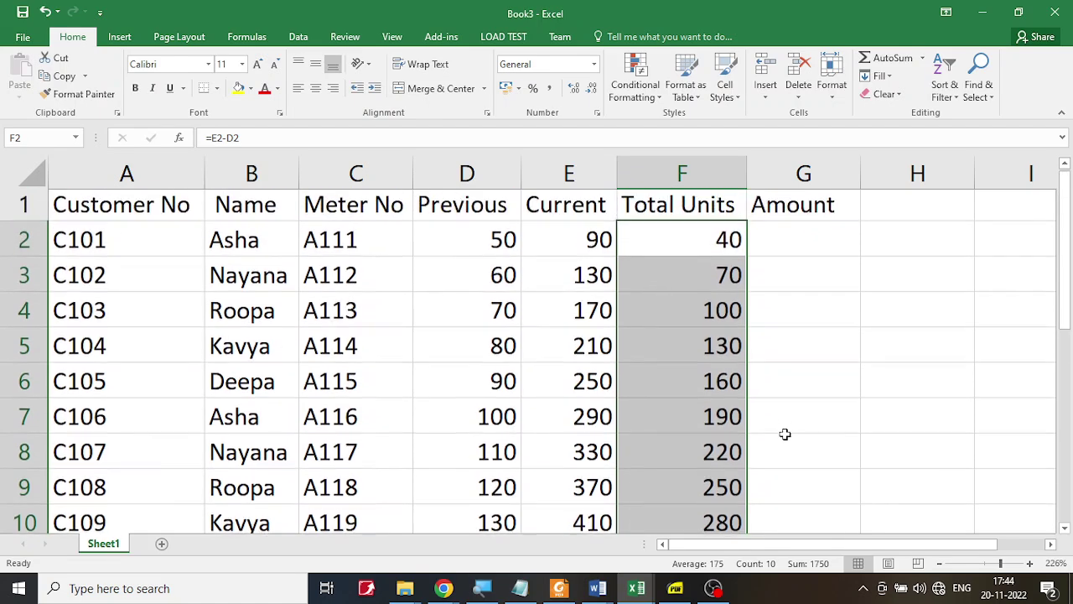
# Step: Read the charge rule for up to 30 units in the lab PDF and check the first customer's total units in Excel
pyautogui.click(805, 241)
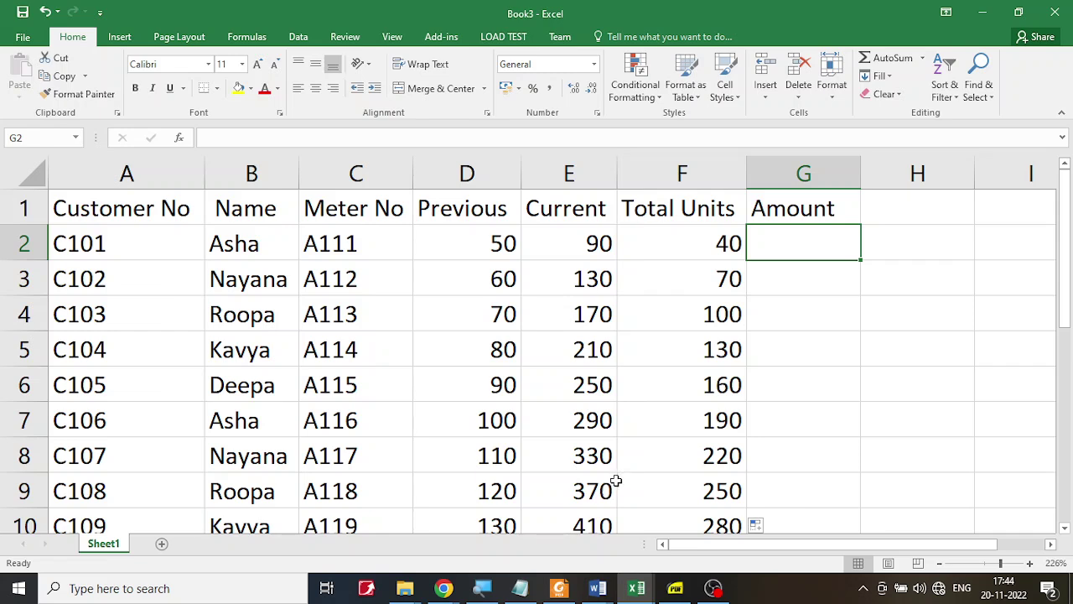
pyautogui.click(691, 590)
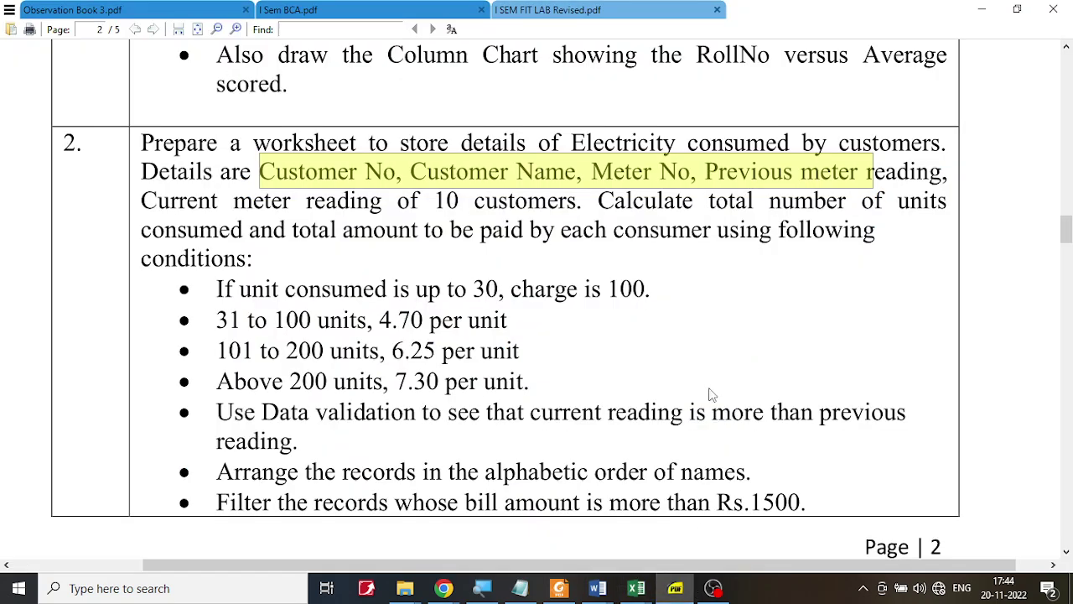
pyautogui.click(650, 281)
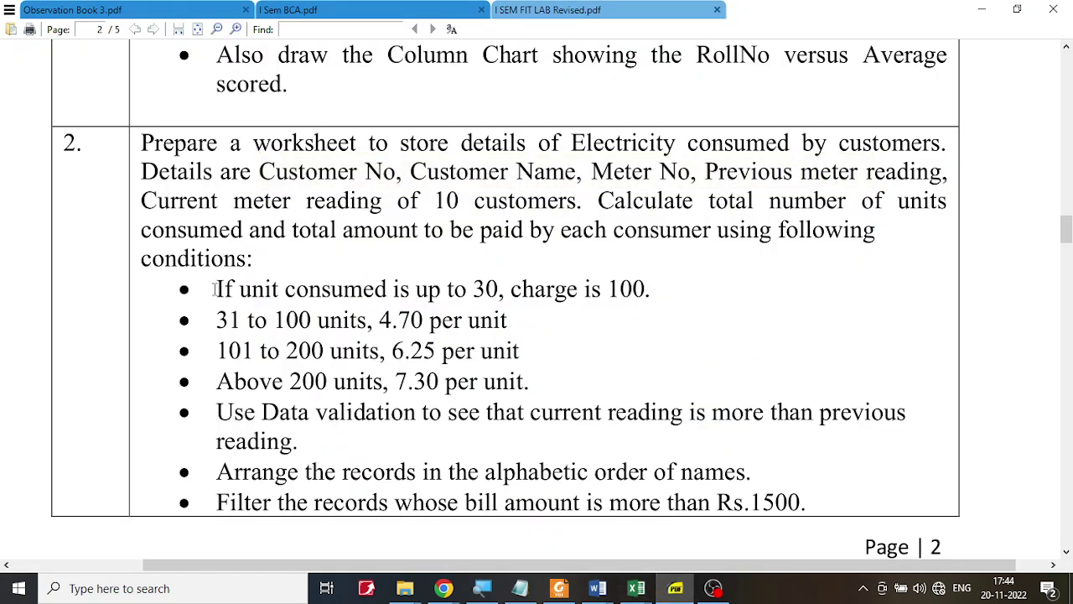
pyautogui.moveTo(213, 290); pyautogui.dragTo(658, 282)
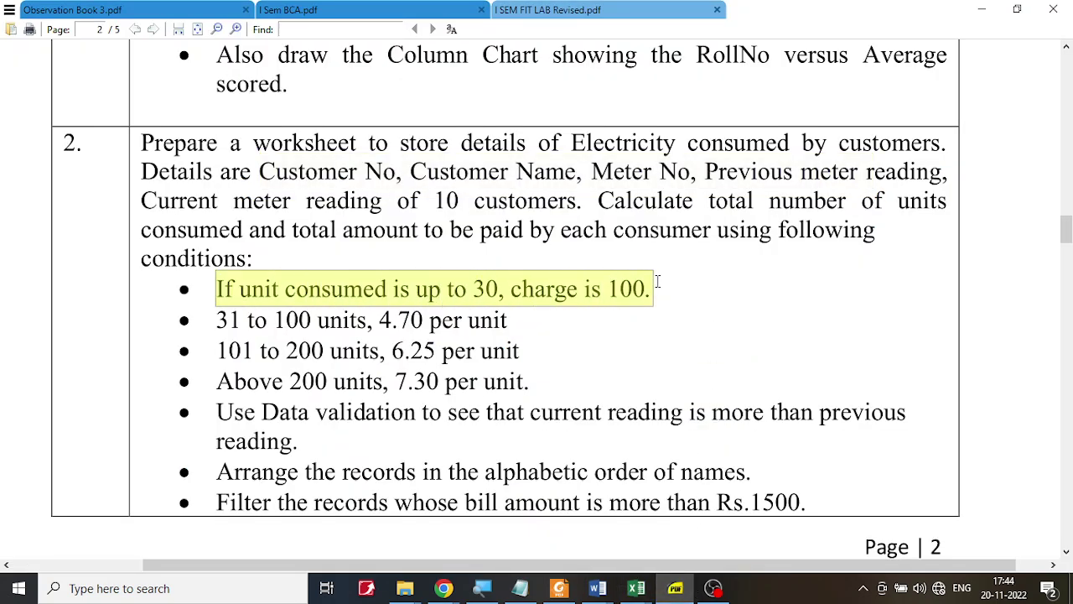
pyautogui.hotkey('ctrl', 'c')
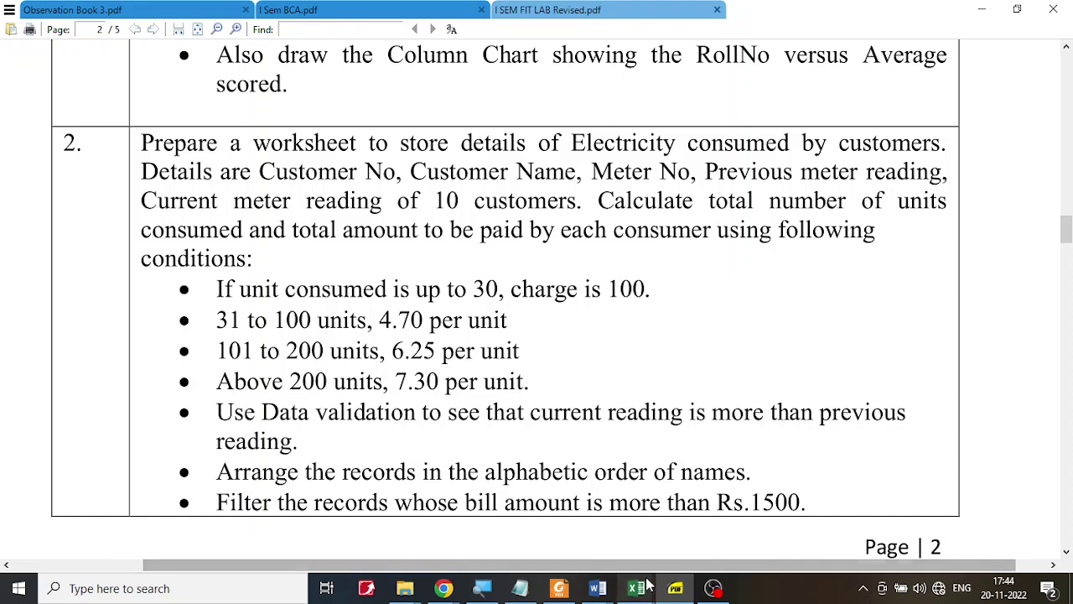
pyautogui.moveTo(649, 584)
pyautogui.click(765, 472)
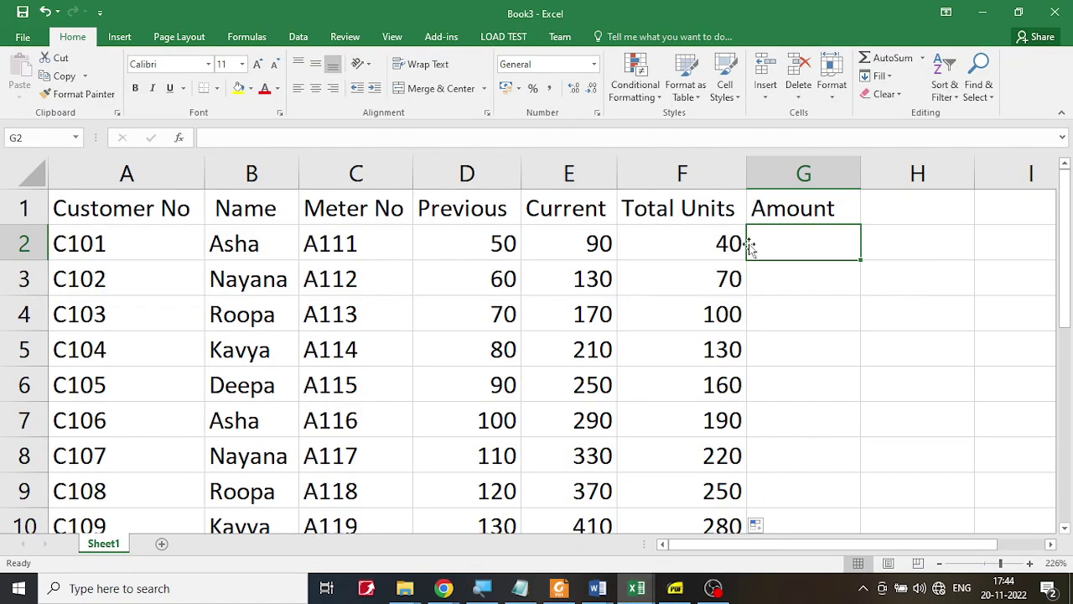
pyautogui.click(717, 243)
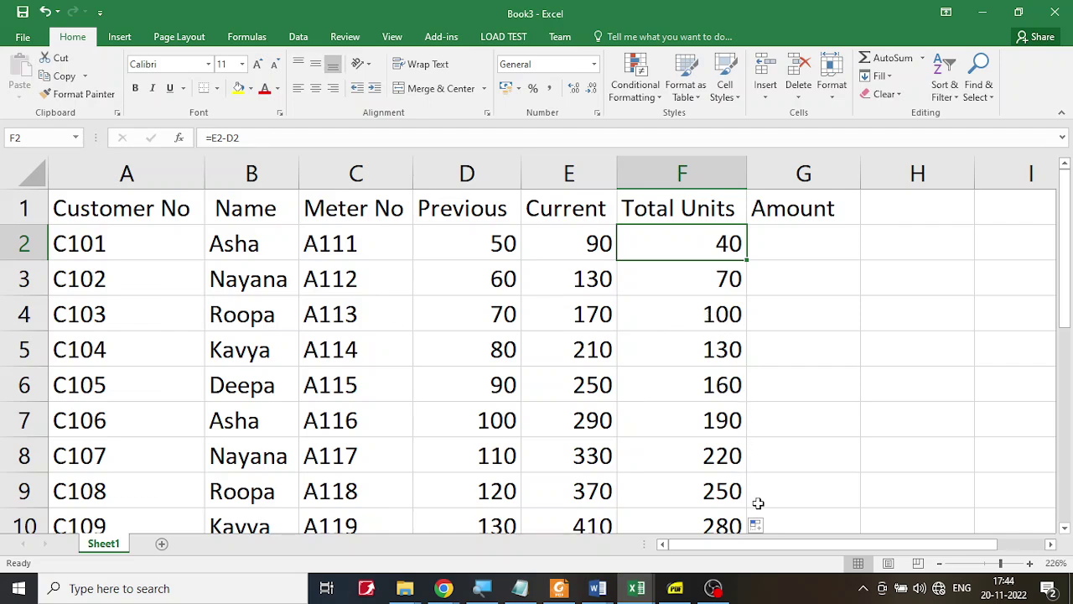
# Step: Switch to the lab PDF, draw a red unit scale below the conditions labelled 0 and 30, and underline the 100 charge
pyautogui.click(676, 589)
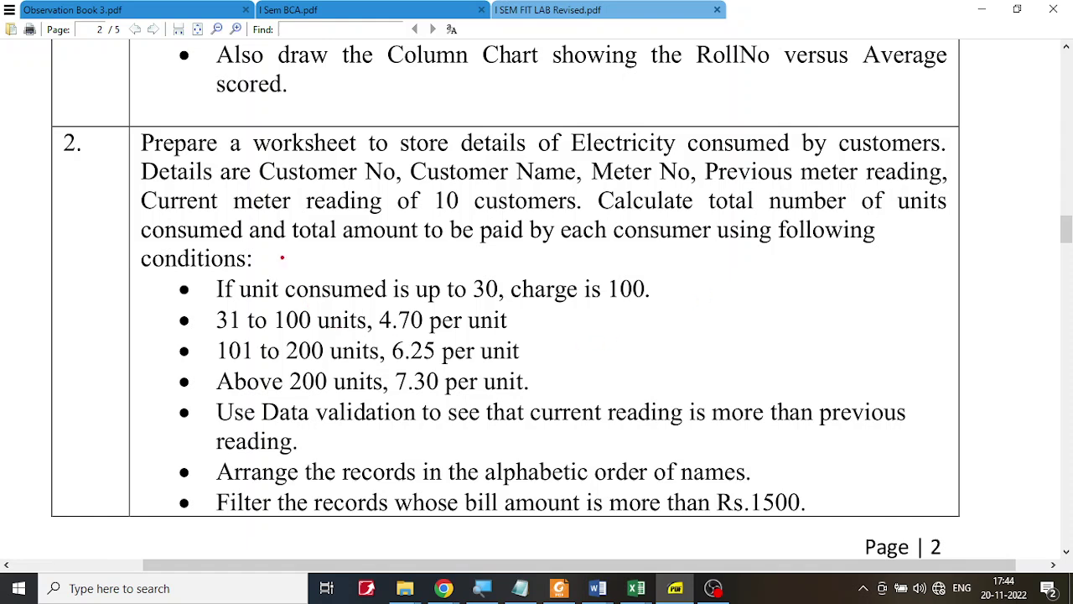
pyautogui.moveTo(283, 259); pyautogui.dragTo(906, 259)
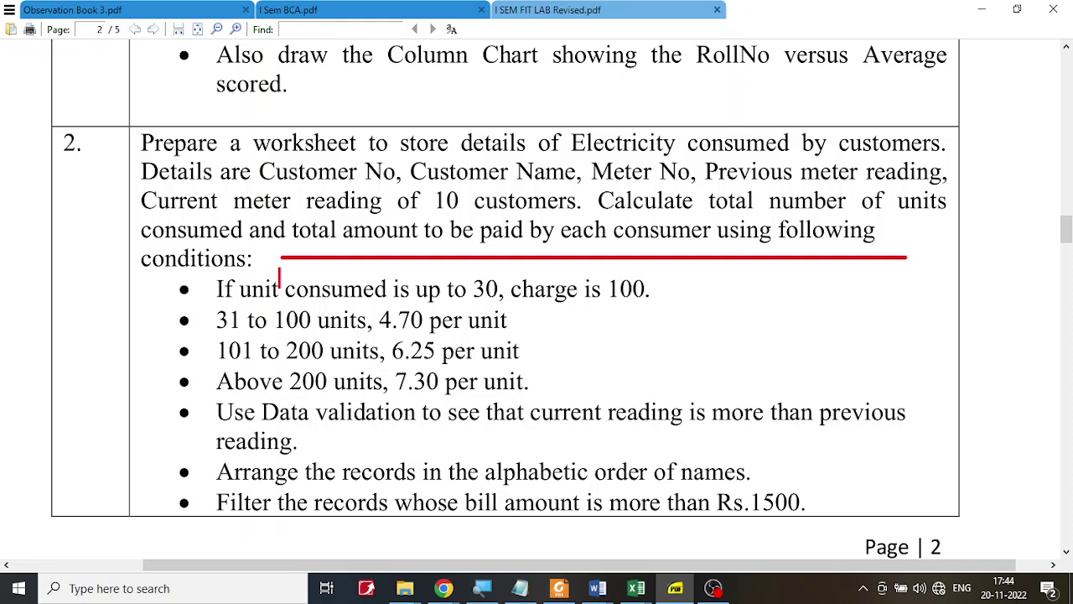
pyautogui.write('0')
pyautogui.click(417, 277)
pyautogui.write('30')
pyautogui.moveTo(644, 305); pyautogui.dragTo(613, 303)
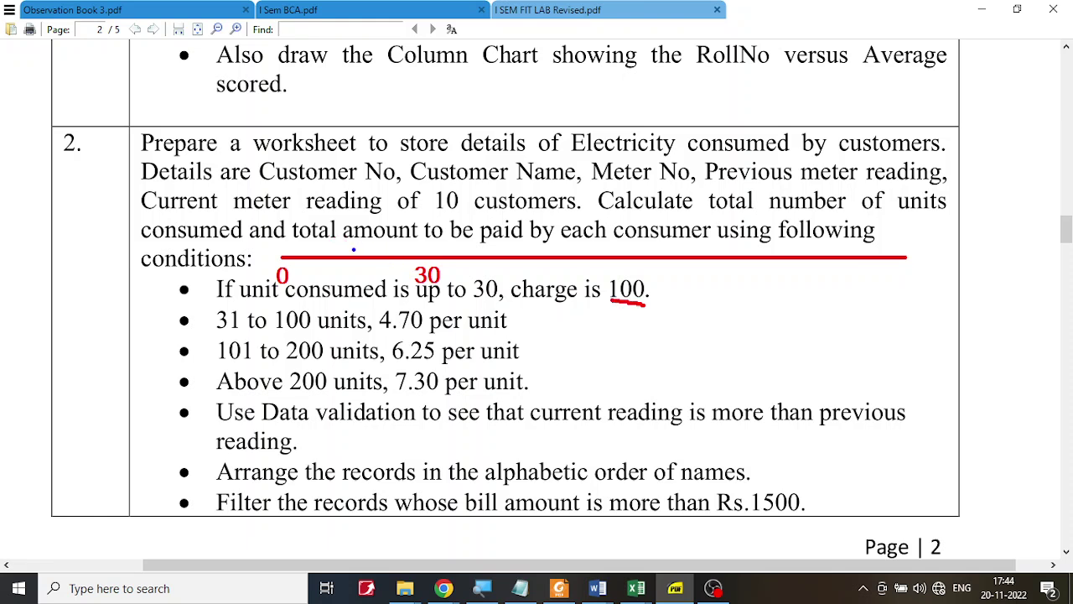
# Step: Annotate the unit scale with a blue 100 charge above the first slab and a red 100-unit boundary mark
pyautogui.moveTo(345, 237)
pyautogui.mouseDown()
pyautogui.moveTo(350, 250)
pyautogui.moveTo(362, 233)
pyautogui.mouseUp()
pyautogui.write('0')
pyautogui.moveTo(589, 269); pyautogui.dragTo(594, 288)
pyautogui.moveTo(602, 270)
pyautogui.mouseDown()
pyautogui.moveTo(602, 288)
pyautogui.moveTo(604, 270)
pyautogui.moveTo(618, 271)
pyautogui.mouseUp()
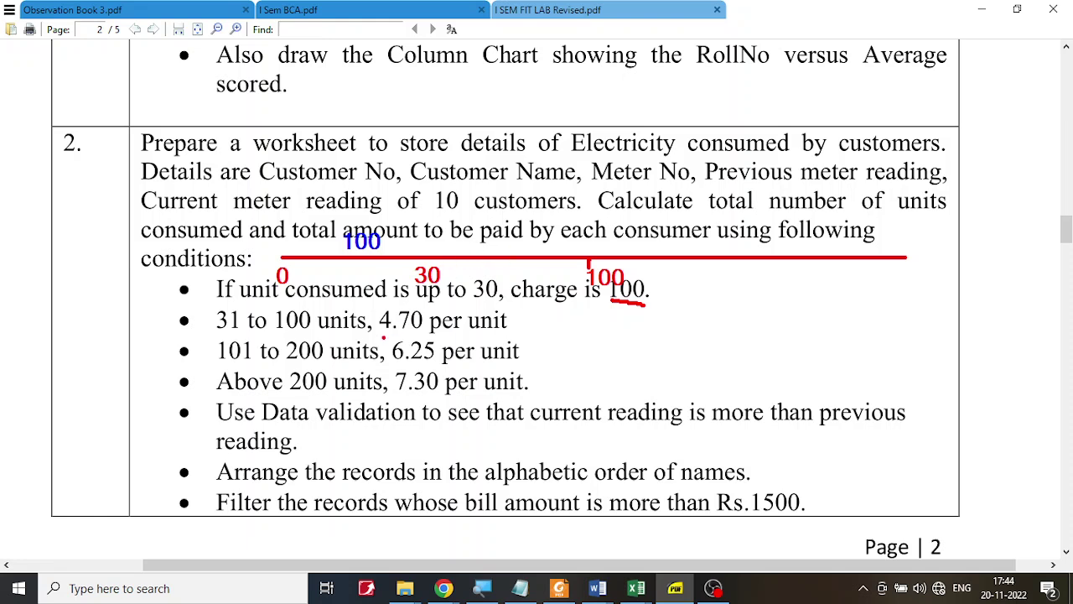
# Step: Underline the 4.70 rate and write a 35-unit example with a plus sign above the scale
pyautogui.moveTo(382, 335); pyautogui.dragTo(420, 331)
pyautogui.moveTo(458, 232)
pyautogui.mouseDown()
pyautogui.moveTo(473, 245)
pyautogui.moveTo(464, 255)
pyautogui.moveTo(481, 234)
pyautogui.moveTo(492, 241)
pyautogui.moveTo(485, 217)
pyautogui.mouseUp()
pyautogui.moveTo(399, 237); pyautogui.dragTo(407, 238)
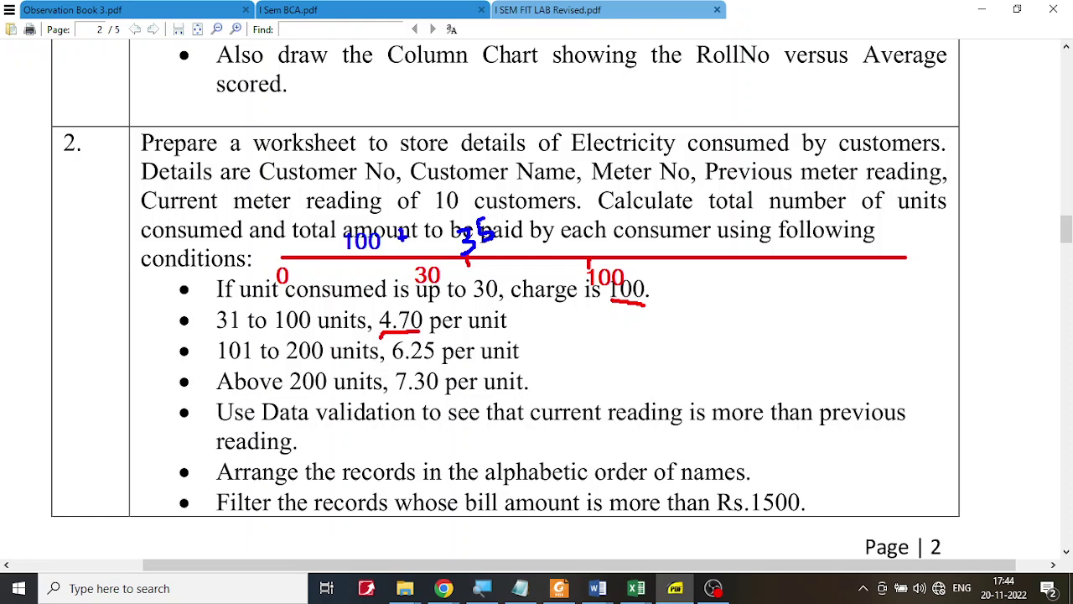
pyautogui.moveTo(473, 246); pyautogui.dragTo(479, 253)
# Step: Write the worked amounts 100 + 5×4.70 and 70×4.70 above question 2, bracketing the 30-to-100 slab on the scale
pyautogui.moveTo(523, 78)
pyautogui.mouseDown()
pyautogui.moveTo(533, 108)
pyautogui.moveTo(541, 73)
pyautogui.mouseUp()
pyautogui.moveTo(437, 252); pyautogui.dragTo(460, 238)
pyautogui.moveTo(554, 78)
pyautogui.mouseDown()
pyautogui.moveTo(577, 98)
pyautogui.moveTo(570, 84)
pyautogui.moveTo(553, 104)
pyautogui.mouseUp()
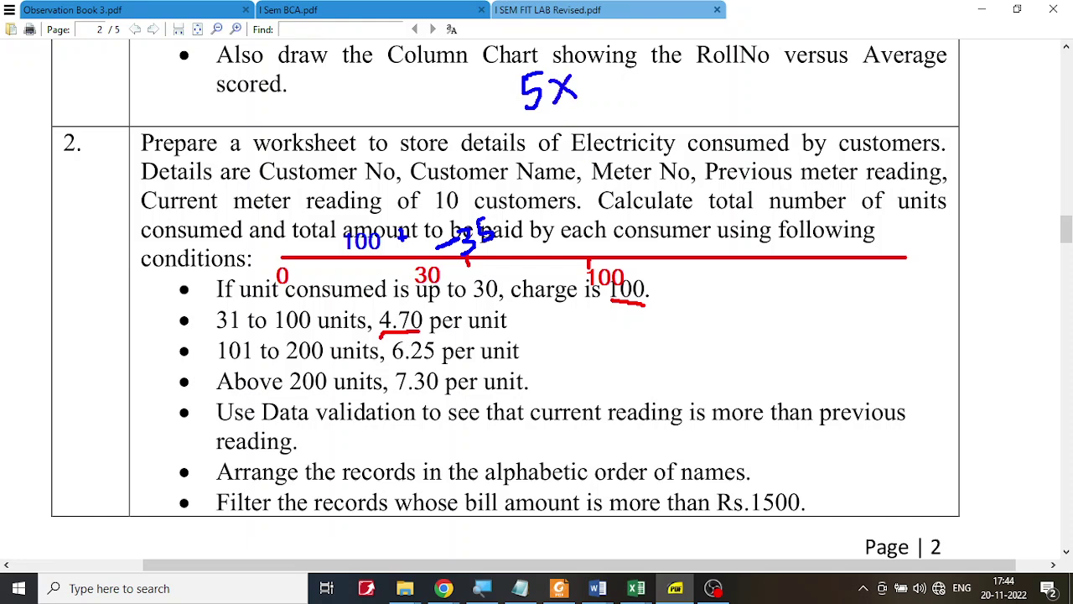
pyautogui.moveTo(590, 69)
pyautogui.mouseDown()
pyautogui.moveTo(609, 93)
pyautogui.moveTo(597, 107)
pyautogui.mouseUp()
pyautogui.moveTo(615, 70)
pyautogui.mouseDown()
pyautogui.moveTo(628, 102)
pyautogui.moveTo(658, 79)
pyautogui.mouseUp()
pyautogui.click(611, 84)
pyautogui.moveTo(383, 90)
pyautogui.mouseDown()
pyautogui.moveTo(387, 112)
pyautogui.moveTo(431, 94)
pyautogui.moveTo(478, 109)
pyautogui.moveTo(486, 99)
pyautogui.mouseUp()
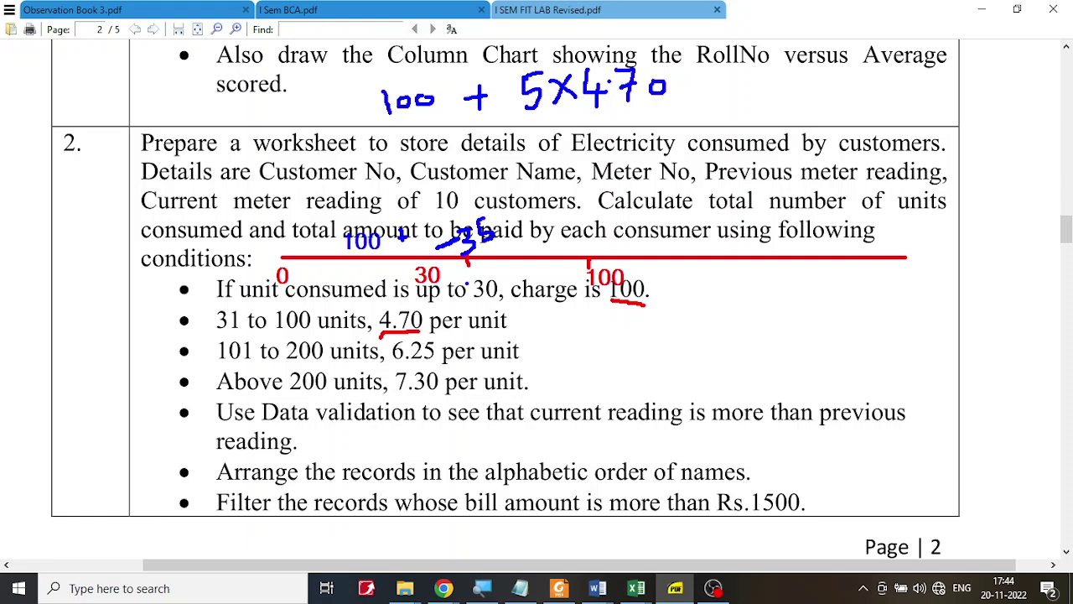
pyautogui.moveTo(453, 283); pyautogui.dragTo(572, 286)
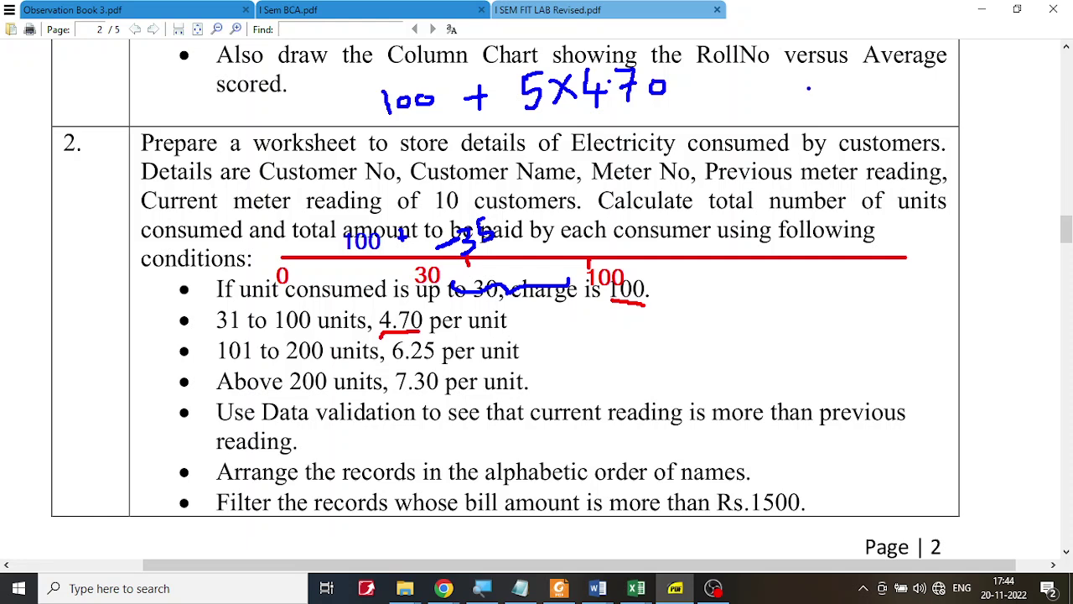
pyautogui.moveTo(809, 87)
pyautogui.mouseDown()
pyautogui.moveTo(831, 118)
pyautogui.moveTo(855, 89)
pyautogui.moveTo(914, 101)
pyautogui.moveTo(896, 110)
pyautogui.moveTo(937, 99)
pyautogui.moveTo(927, 108)
pyautogui.moveTo(956, 78)
pyautogui.moveTo(956, 106)
pyautogui.moveTo(969, 87)
pyautogui.moveTo(966, 104)
pyautogui.moveTo(978, 104)
pyautogui.mouseUp()
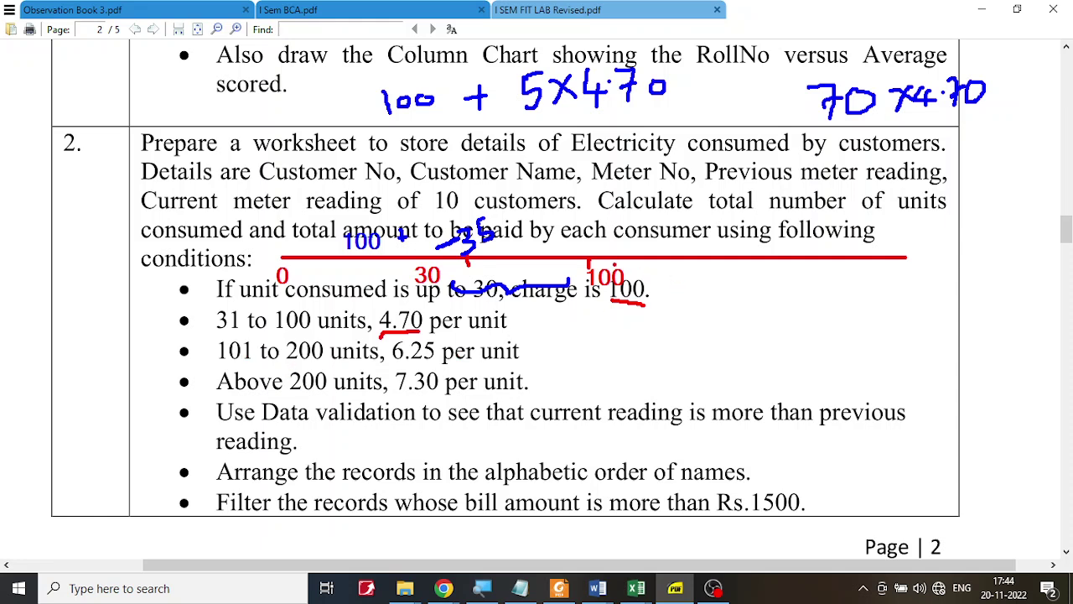
# Step: Mark the 200-unit boundary and a 150-unit example on the scale, underlining the 6.25 rate and the 70×4.70 amount
pyautogui.moveTo(845, 250)
pyautogui.mouseDown()
pyautogui.moveTo(838, 284)
pyautogui.moveTo(838, 274)
pyautogui.mouseUp()
pyautogui.write('200')
pyautogui.moveTo(392, 363); pyautogui.dragTo(436, 364)
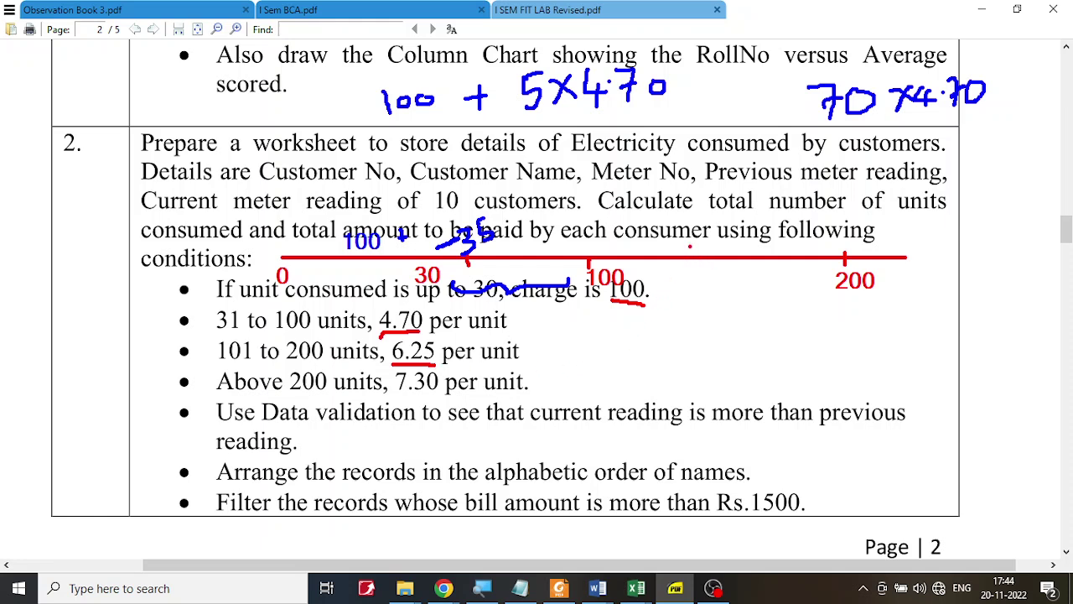
pyautogui.moveTo(689, 246); pyautogui.dragTo(692, 270)
pyautogui.moveTo(696, 216)
pyautogui.mouseDown()
pyautogui.moveTo(700, 243)
pyautogui.moveTo(748, 211)
pyautogui.mouseUp()
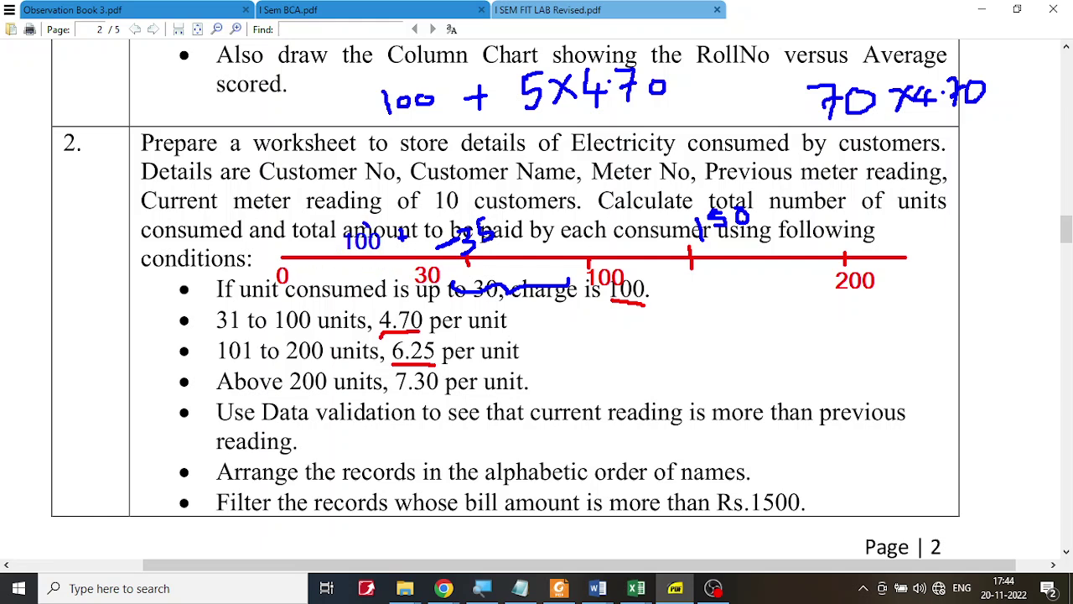
pyautogui.moveTo(371, 216); pyautogui.dragTo(380, 210)
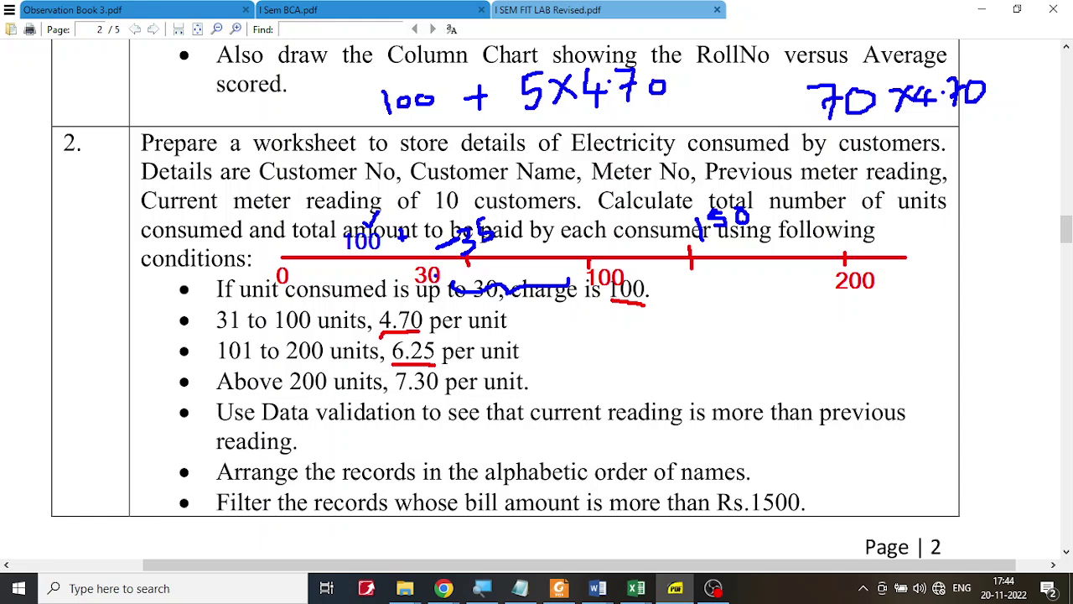
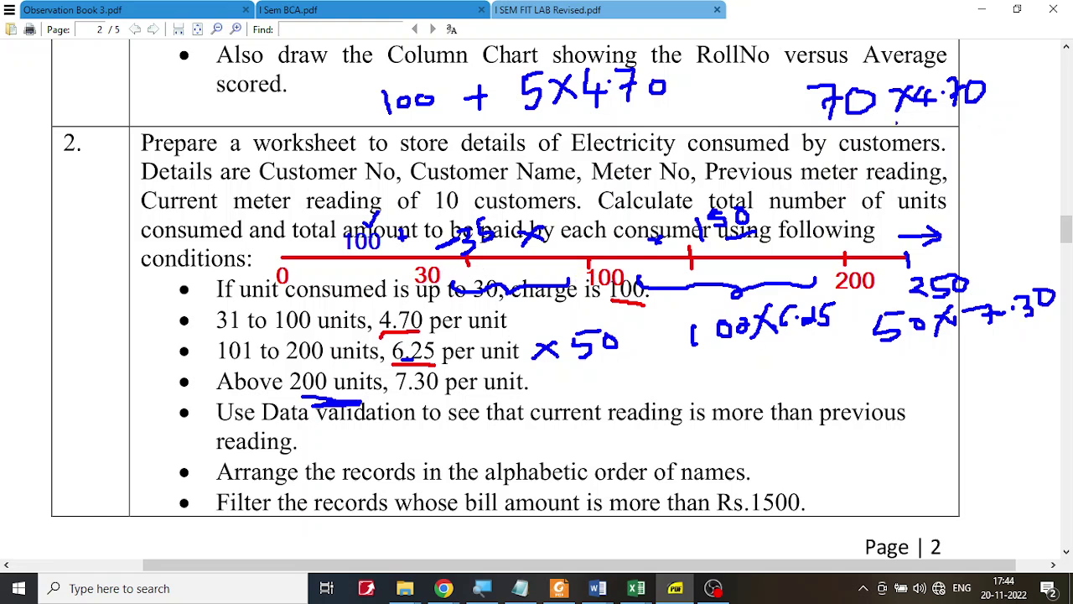
pyautogui.moveTo(838, 121); pyautogui.dragTo(982, 121)
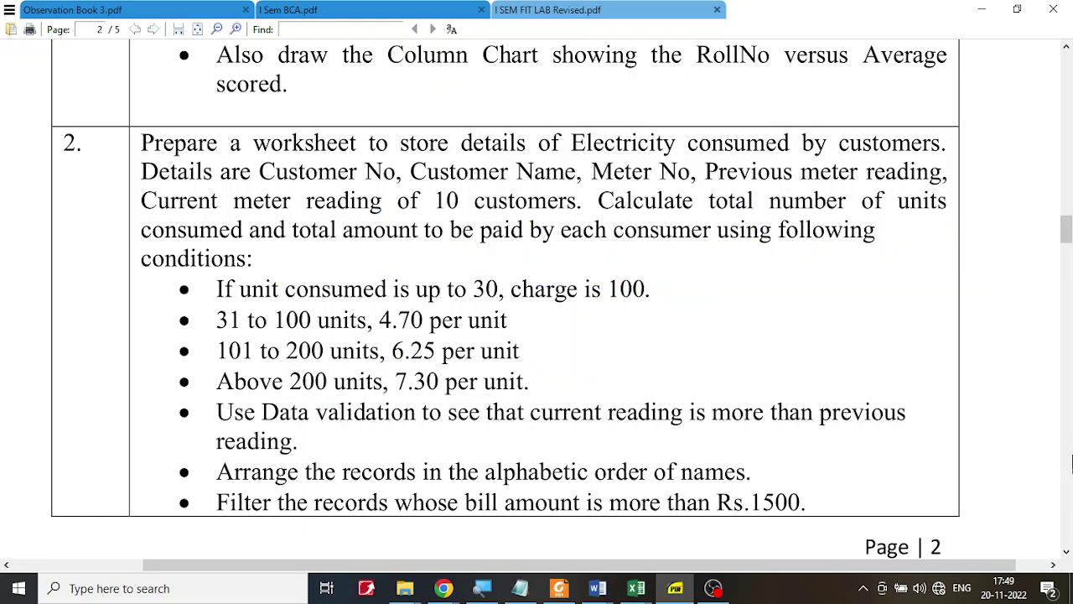
# Step: Switch to the Book3 workbook in Excel and begin the amount formula in G2 with =if(F2<30
pyautogui.moveTo(641, 591)
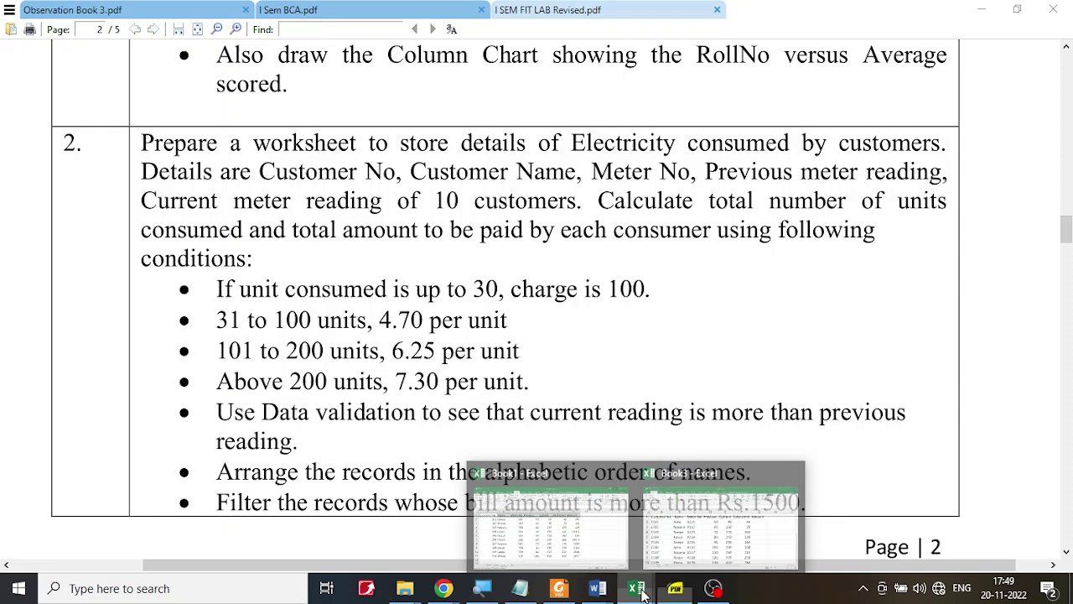
pyautogui.click(715, 547)
pyautogui.click(781, 243)
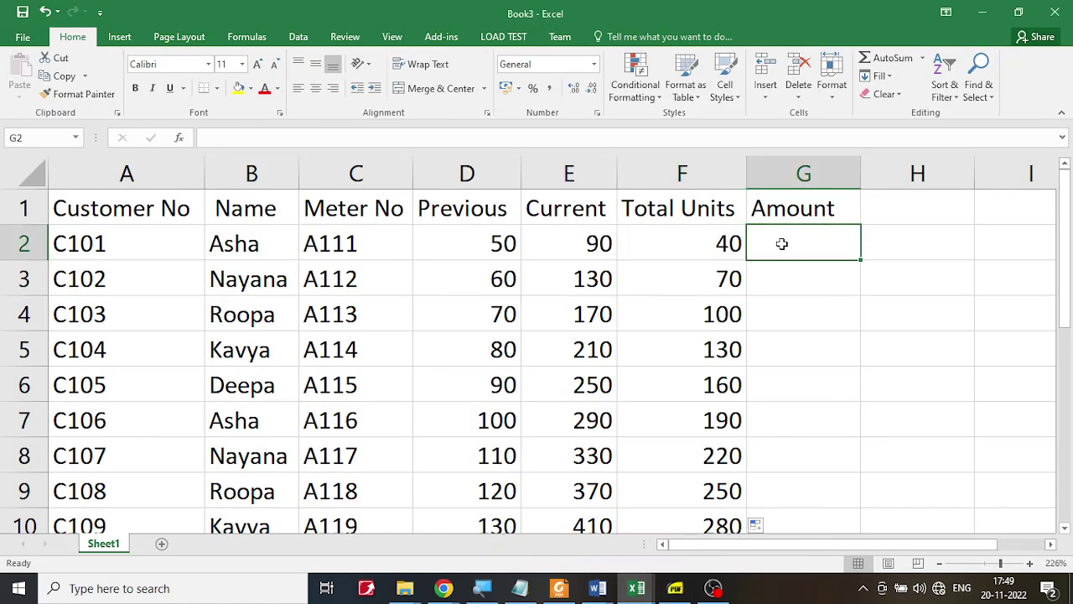
pyautogui.write('=i')
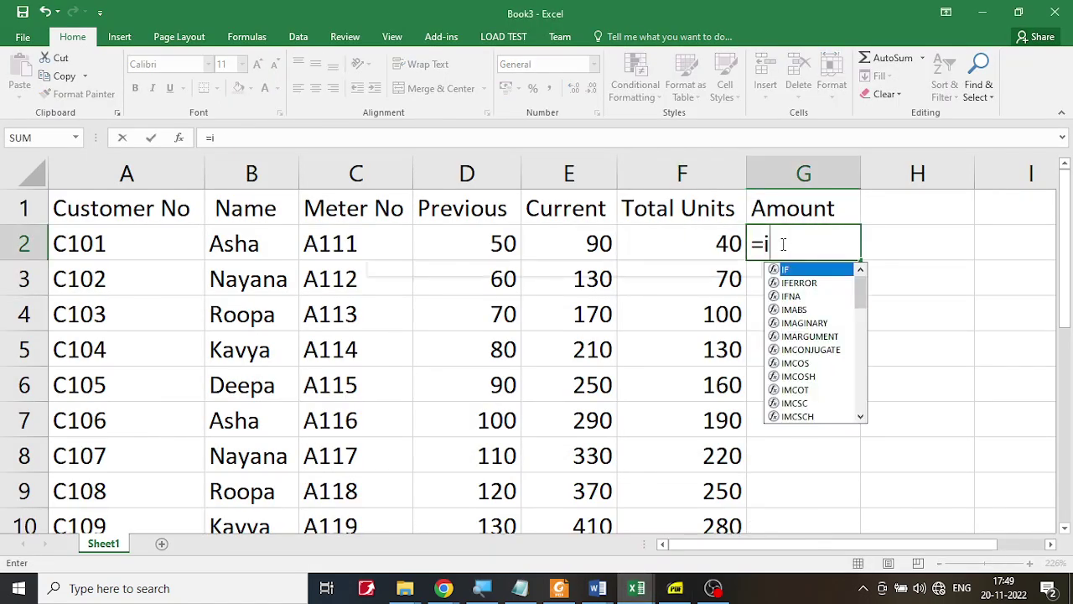
pyautogui.write('f(')
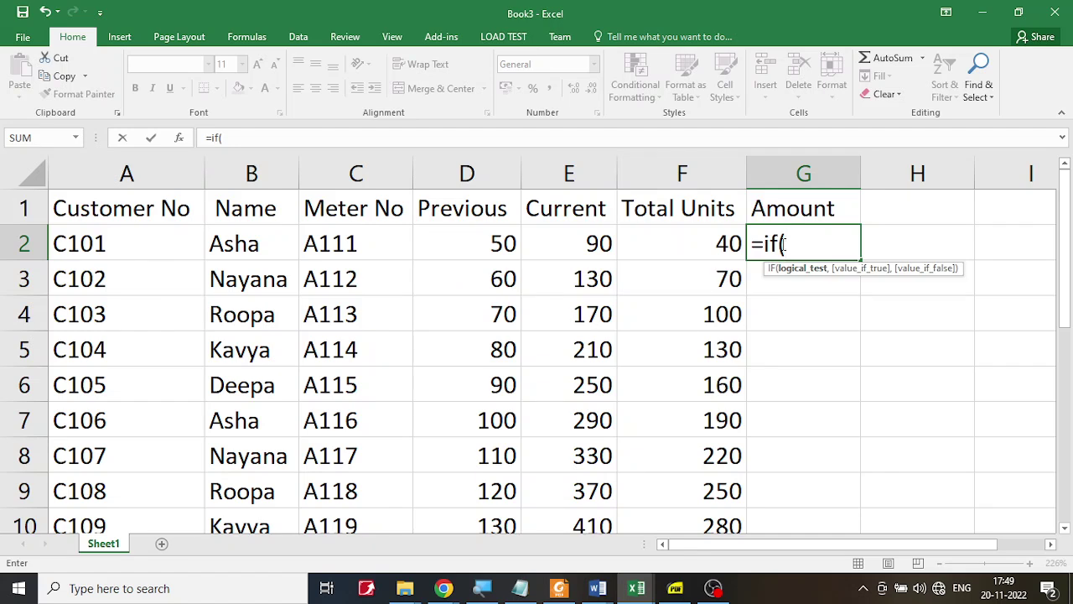
pyautogui.click(693, 239)
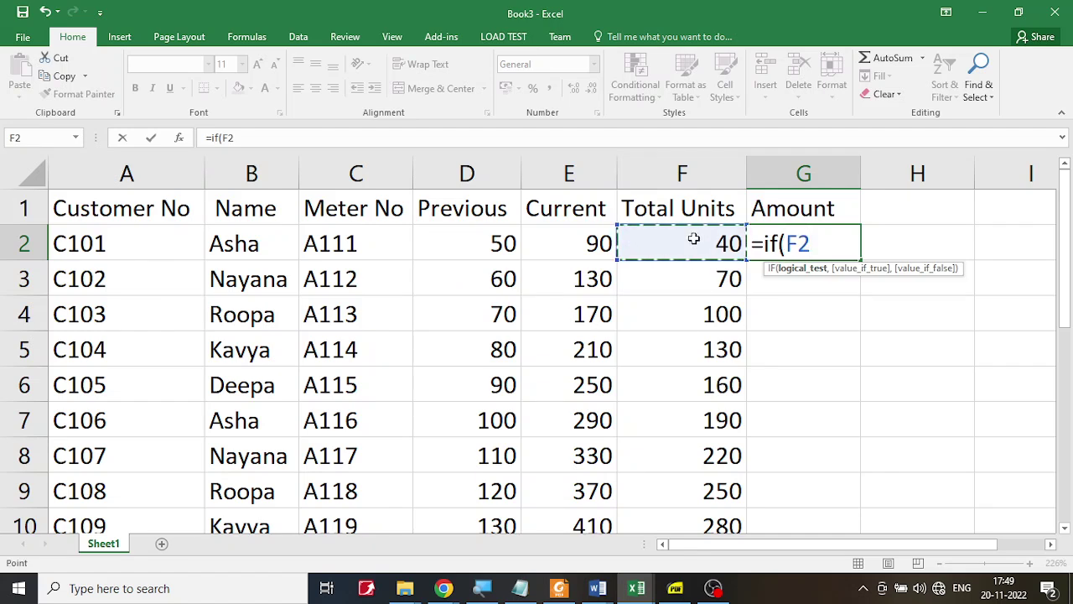
pyautogui.write('<3')
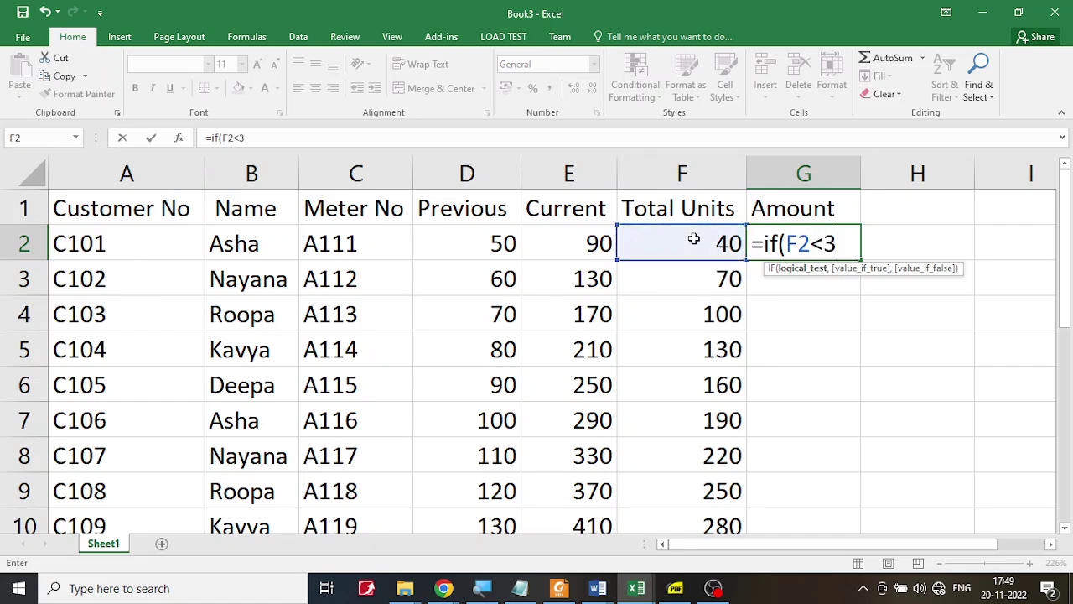
pyautogui.write('0')
# Step: Check where the second slab starts in the lab PDF and change the logical test in G2's formula to F2<=30
pyautogui.click(675, 588)
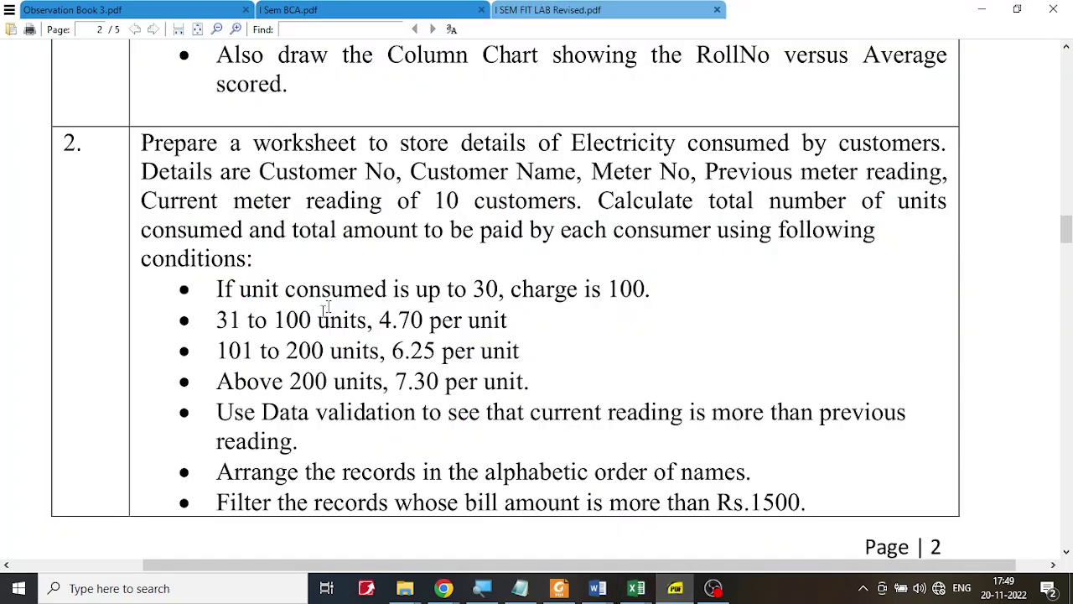
pyautogui.moveTo(243, 320); pyautogui.dragTo(216, 319)
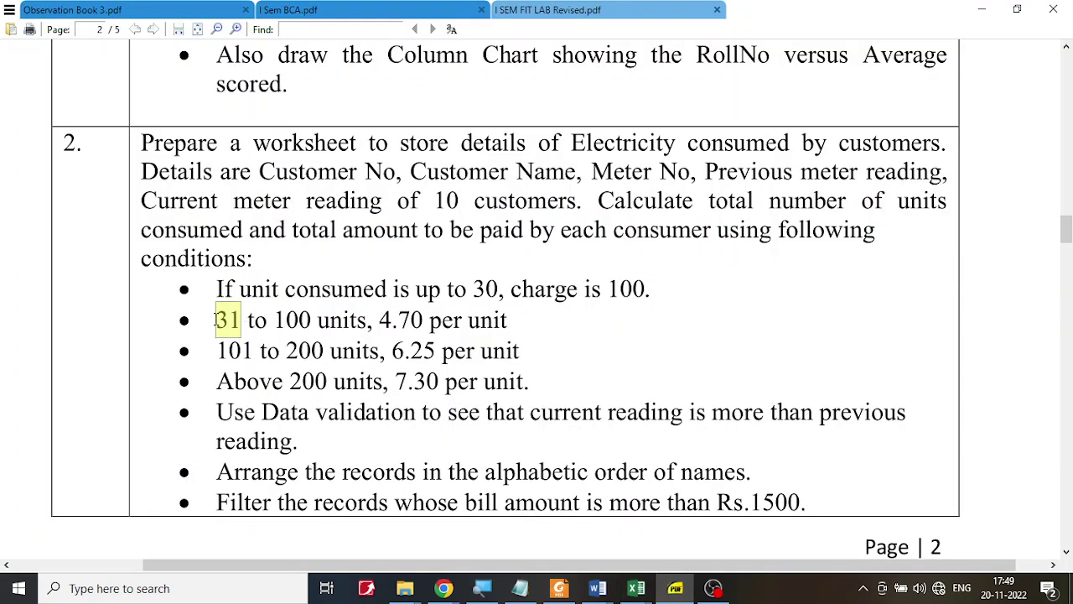
pyautogui.click(631, 591)
pyautogui.click(717, 524)
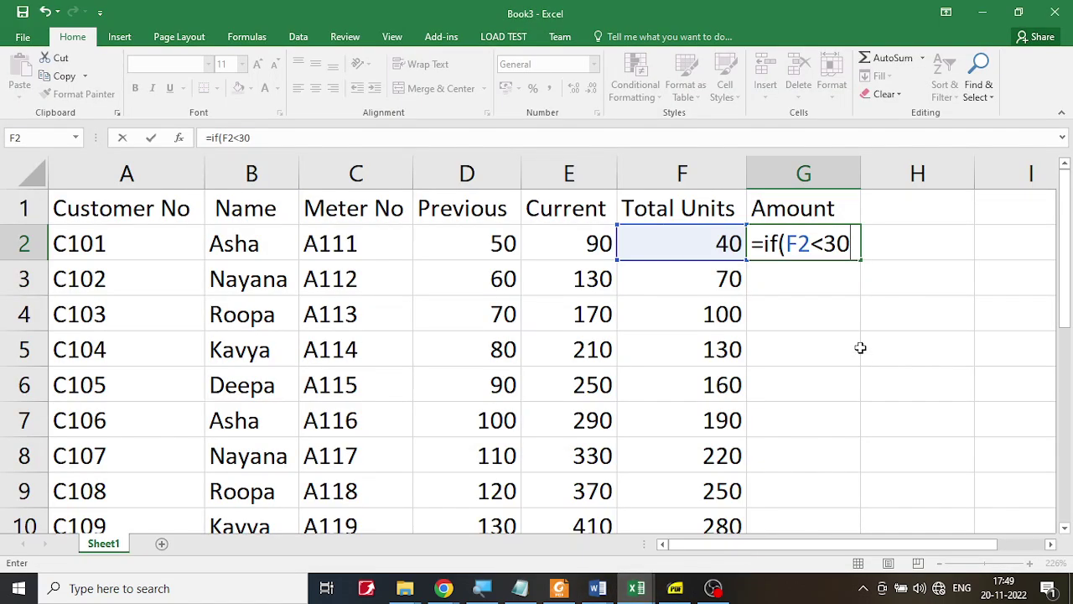
pyautogui.click(828, 239)
pyautogui.write('=')
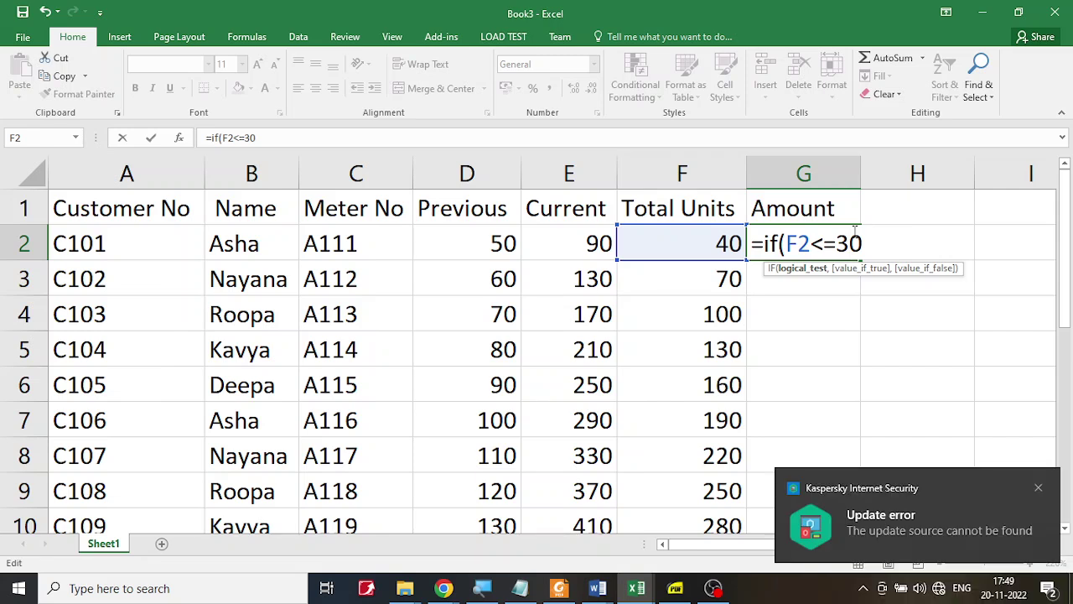
# Step: Dismiss the antivirus notification and extend G2's formula with 100 as the value if true, ready for the false argument
pyautogui.click(1038, 487)
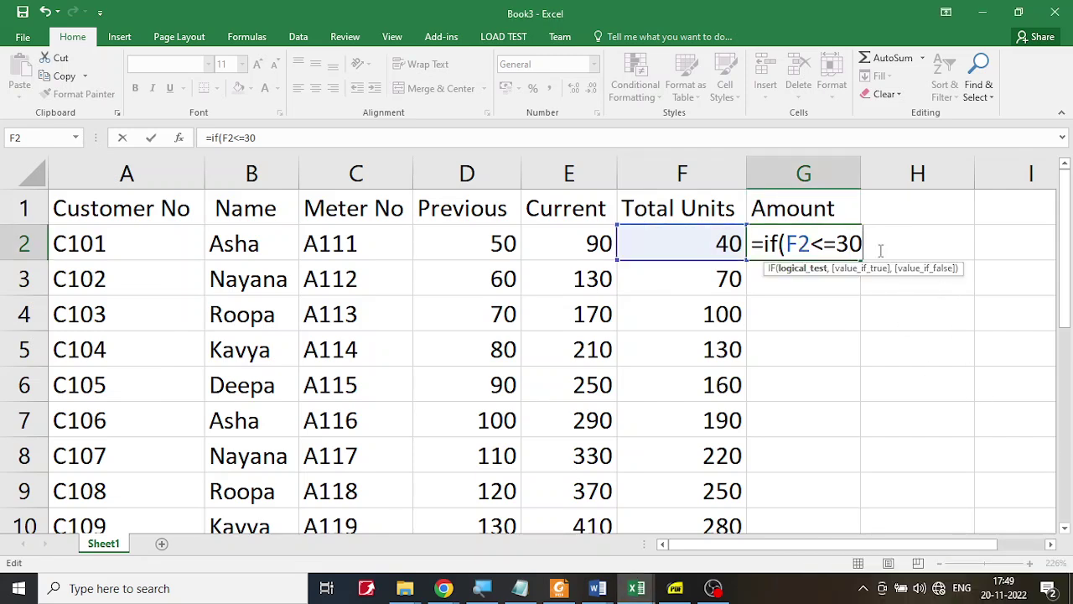
pyautogui.write(',')
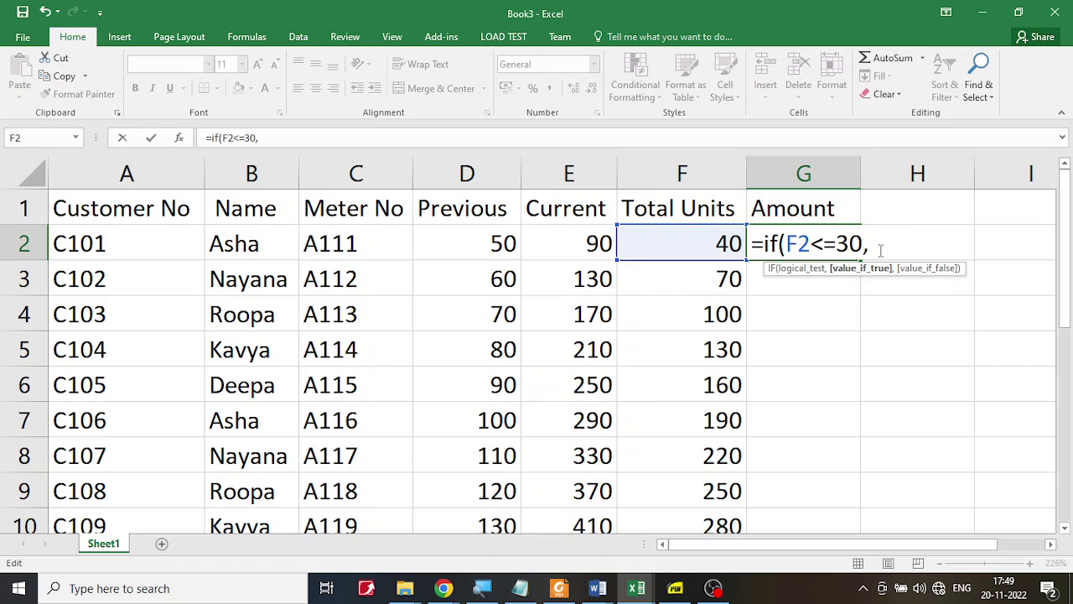
pyautogui.write('100,')
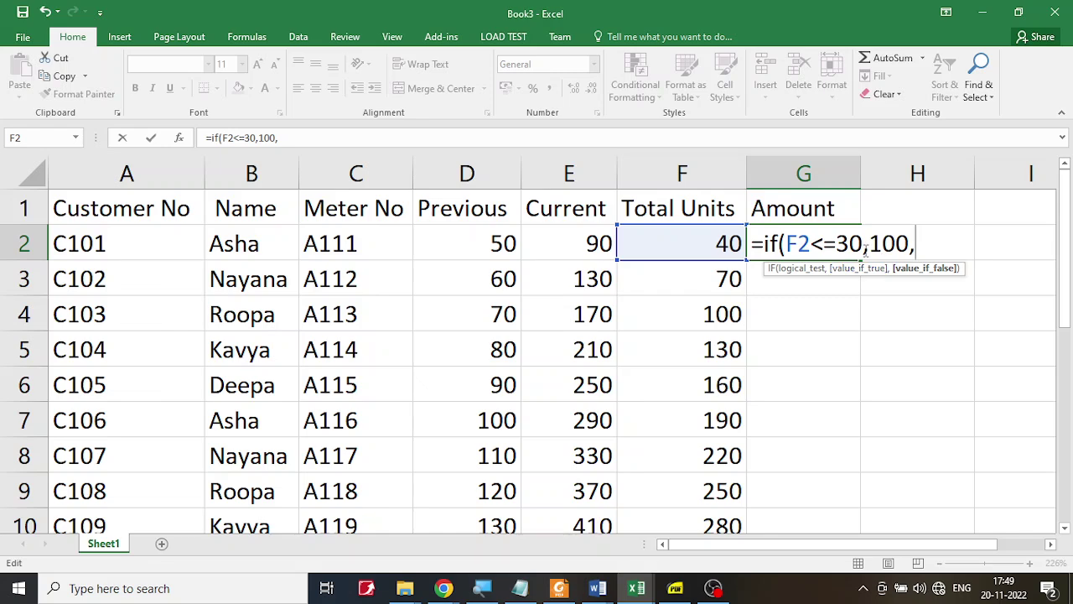
# Step: Review the first two slab rules in the lab PDF and open a nested if( as the false argument of G2's formula
pyautogui.click(675, 587)
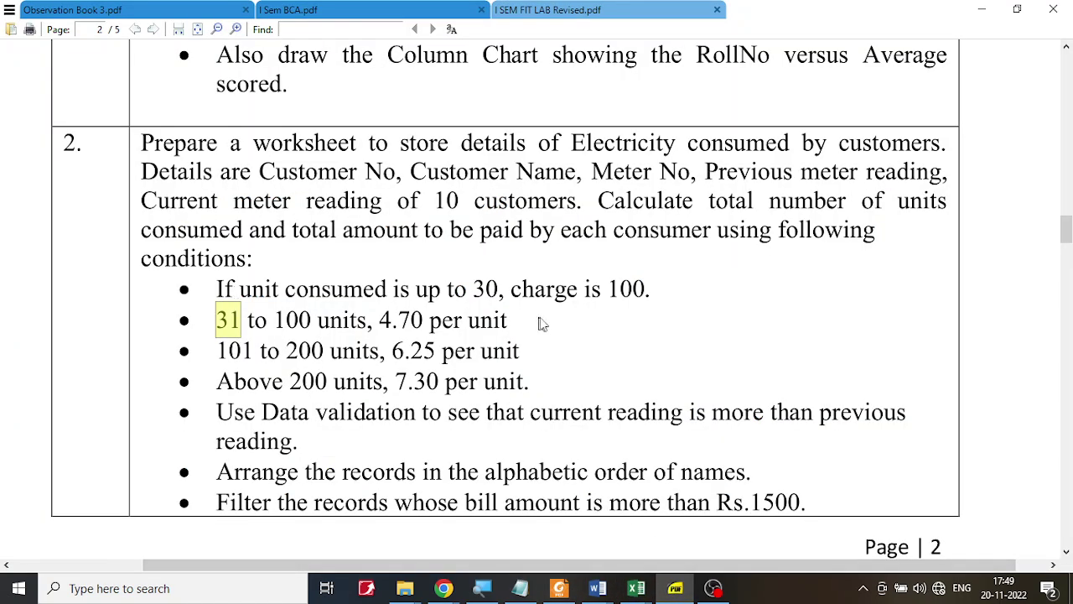
pyautogui.moveTo(484, 291); pyautogui.dragTo(652, 291)
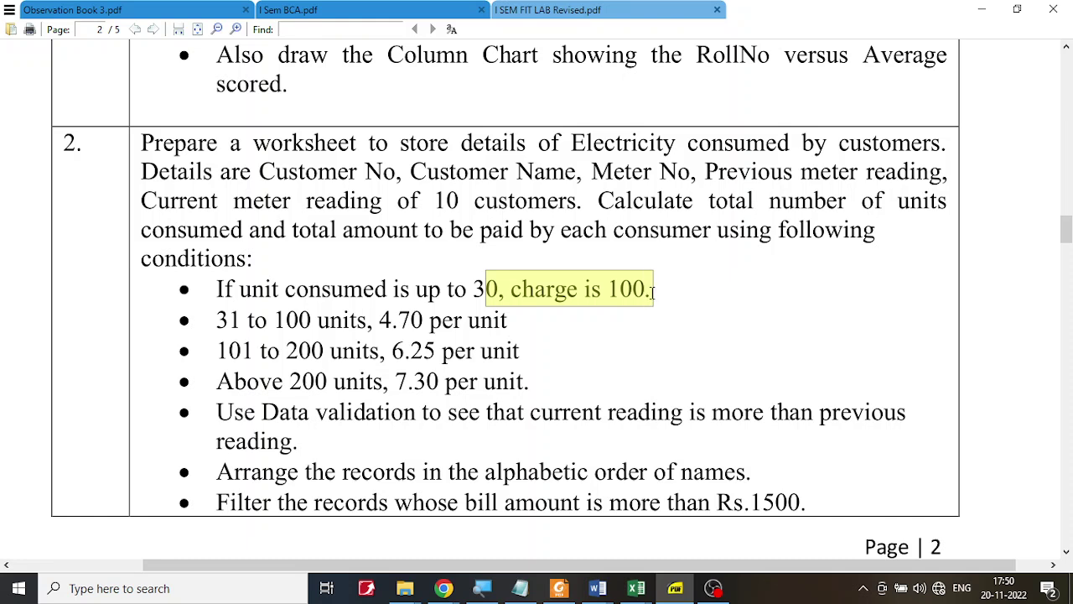
pyautogui.moveTo(216, 320); pyautogui.dragTo(523, 327)
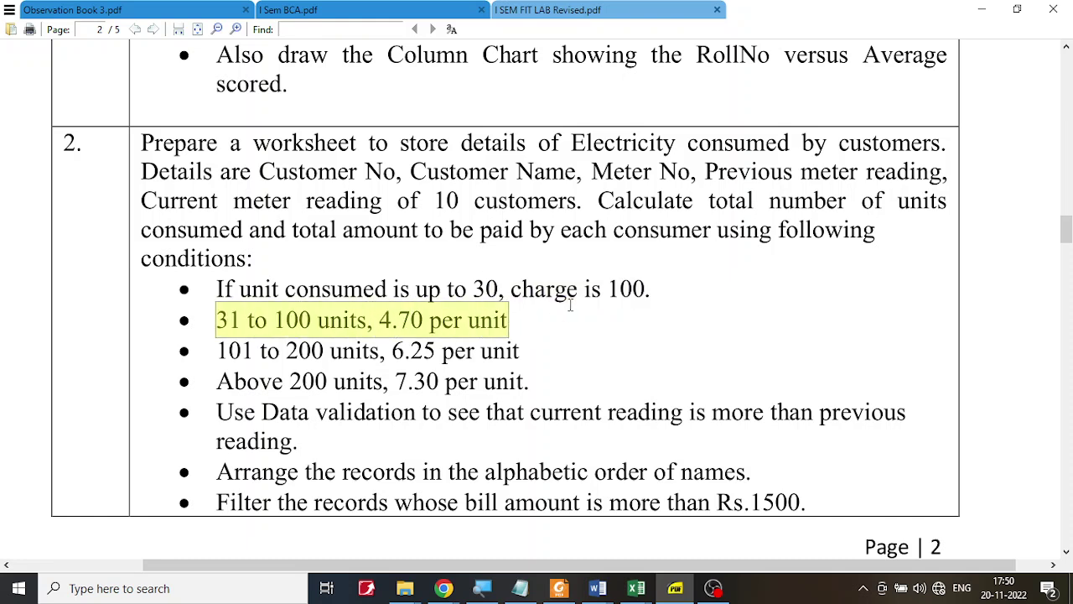
pyautogui.click(636, 588)
pyautogui.click(722, 520)
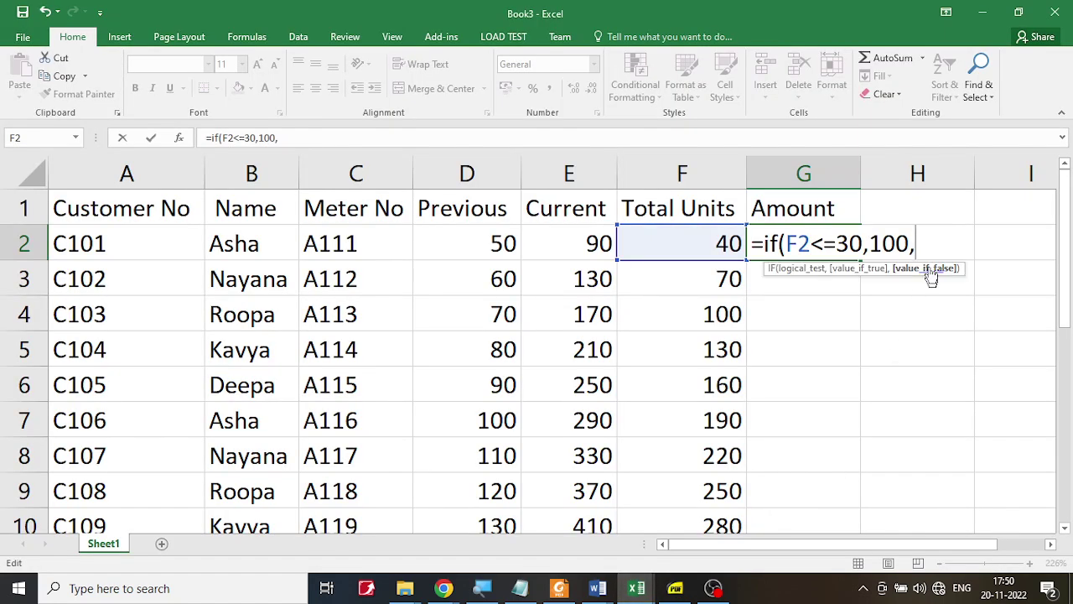
pyautogui.write('if')
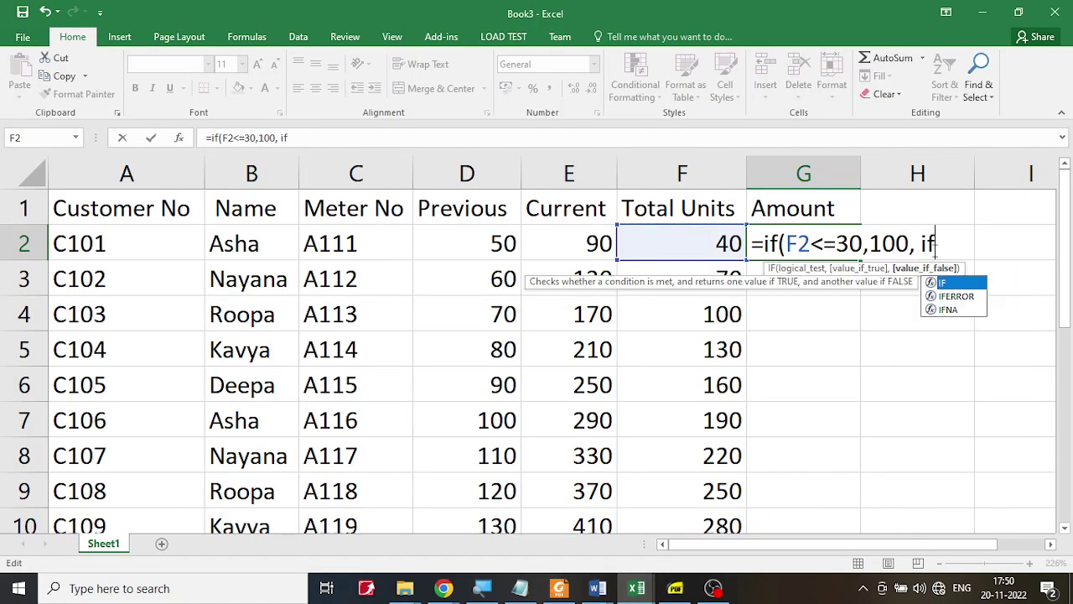
pyautogui.write('(')
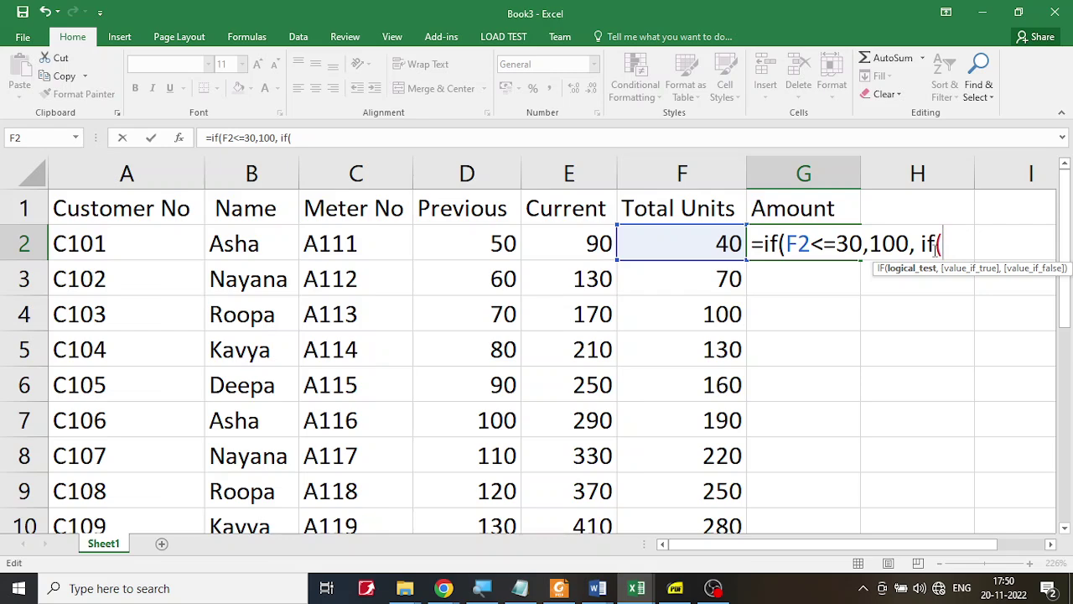
# Step: Check the 31 to 100 units range in the lab PDF and add F2<100 as the nested IF's logical test in G2
pyautogui.click(675, 588)
pyautogui.click(304, 324)
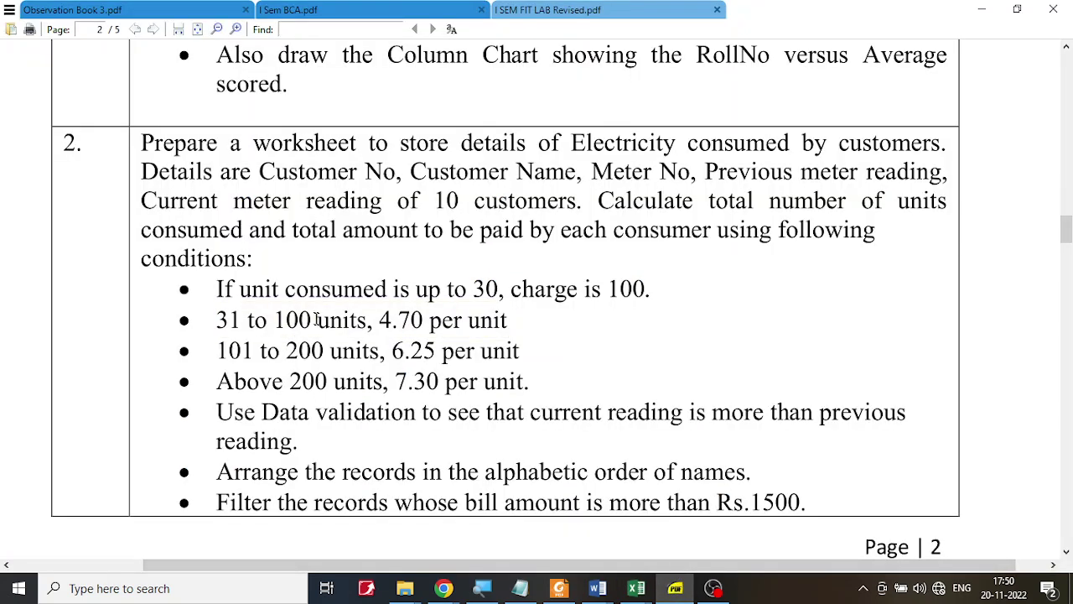
pyautogui.moveTo(316, 322); pyautogui.dragTo(220, 320)
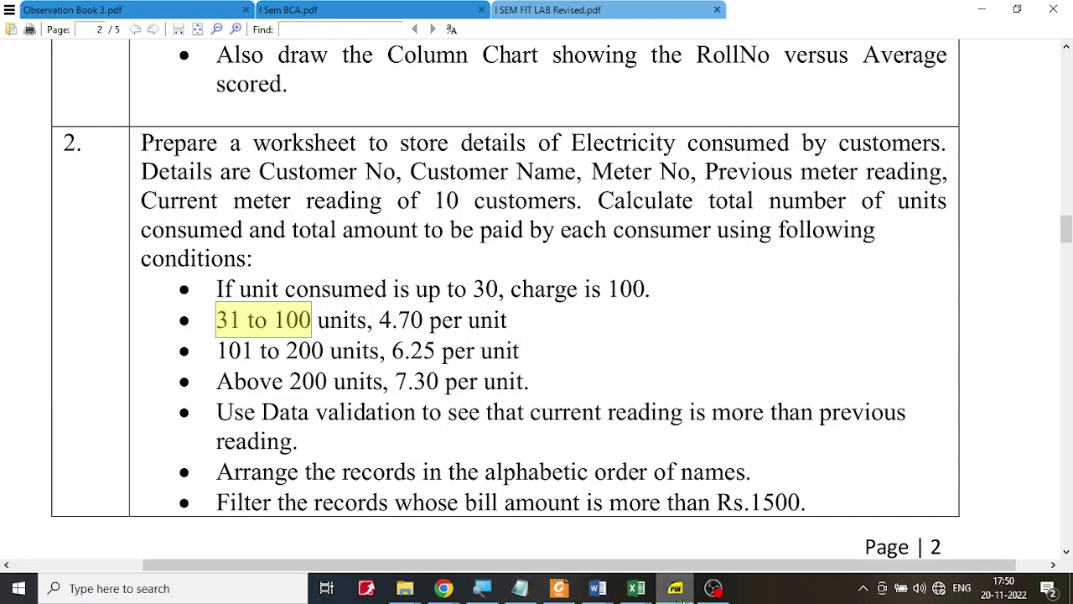
pyautogui.click(636, 589)
pyautogui.click(793, 513)
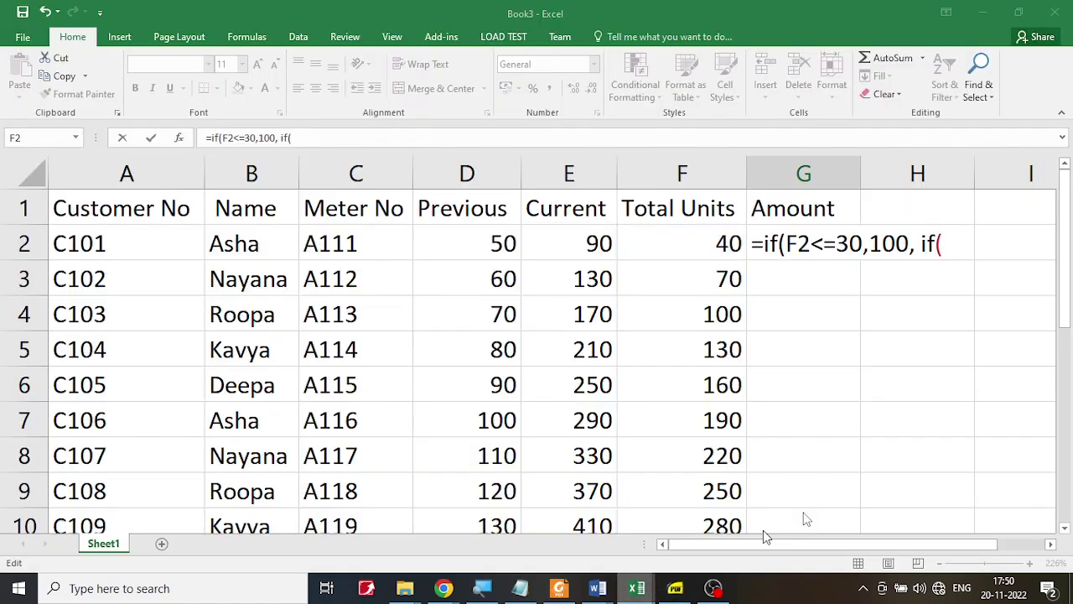
pyautogui.click(705, 244)
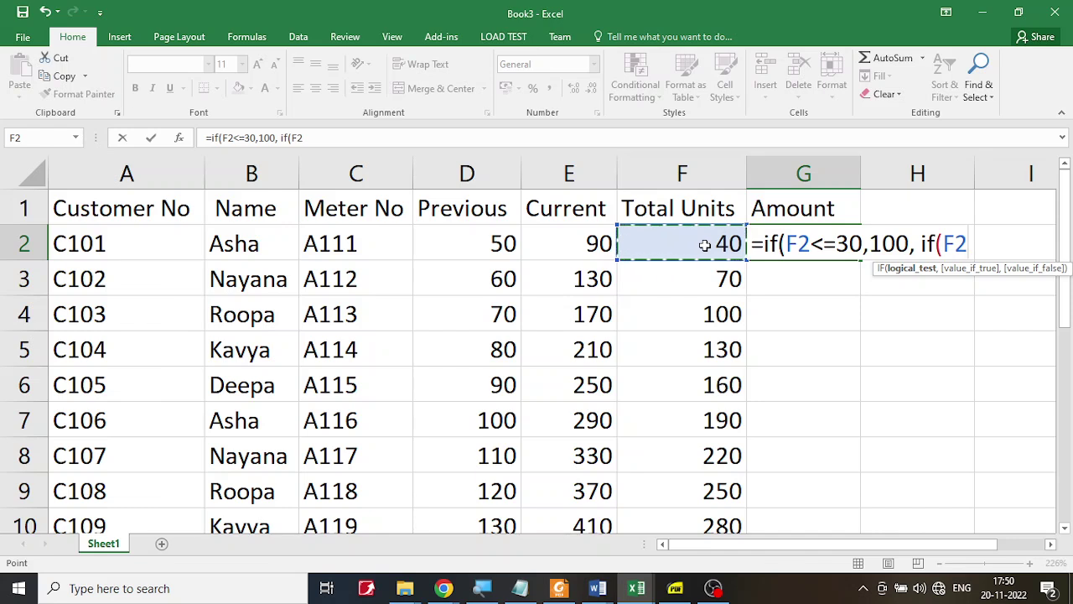
pyautogui.write('<100')
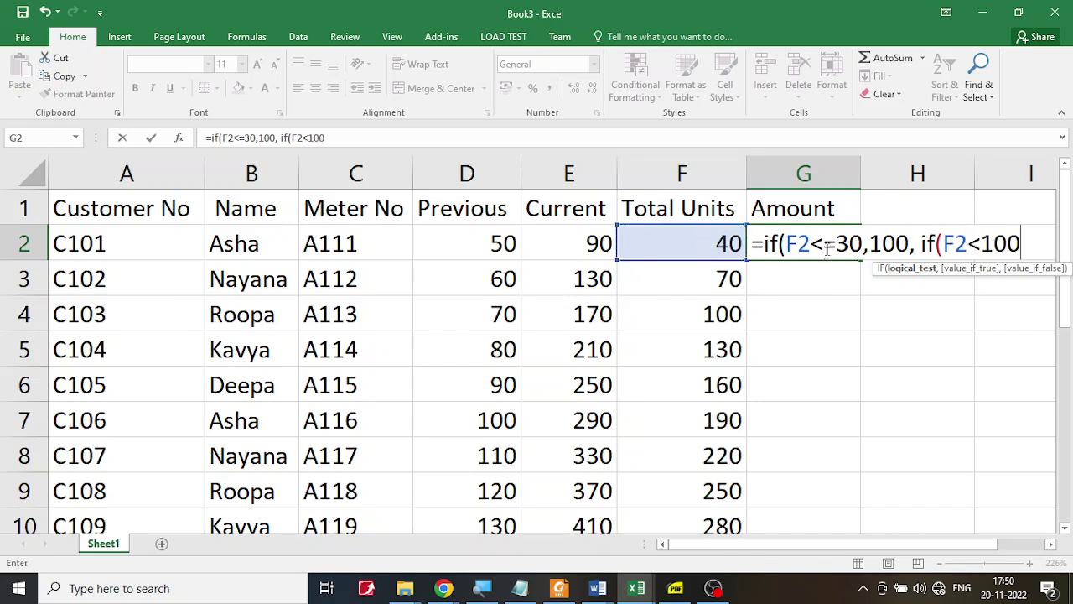
pyautogui.moveTo(862, 243); pyautogui.dragTo(789, 237)
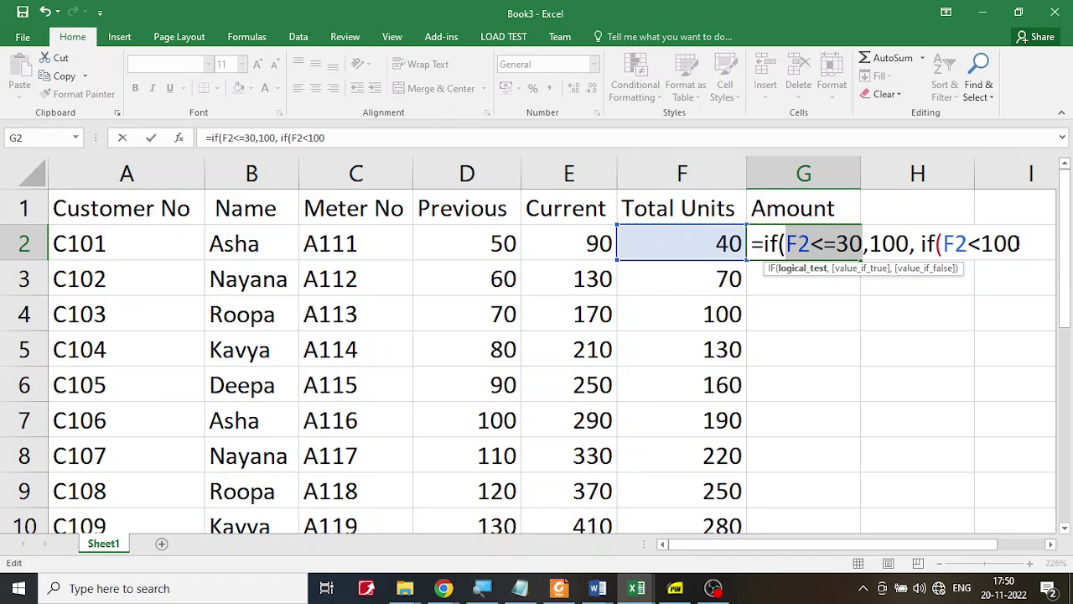
pyautogui.click(1021, 243)
pyautogui.write(',')
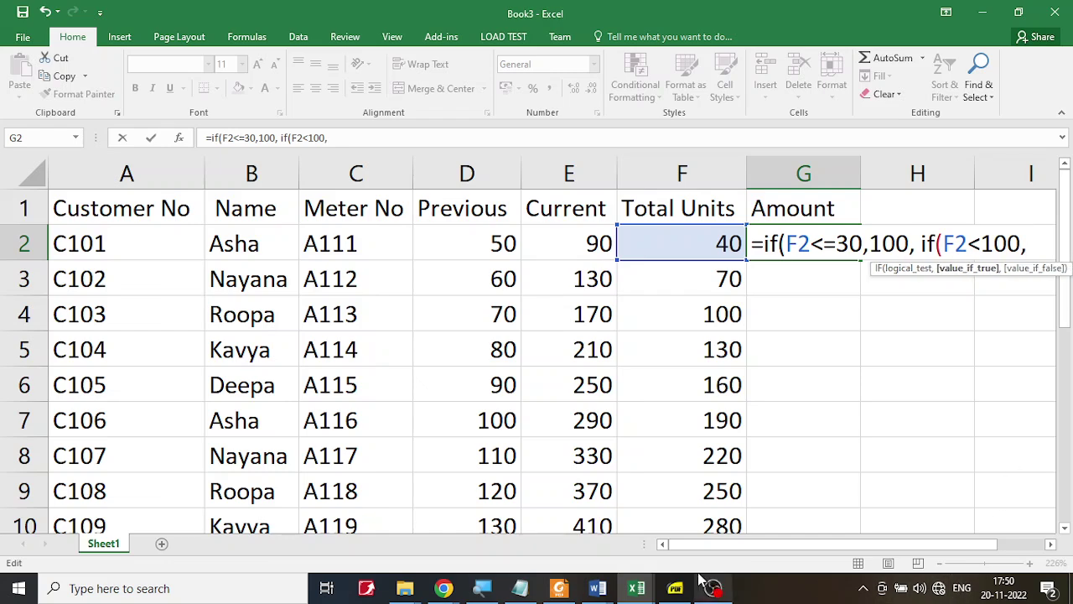
# Step: Draw a red unit scale with slab marks over the lab PDF, underline the 100 charge, circle the 4.70 rate, and clear the drawing
pyautogui.click(678, 589)
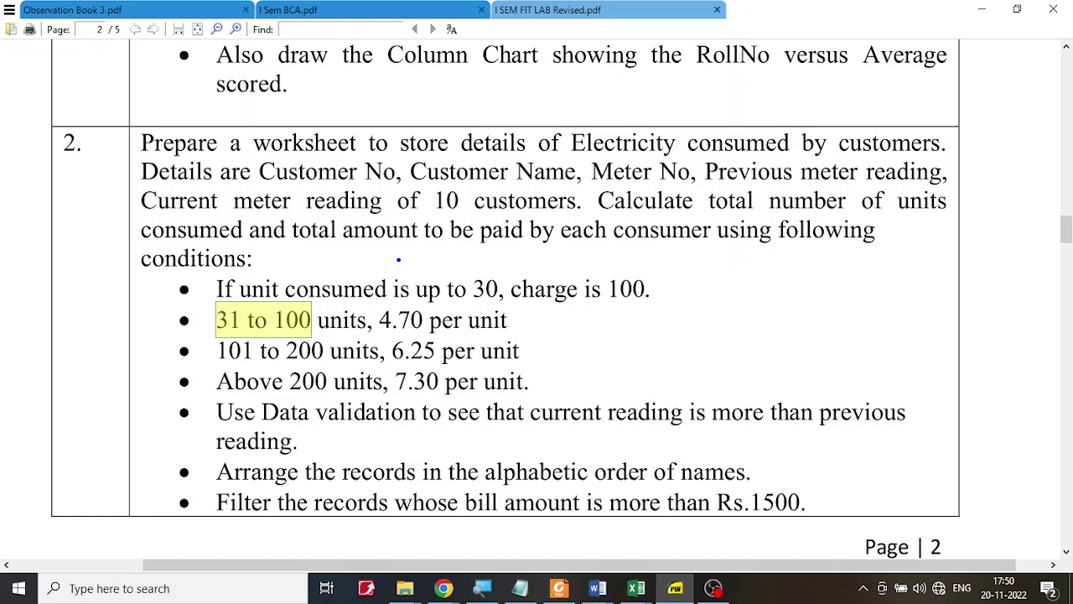
pyautogui.moveTo(343, 263); pyautogui.dragTo(843, 263)
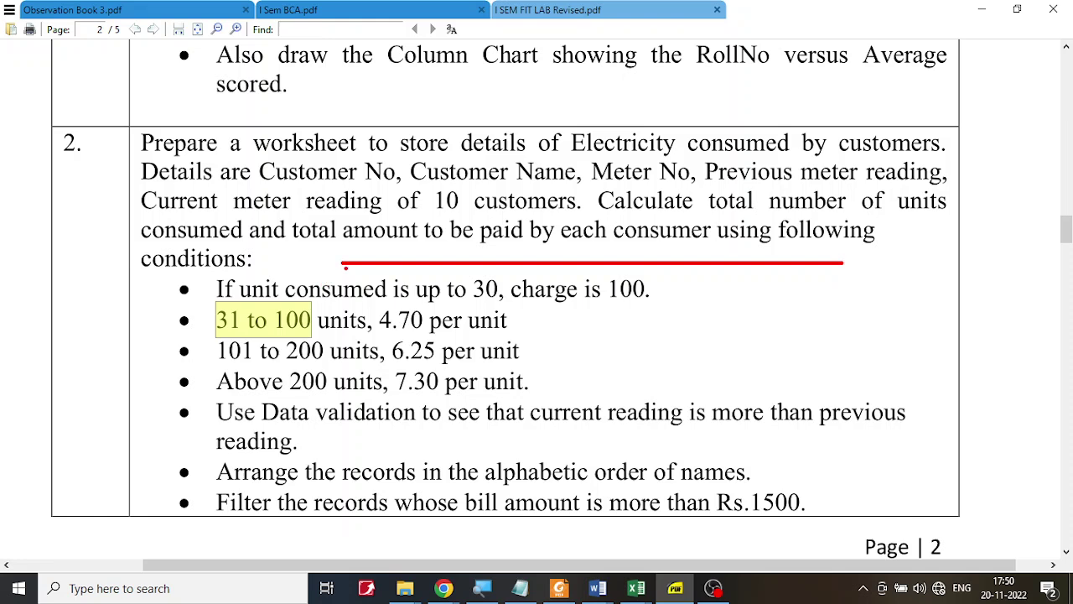
pyautogui.moveTo(492, 271)
pyautogui.mouseDown()
pyautogui.moveTo(499, 285)
pyautogui.moveTo(516, 267)
pyautogui.mouseUp()
pyautogui.moveTo(602, 299); pyautogui.dragTo(755, 310)
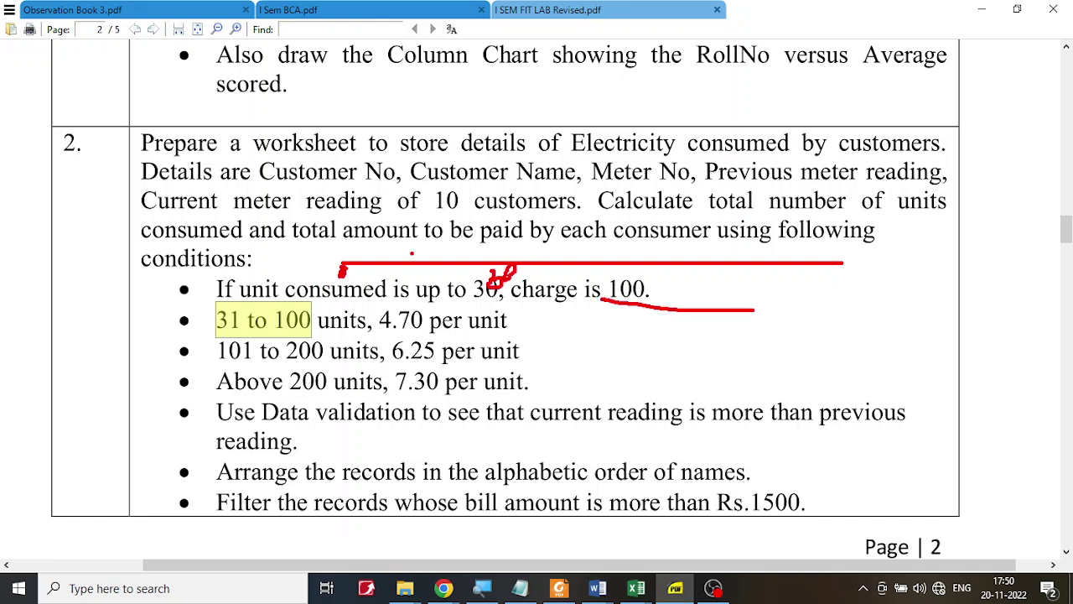
pyautogui.moveTo(413, 241)
pyautogui.mouseDown()
pyautogui.moveTo(414, 260)
pyautogui.moveTo(457, 251)
pyautogui.mouseUp()
pyautogui.moveTo(388, 333)
pyautogui.mouseDown()
pyautogui.moveTo(442, 303)
pyautogui.moveTo(385, 304)
pyautogui.moveTo(407, 332)
pyautogui.mouseUp()
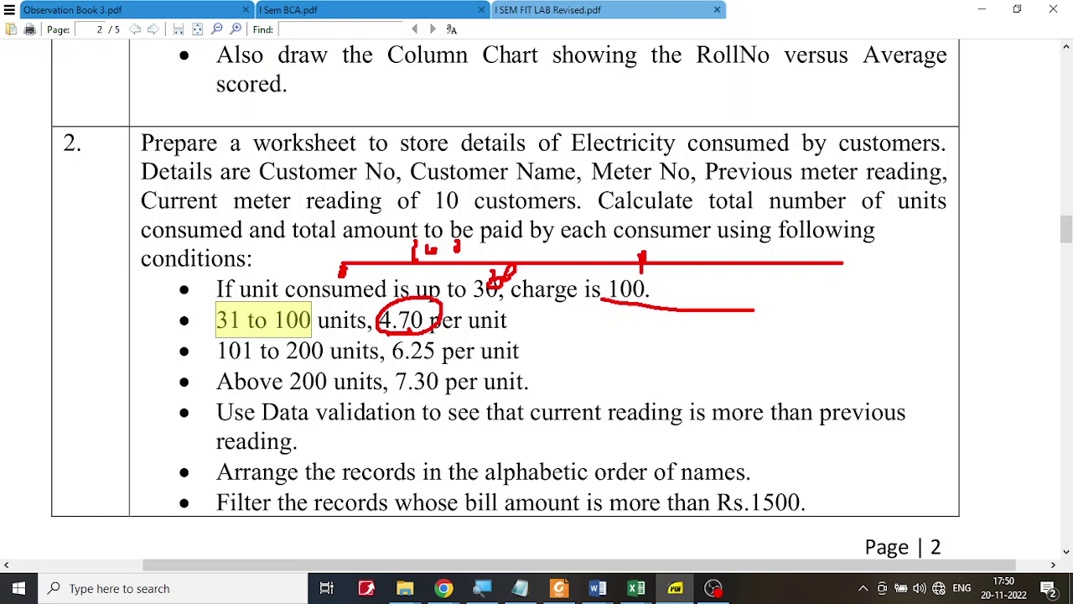
pyautogui.press('Escape')
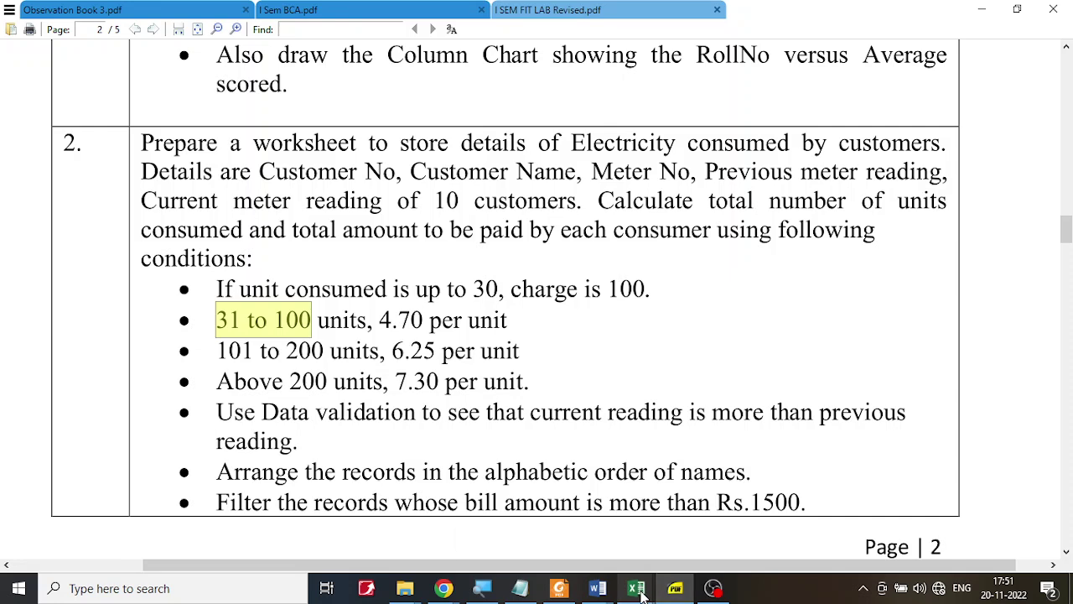
# Step: Return to the Book3 workbook in Excel and enter 100+(F2-30)*4.70 as the nested IF's value if true in G2
pyautogui.moveTo(656, 590)
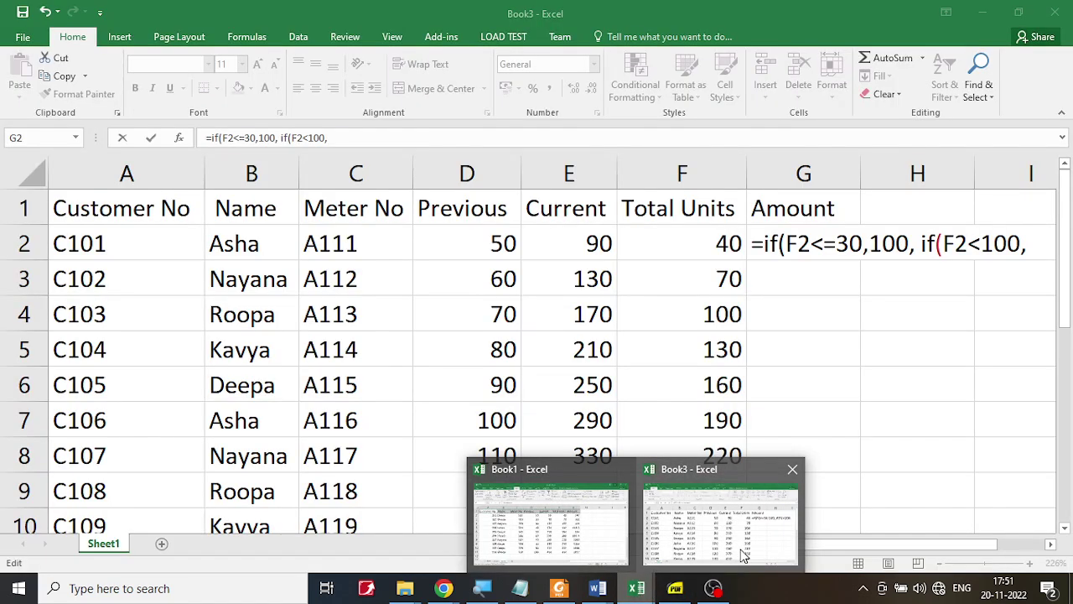
pyautogui.click(745, 555)
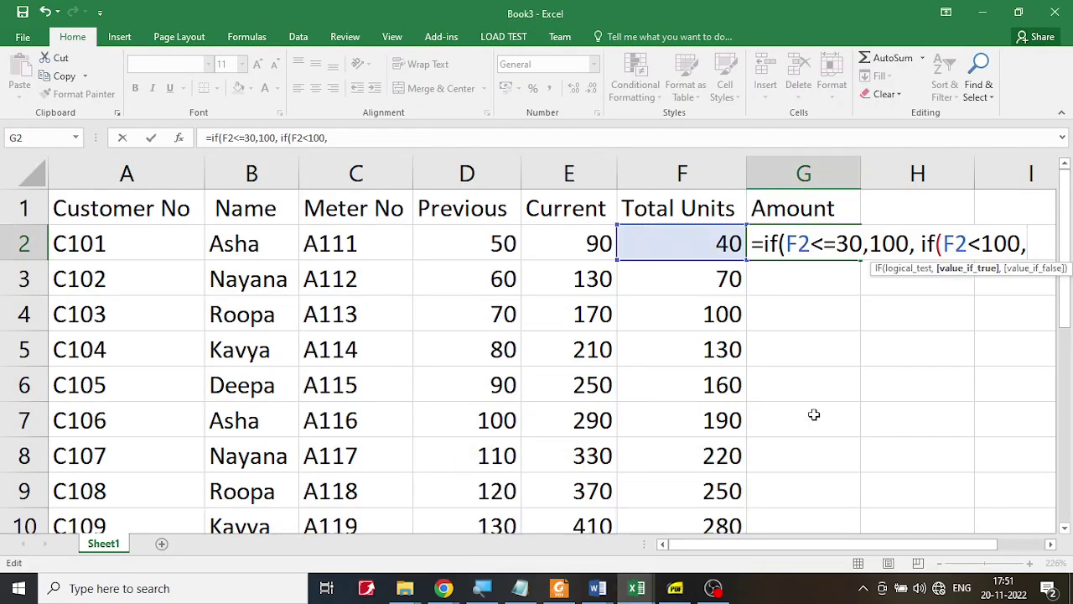
pyautogui.write('100')
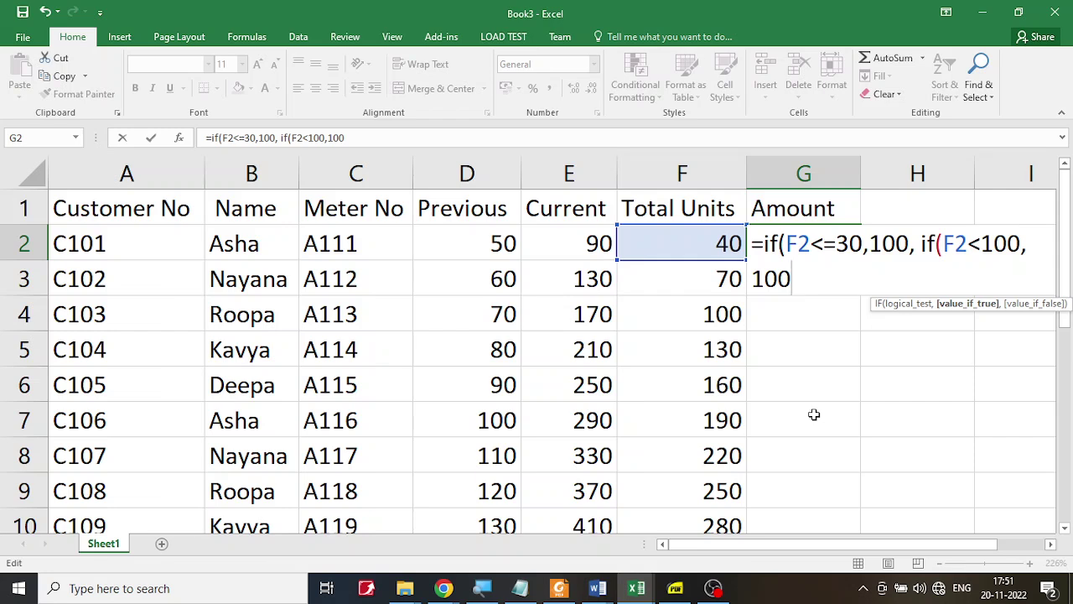
pyautogui.write('+(')
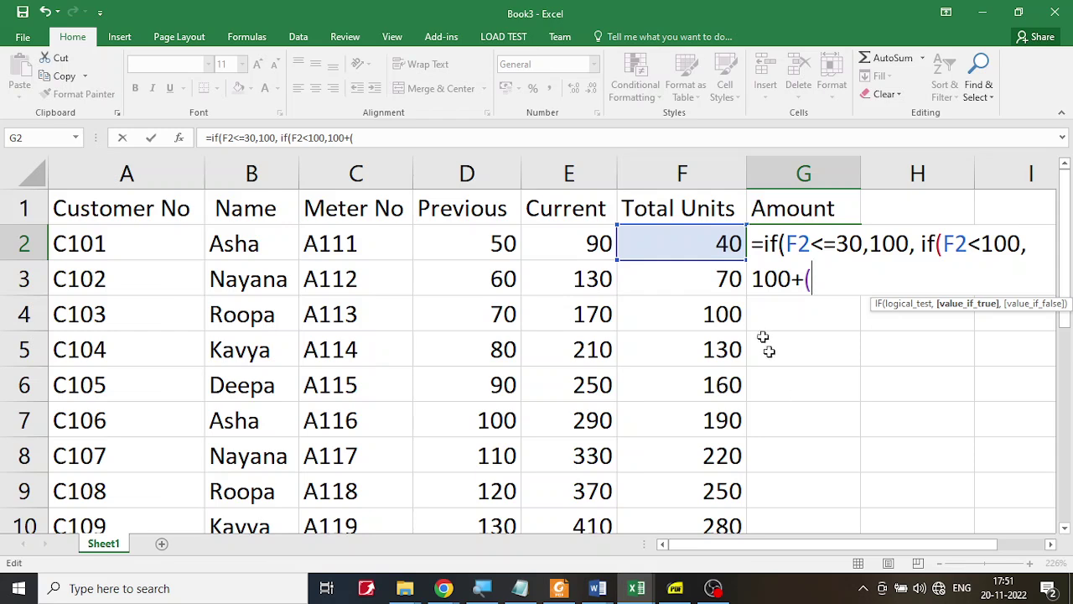
pyautogui.click(696, 241)
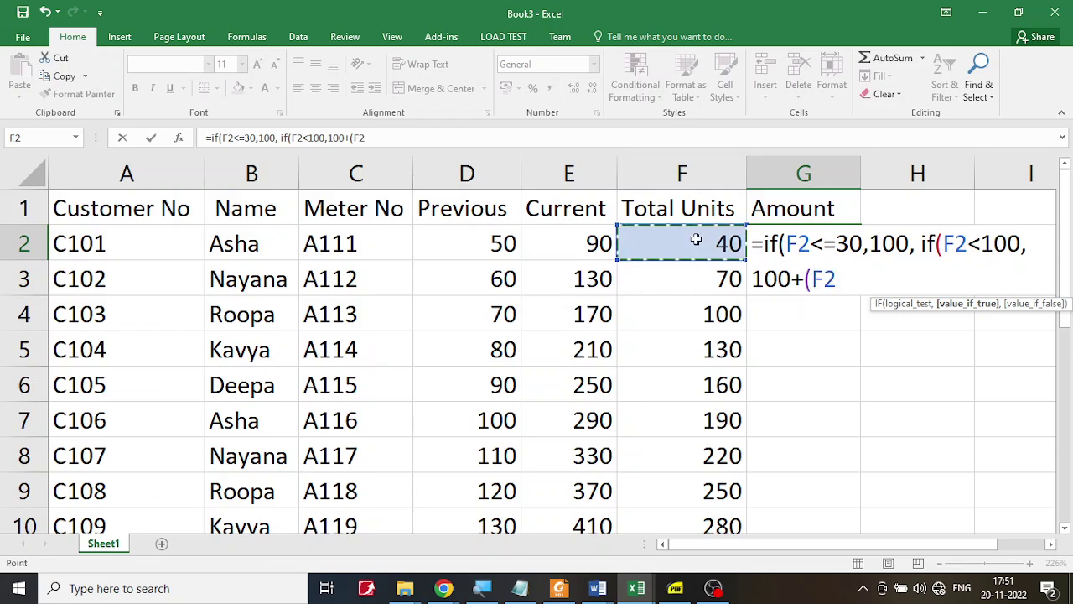
pyautogui.write('-3')
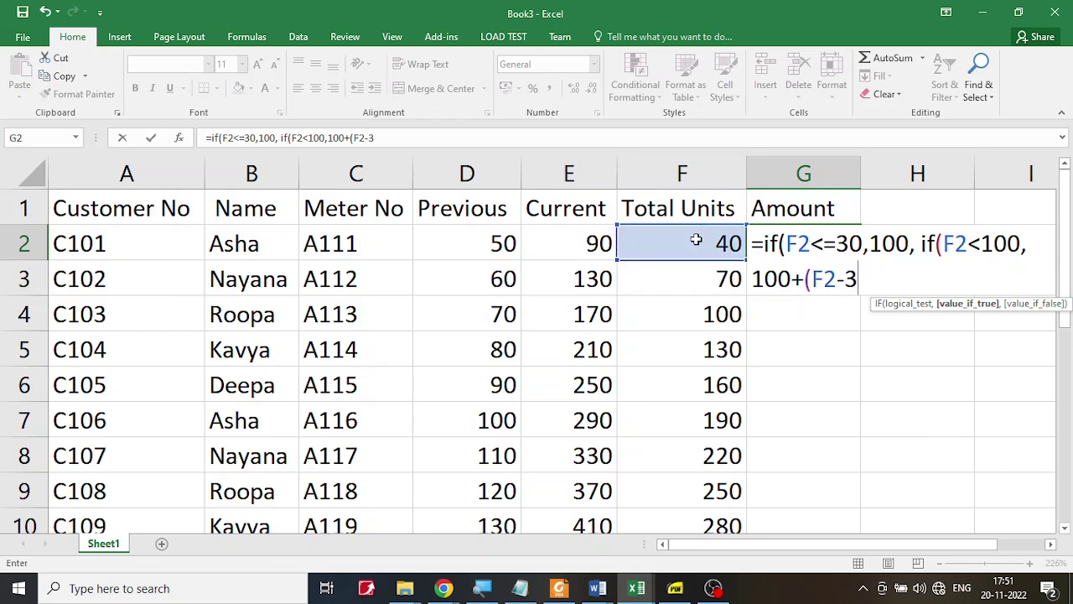
pyautogui.write('0)*4.')
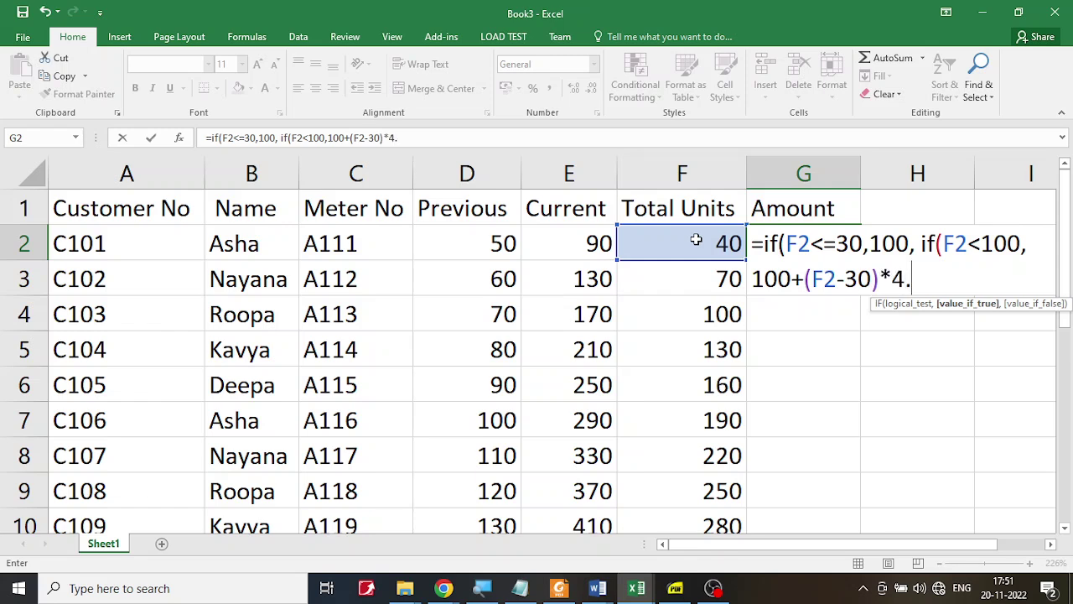
pyautogui.write('70,')
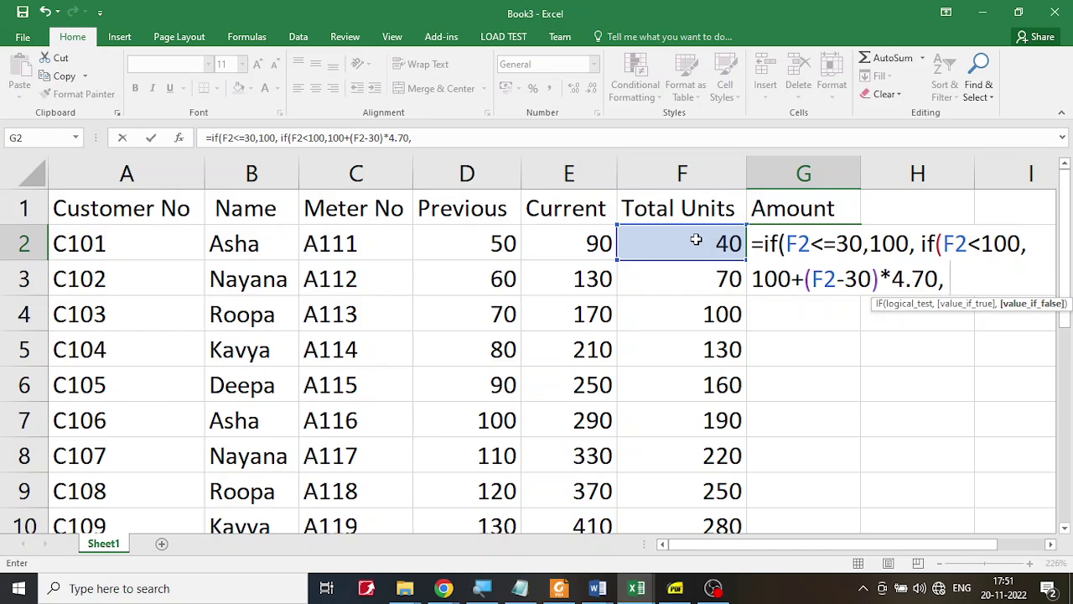
# Step: Open a third if( in G2's formula, check the 101 to 200 units slab in the lab PDF, and start its test with F2<
pyautogui.write(' if(')
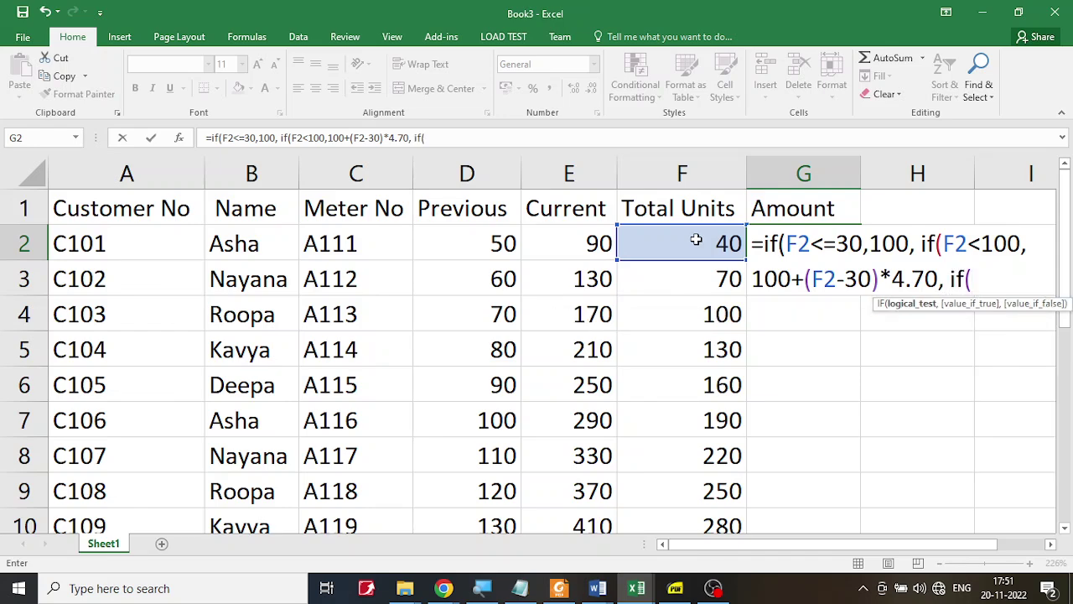
pyautogui.click(675, 588)
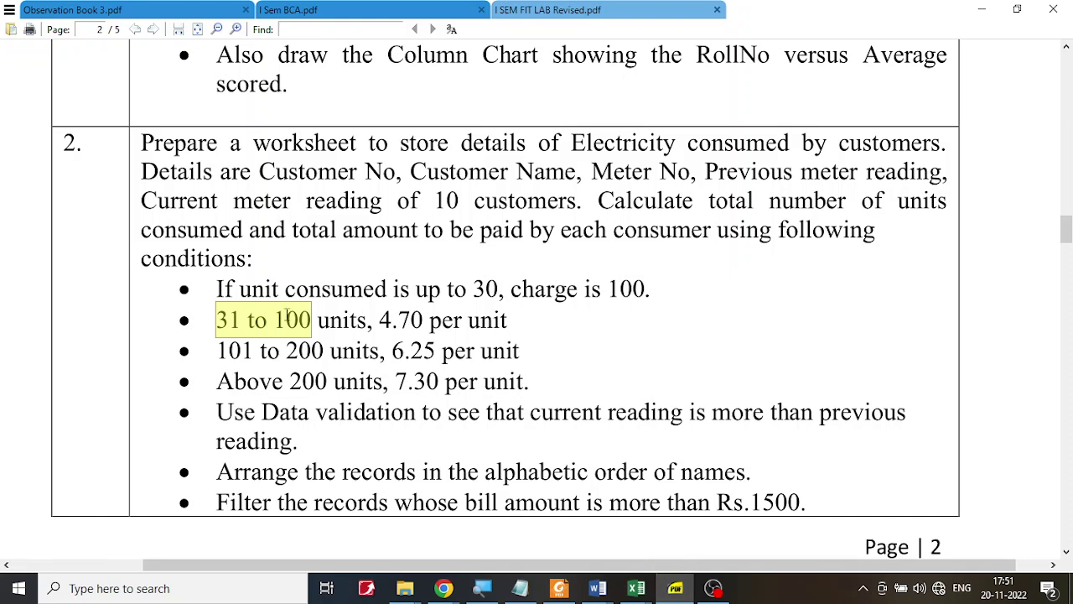
pyautogui.click(262, 349)
pyautogui.moveTo(218, 350); pyautogui.dragTo(349, 354)
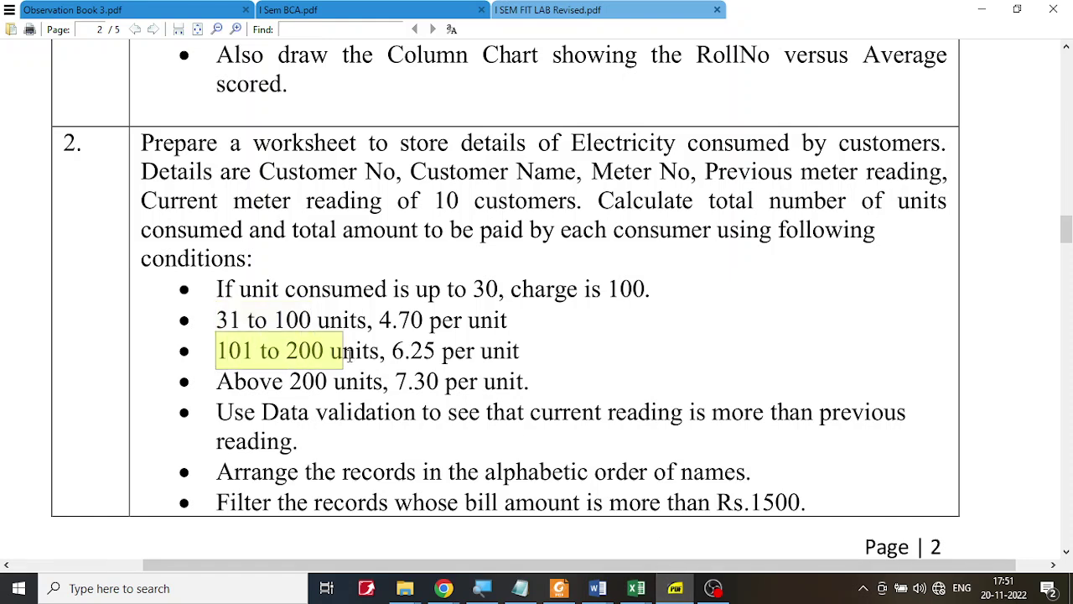
pyautogui.click(636, 588)
pyautogui.click(759, 520)
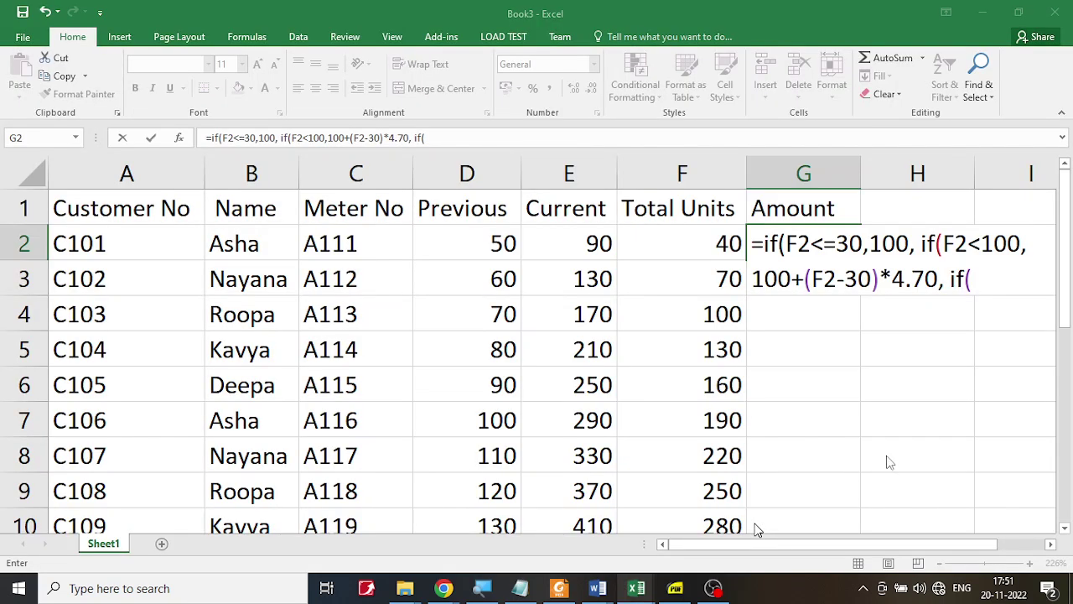
pyautogui.click(662, 244)
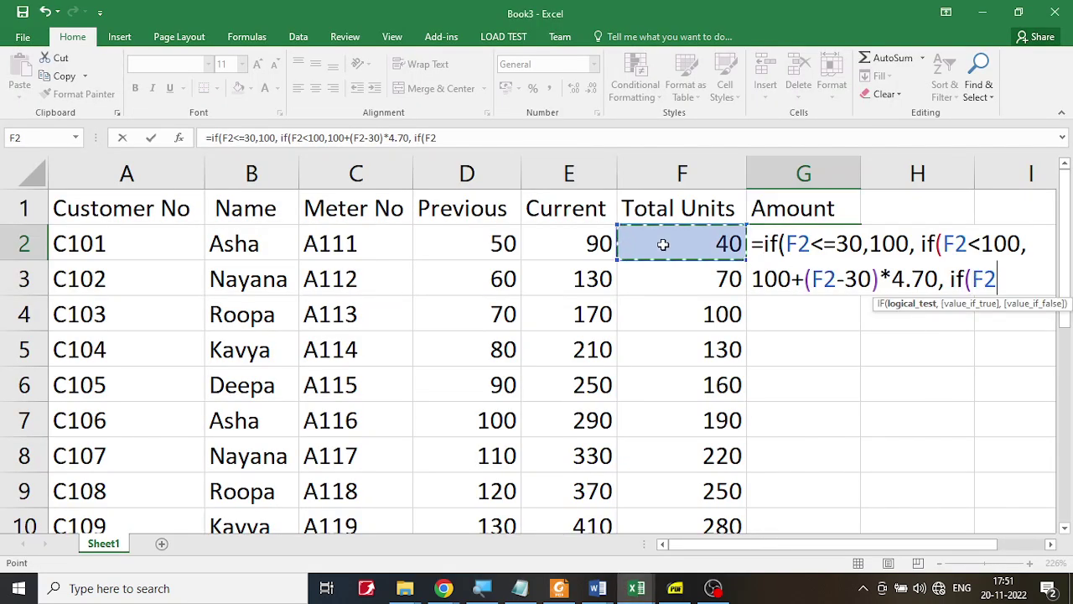
pyautogui.write('<')
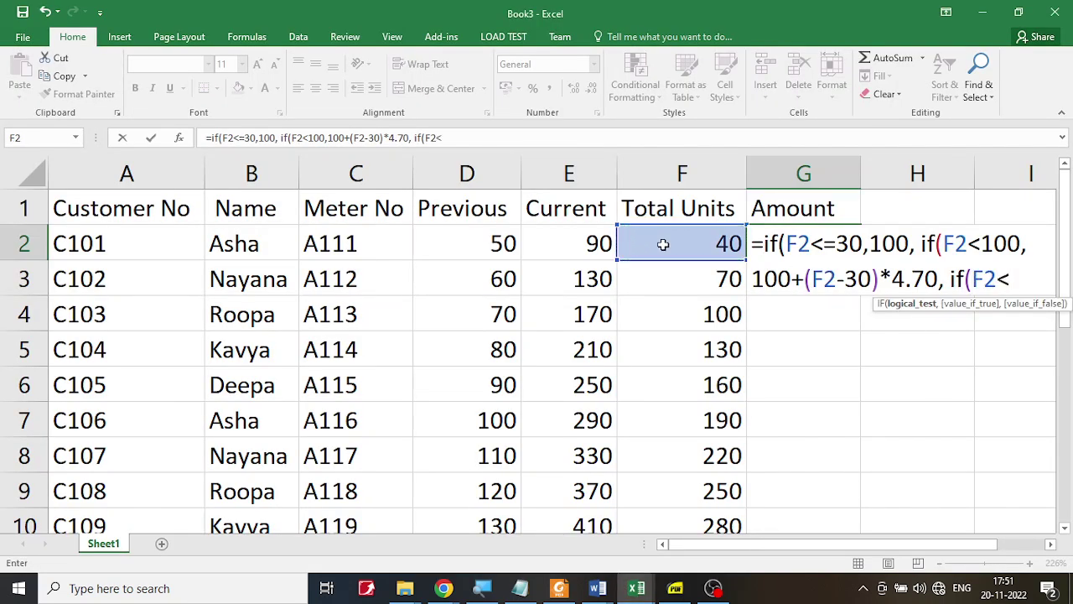
# Step: Change the second IF's logical test in G2's formula to F2<=100
pyautogui.click(983, 242)
pyautogui.write('=')
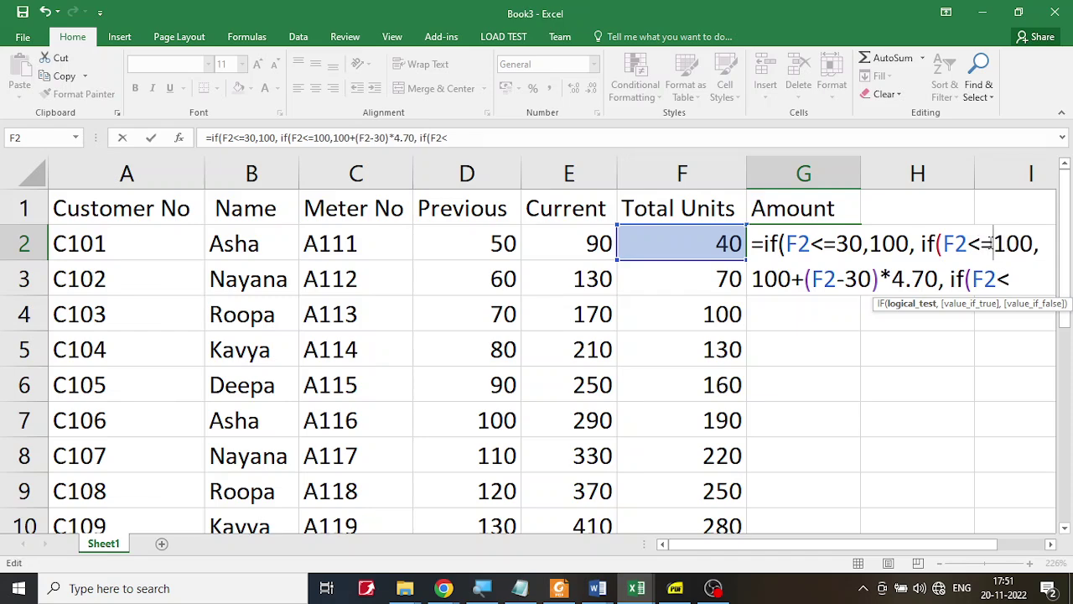
pyautogui.moveTo(994, 243); pyautogui.dragTo(980, 243)
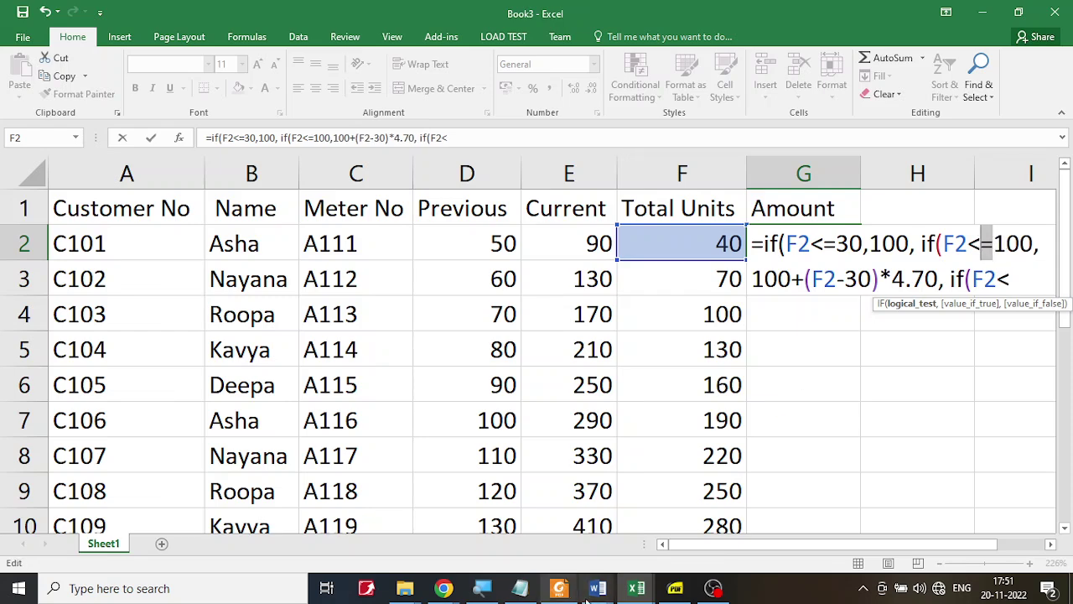
# Step: Check the slab limits in the lab PDF and complete the third IF's logical test in Book3's G2 as F2<=200
pyautogui.click(675, 587)
pyautogui.click(237, 351)
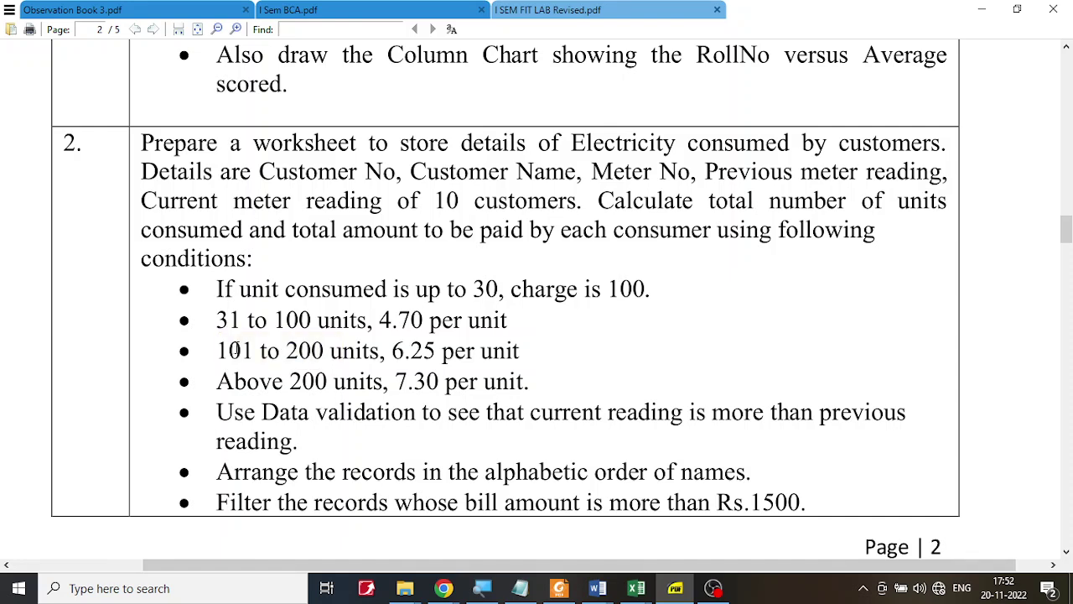
pyautogui.moveTo(258, 354); pyautogui.dragTo(192, 321)
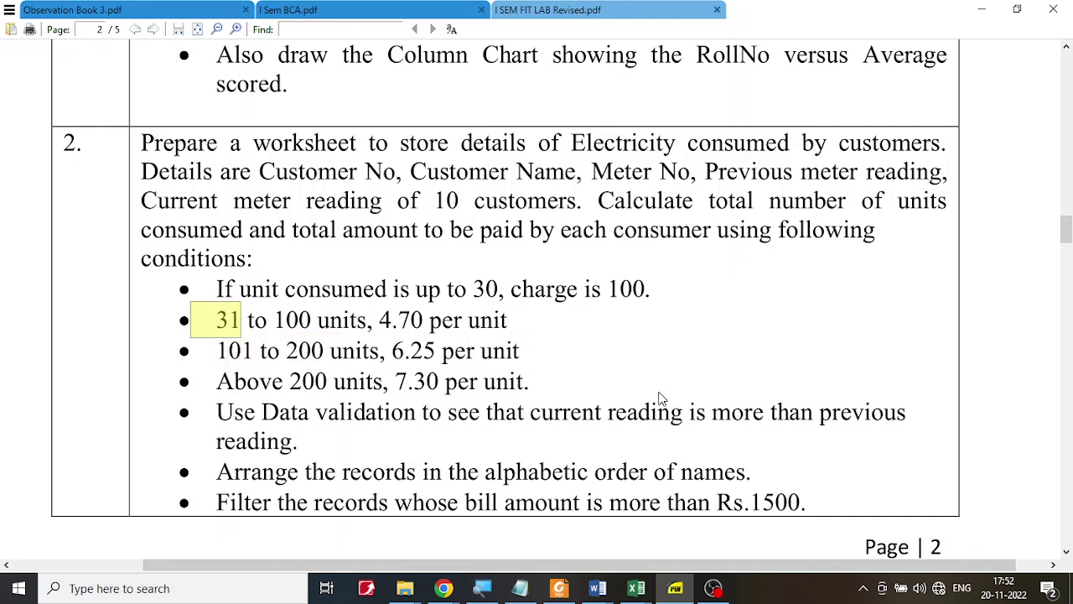
pyautogui.moveTo(635, 588)
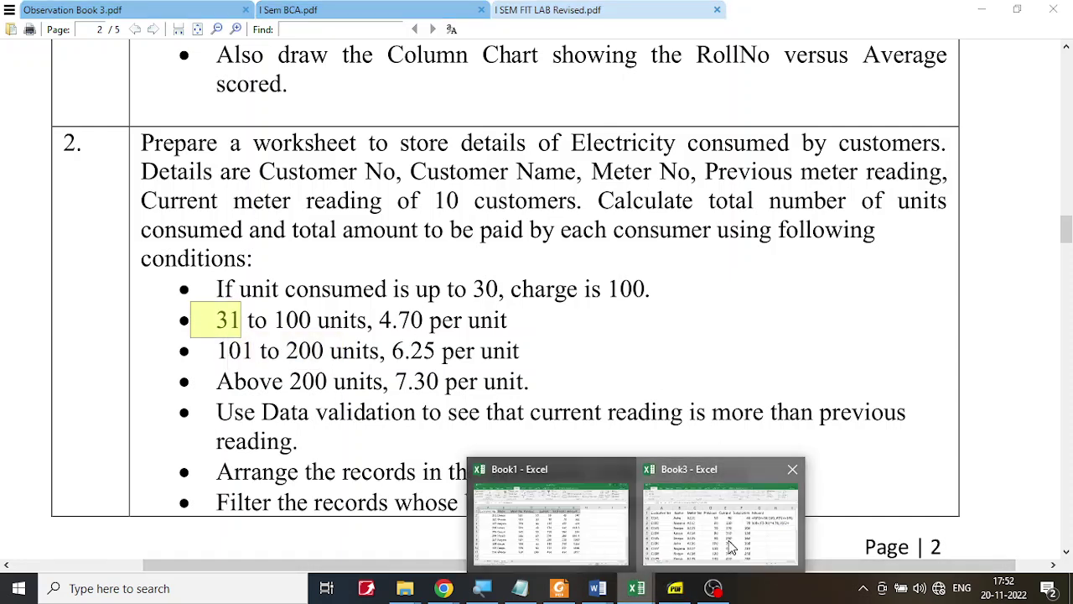
pyautogui.click(731, 547)
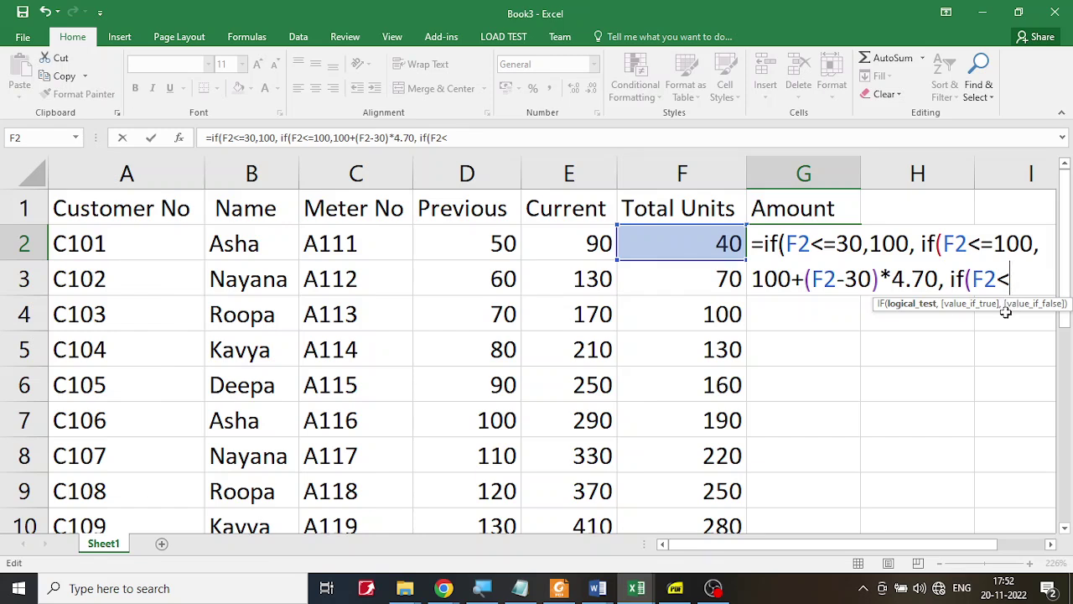
pyautogui.write('=200')
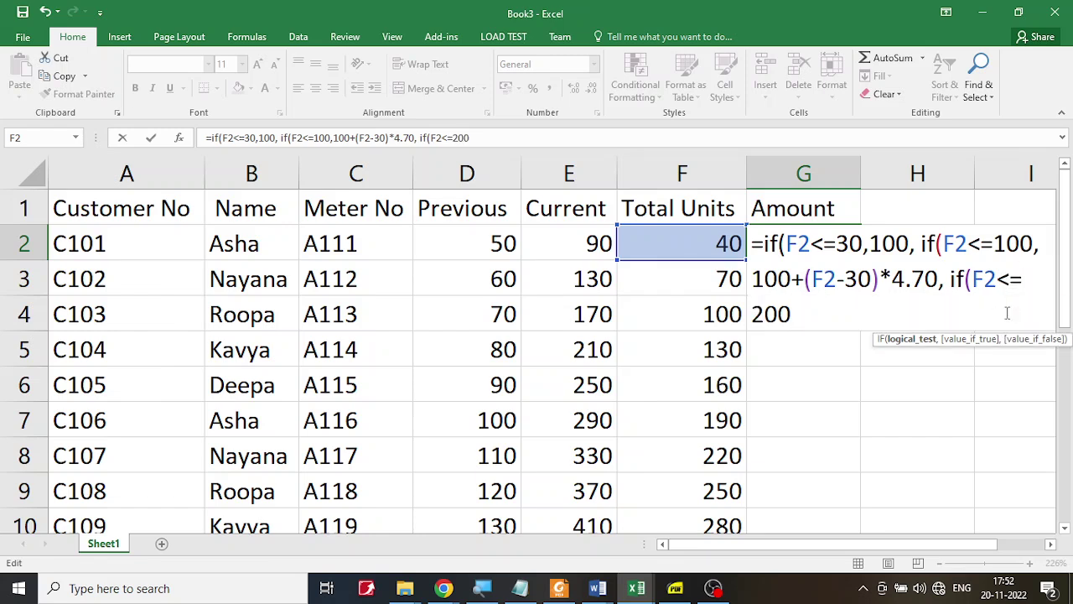
pyautogui.write(',')
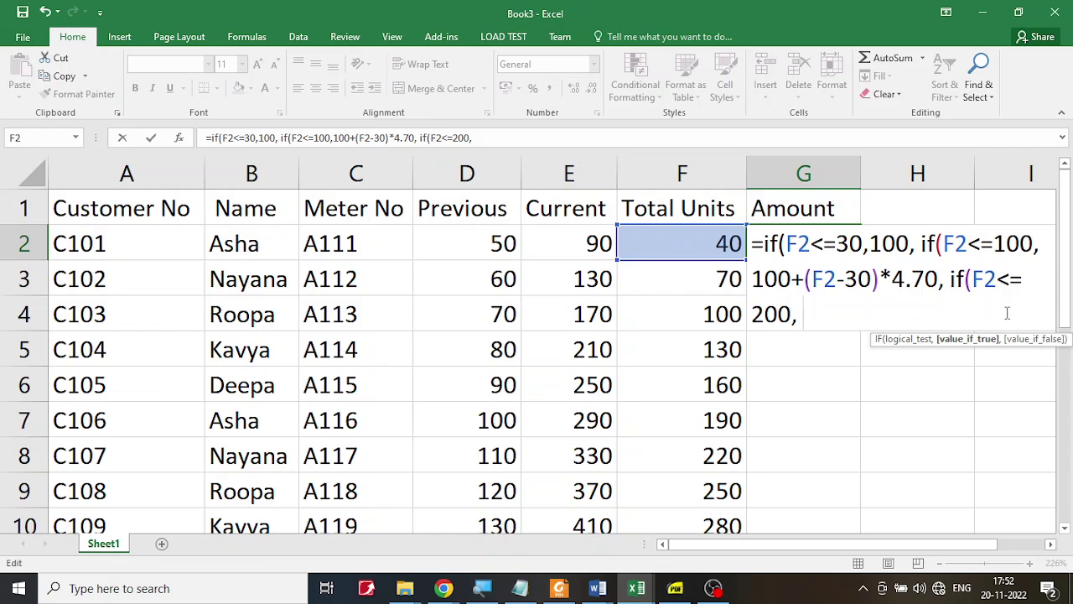
# Step: Draw a red unit scale marked 0, 30 and 100 over the lab PDF, box the 4.70 rate, and clear the drawing
pyautogui.click(678, 590)
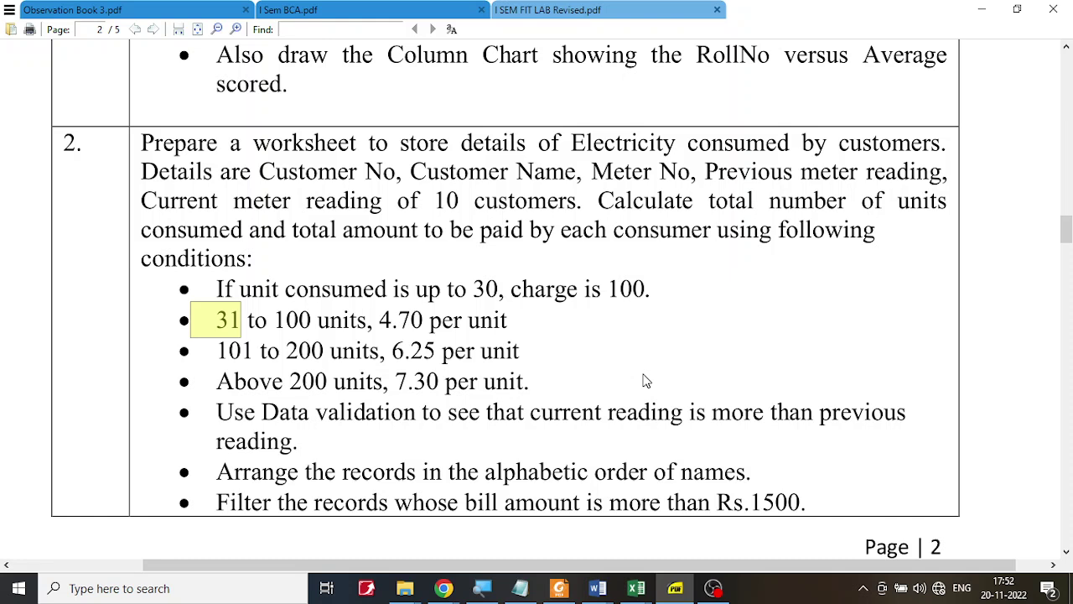
pyautogui.moveTo(285, 256); pyautogui.dragTo(887, 257)
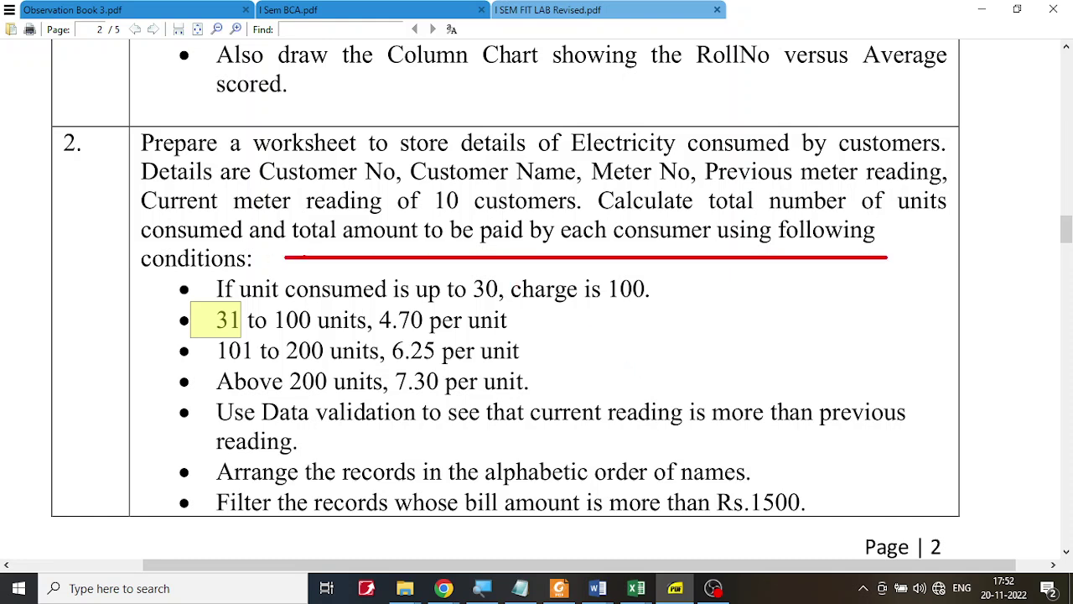
pyautogui.moveTo(287, 260); pyautogui.dragTo(285, 264)
pyautogui.moveTo(412, 264)
pyautogui.mouseDown()
pyautogui.moveTo(430, 280)
pyautogui.moveTo(445, 269)
pyautogui.mouseUp()
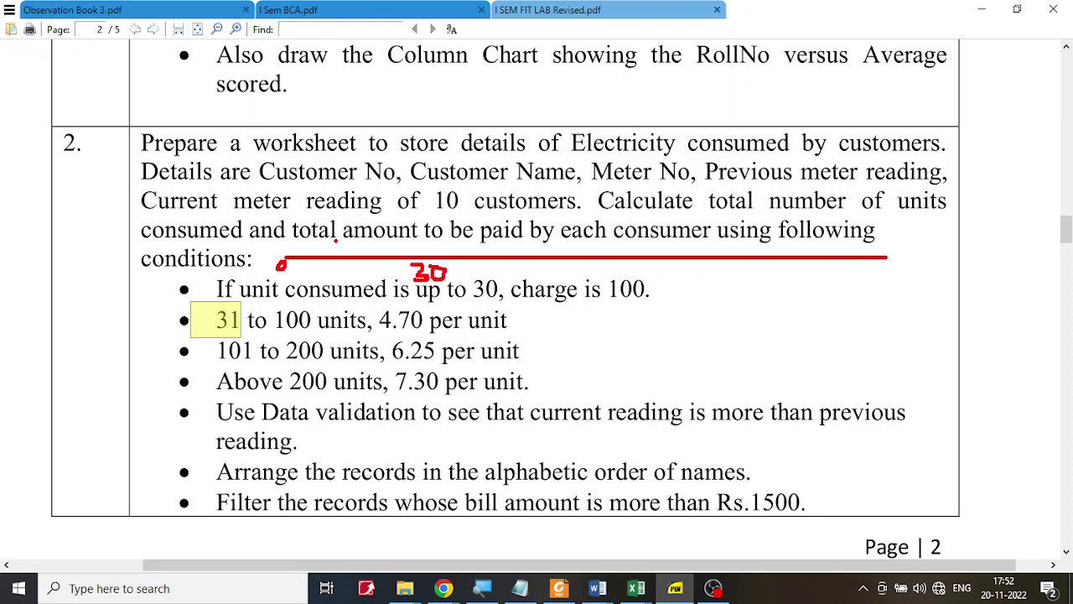
pyautogui.moveTo(337, 240)
pyautogui.mouseDown()
pyautogui.moveTo(335, 253)
pyautogui.moveTo(371, 245)
pyautogui.mouseUp()
pyautogui.moveTo(593, 248)
pyautogui.mouseDown()
pyautogui.moveTo(581, 295)
pyautogui.moveTo(611, 285)
pyautogui.mouseUp()
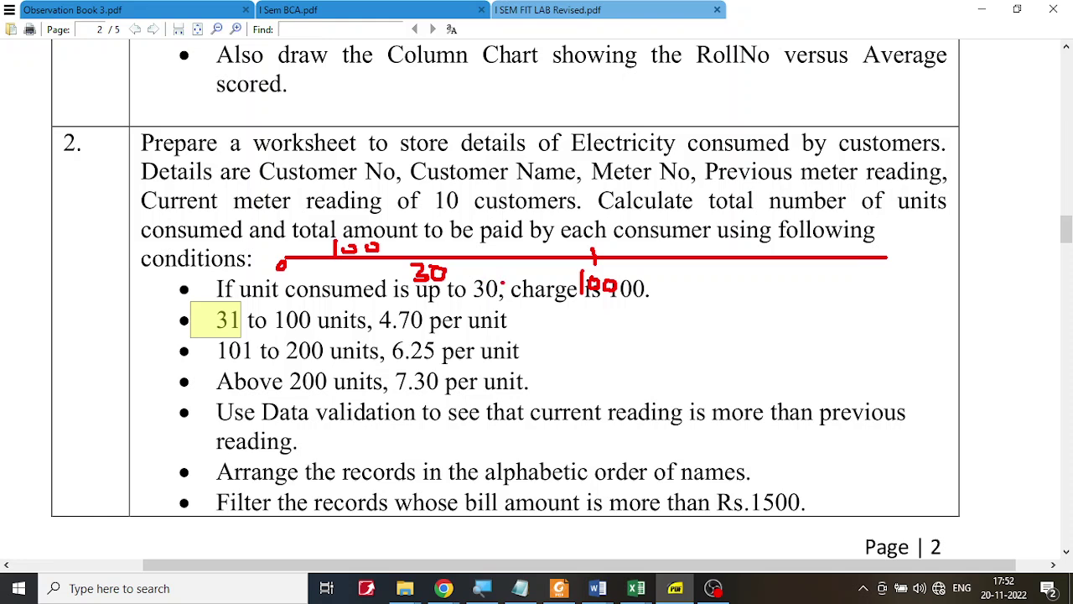
pyautogui.moveTo(490, 235)
pyautogui.mouseDown()
pyautogui.moveTo(514, 232)
pyautogui.moveTo(506, 250)
pyautogui.moveTo(509, 237)
pyautogui.moveTo(571, 245)
pyautogui.moveTo(548, 248)
pyautogui.mouseUp()
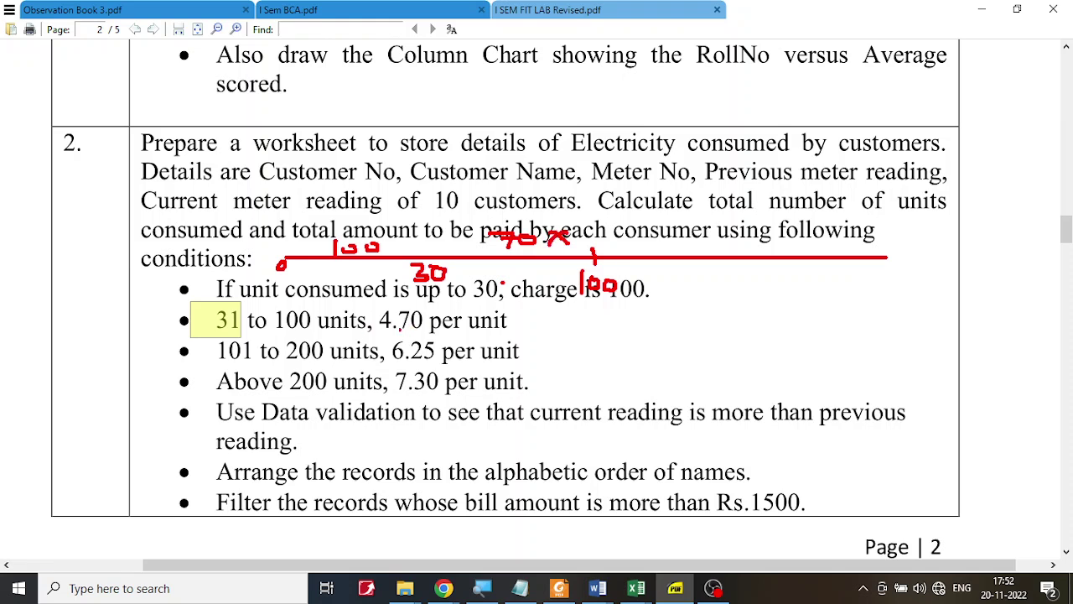
pyautogui.moveTo(399, 332)
pyautogui.mouseDown()
pyautogui.moveTo(436, 321)
pyautogui.moveTo(437, 301)
pyautogui.moveTo(378, 296)
pyautogui.moveTo(372, 318)
pyautogui.moveTo(391, 329)
pyautogui.mouseUp()
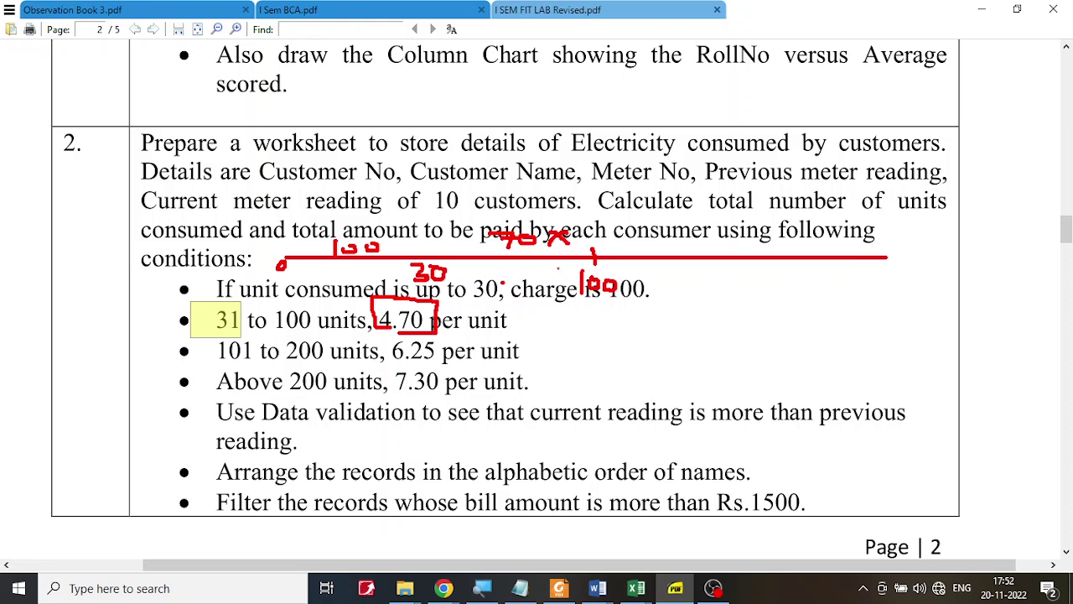
pyautogui.moveTo(590, 223)
pyautogui.mouseDown()
pyautogui.moveTo(582, 237)
pyautogui.moveTo(595, 241)
pyautogui.moveTo(625, 229)
pyautogui.mouseUp()
pyautogui.press('Escape')
# Step: Return to Book3 in Excel, draw × and = signs in row 17, and sketch a red scale marked 0, 30, 70 and 100 above the helper calculations
pyautogui.click(636, 588)
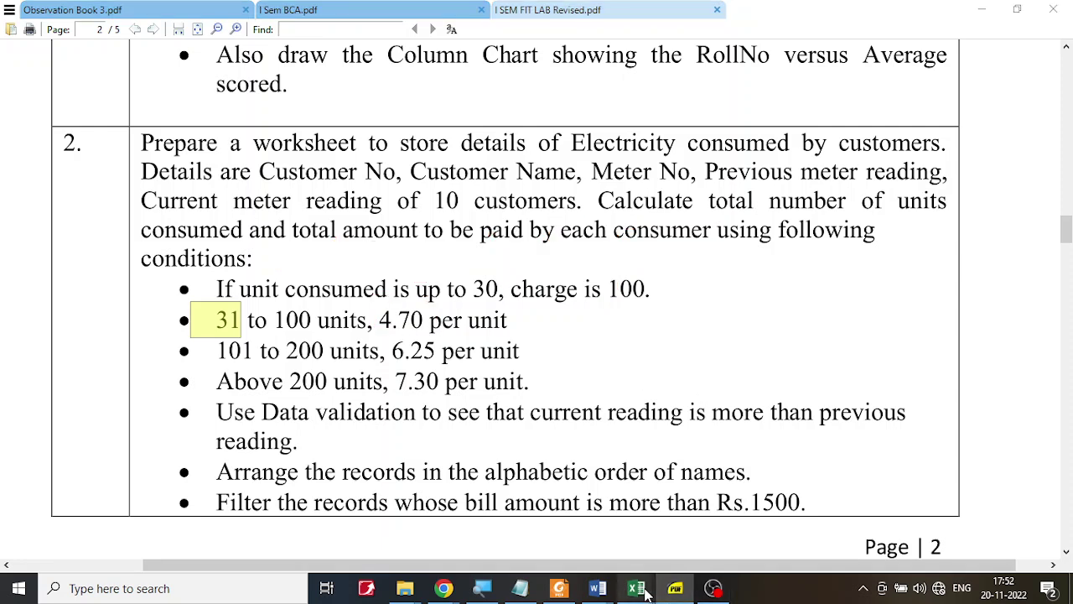
pyautogui.click(742, 549)
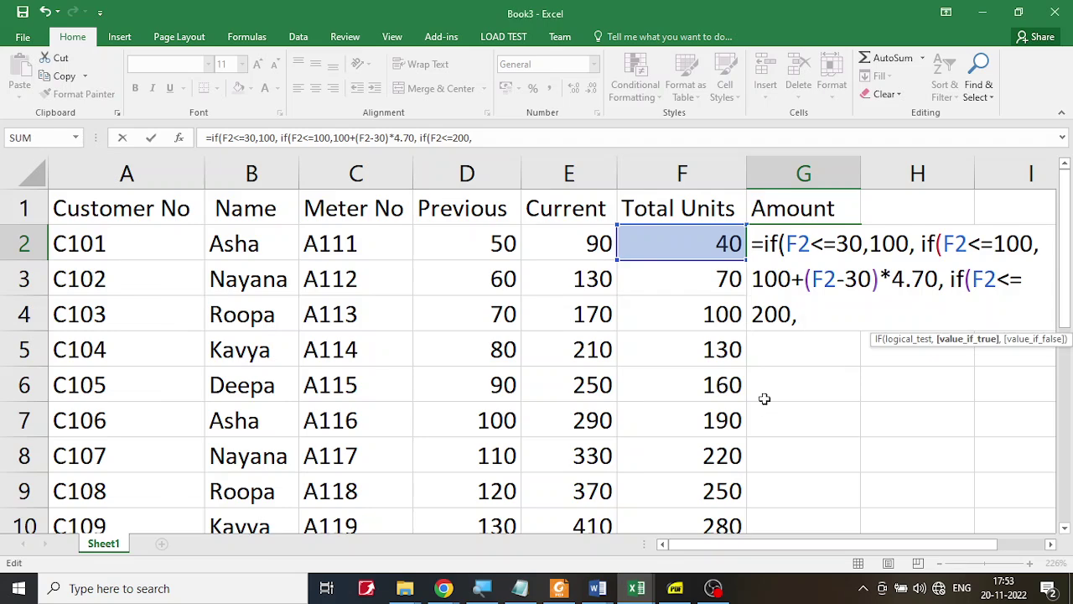
pyautogui.scroll(-3, 764, 398)
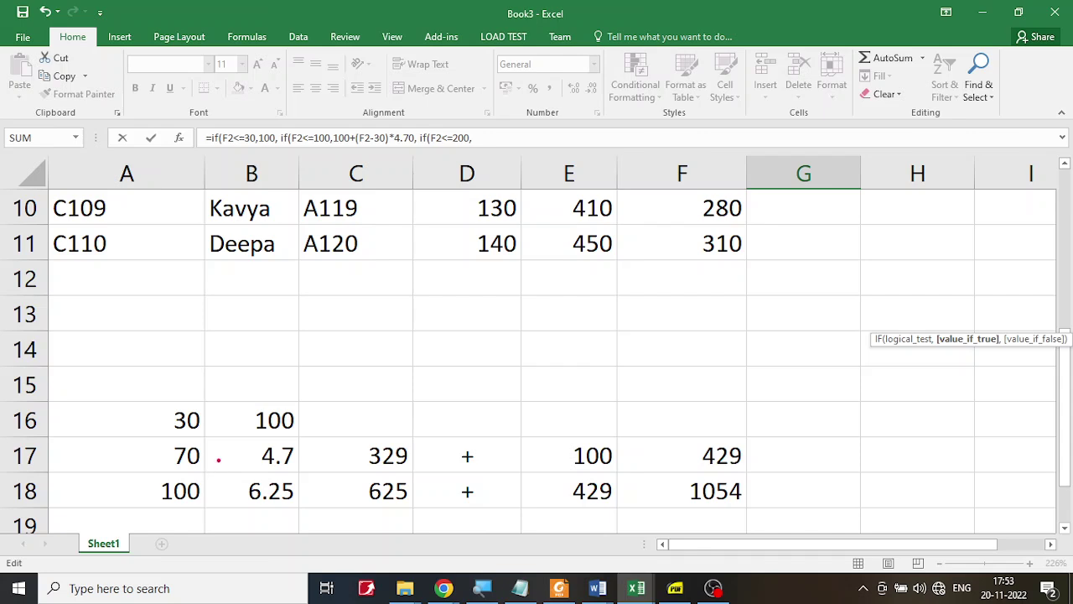
pyautogui.moveTo(216, 451)
pyautogui.mouseDown()
pyautogui.moveTo(238, 466)
pyautogui.moveTo(217, 464)
pyautogui.mouseUp()
pyautogui.moveTo(324, 460)
pyautogui.mouseDown()
pyautogui.moveTo(342, 460)
pyautogui.moveTo(342, 449)
pyautogui.mouseUp()
pyautogui.moveTo(140, 388); pyautogui.dragTo(893, 389)
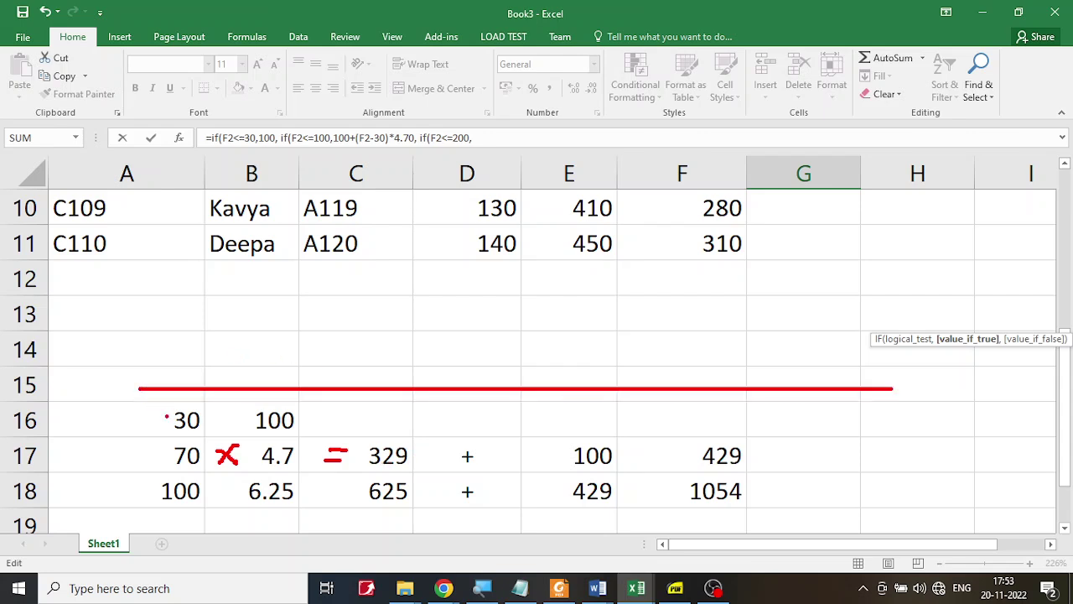
pyautogui.moveTo(139, 397); pyautogui.dragTo(161, 399)
pyautogui.moveTo(323, 396)
pyautogui.mouseDown()
pyautogui.moveTo(325, 419)
pyautogui.moveTo(352, 406)
pyautogui.mouseUp()
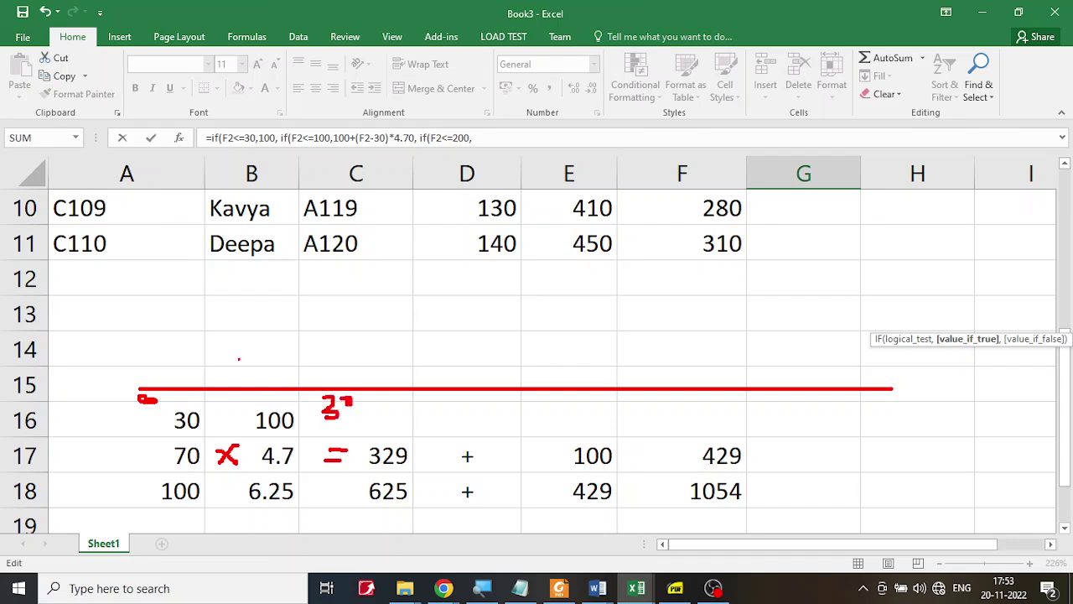
pyautogui.moveTo(226, 351)
pyautogui.mouseDown()
pyautogui.moveTo(228, 368)
pyautogui.moveTo(243, 347)
pyautogui.moveTo(265, 344)
pyautogui.mouseUp()
pyautogui.moveTo(332, 364)
pyautogui.mouseDown()
pyautogui.moveTo(352, 365)
pyautogui.moveTo(339, 375)
pyautogui.mouseUp()
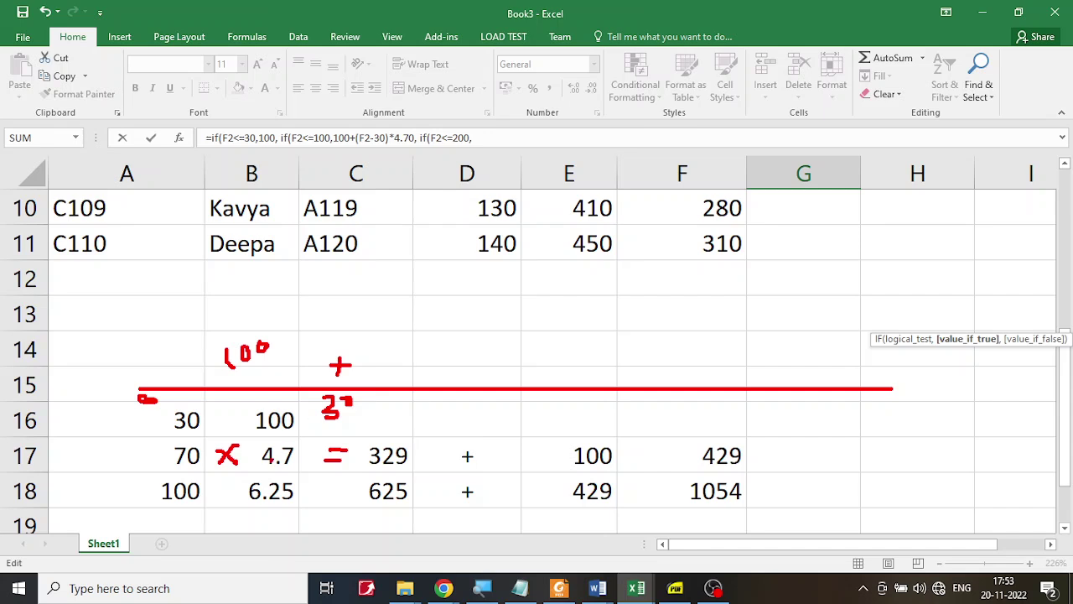
pyautogui.moveTo(584, 374); pyautogui.dragTo(584, 401)
pyautogui.moveTo(575, 402)
pyautogui.mouseDown()
pyautogui.moveTo(580, 416)
pyautogui.moveTo(607, 405)
pyautogui.mouseUp()
pyautogui.moveTo(429, 396)
pyautogui.mouseDown()
pyautogui.moveTo(446, 397)
pyautogui.moveTo(436, 411)
pyautogui.moveTo(458, 402)
pyautogui.moveTo(449, 394)
pyautogui.mouseUp()
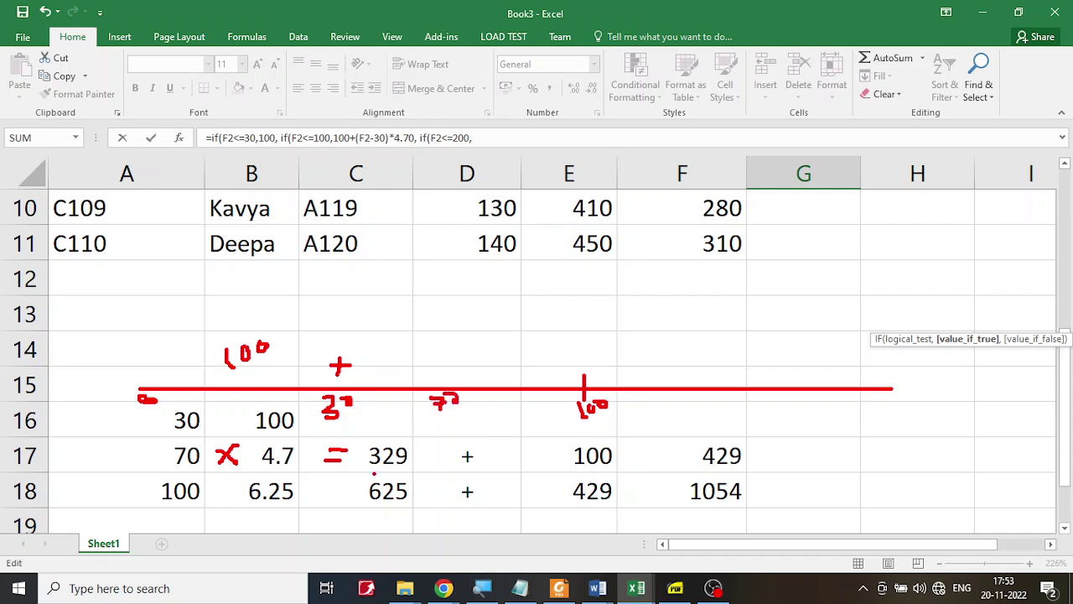
# Step: Box the product in C17, write 329 above the scale, circle the total in F17, and clear the drawing
pyautogui.moveTo(374, 473)
pyautogui.mouseDown()
pyautogui.moveTo(407, 476)
pyautogui.moveTo(419, 461)
pyautogui.moveTo(407, 442)
pyautogui.moveTo(366, 442)
pyautogui.moveTo(363, 472)
pyautogui.mouseUp()
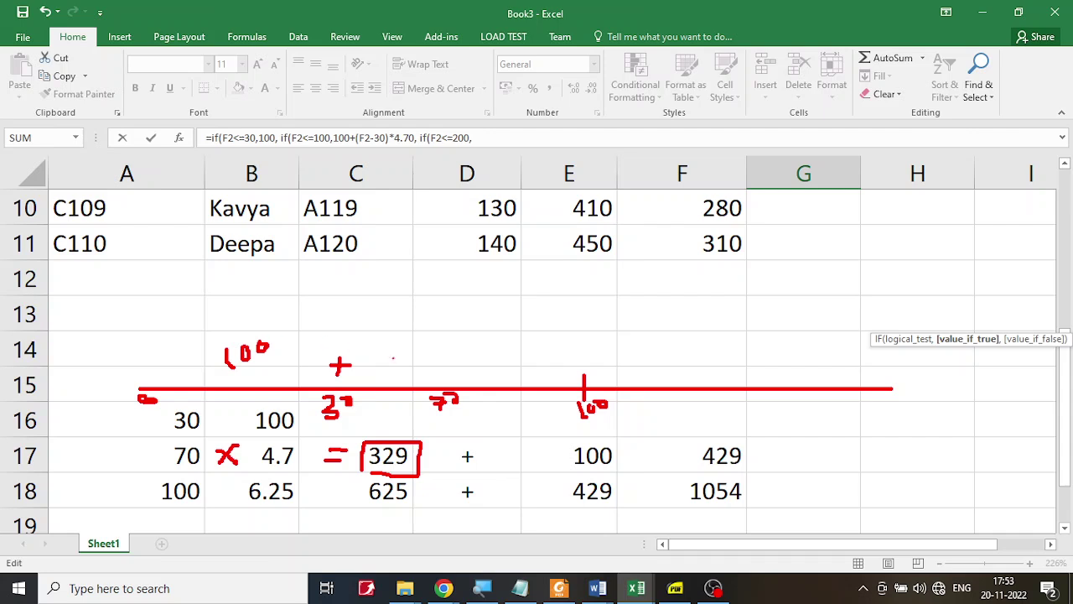
pyautogui.moveTo(453, 340)
pyautogui.mouseDown()
pyautogui.moveTo(459, 359)
pyautogui.moveTo(515, 335)
pyautogui.moveTo(513, 354)
pyautogui.mouseUp()
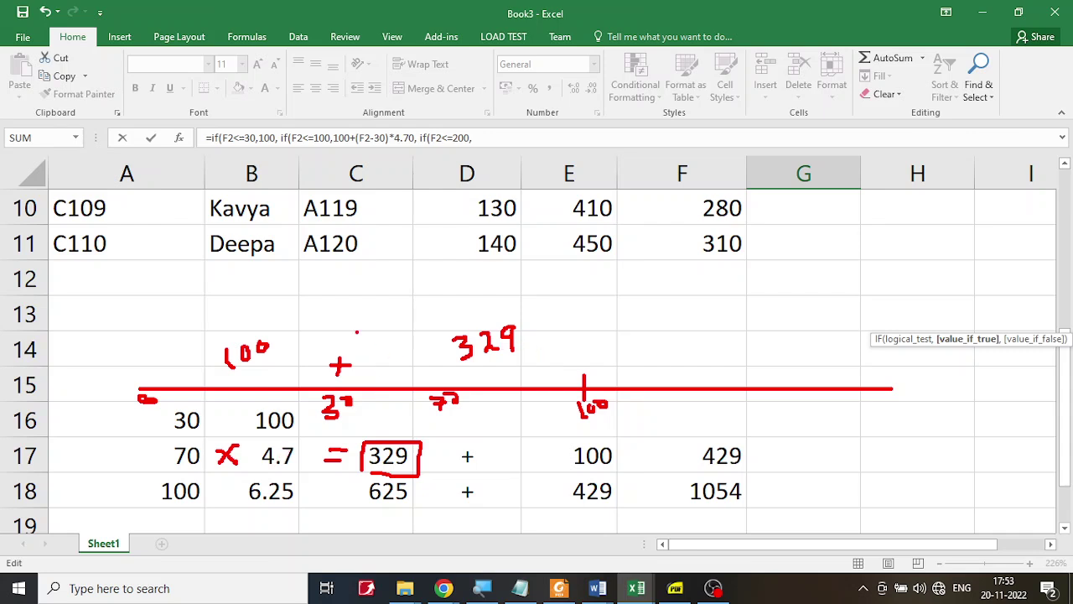
pyautogui.moveTo(352, 336)
pyautogui.mouseDown()
pyautogui.moveTo(379, 337)
pyautogui.moveTo(359, 349)
pyautogui.mouseUp()
pyautogui.moveTo(757, 457)
pyautogui.mouseDown()
pyautogui.moveTo(738, 436)
pyautogui.moveTo(666, 444)
pyautogui.moveTo(738, 473)
pyautogui.moveTo(770, 449)
pyautogui.moveTo(748, 438)
pyautogui.mouseUp()
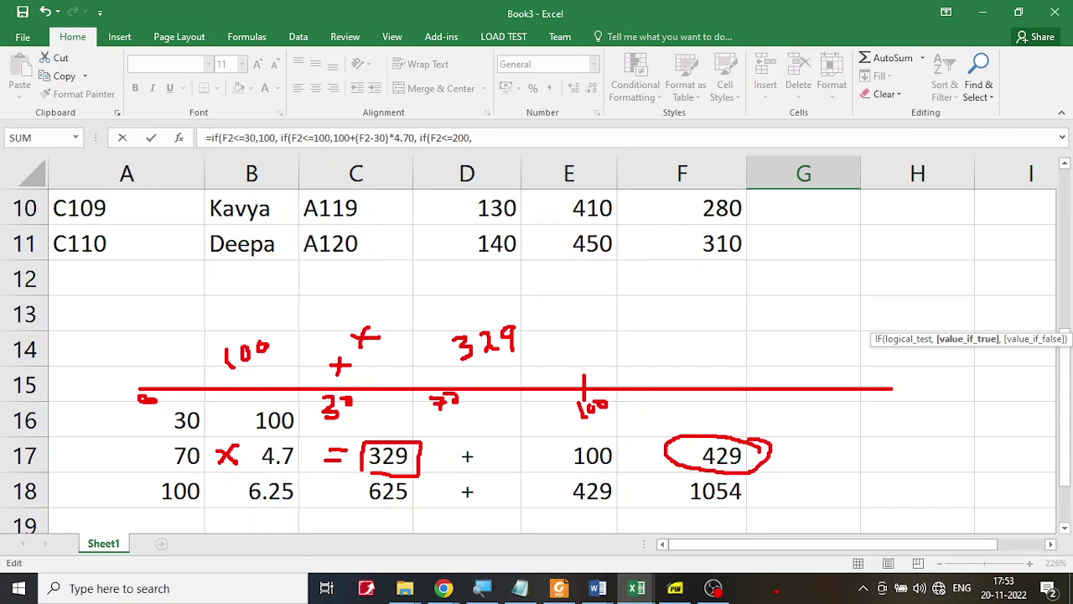
pyautogui.press('Escape')
# Step: Enter 429+(F2-100)* as the start of the third IF's value if true in G2's formula
pyautogui.scroll(3, 930, 431)
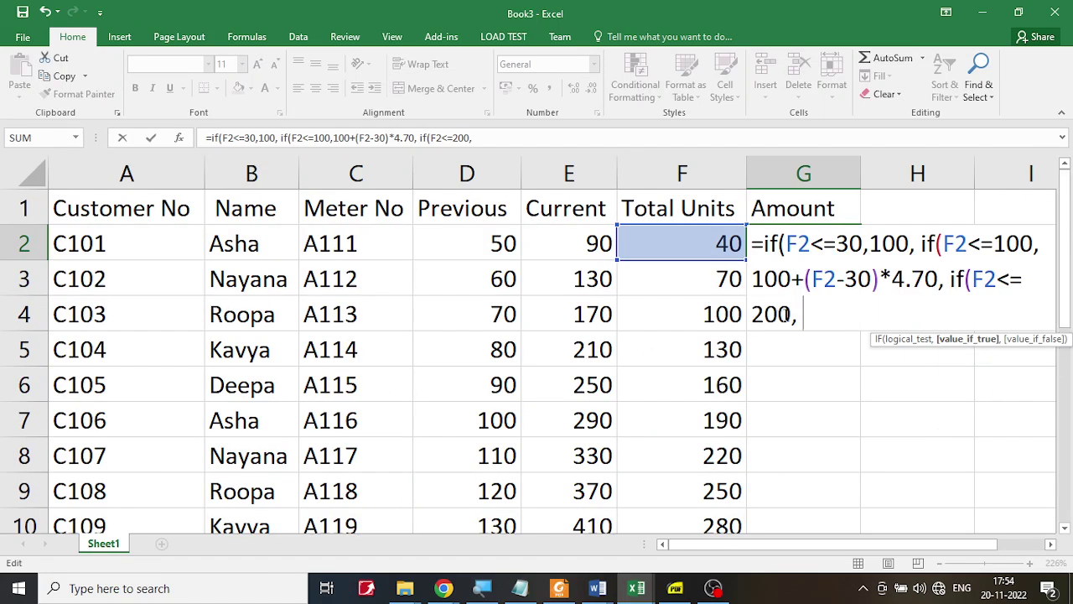
pyautogui.write('429')
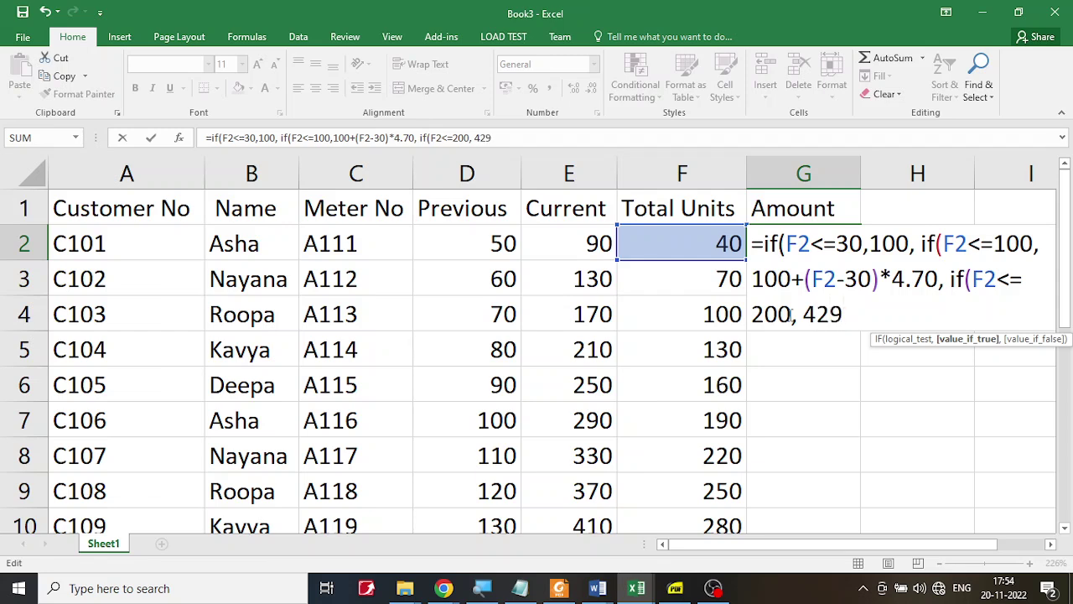
pyautogui.write('+(')
pyautogui.click(716, 245)
pyautogui.write('-')
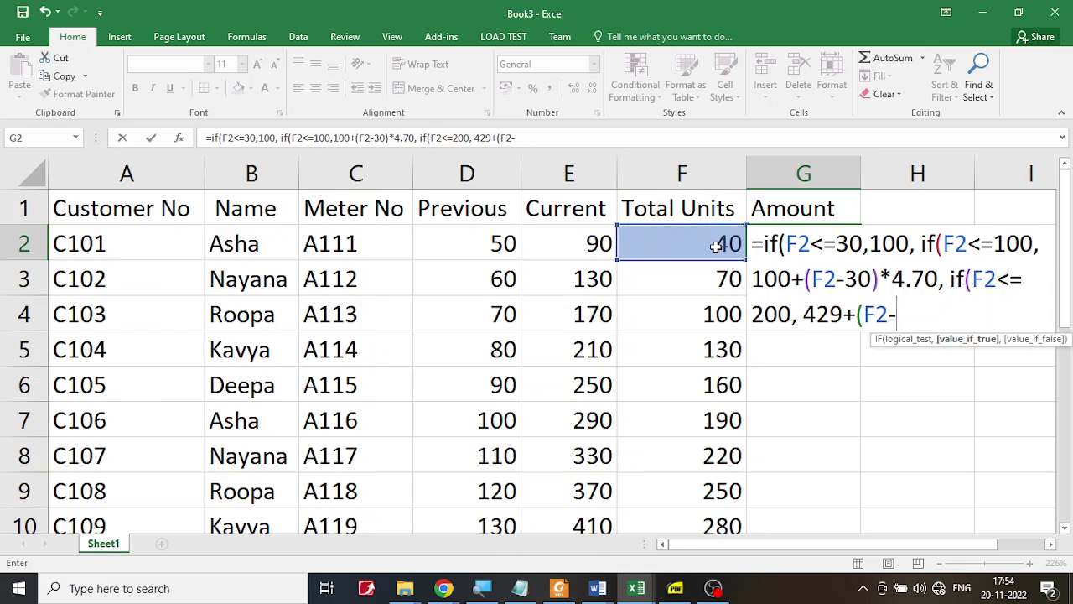
pyautogui.write('100)')
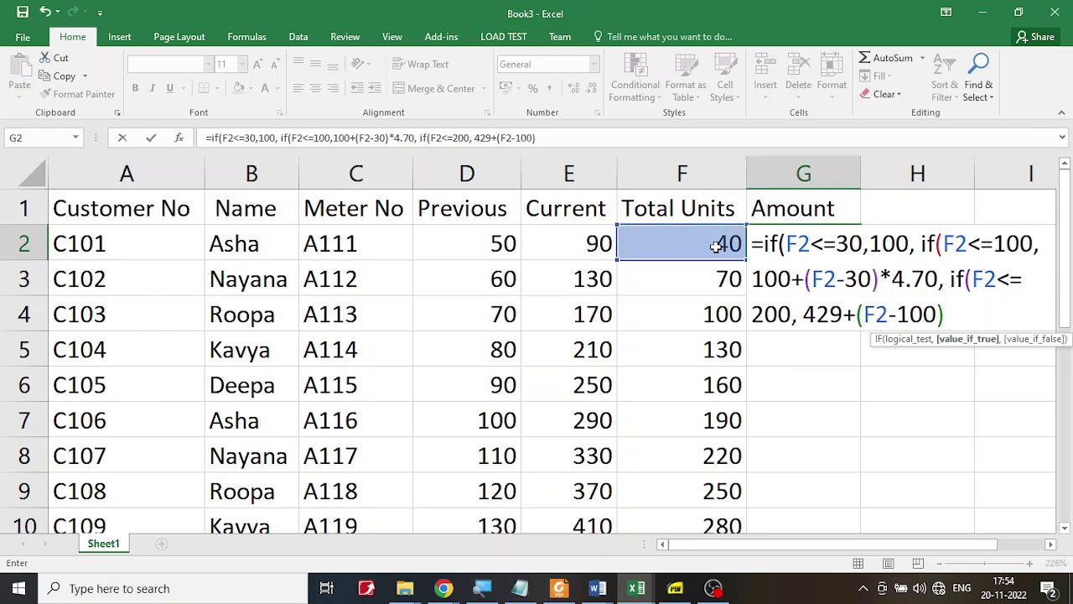
pyautogui.write('*')
# Step: Check the 101 to 200 units rate in the lab PDF and complete the third IF's value if true in G2 with 6.25
pyautogui.click(675, 587)
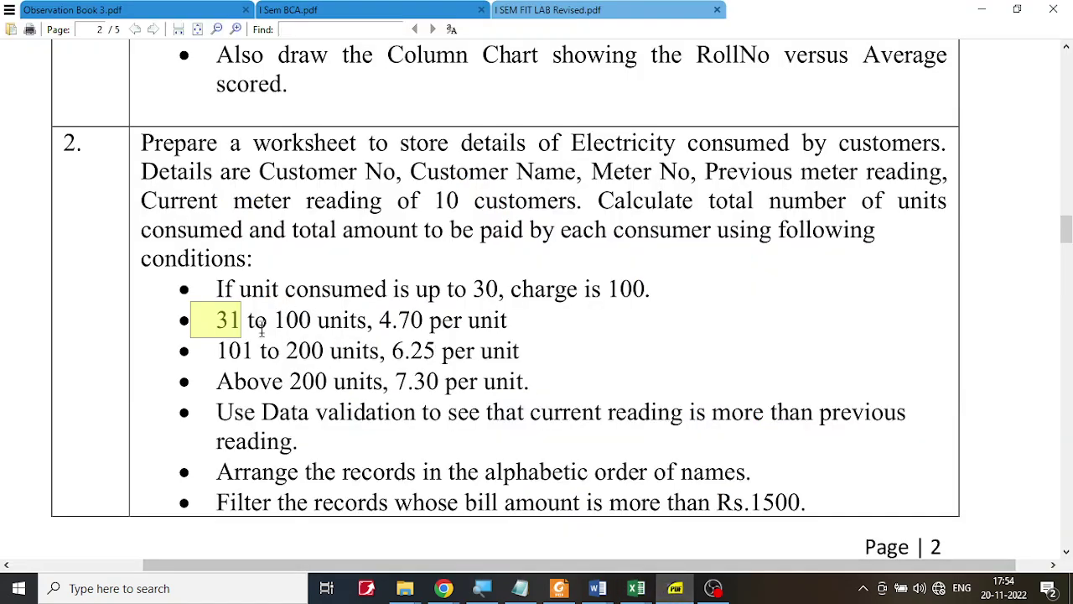
pyautogui.moveTo(229, 357); pyautogui.dragTo(332, 351)
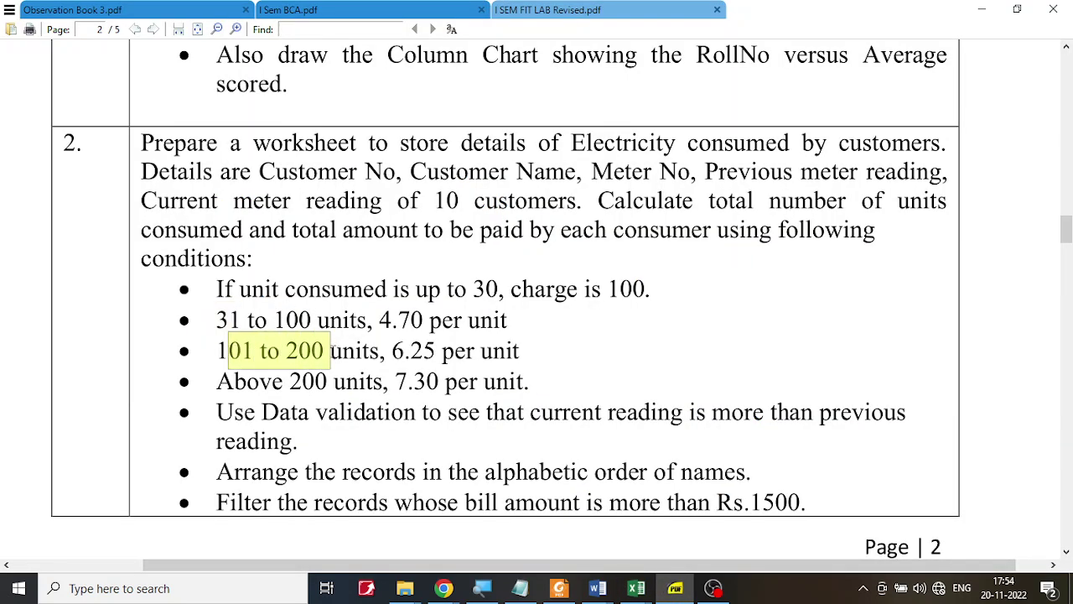
pyautogui.click(278, 352)
pyautogui.moveTo(260, 352); pyautogui.dragTo(325, 352)
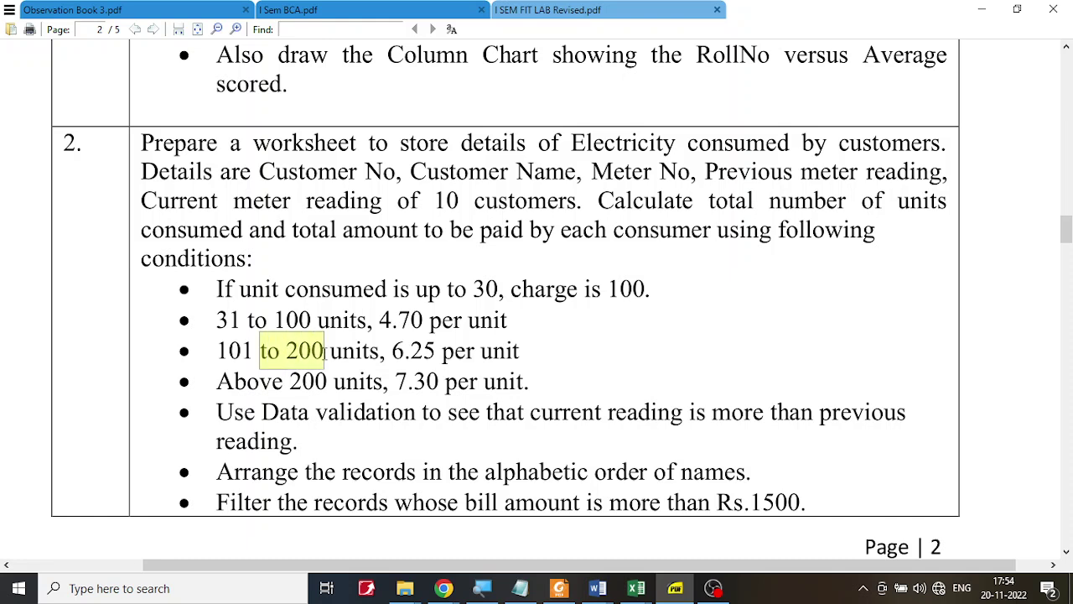
pyautogui.moveTo(392, 352); pyautogui.dragTo(442, 353)
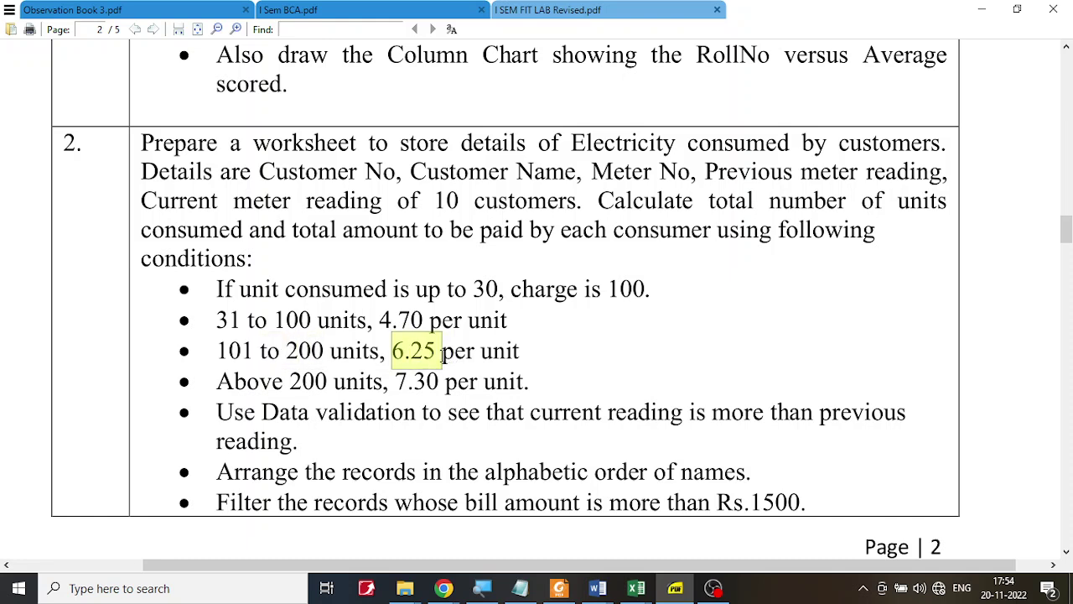
pyautogui.click(637, 587)
pyautogui.click(735, 565)
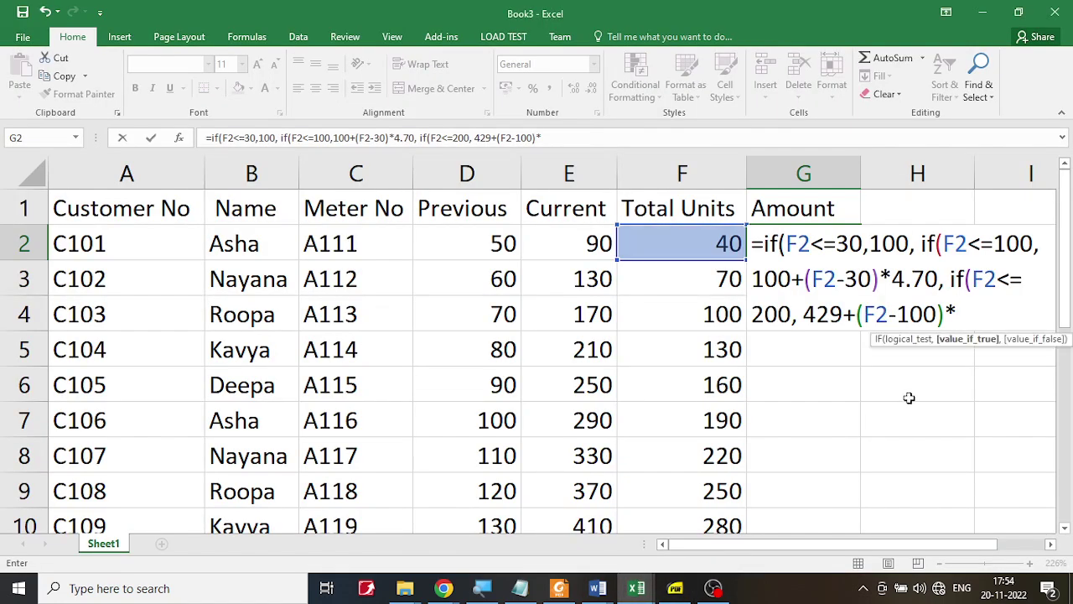
pyautogui.write('6.25,')
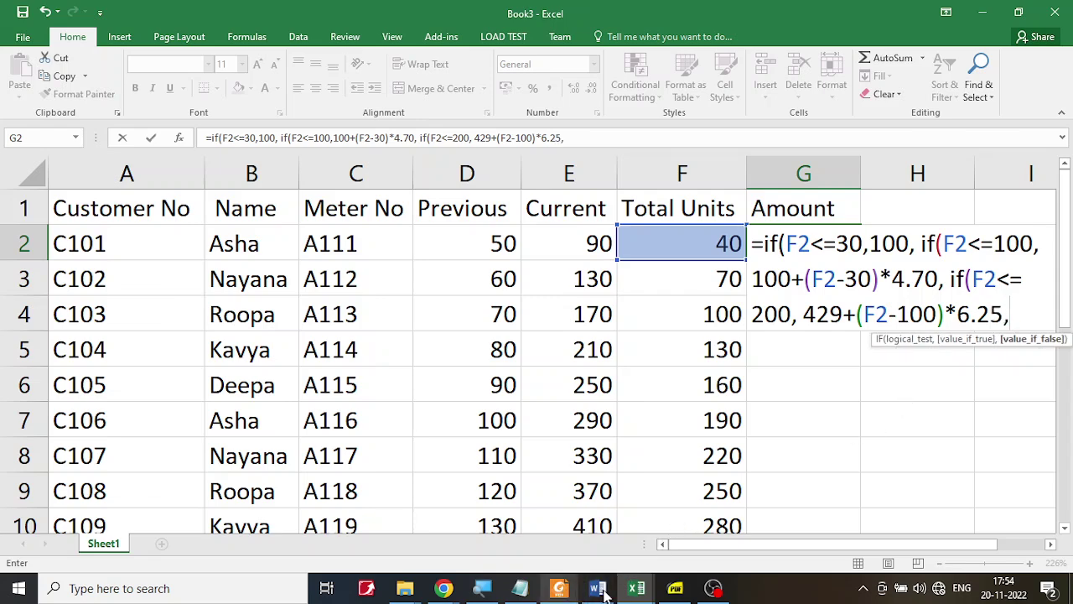
# Step: Check the rate for units above 200 in the lab PDF and return to Book3 in Excel
pyautogui.click(684, 590)
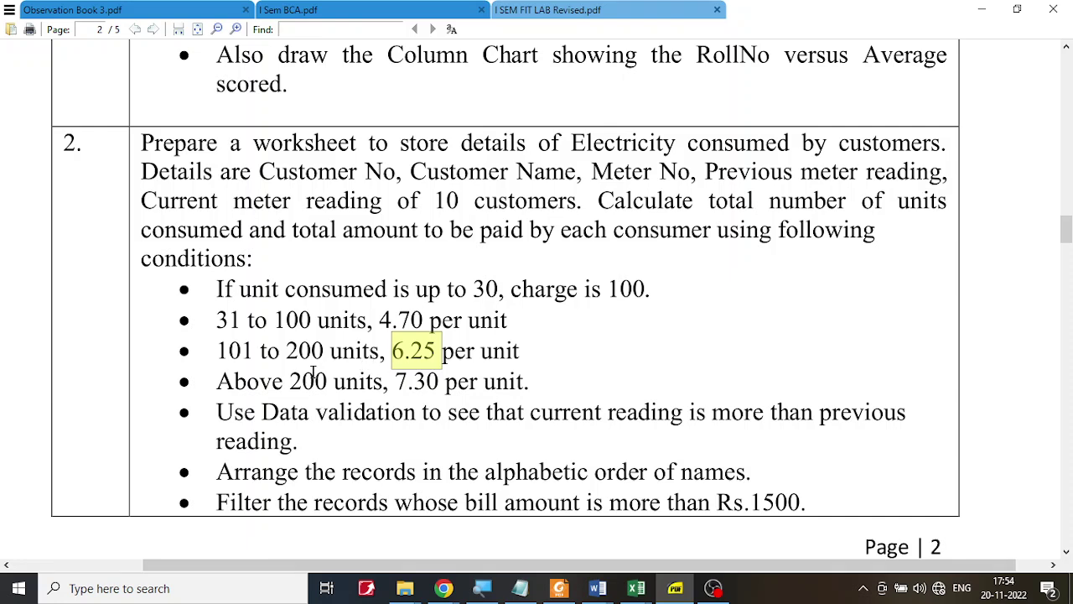
pyautogui.moveTo(290, 382); pyautogui.dragTo(524, 381)
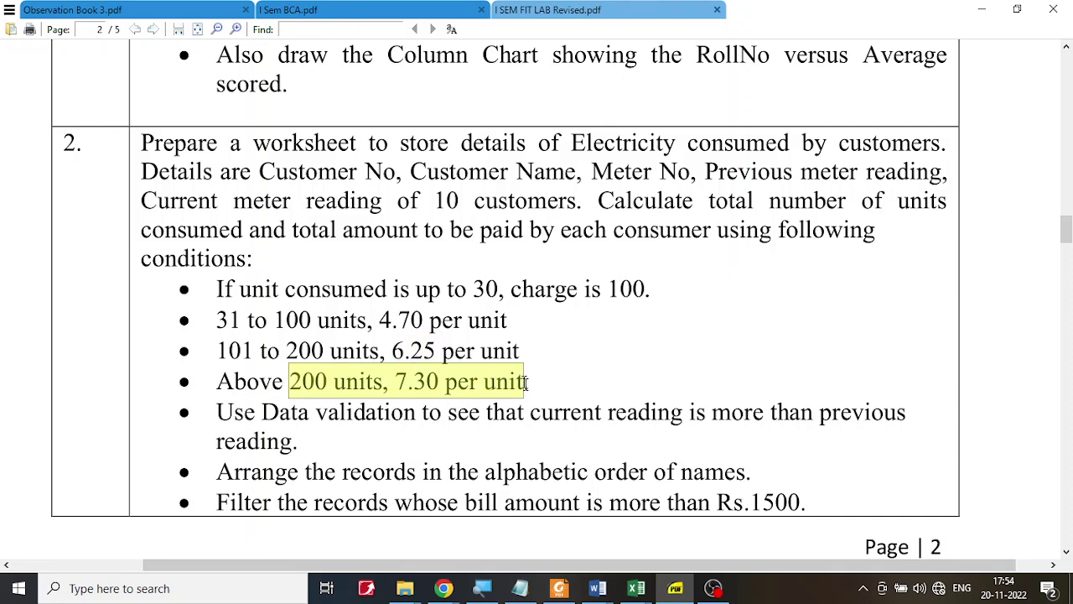
pyautogui.click(634, 597)
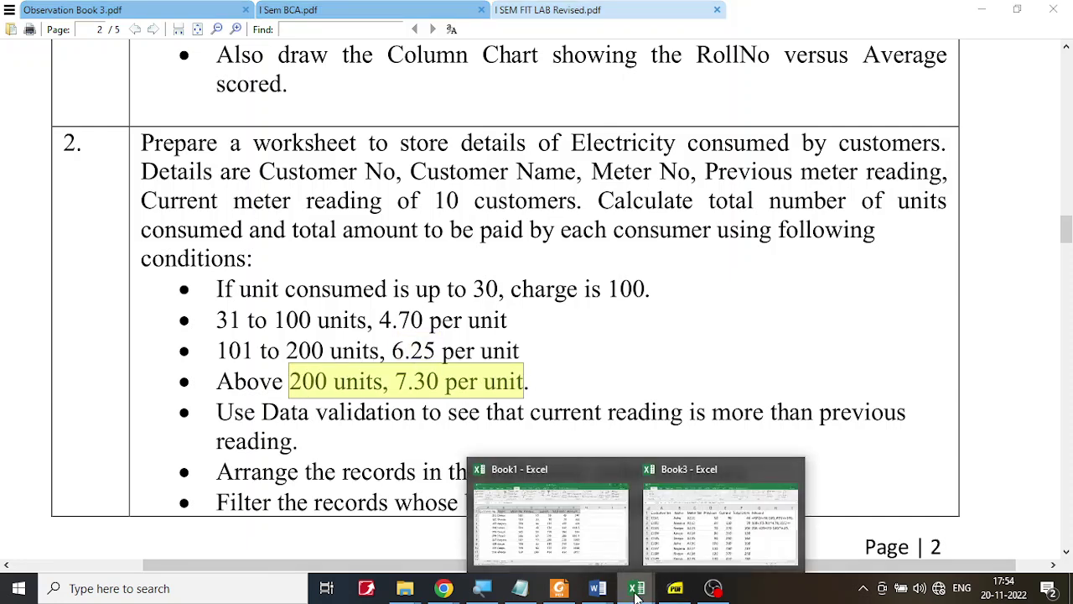
pyautogui.click(693, 555)
# Step: Sketch a red scale marked 0 and 30 above the helper calculations, underline 100 in B16, and write 100 above the first section
pyautogui.scroll(-5, 642, 391)
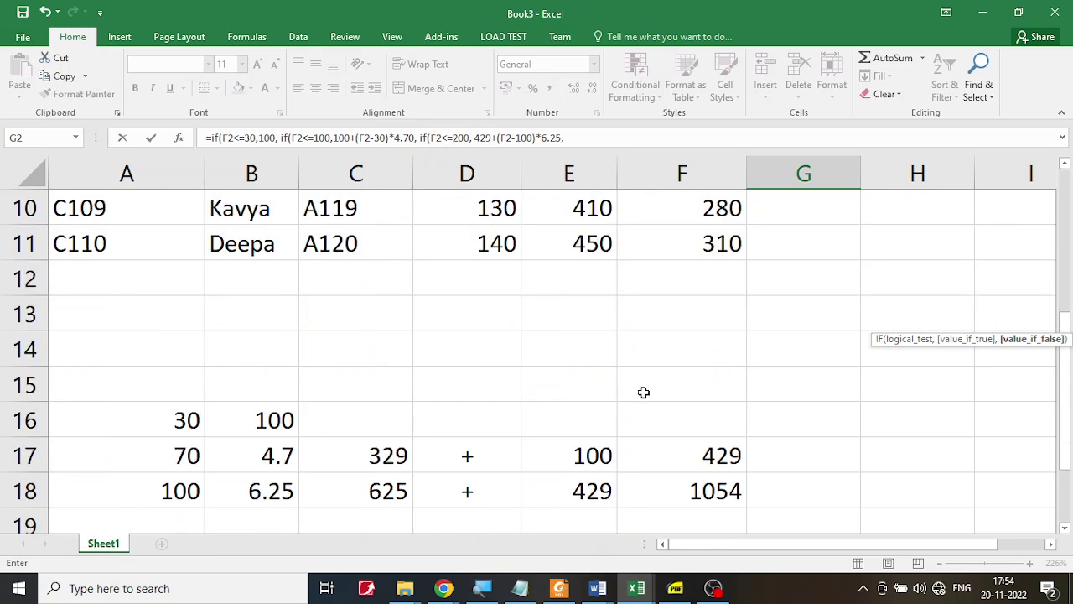
pyautogui.scroll(2, 406, 408)
pyautogui.moveTo(144, 356); pyautogui.dragTo(744, 356)
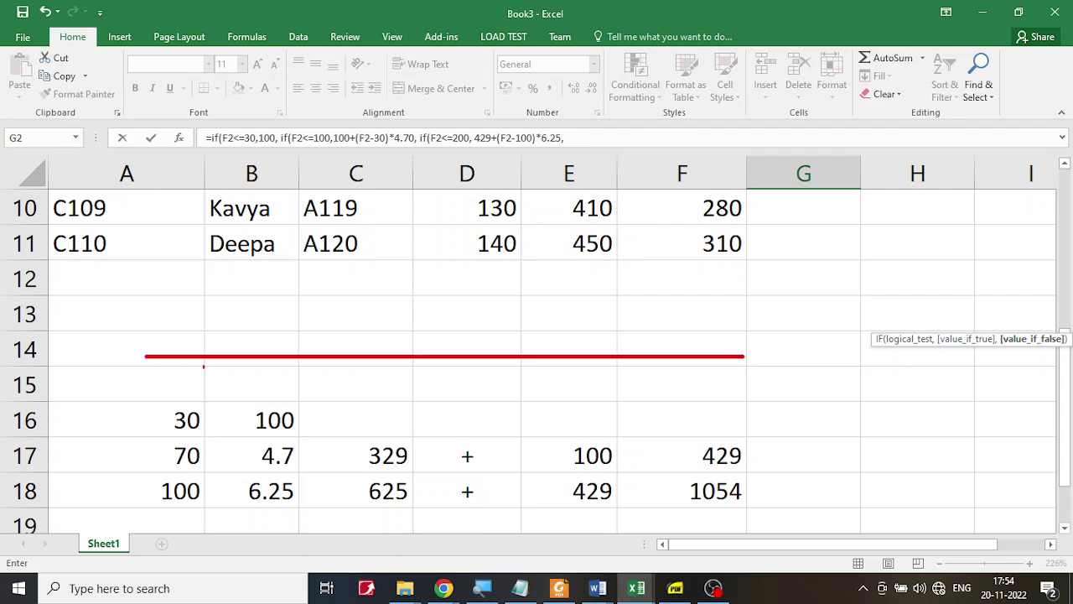
pyautogui.moveTo(143, 361)
pyautogui.mouseDown()
pyautogui.moveTo(153, 375)
pyautogui.moveTo(145, 370)
pyautogui.mouseUp()
pyautogui.moveTo(263, 368)
pyautogui.mouseDown()
pyautogui.moveTo(273, 379)
pyautogui.moveTo(265, 385)
pyautogui.moveTo(290, 374)
pyautogui.mouseUp()
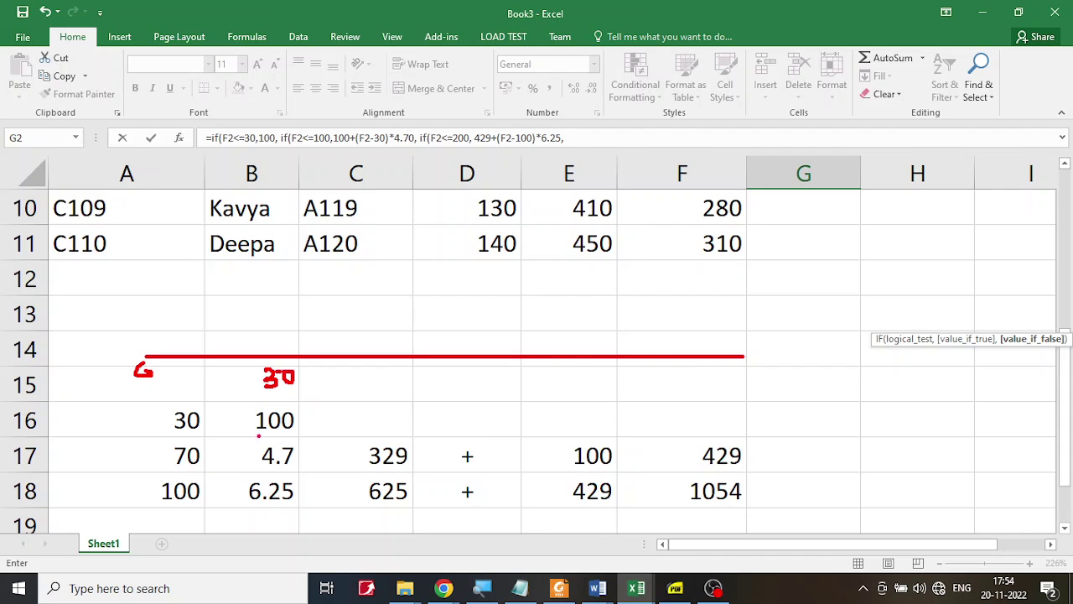
pyautogui.moveTo(258, 435); pyautogui.dragTo(274, 436)
pyautogui.moveTo(195, 317)
pyautogui.mouseDown()
pyautogui.moveTo(206, 337)
pyautogui.moveTo(214, 321)
pyautogui.moveTo(230, 323)
pyautogui.mouseUp()
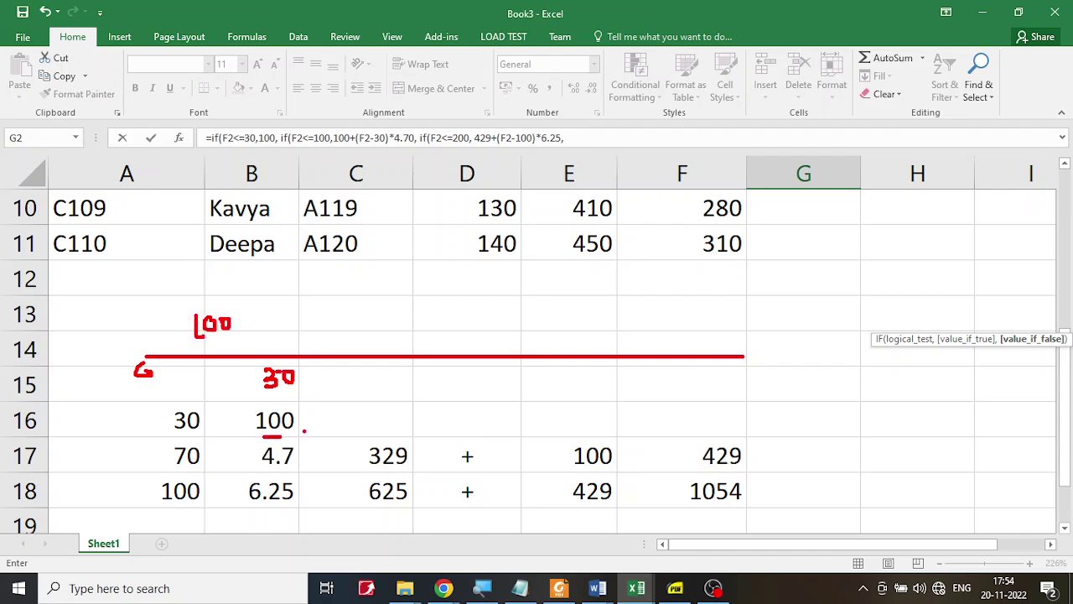
# Step: Mark 100 and 200 on the scale, draw × signs in rows 17 and 18, and write 329 and 625 above their sections
pyautogui.moveTo(435, 351)
pyautogui.mouseDown()
pyautogui.moveTo(410, 410)
pyautogui.moveTo(442, 404)
pyautogui.mouseUp()
pyautogui.moveTo(224, 452)
pyautogui.mouseDown()
pyautogui.moveTo(237, 460)
pyautogui.moveTo(222, 465)
pyautogui.mouseUp()
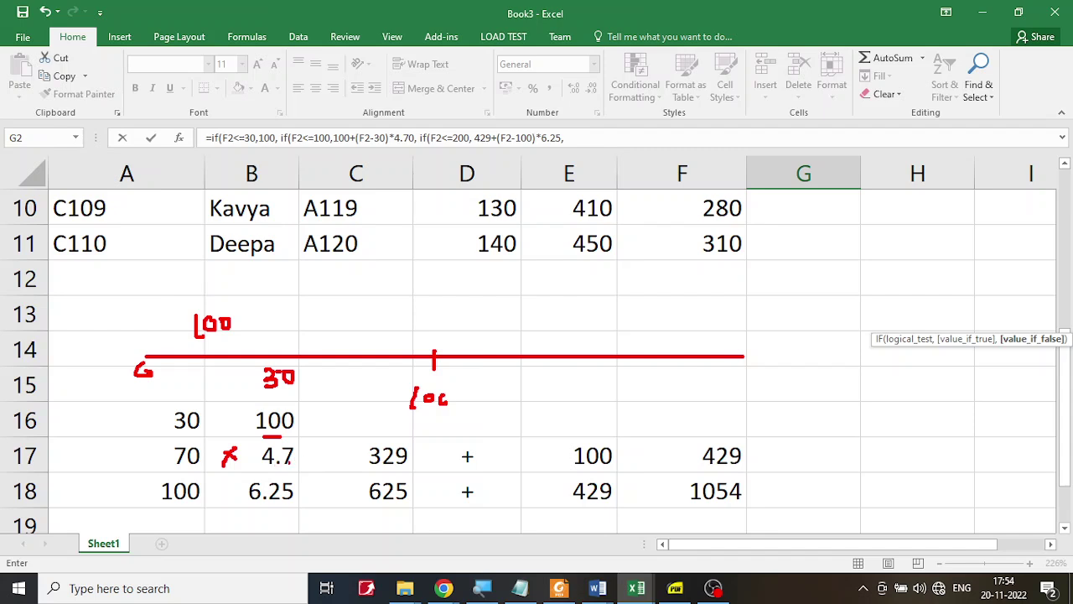
pyautogui.moveTo(333, 318)
pyautogui.mouseDown()
pyautogui.moveTo(344, 325)
pyautogui.moveTo(336, 335)
pyautogui.moveTo(380, 320)
pyautogui.moveTo(382, 334)
pyautogui.mouseUp()
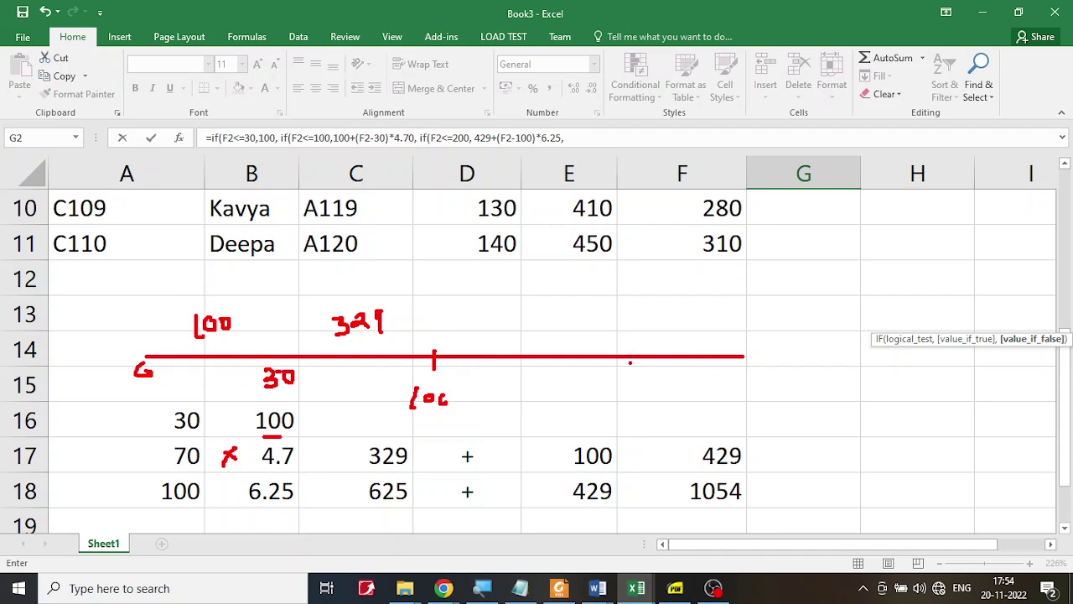
pyautogui.moveTo(612, 352)
pyautogui.mouseDown()
pyautogui.moveTo(610, 387)
pyautogui.moveTo(630, 386)
pyautogui.moveTo(626, 373)
pyautogui.mouseUp()
pyautogui.moveTo(209, 484)
pyautogui.mouseDown()
pyautogui.moveTo(223, 491)
pyautogui.moveTo(210, 500)
pyautogui.moveTo(293, 508)
pyautogui.mouseUp()
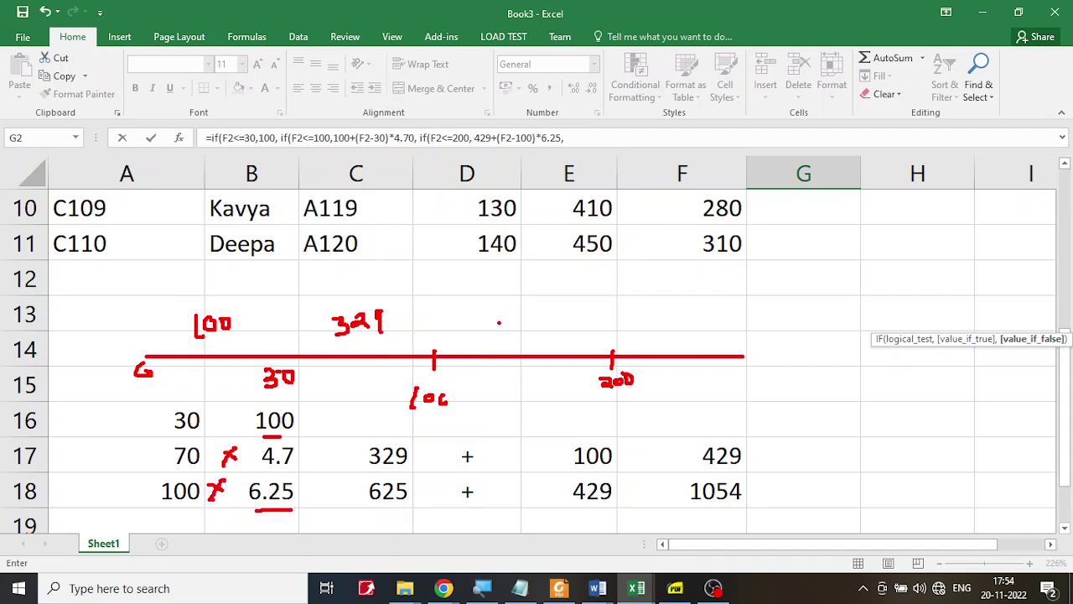
pyautogui.moveTo(501, 307)
pyautogui.mouseDown()
pyautogui.moveTo(495, 321)
pyautogui.moveTo(534, 321)
pyautogui.moveTo(555, 285)
pyautogui.mouseUp()
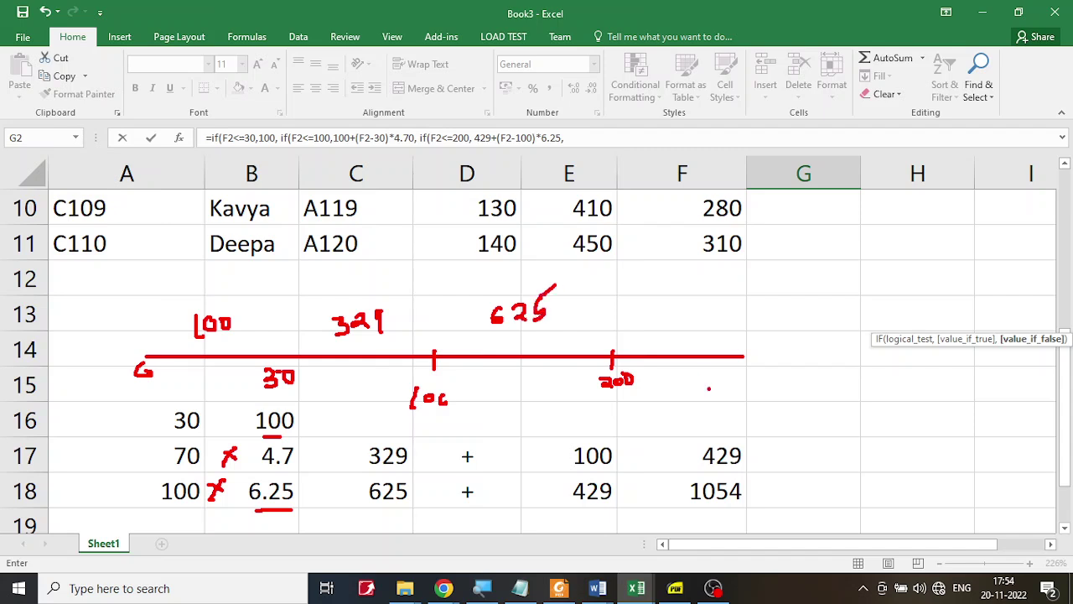
# Step: Underline and circle the range beyond 200 on the scale, add × marks beside it, annotate between the section amounts, and clear the drawing
pyautogui.moveTo(688, 375)
pyautogui.mouseDown()
pyautogui.moveTo(753, 373)
pyautogui.moveTo(766, 418)
pyautogui.moveTo(851, 410)
pyautogui.mouseUp()
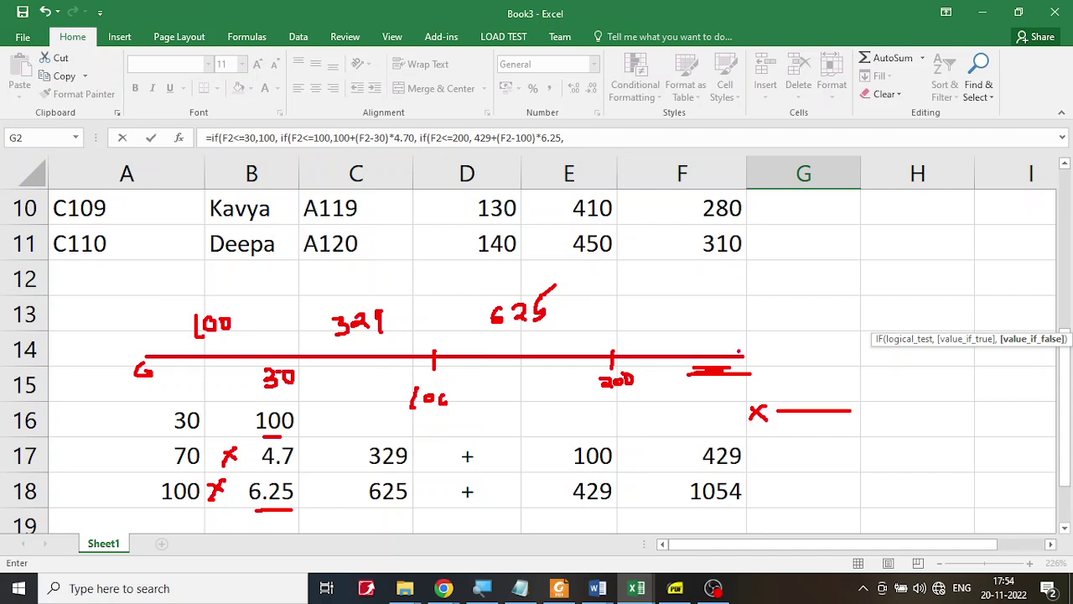
pyautogui.moveTo(740, 340)
pyautogui.mouseDown()
pyautogui.moveTo(711, 339)
pyautogui.moveTo(735, 390)
pyautogui.moveTo(736, 342)
pyautogui.mouseUp()
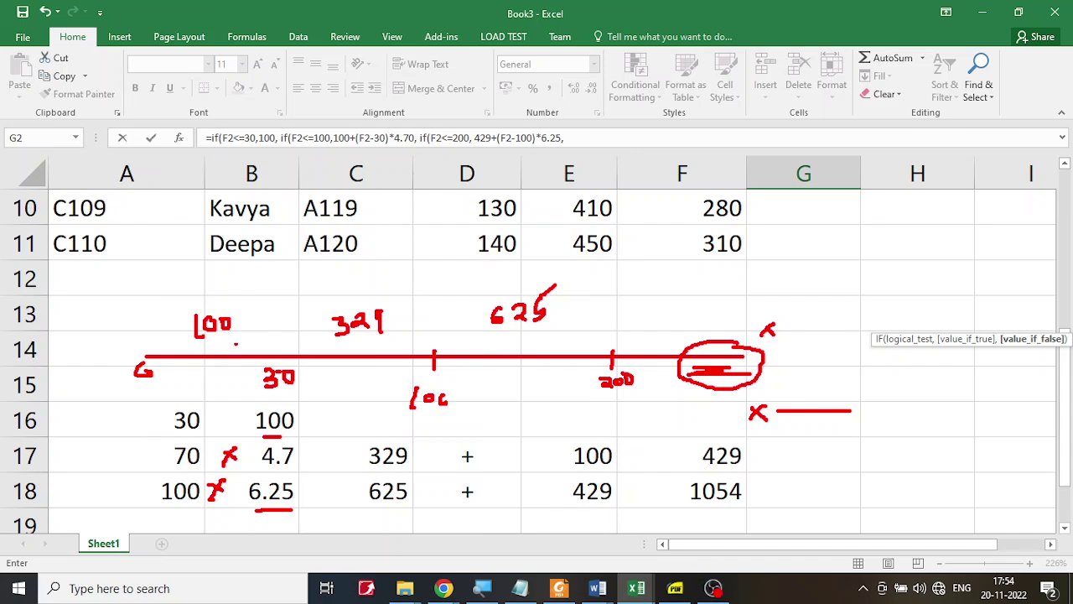
pyautogui.moveTo(257, 318)
pyautogui.mouseDown()
pyautogui.moveTo(279, 317)
pyautogui.moveTo(266, 328)
pyautogui.mouseUp()
pyautogui.moveTo(431, 312); pyautogui.dragTo(429, 337)
pyautogui.moveTo(738, 474)
pyautogui.mouseDown()
pyautogui.moveTo(665, 480)
pyautogui.moveTo(743, 512)
pyautogui.moveTo(753, 481)
pyautogui.mouseUp()
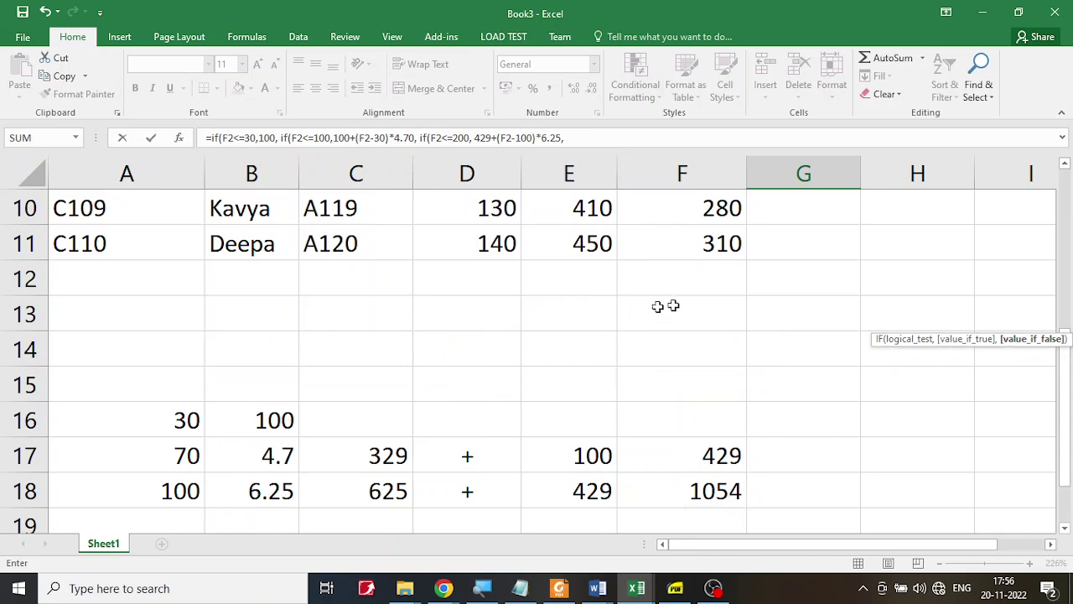
# Step: Enter 1054+(F2-200)* as the start of the third IF's value if false in G2's formula
pyautogui.scroll(3, 1006, 307)
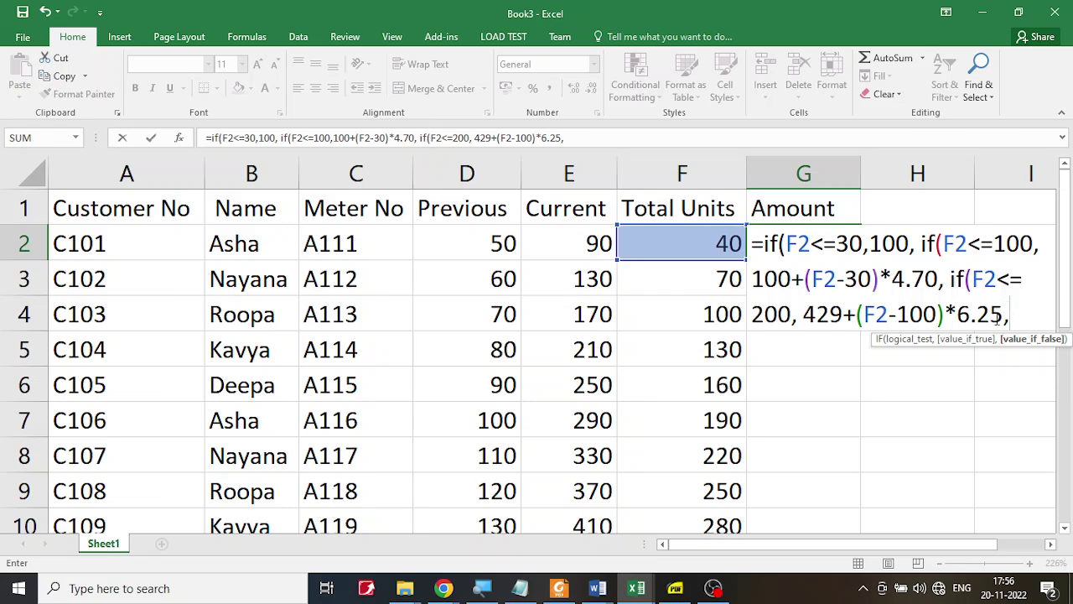
pyautogui.write('1')
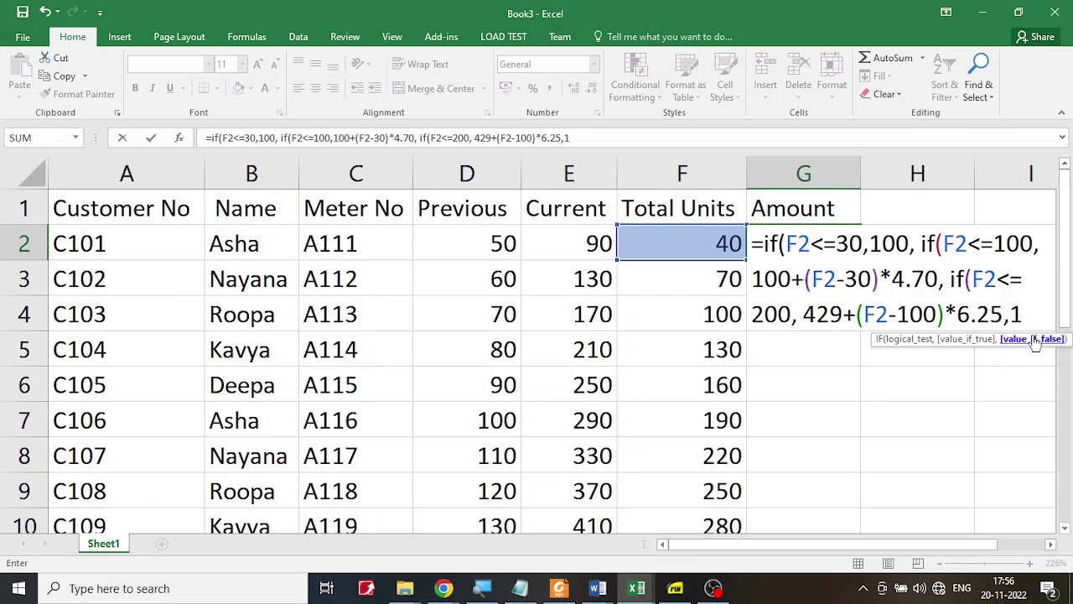
pyautogui.write('054')
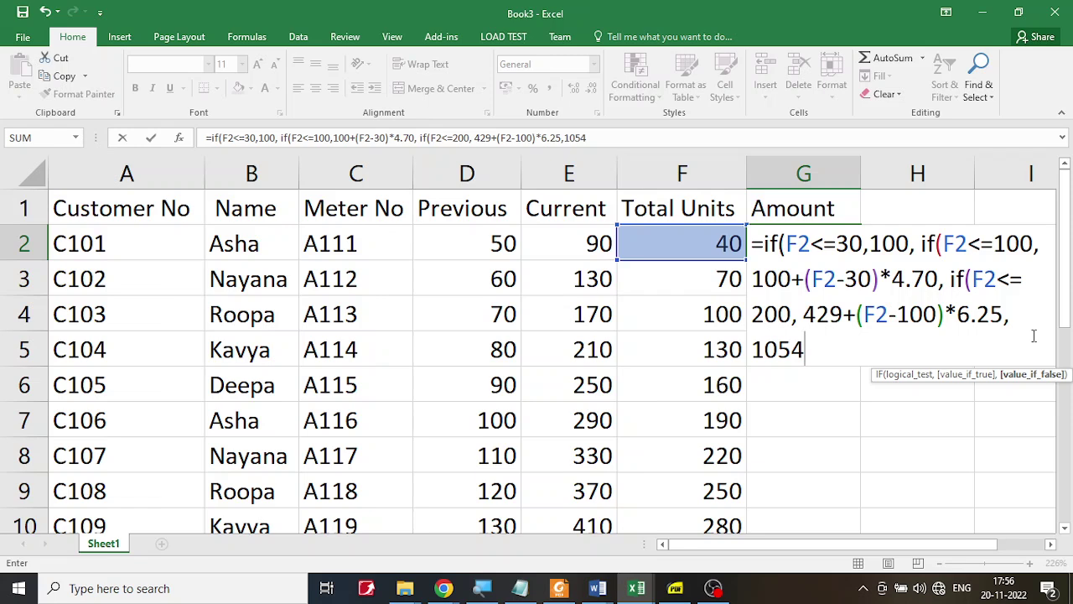
pyautogui.write('+(')
pyautogui.click(717, 245)
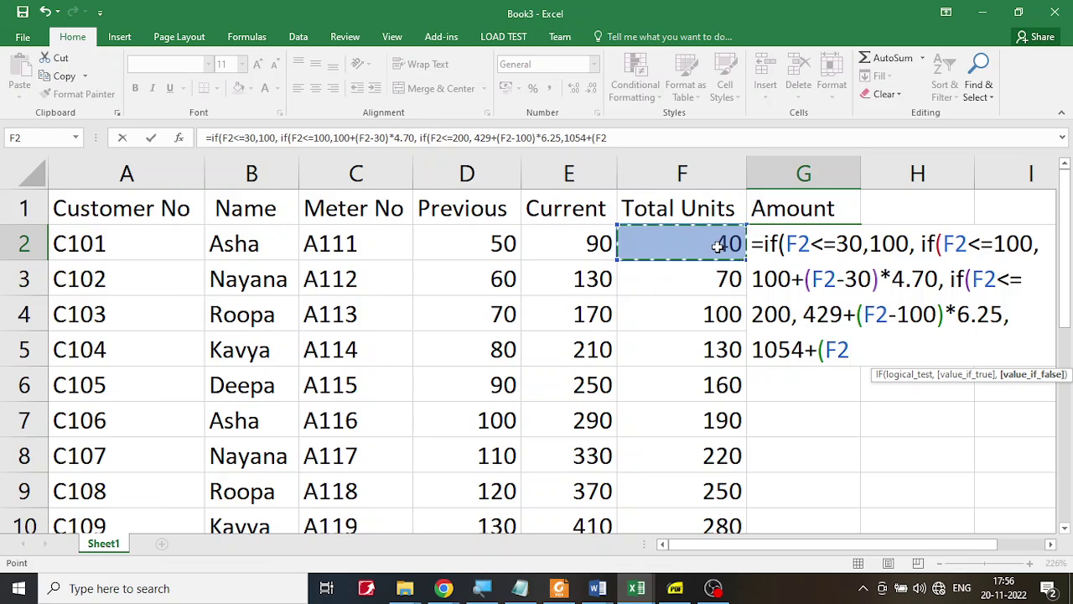
pyautogui.write('-200')
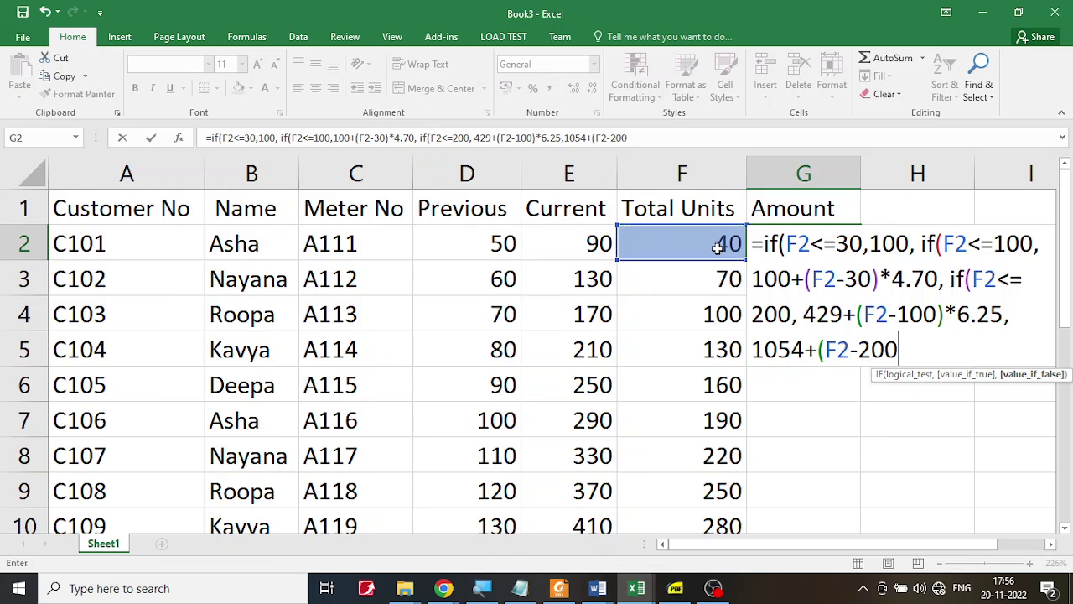
pyautogui.write(')*')
# Step: Check the above 200 units rate in the lab PDF and complete the third IF's value if false in G2 with 7.3
pyautogui.click(675, 588)
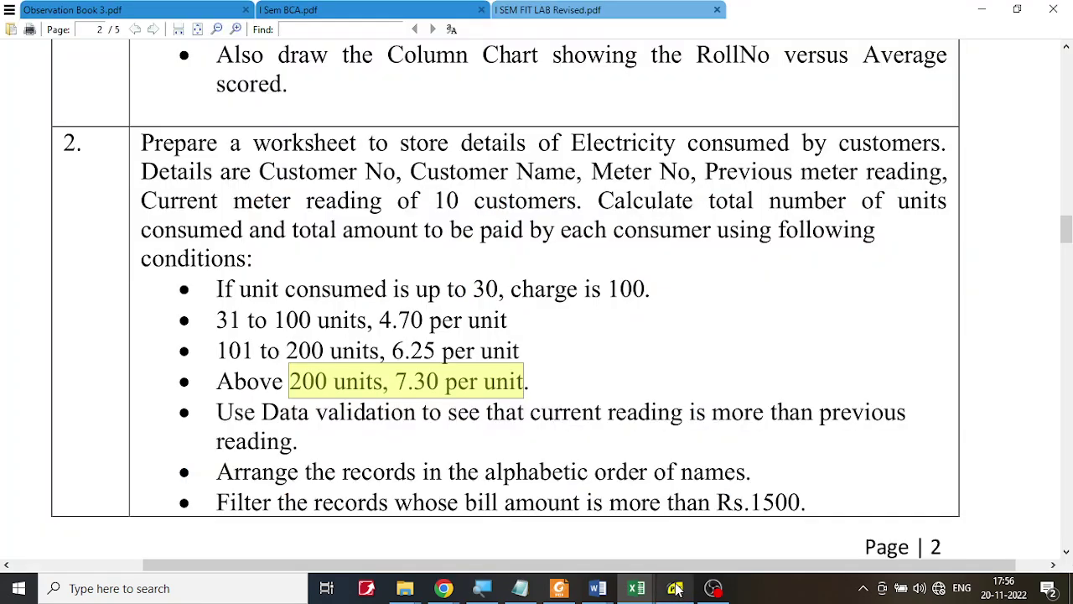
pyautogui.click(421, 359)
pyautogui.moveTo(397, 382); pyautogui.dragTo(428, 381)
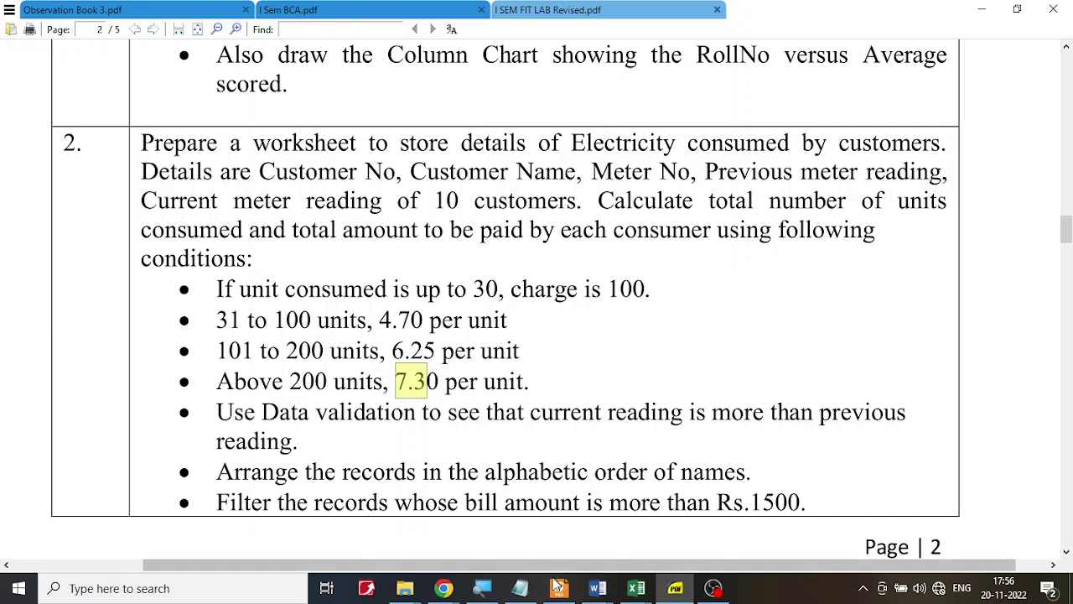
pyautogui.click(635, 588)
pyautogui.click(713, 524)
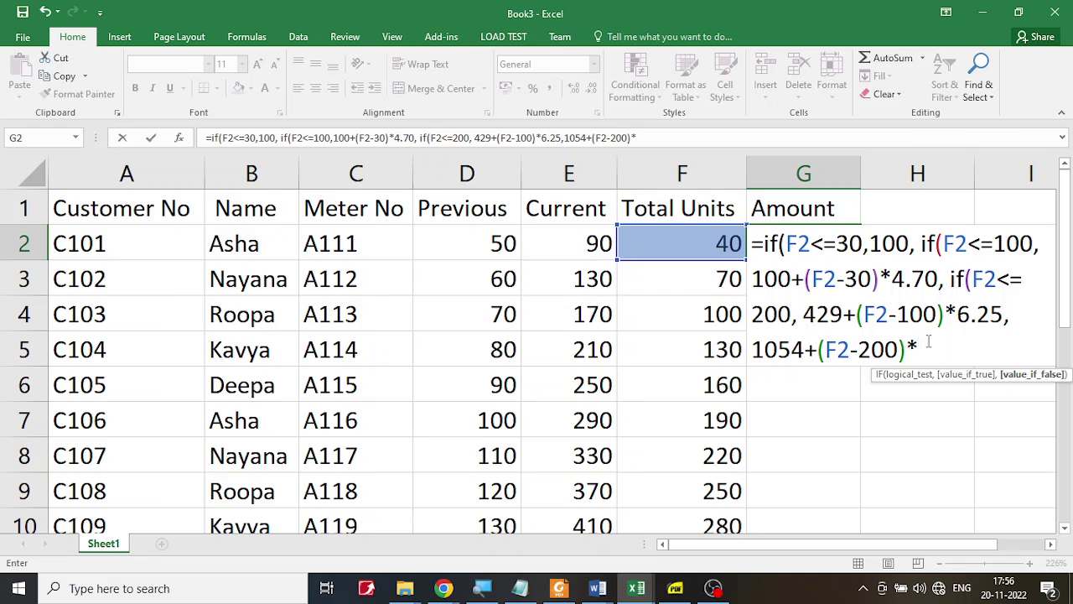
pyautogui.write('7.3')
# Step: Close the three nested IFs in G2 with three closing parentheses and enter the formula
pyautogui.write(')')
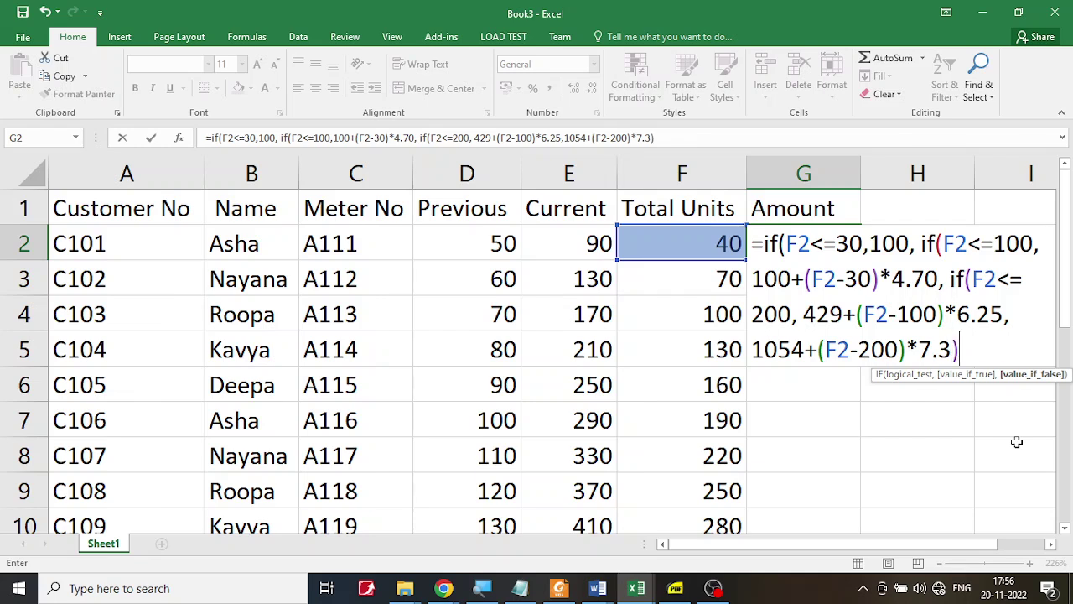
pyautogui.write(')')
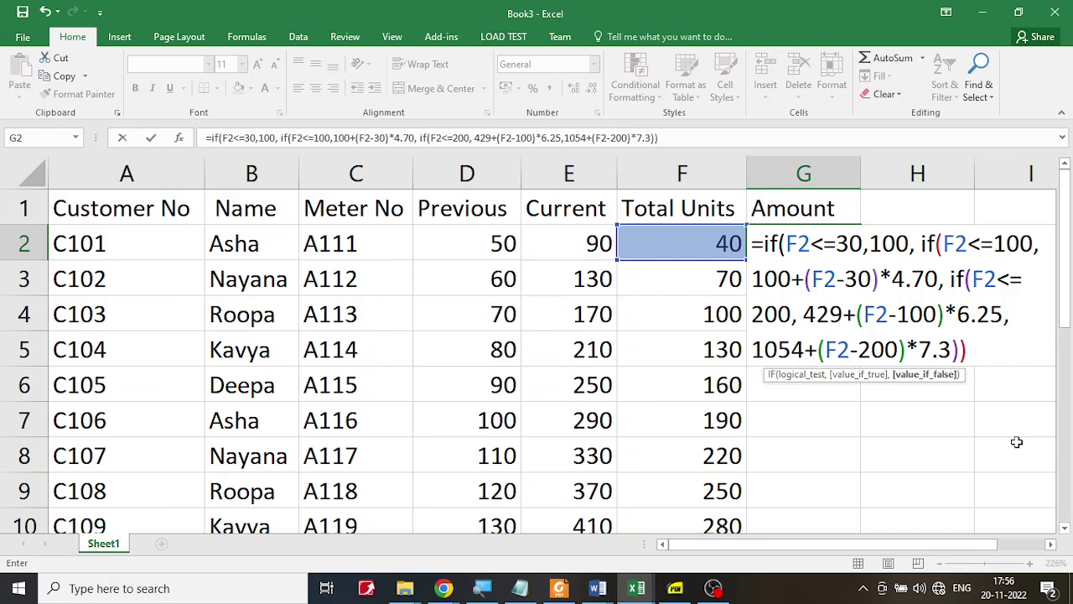
pyautogui.write(')')
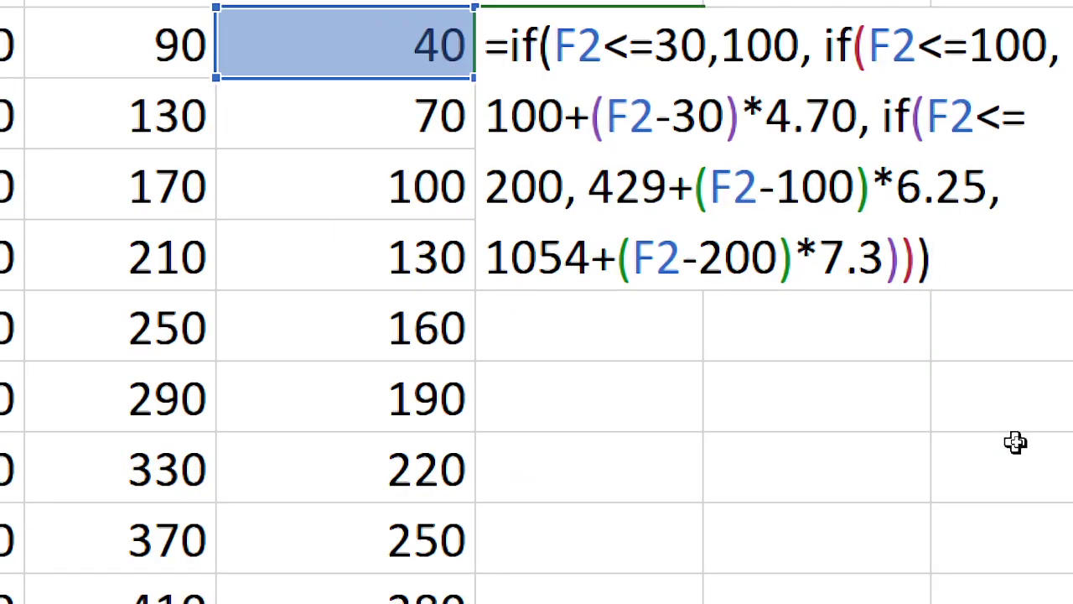
pyautogui.press('Return')
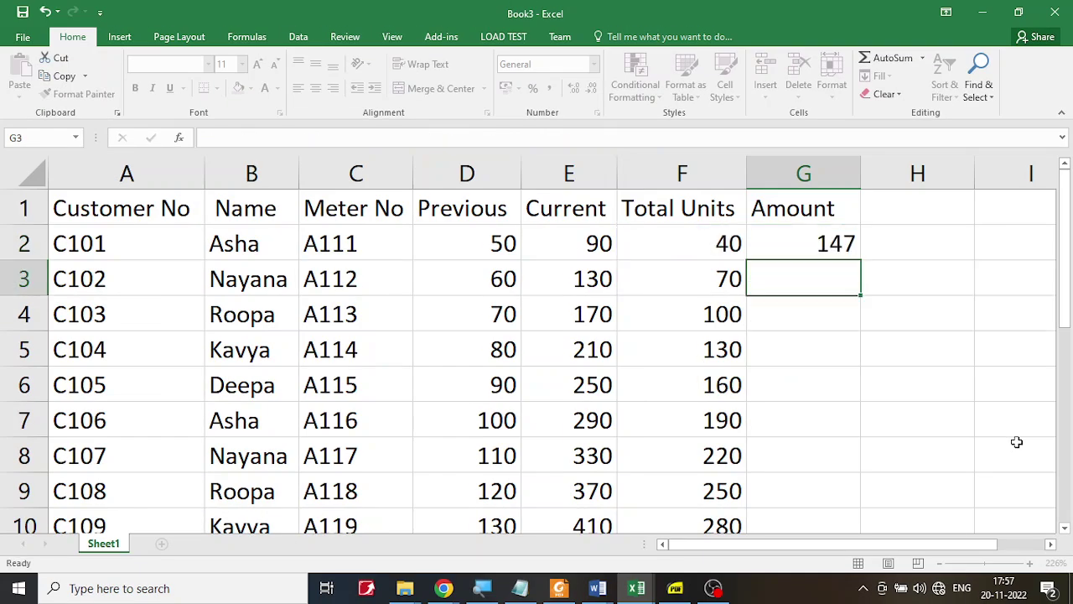
# Step: Fill the Amount formula from G2 down to G11 and review the amounts
pyautogui.click(838, 245)
pyautogui.moveTo(847, 264); pyautogui.dragTo(846, 475)
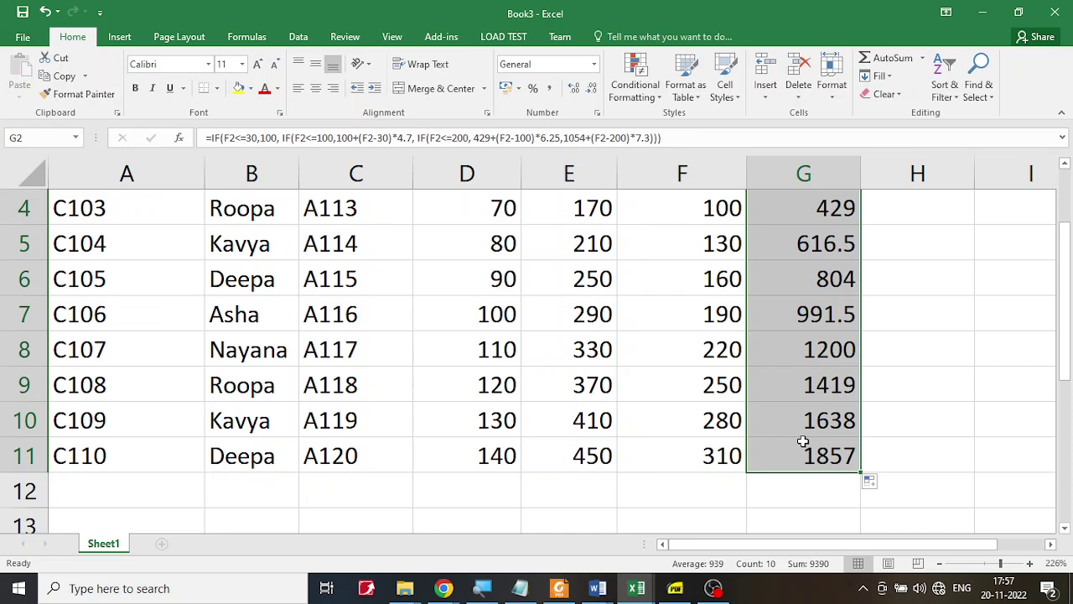
pyautogui.scroll(1, 802, 442)
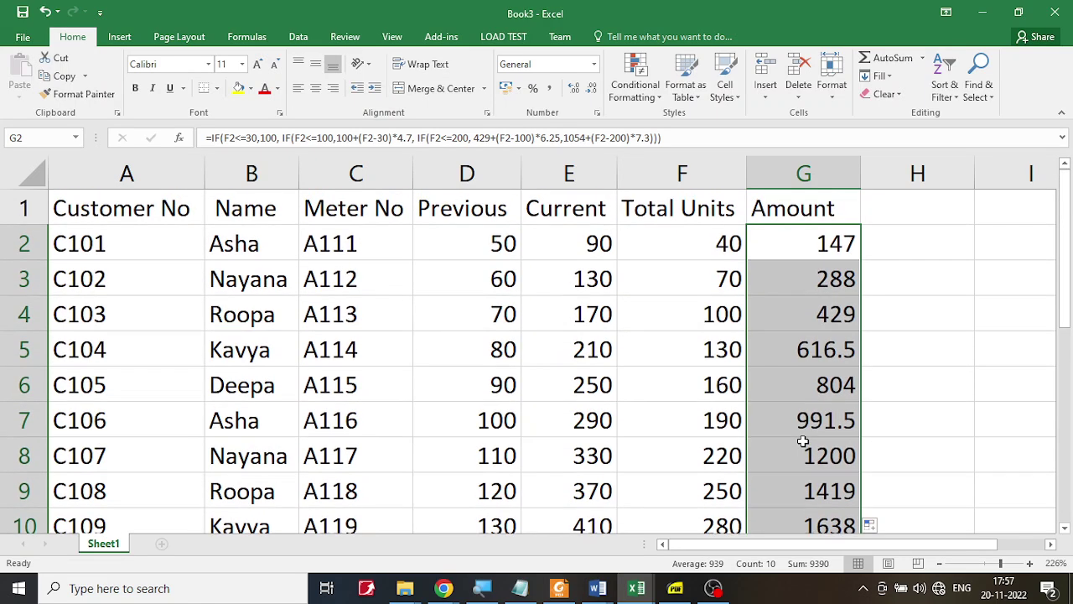
pyautogui.scroll(-1, 808, 434)
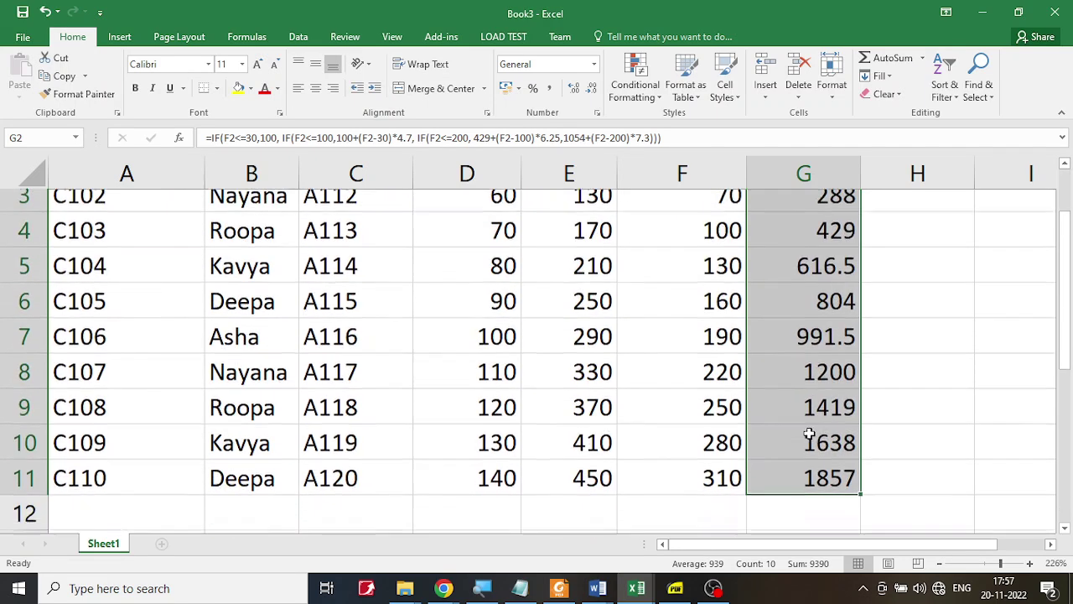
pyautogui.click(812, 408)
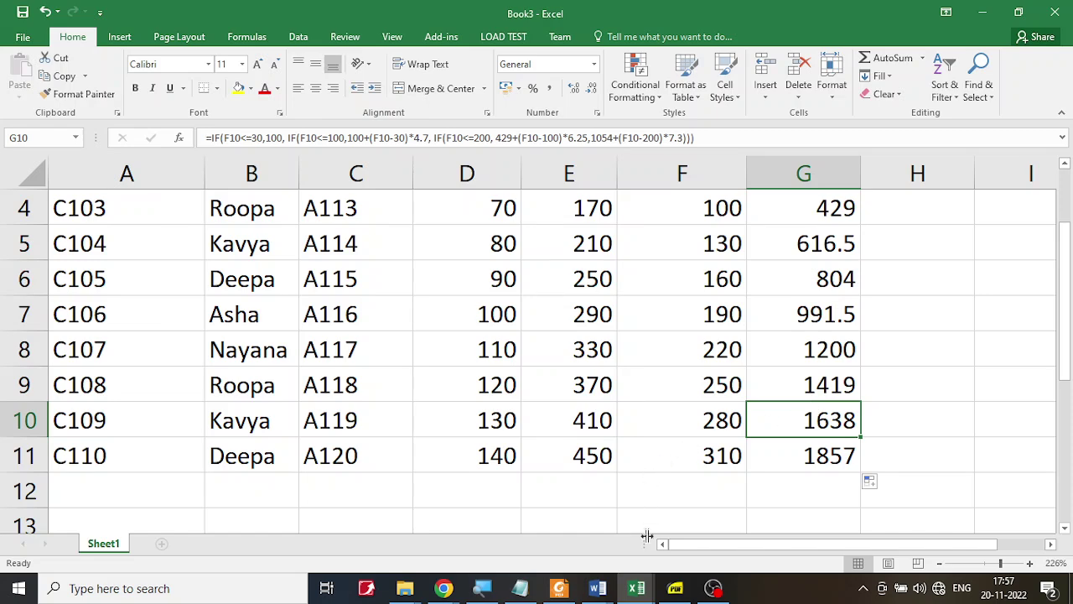
# Step: Check the data validation requirement on current and previous readings in the lab PDF and return to Book3 in Excel
pyautogui.click(675, 588)
pyautogui.click(411, 373)
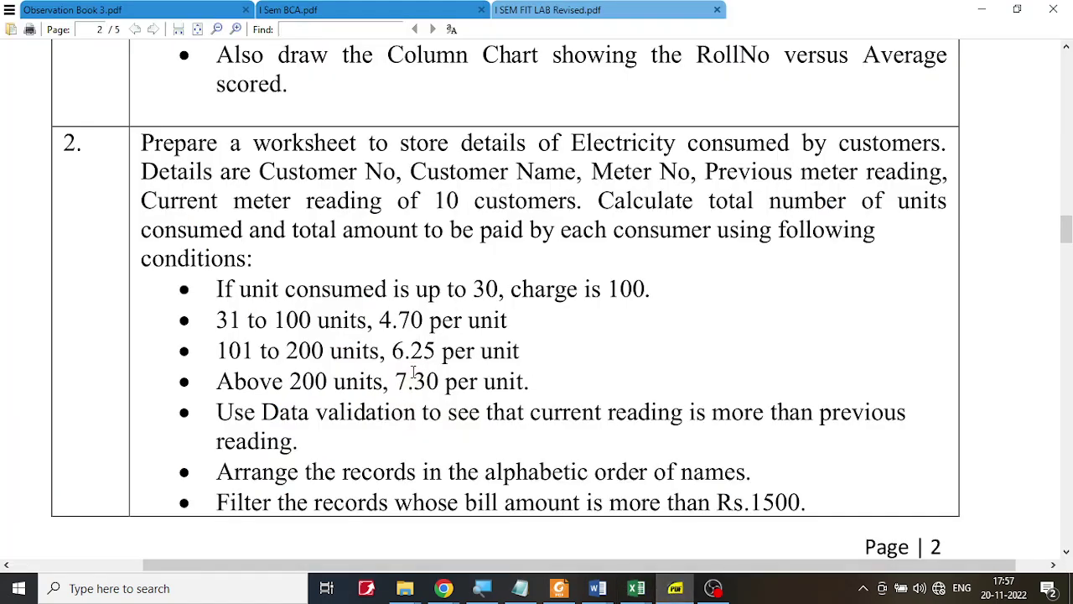
pyautogui.moveTo(259, 411); pyautogui.dragTo(450, 412)
pyautogui.moveTo(524, 411); pyautogui.dragTo(882, 411)
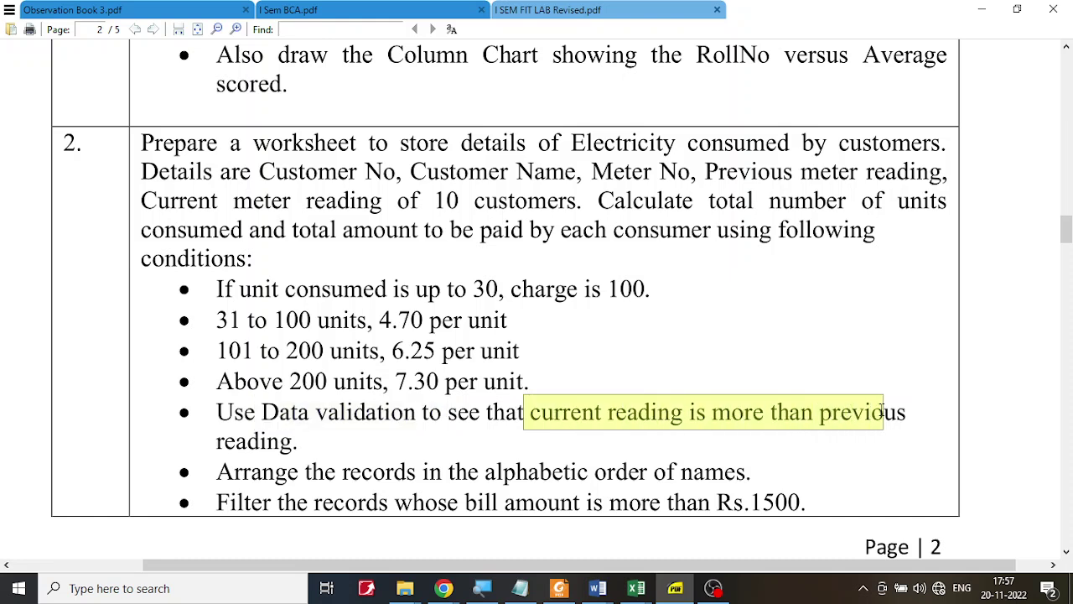
pyautogui.click(636, 588)
pyautogui.click(734, 558)
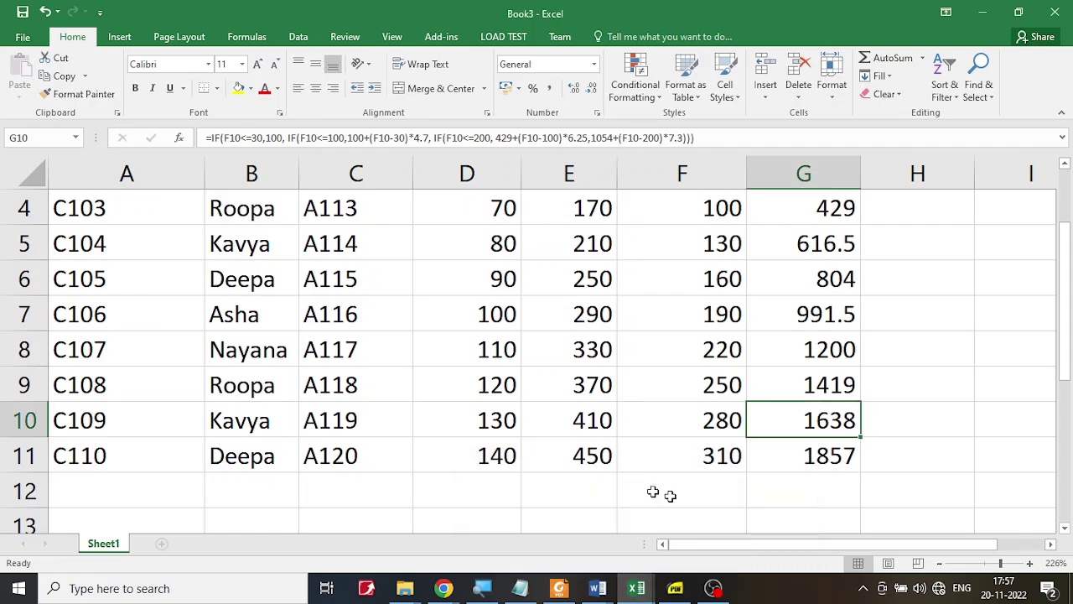
# Step: Set the first customer's current reading in E2 to 30, below the previous reading
pyautogui.scroll(1, 567, 531)
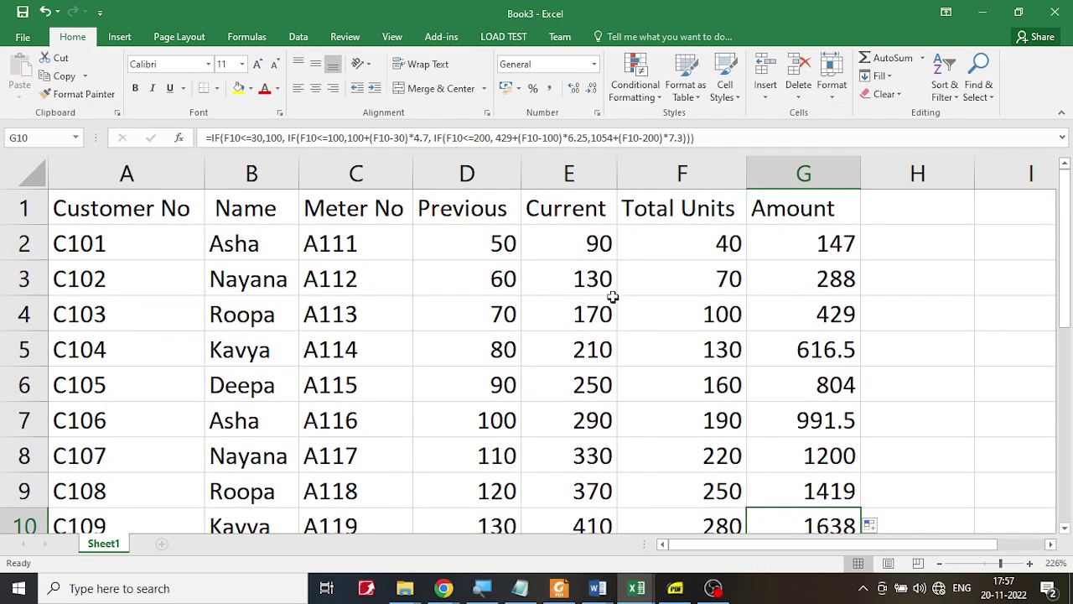
pyautogui.moveTo(591, 245); pyautogui.dragTo(578, 489)
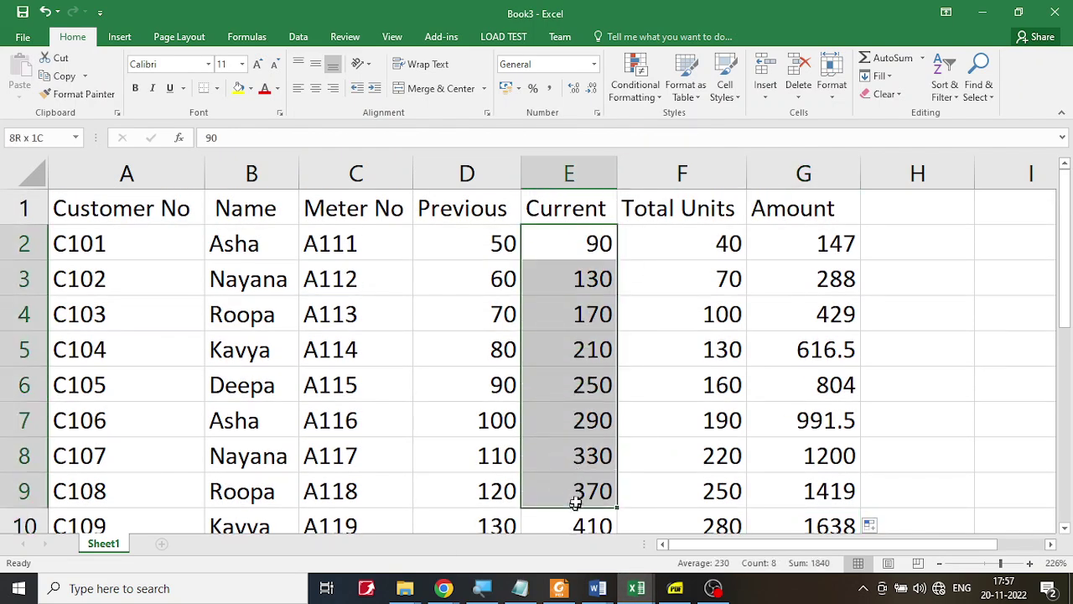
pyautogui.click(499, 244)
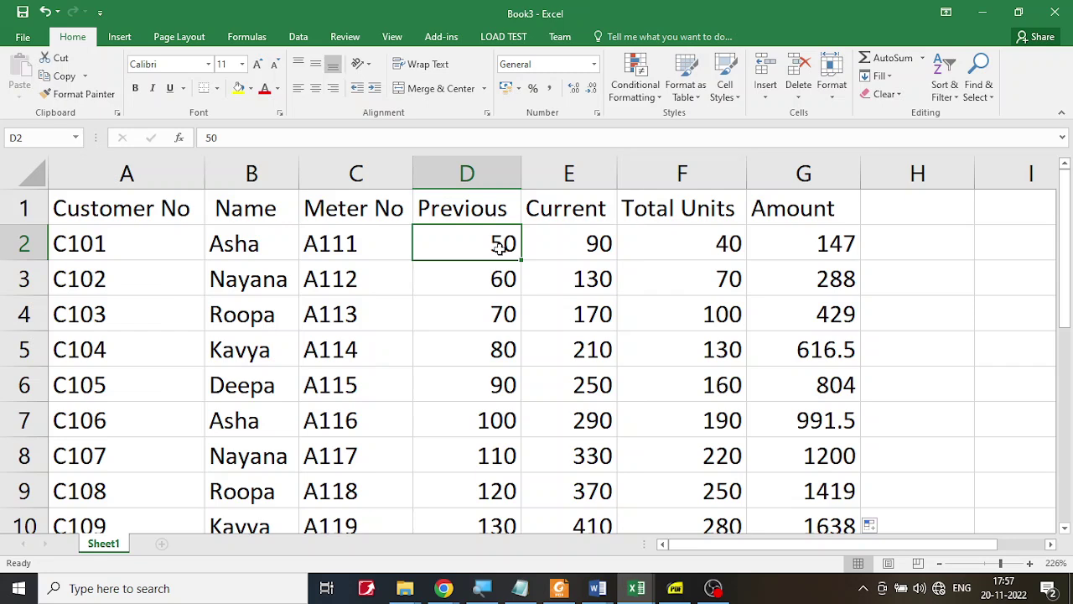
pyautogui.click(564, 240)
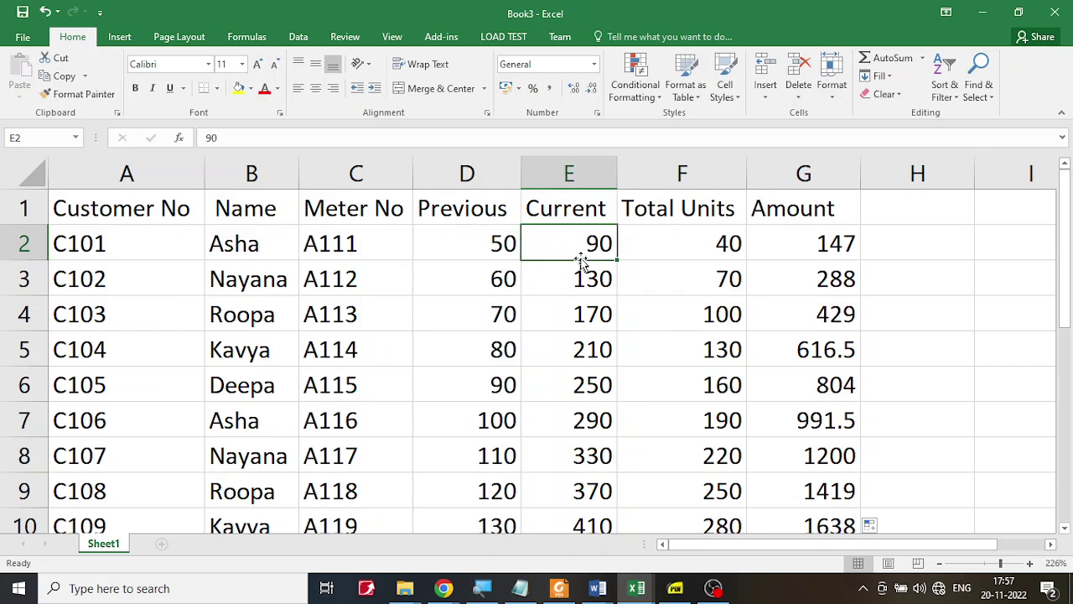
pyautogui.doubleClick(589, 243)
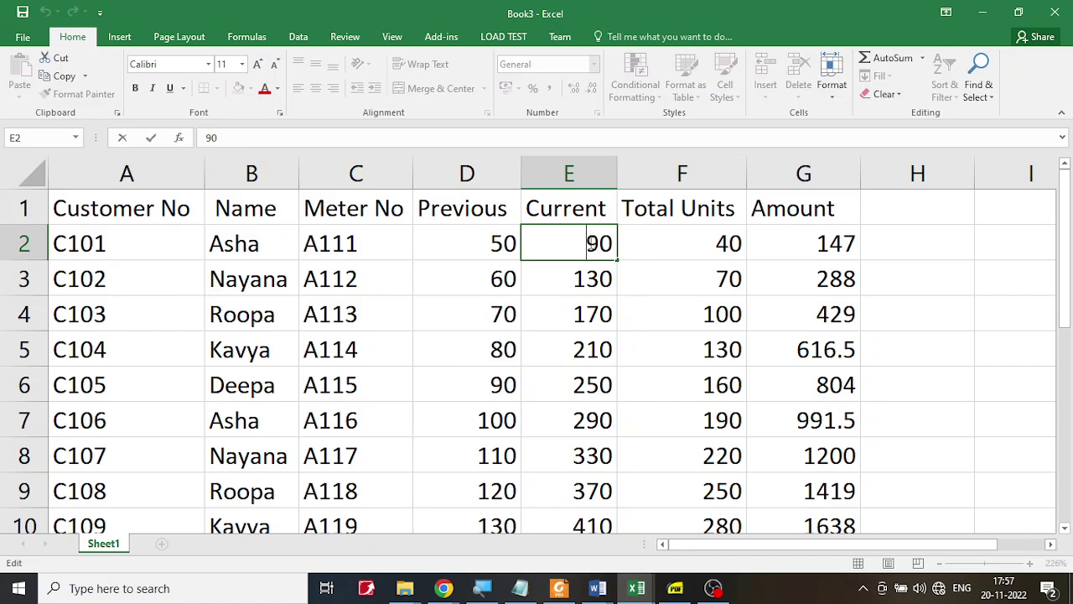
pyautogui.click(491, 241)
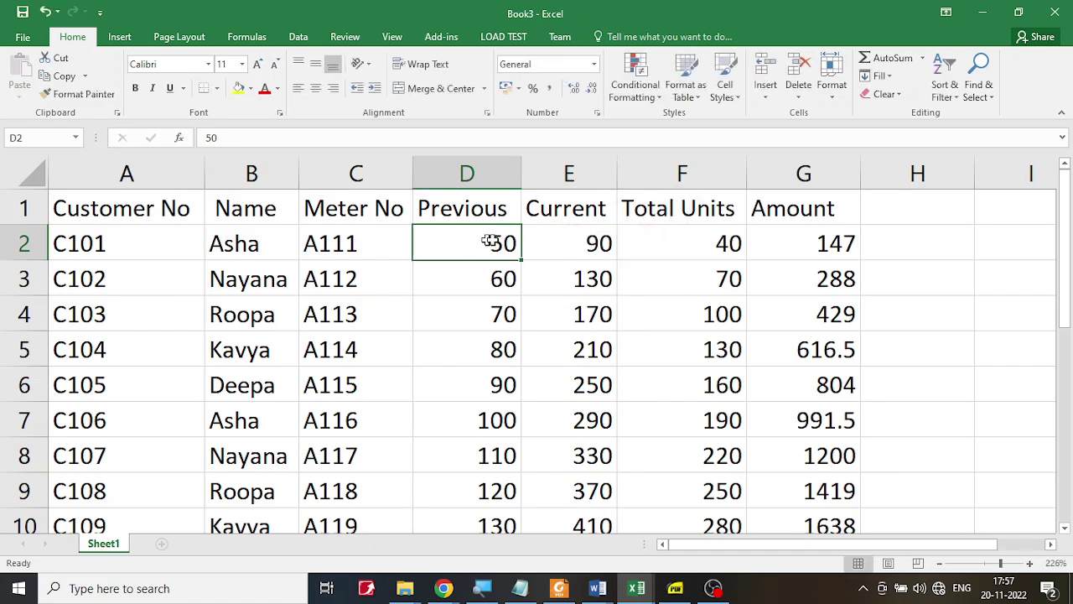
pyautogui.click(590, 242)
pyautogui.doubleClick(596, 244)
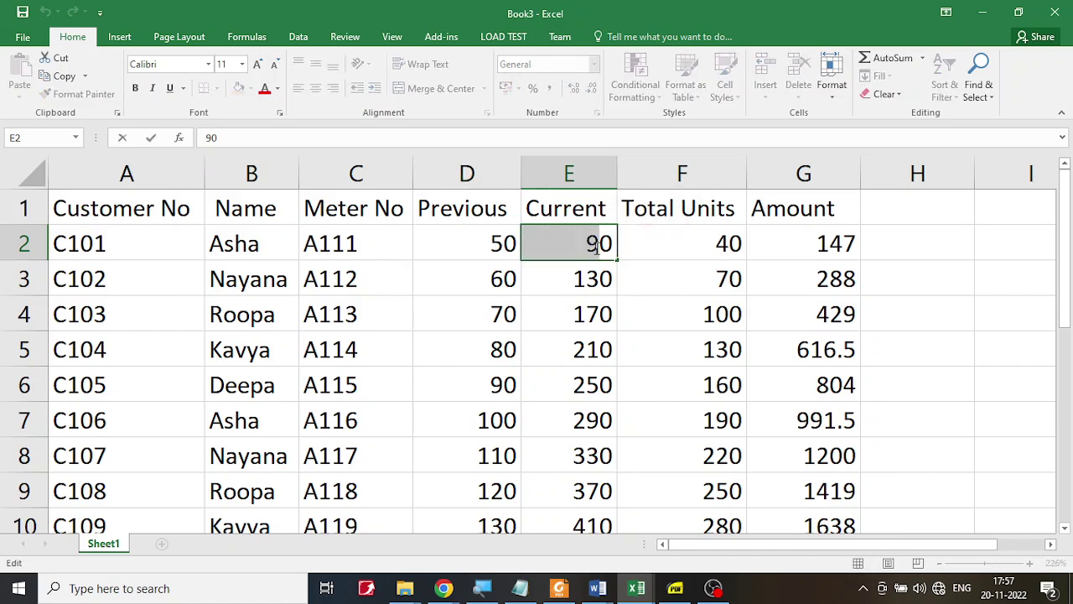
pyautogui.write('30')
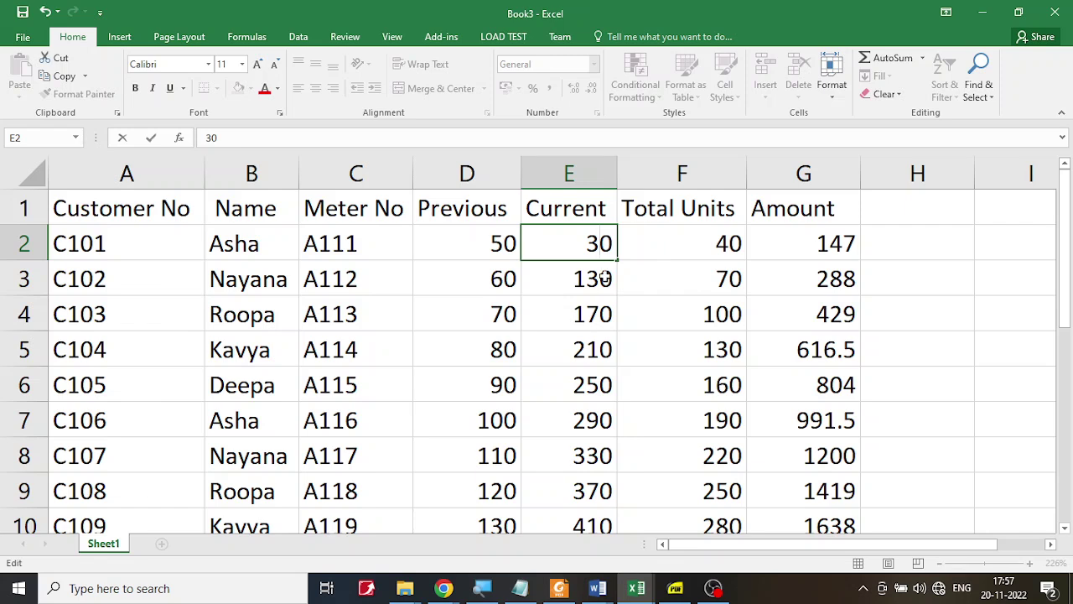
pyautogui.click(603, 278)
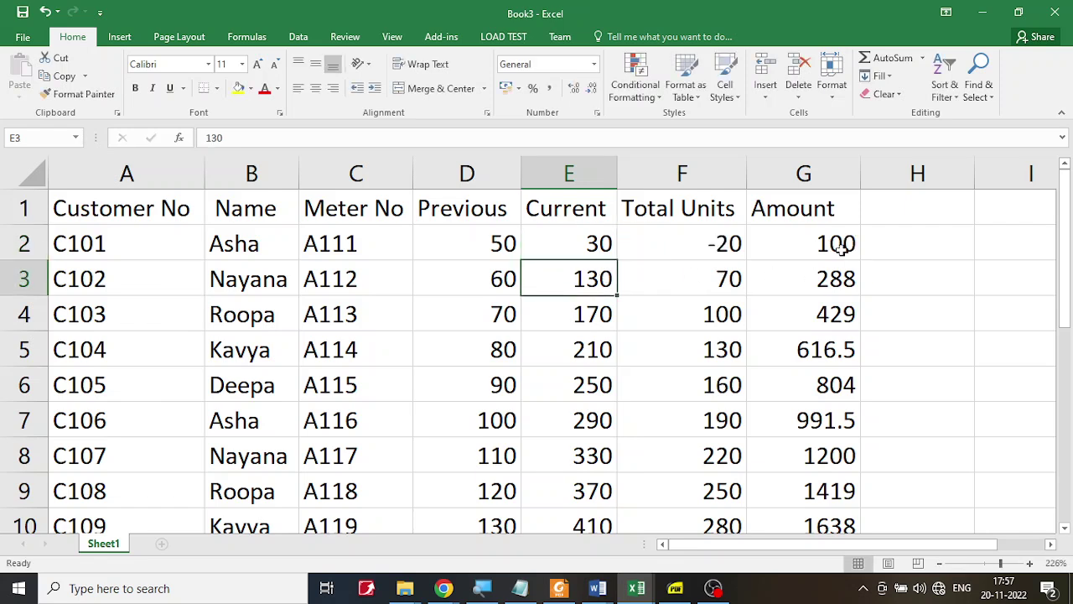
# Step: Restore the first customer's current reading in E2 to 90
pyautogui.click(597, 236)
pyautogui.doubleClick(596, 239)
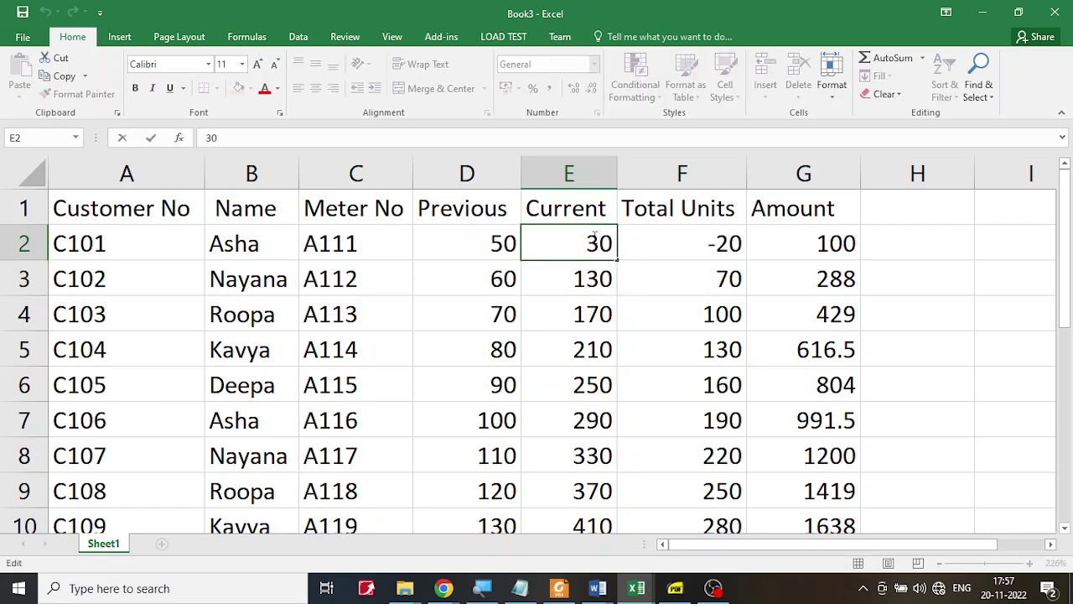
pyautogui.doubleClick(589, 241)
pyautogui.write('90')
pyautogui.press('Return')
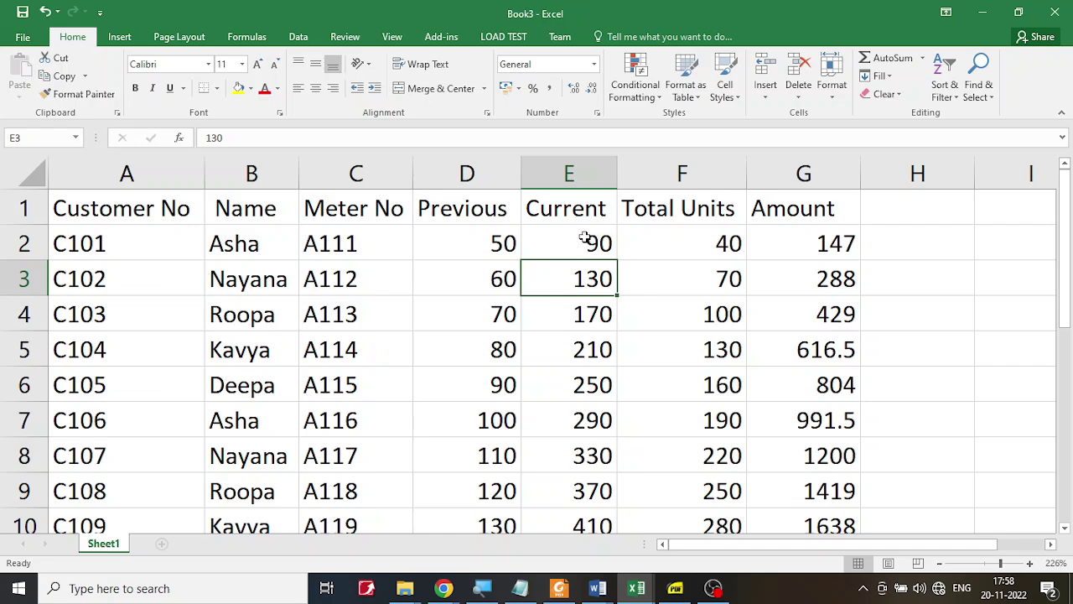
# Step: Select the current readings E2:E11 and open their data validation criteria settings
pyautogui.moveTo(584, 237); pyautogui.dragTo(577, 453)
pyautogui.scroll(1, 577, 452)
pyautogui.click(622, 315)
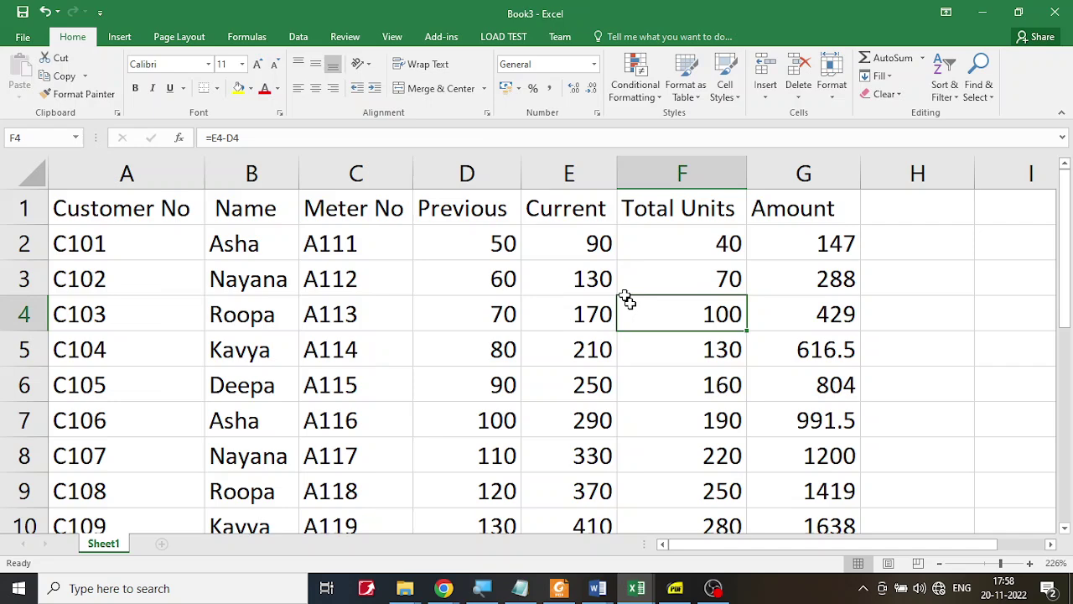
pyautogui.click(555, 236)
pyautogui.moveTo(561, 234); pyautogui.dragTo(573, 454)
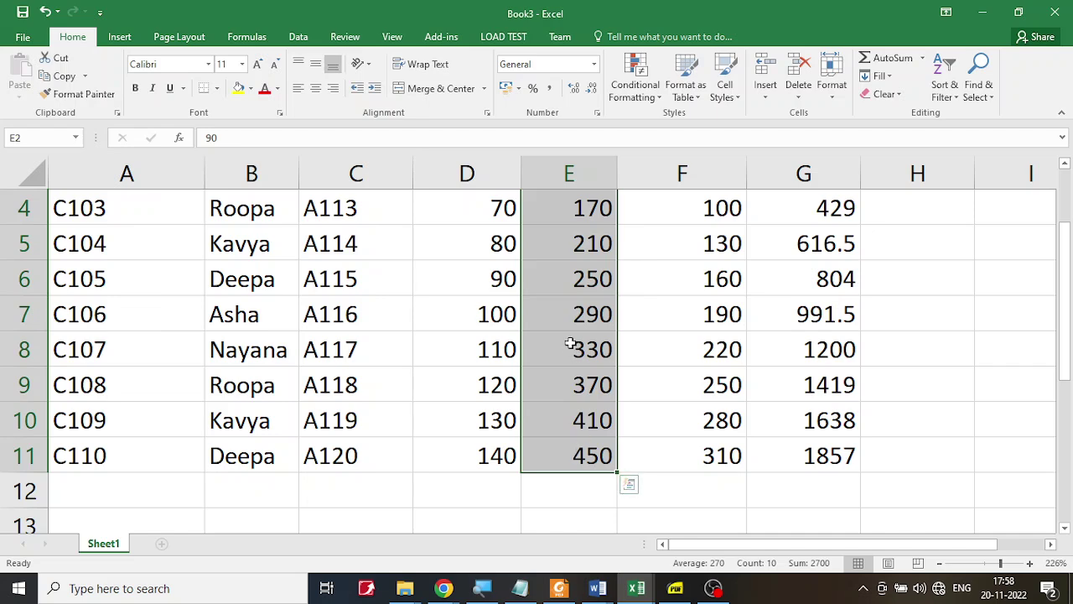
pyautogui.scroll(1, 572, 340)
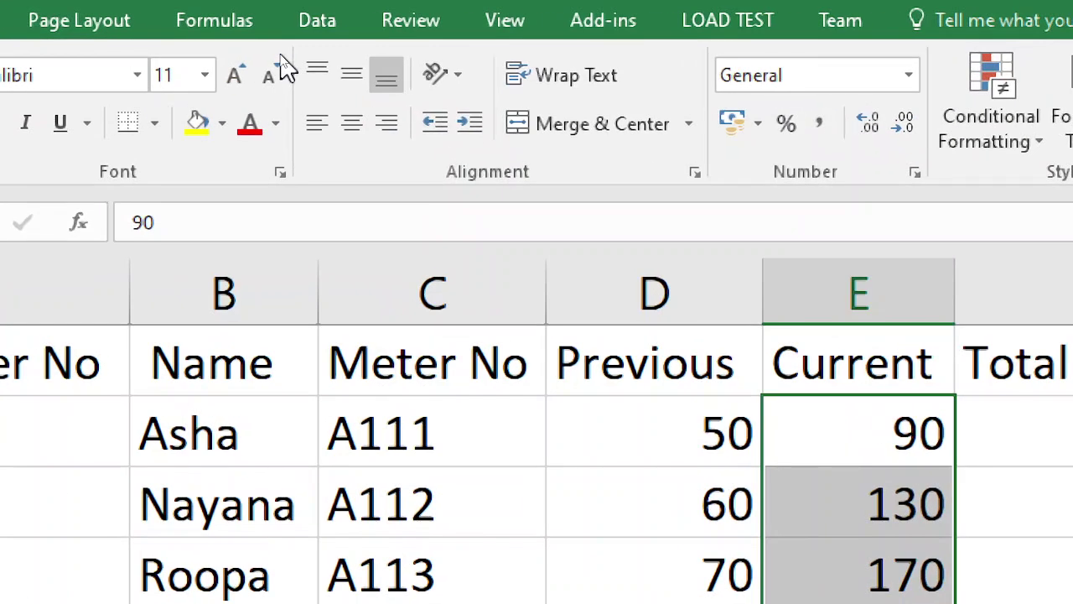
pyautogui.click(323, 21)
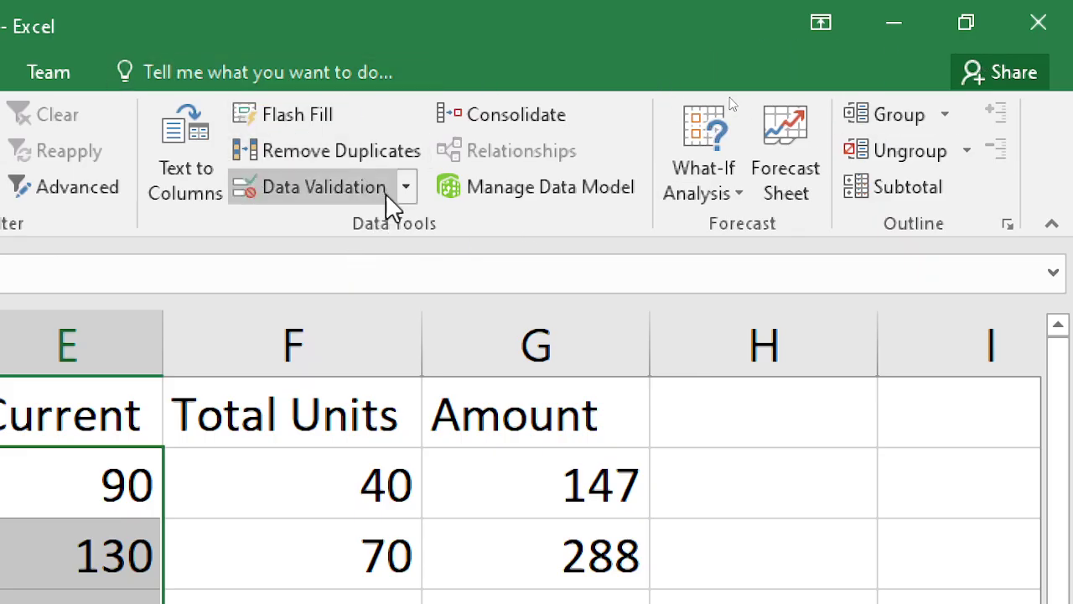
pyautogui.click(406, 188)
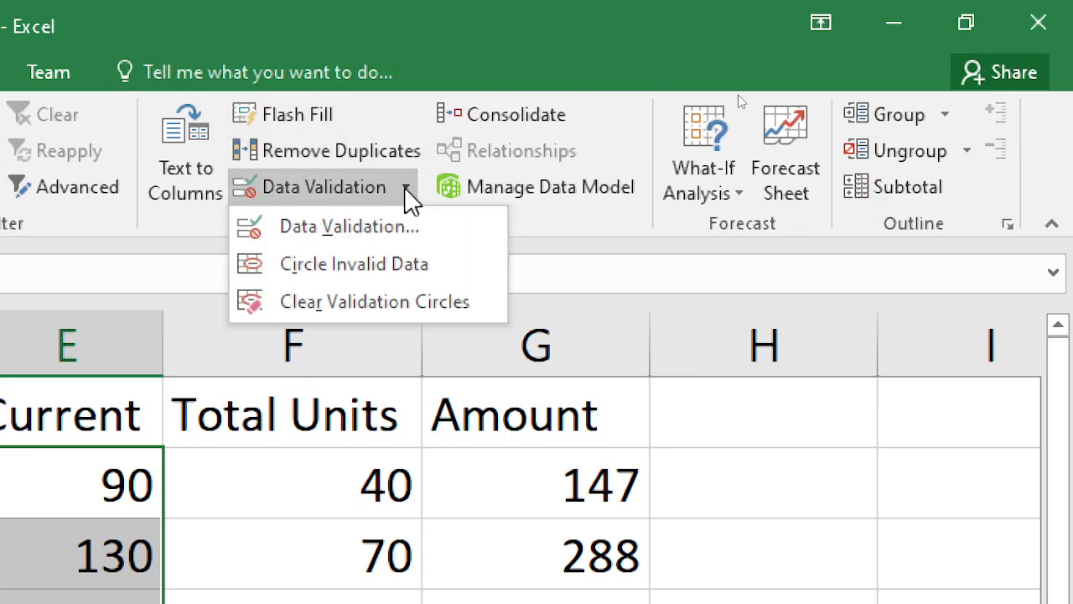
pyautogui.click(313, 224)
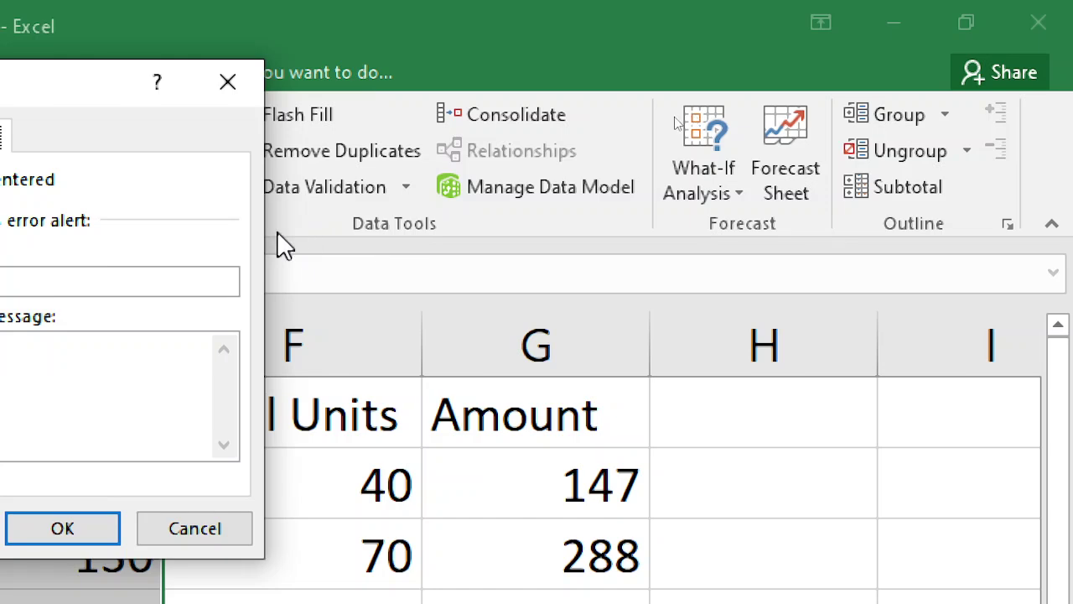
pyautogui.moveTo(124, 89); pyautogui.dragTo(687, 132)
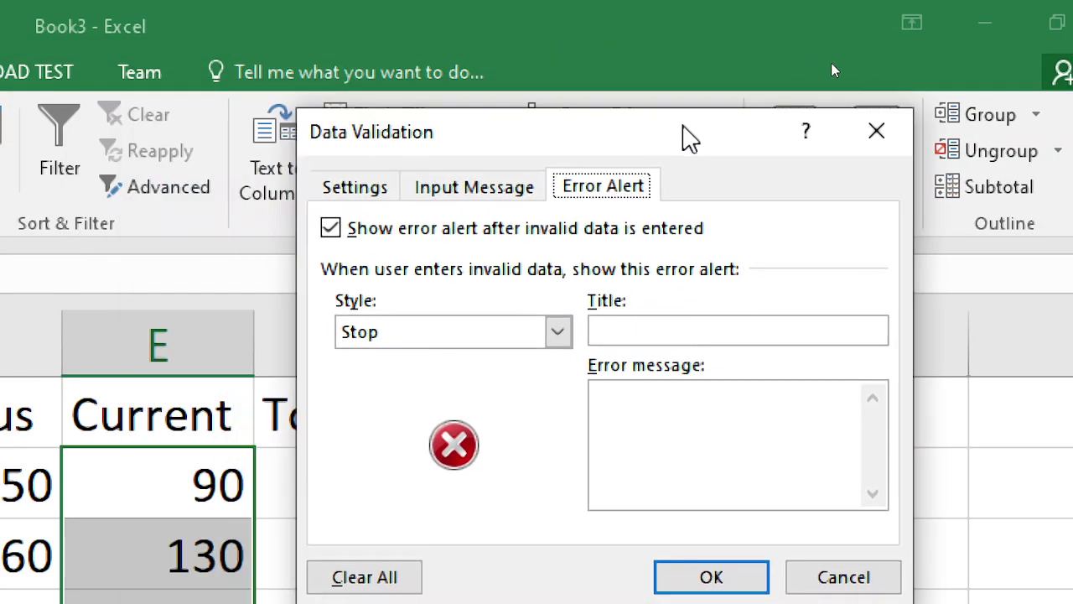
pyautogui.click(352, 185)
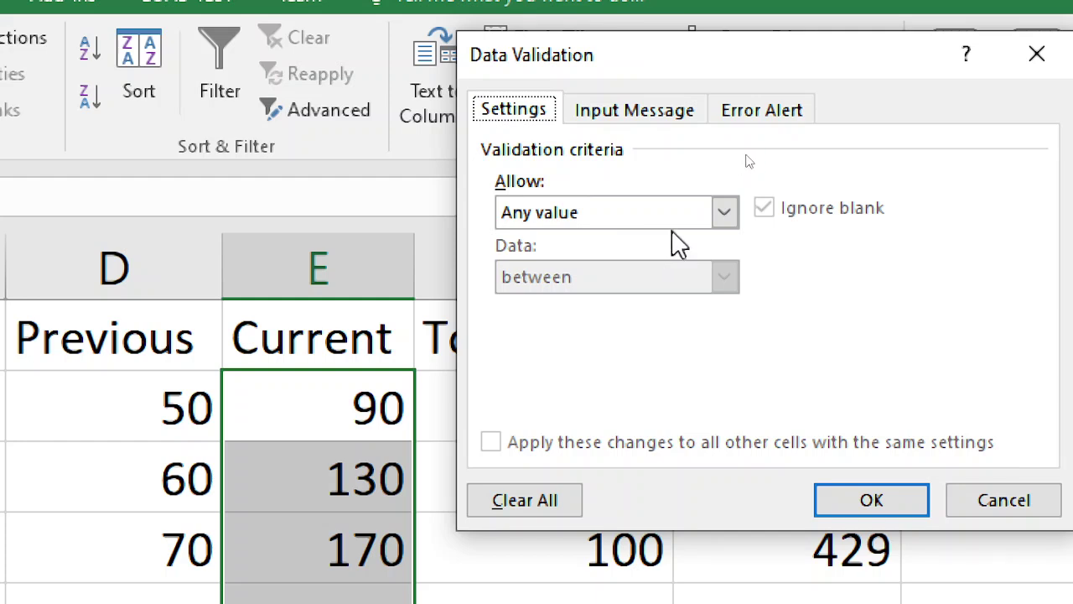
# Step: Set the validation criteria to allow whole numbers greater than or equal to a minimum
pyautogui.click(725, 213)
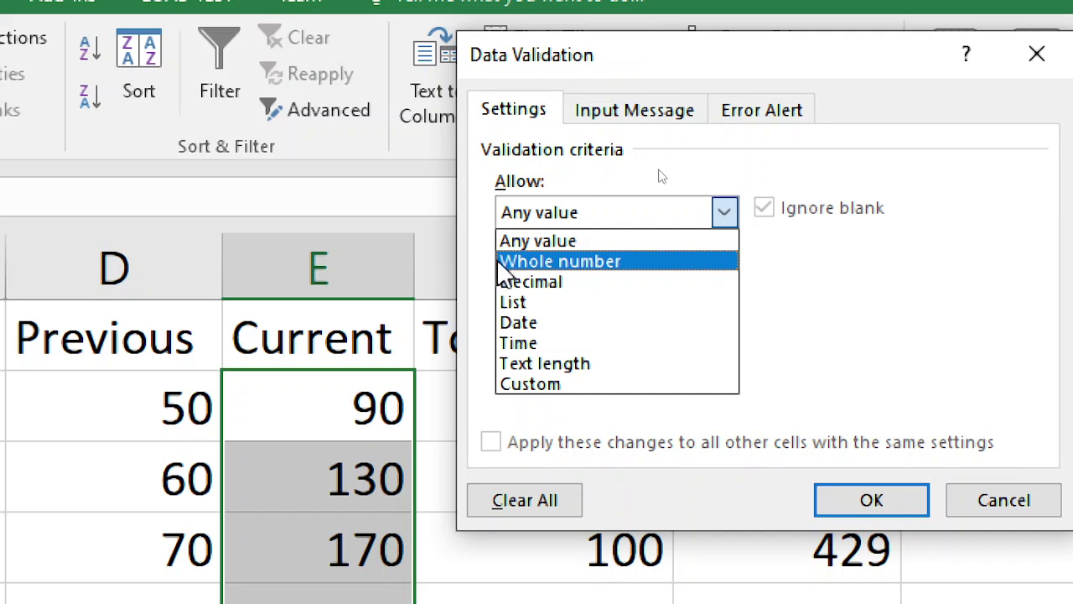
pyautogui.click(552, 263)
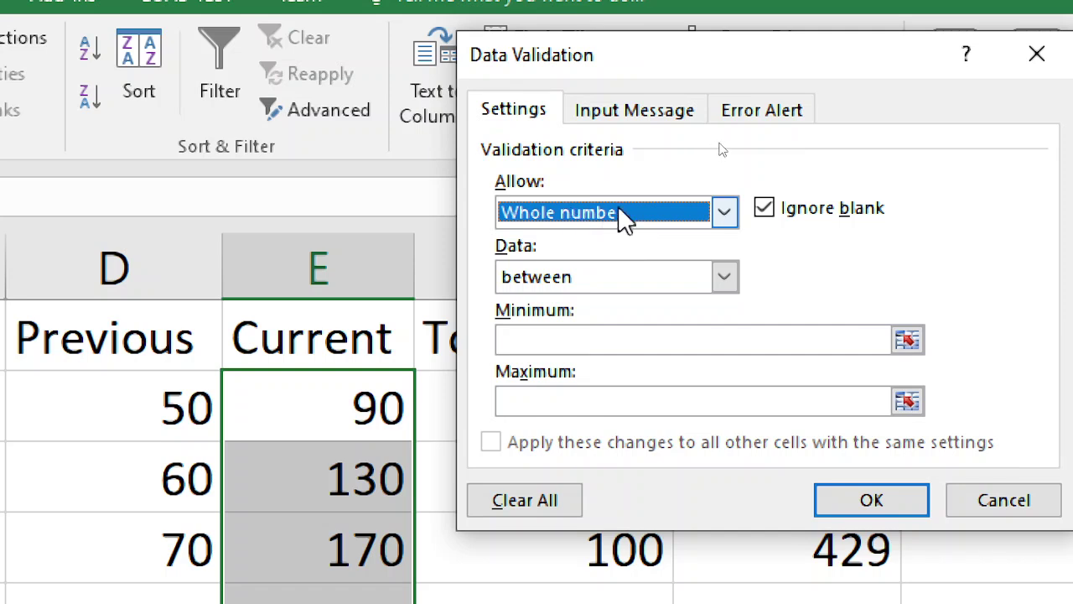
pyautogui.click(597, 277)
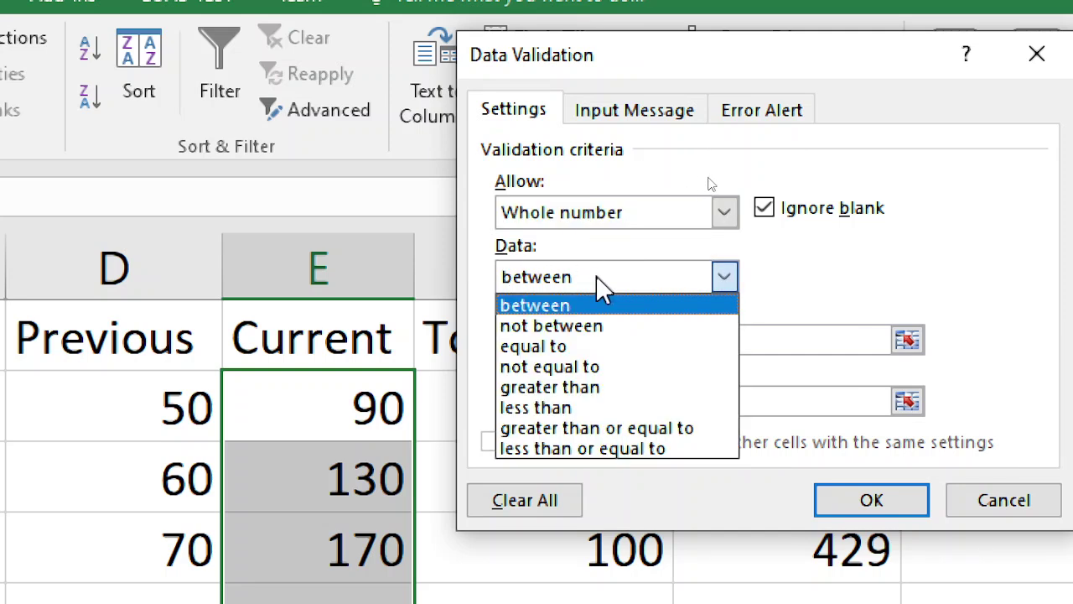
pyautogui.click(649, 432)
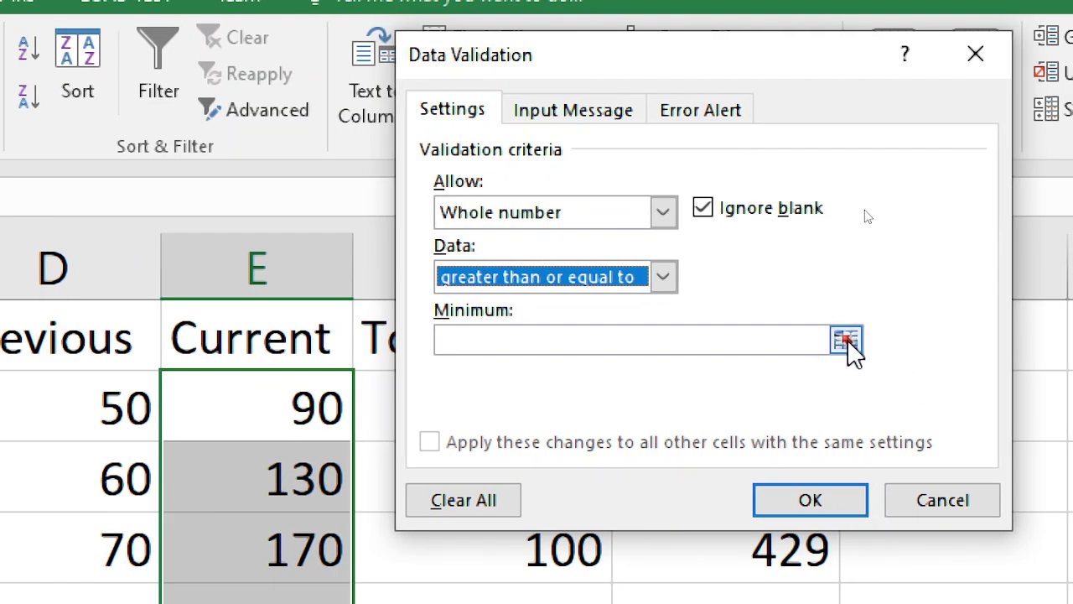
# Step: Try to use the previous readings range D2:D11 as the validation minimum
pyautogui.click(847, 342)
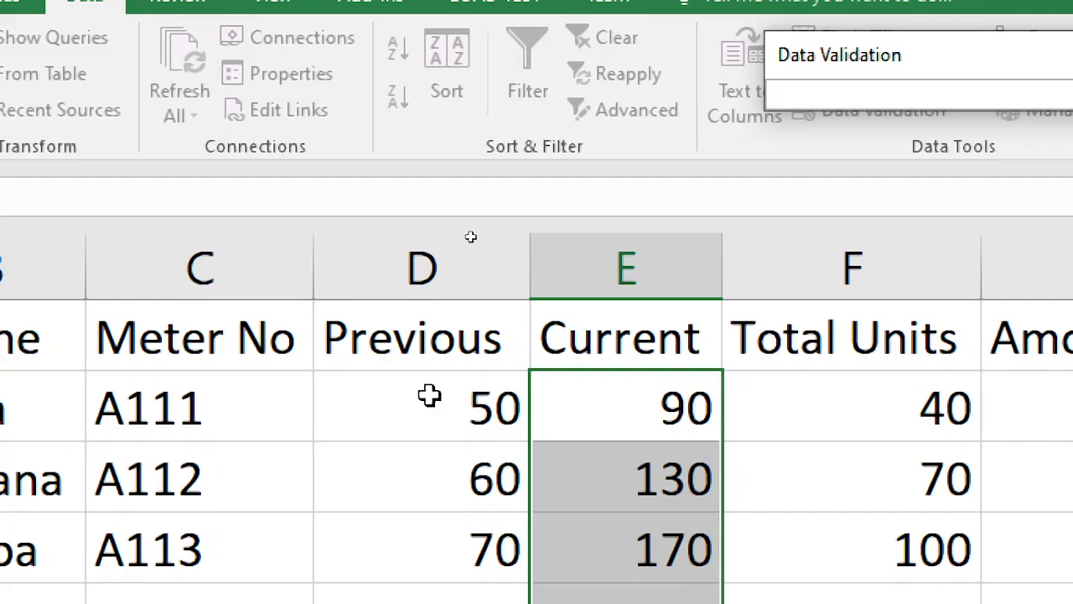
pyautogui.moveTo(429, 396); pyautogui.dragTo(501, 434)
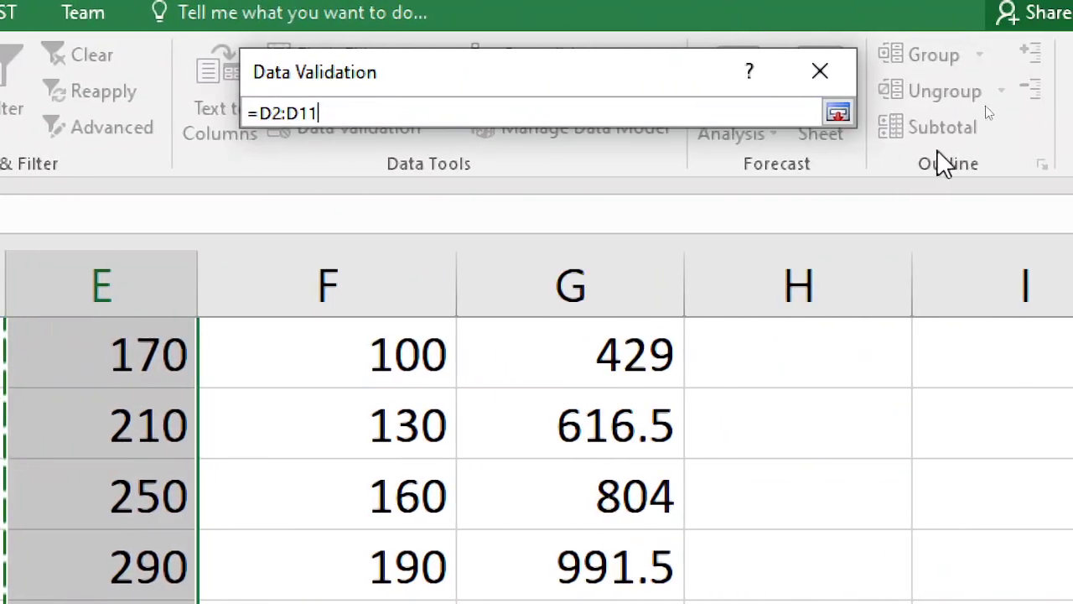
pyautogui.click(838, 112)
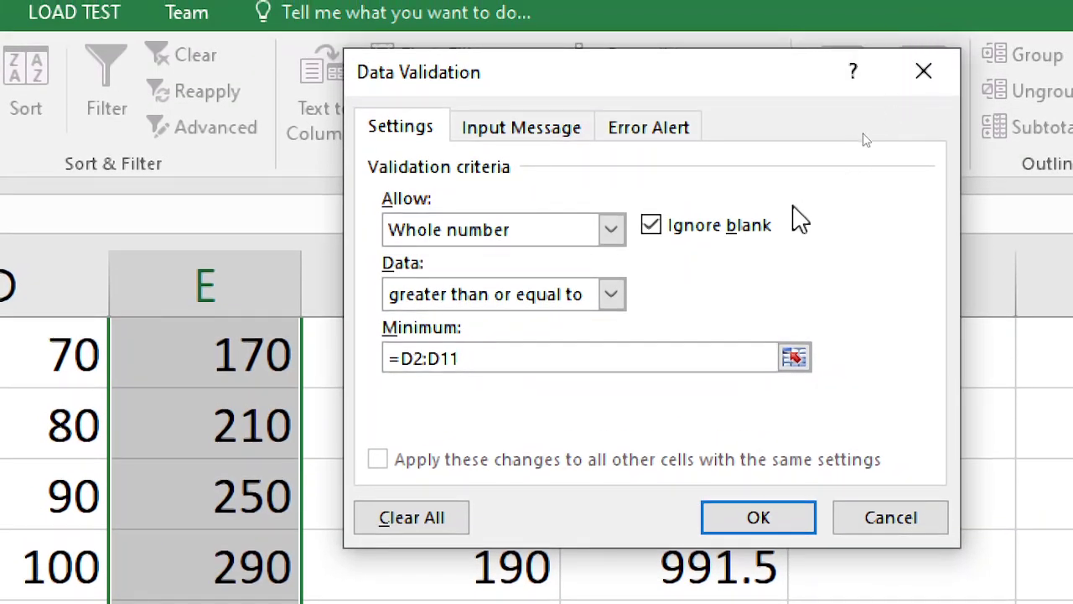
pyautogui.click(652, 134)
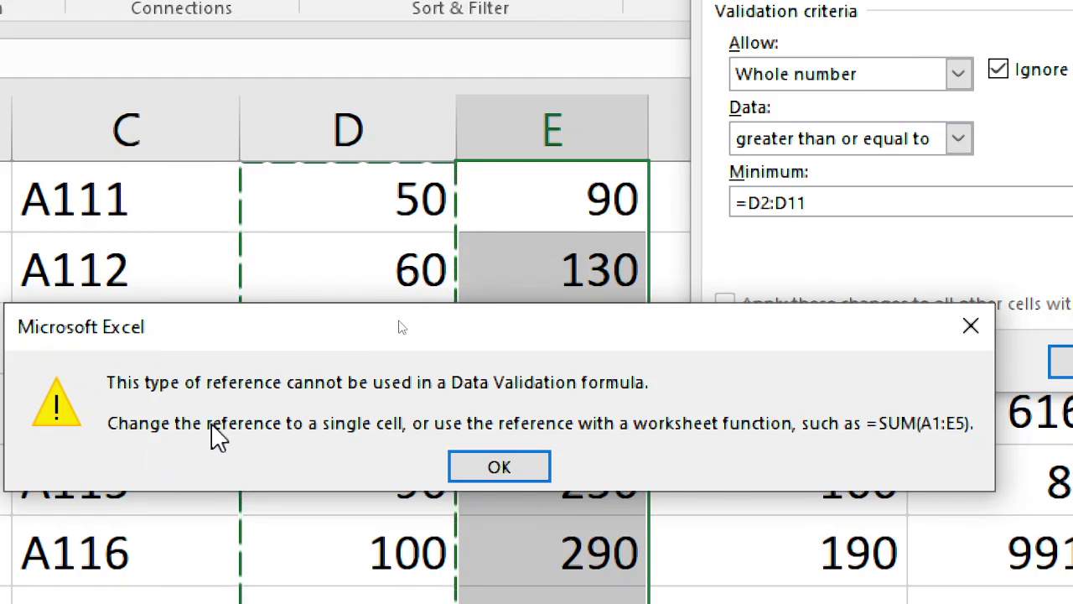
pyautogui.click(499, 467)
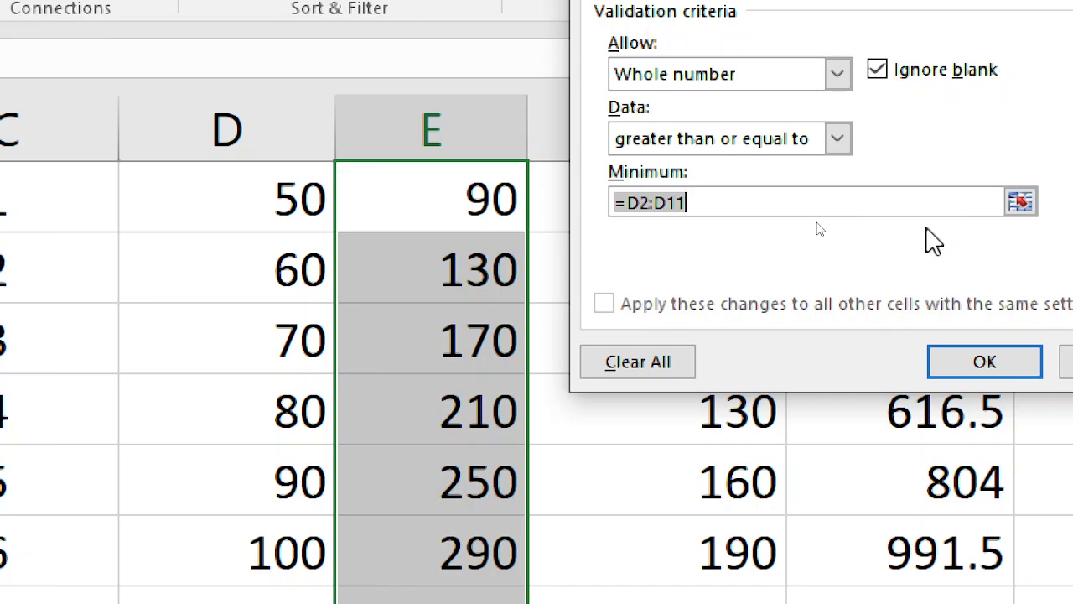
# Step: Replace the validation minimum with the single cell reference =D2 and apply the rule to the current readings
pyautogui.press('BackSpace')
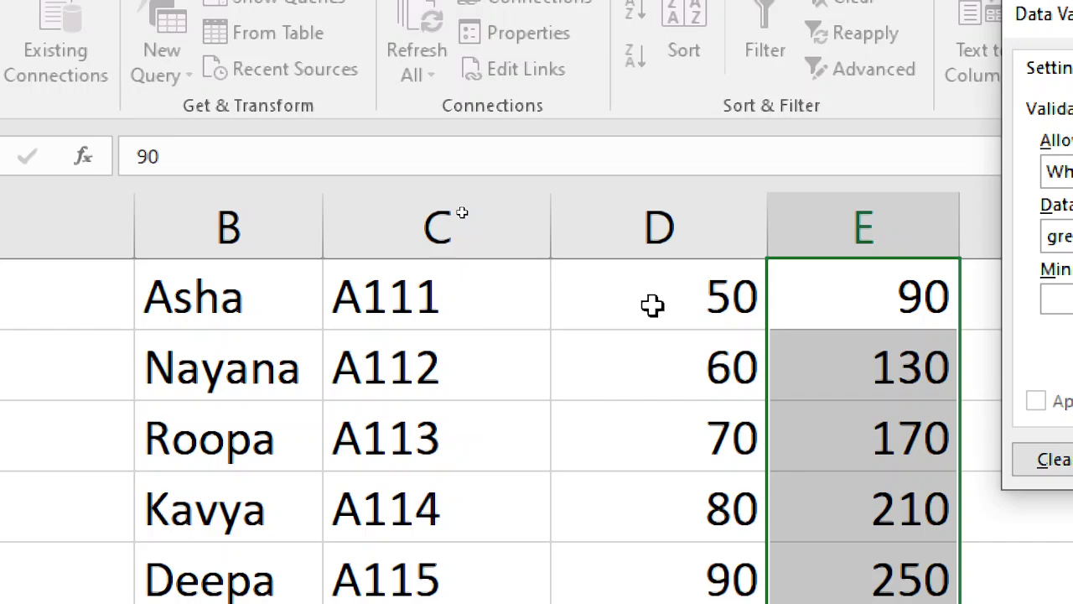
pyautogui.click(853, 302)
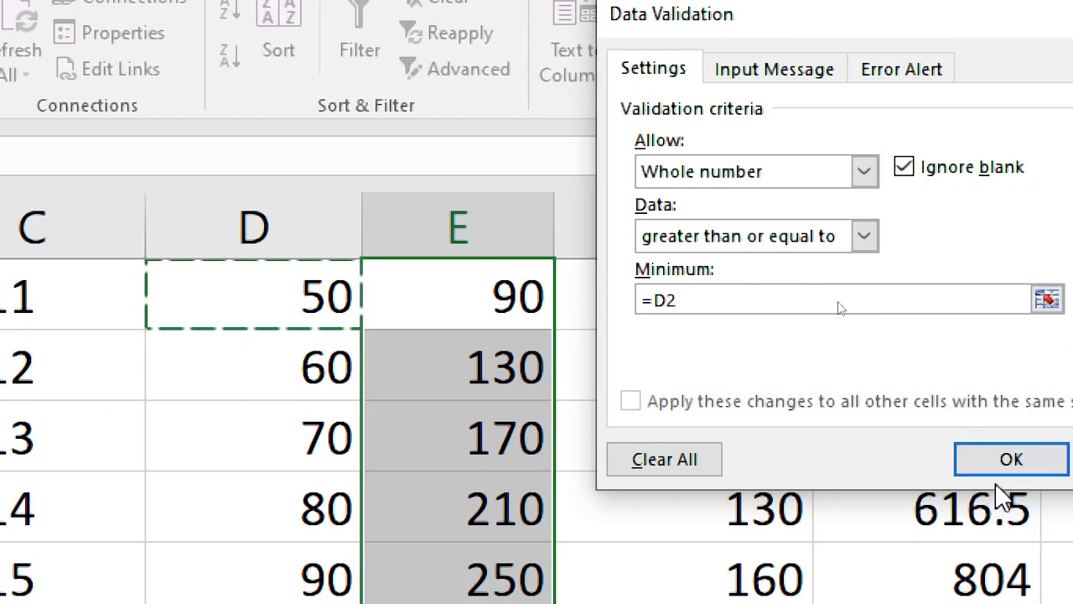
pyautogui.click(1023, 461)
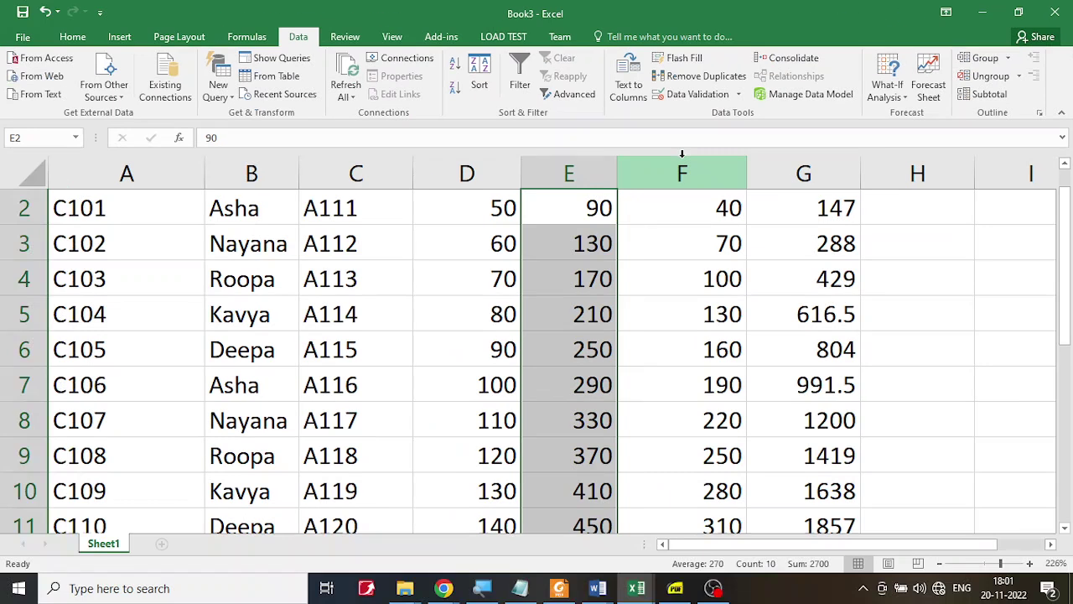
# Step: Reopen the data validation rule of the current readings and try the range D2:D11 as its minimum
pyautogui.click(702, 97)
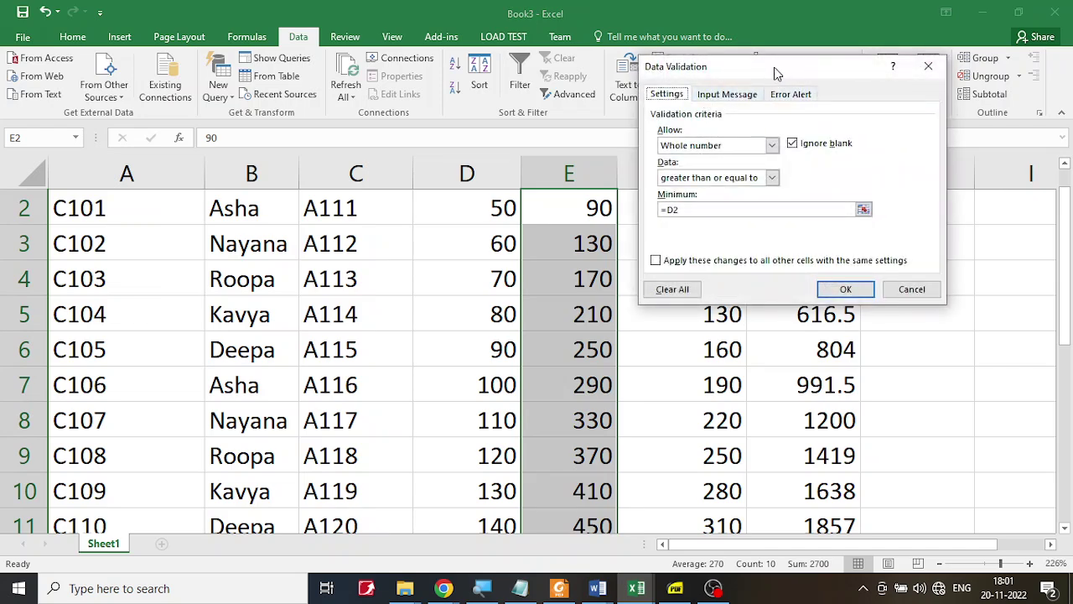
pyautogui.moveTo(776, 74); pyautogui.dragTo(772, 74)
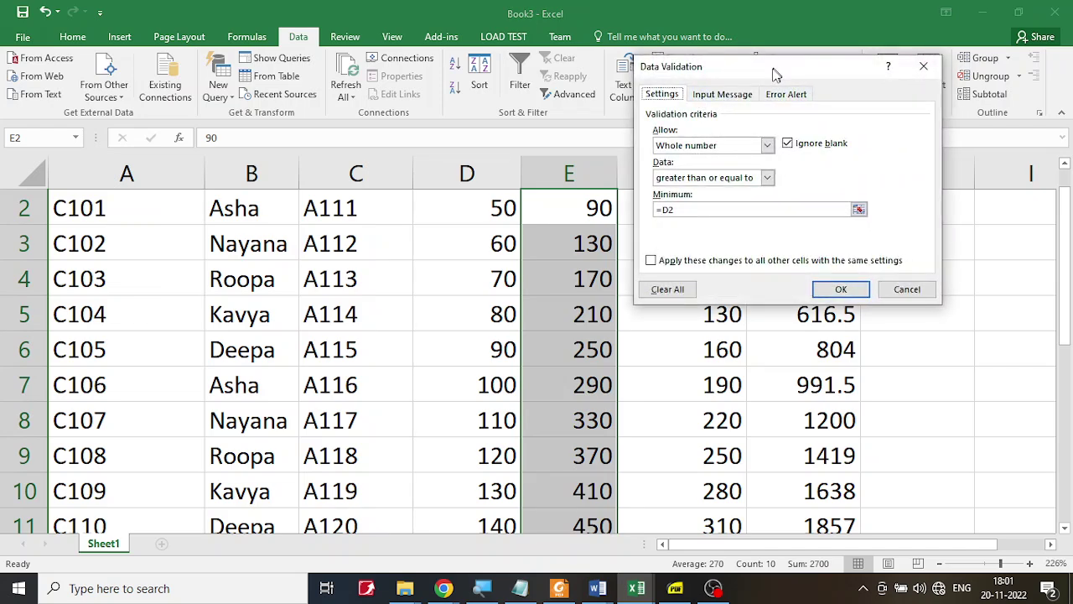
pyautogui.click(858, 210)
pyautogui.moveTo(499, 208); pyautogui.dragTo(491, 448)
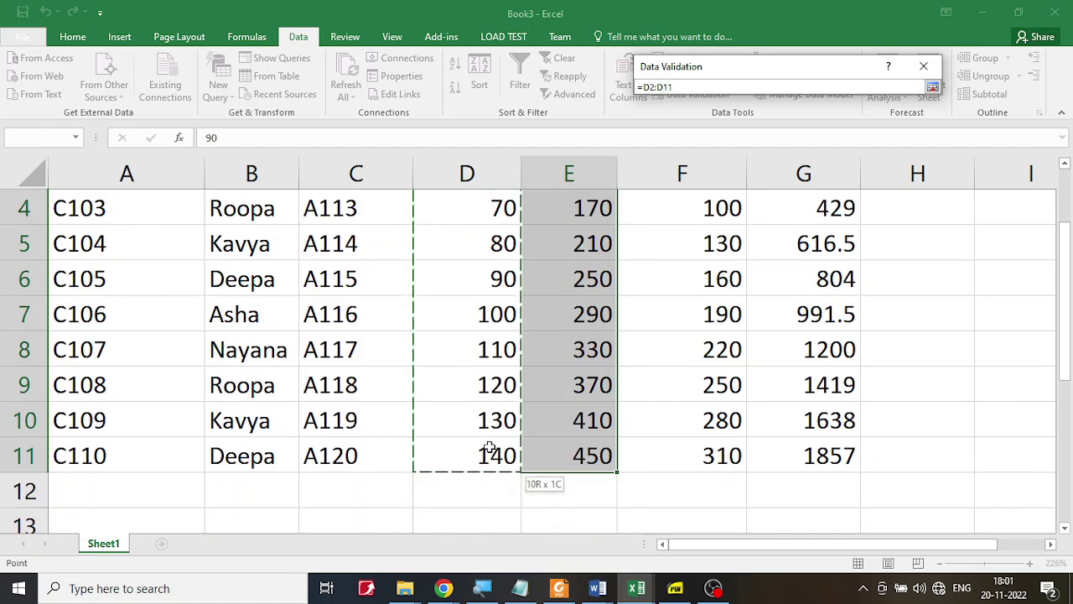
pyautogui.scroll(1, 563, 263)
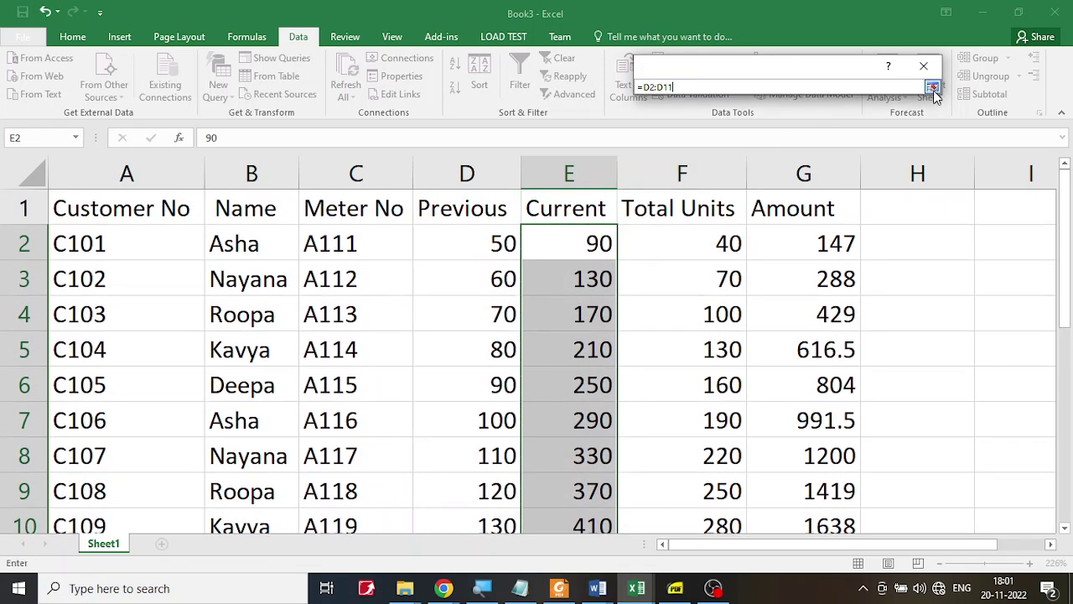
pyautogui.click(933, 88)
pyautogui.click(795, 94)
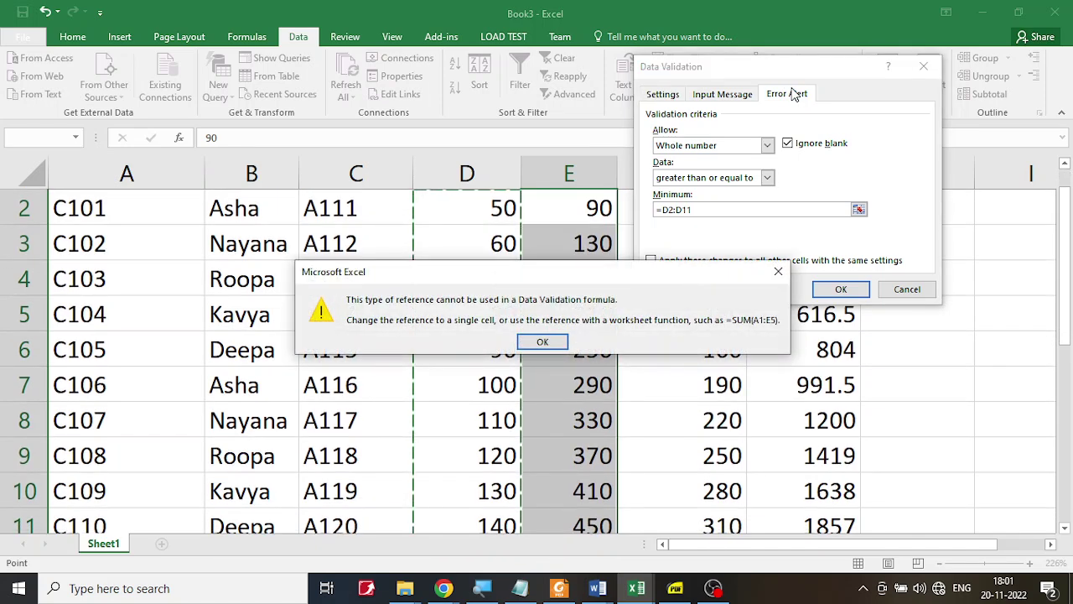
pyautogui.click(543, 341)
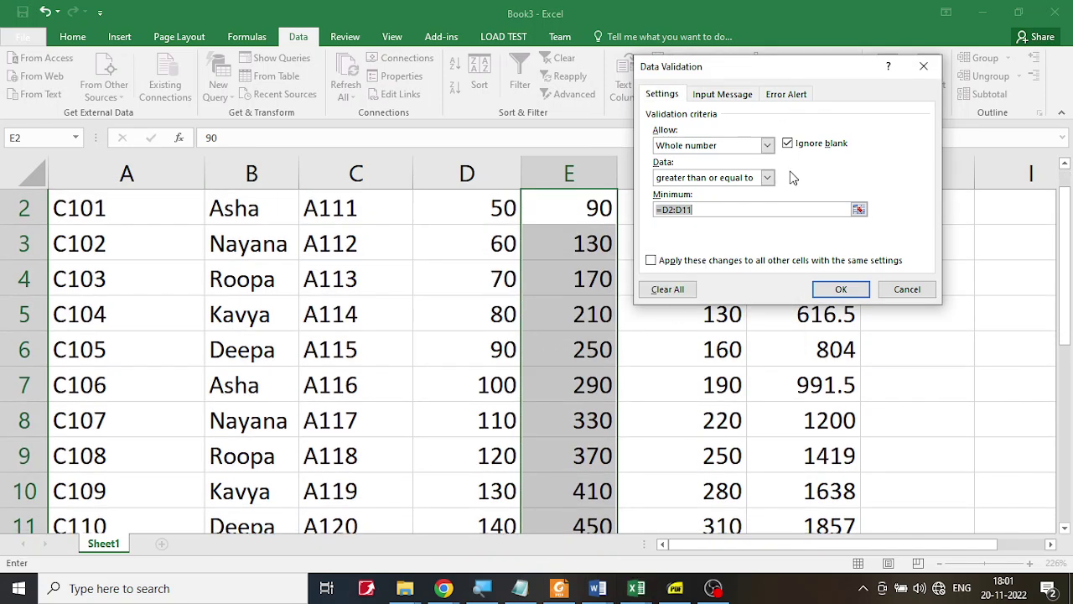
# Step: Set the validation minimum back to the single cell =D2 and title the Stop error alert "Meter Reading"
pyautogui.press('BackSpace')
pyautogui.click(482, 202)
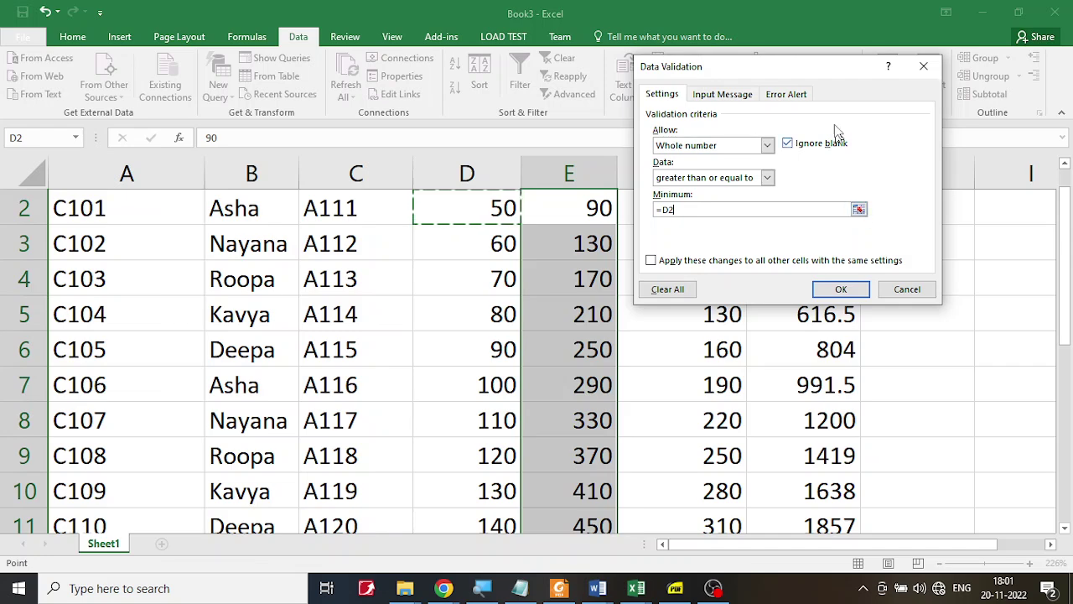
pyautogui.click(784, 94)
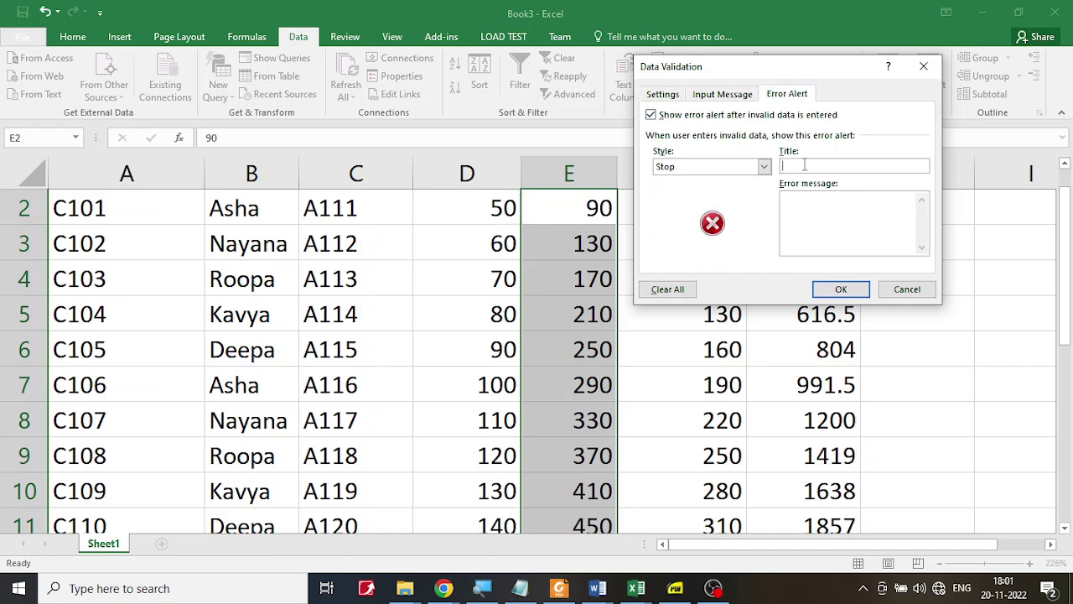
pyautogui.moveTo(766, 67); pyautogui.dragTo(637, 184)
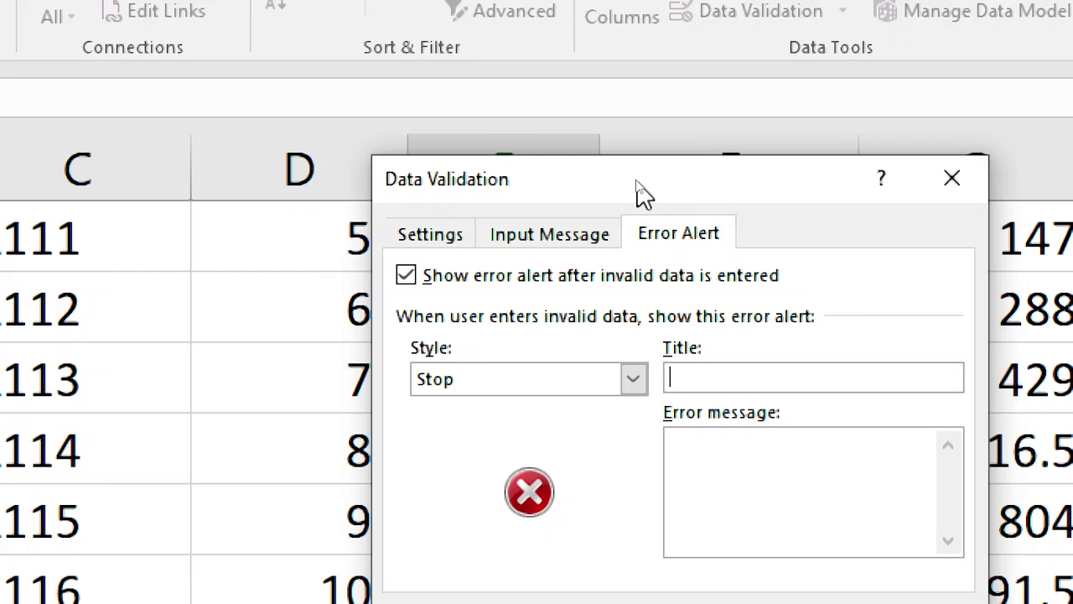
pyautogui.write('Meter Re')
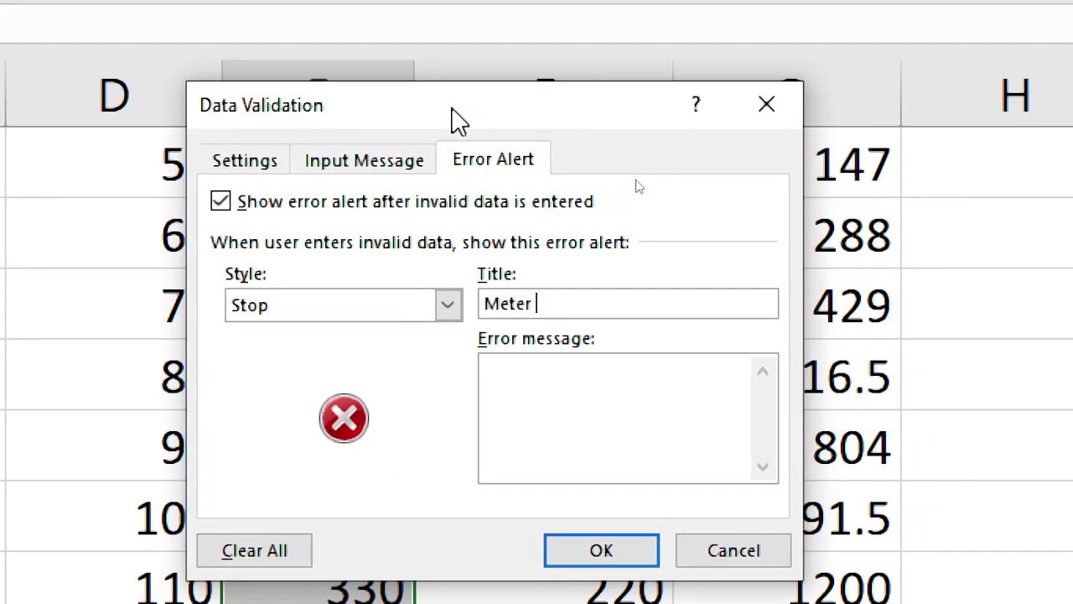
pyautogui.write('ading')
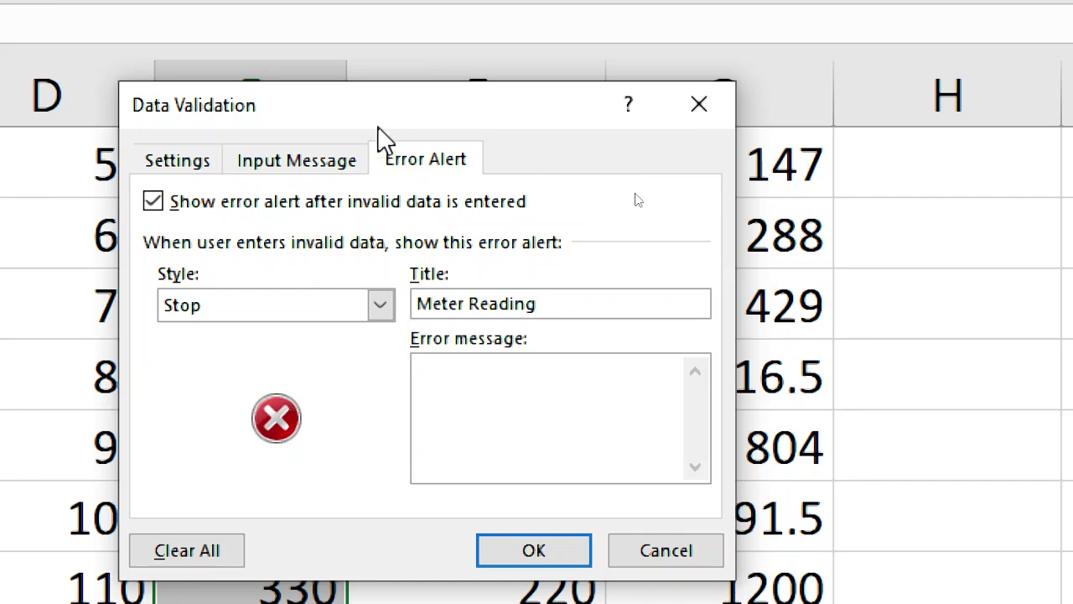
# Step: Enter the error message "Current reading must be greater than previous reading" and apply the validation rule to the current readings
pyautogui.write('urrent read')
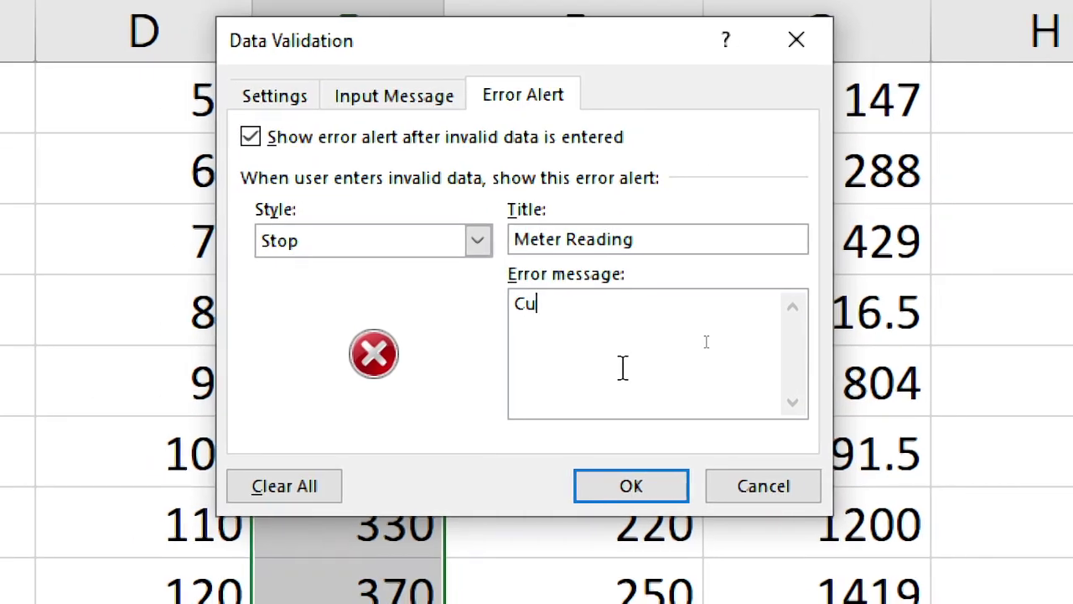
pyautogui.write('ing must ')
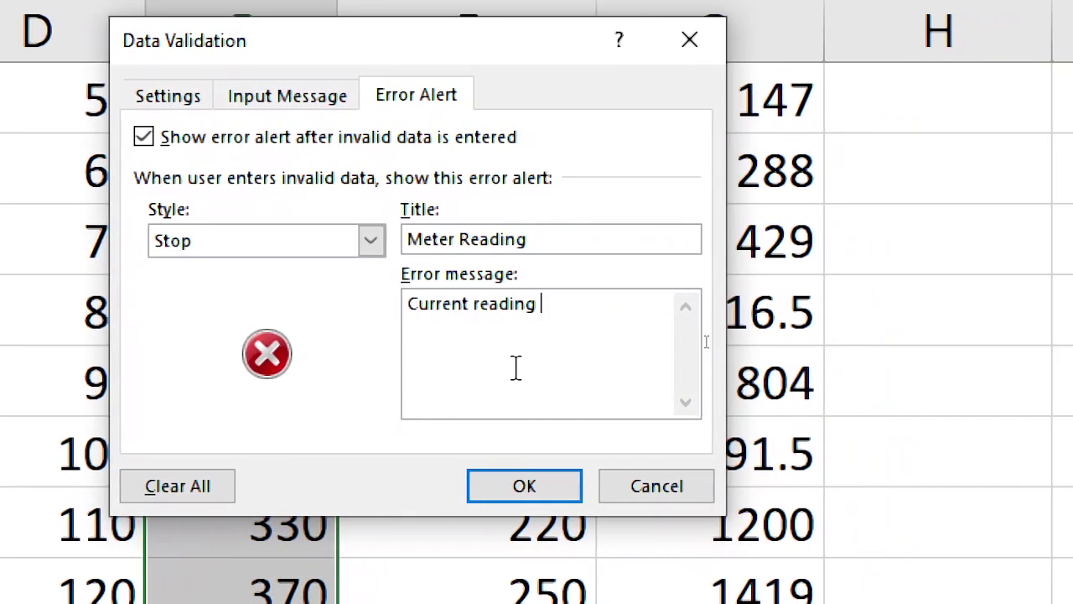
pyautogui.write('be f')
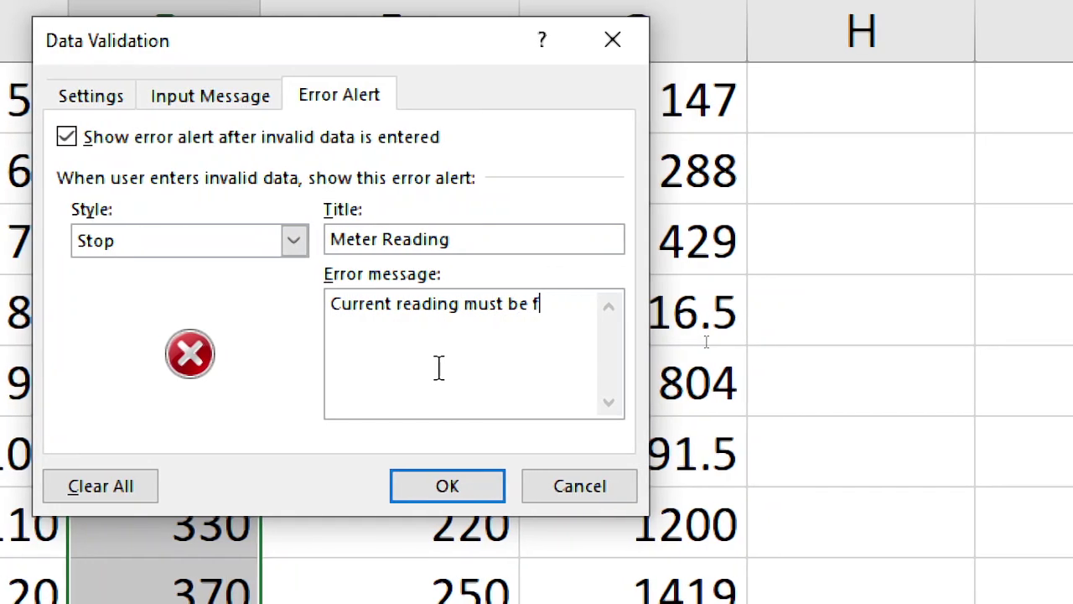
pyautogui.press('BackSpace')
pyautogui.write('greater than pre')
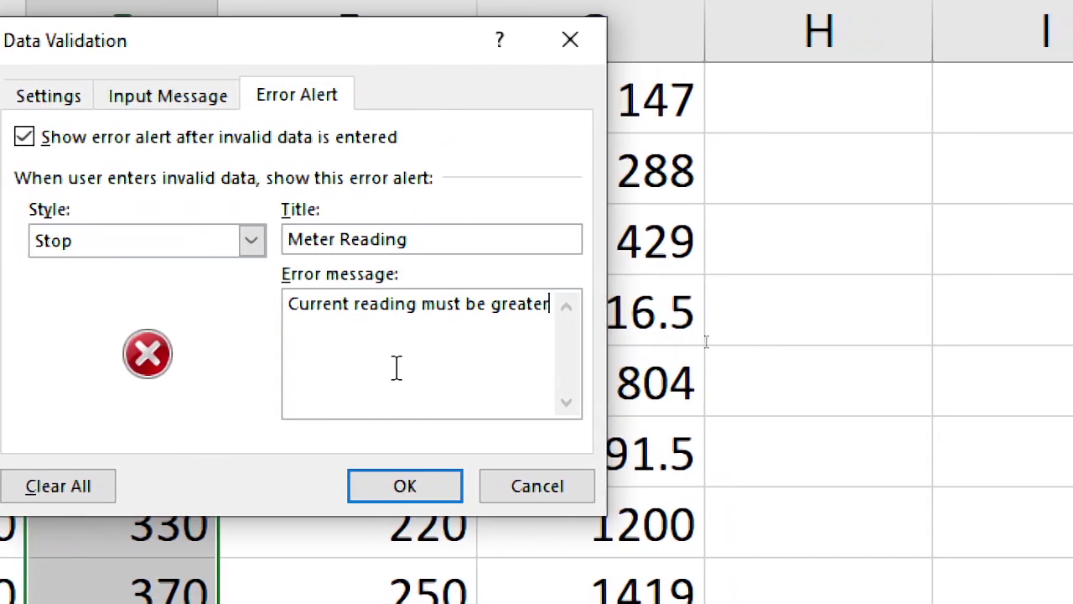
pyautogui.write('vious reading')
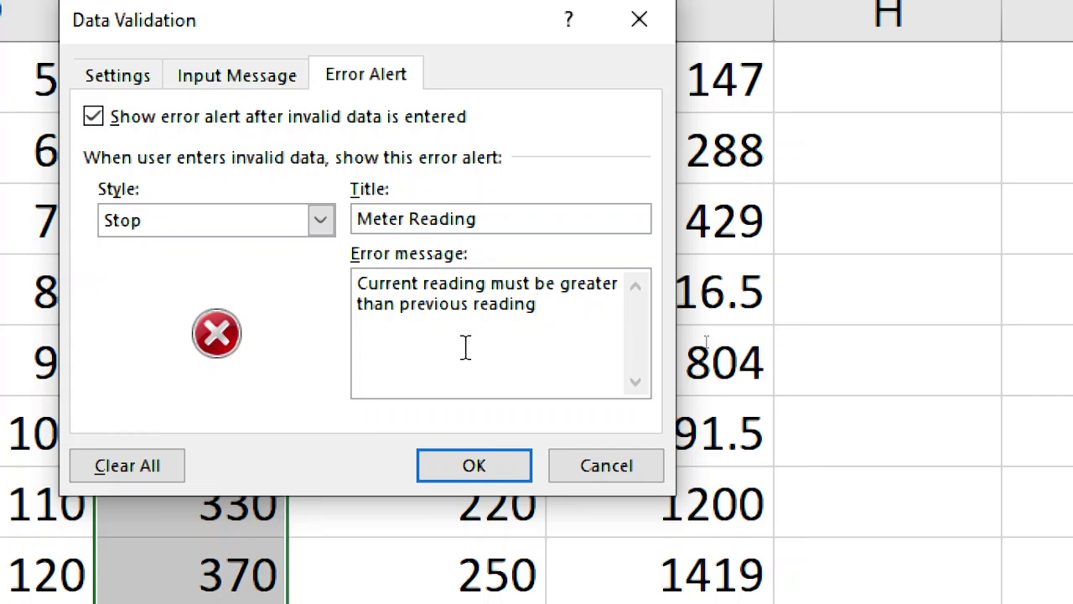
pyautogui.click(241, 84)
pyautogui.click(411, 77)
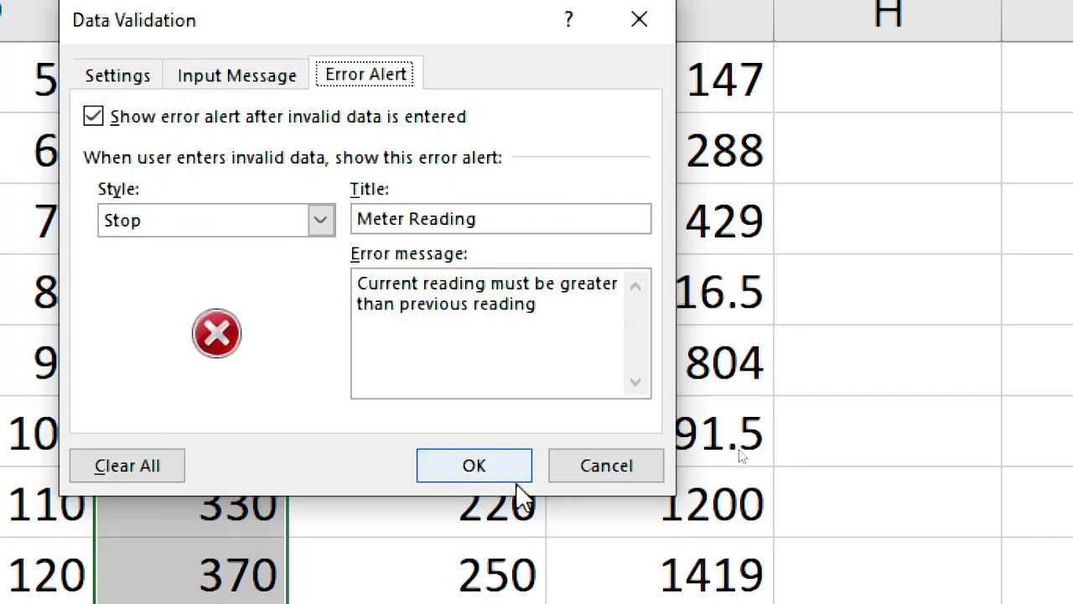
pyautogui.click(507, 466)
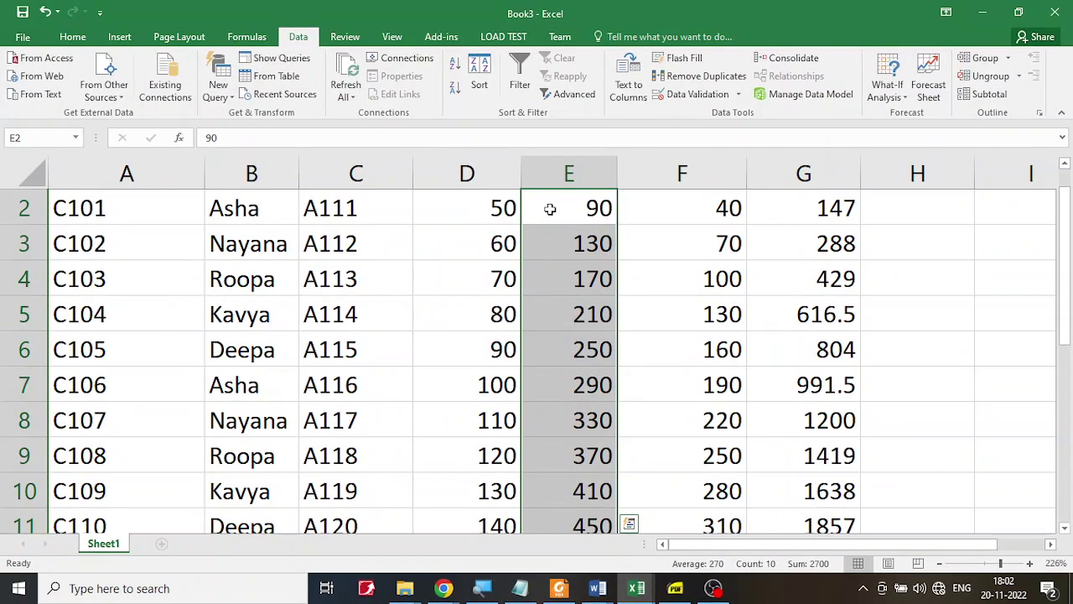
# Step: Test the validation rule by trying to enter 30 as the first customer's current reading in E2
pyautogui.scroll(1, 922, 336)
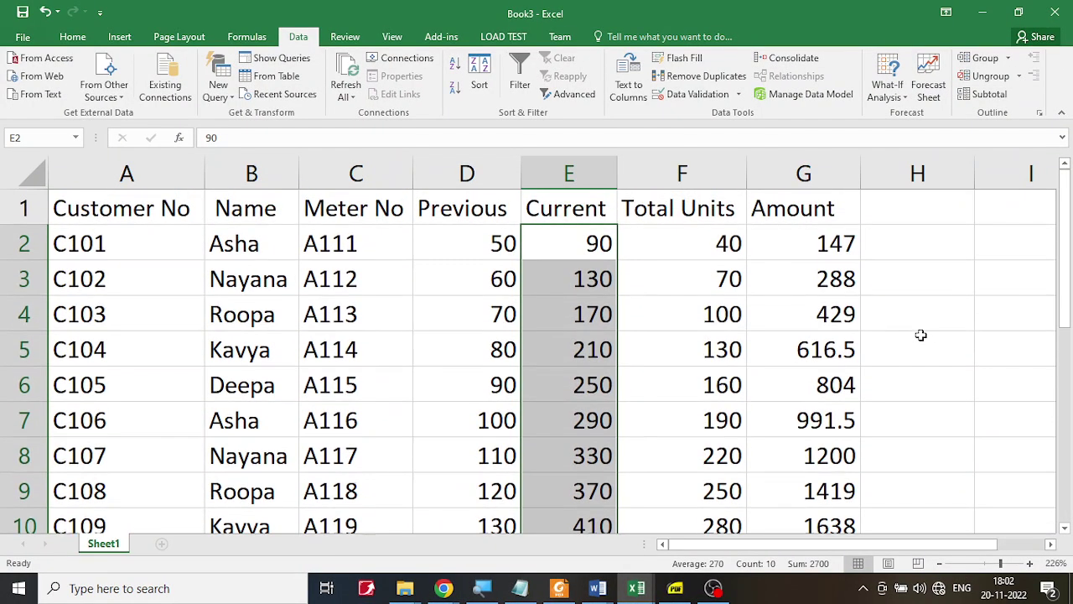
pyautogui.click(594, 239)
pyautogui.click(499, 240)
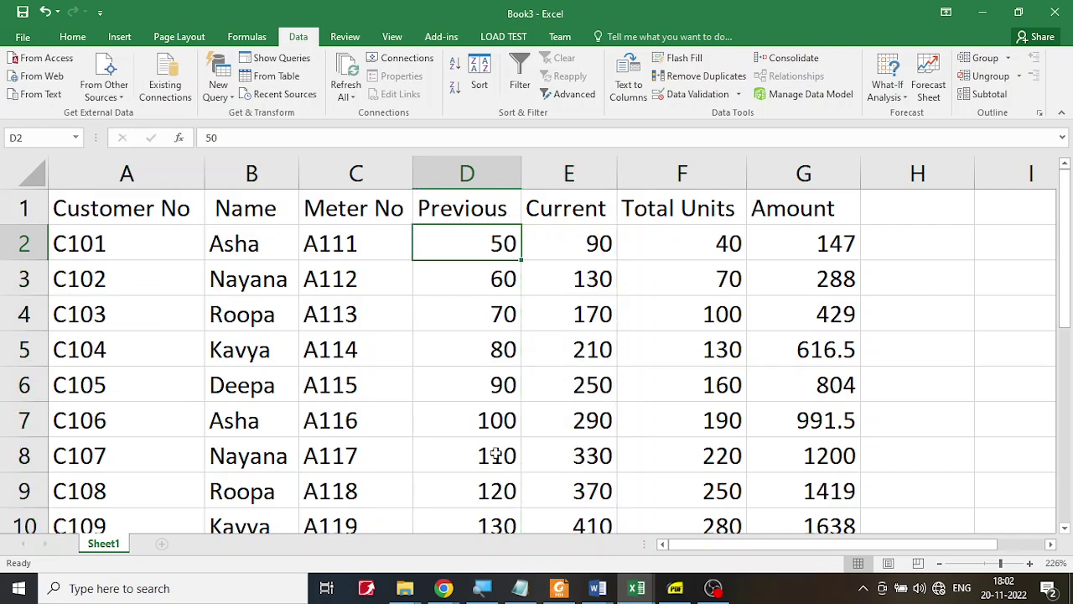
pyautogui.click(594, 245)
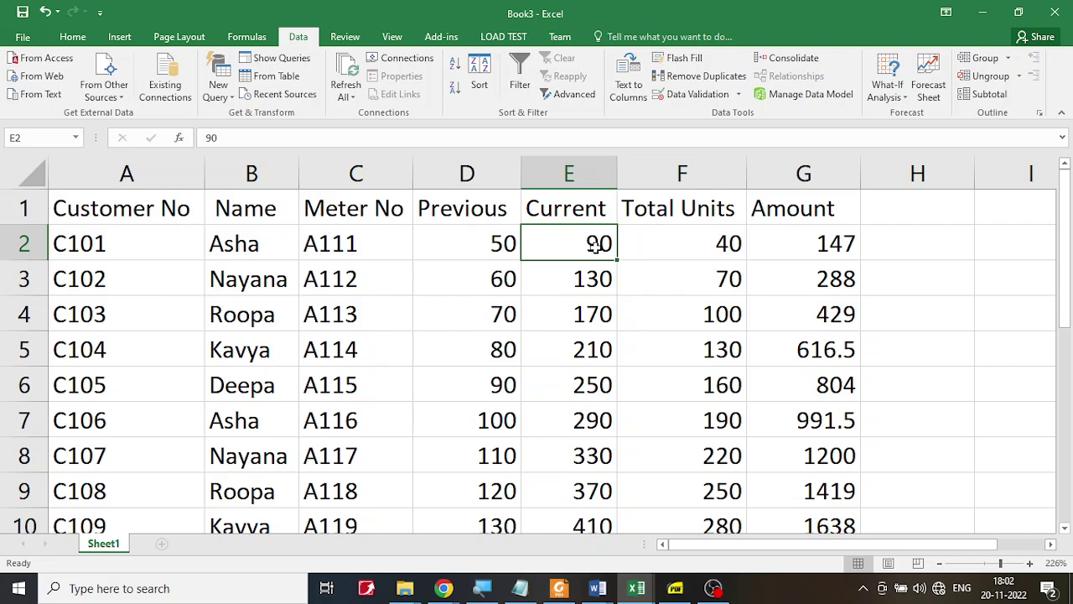
pyautogui.write('30')
pyautogui.press('Return')
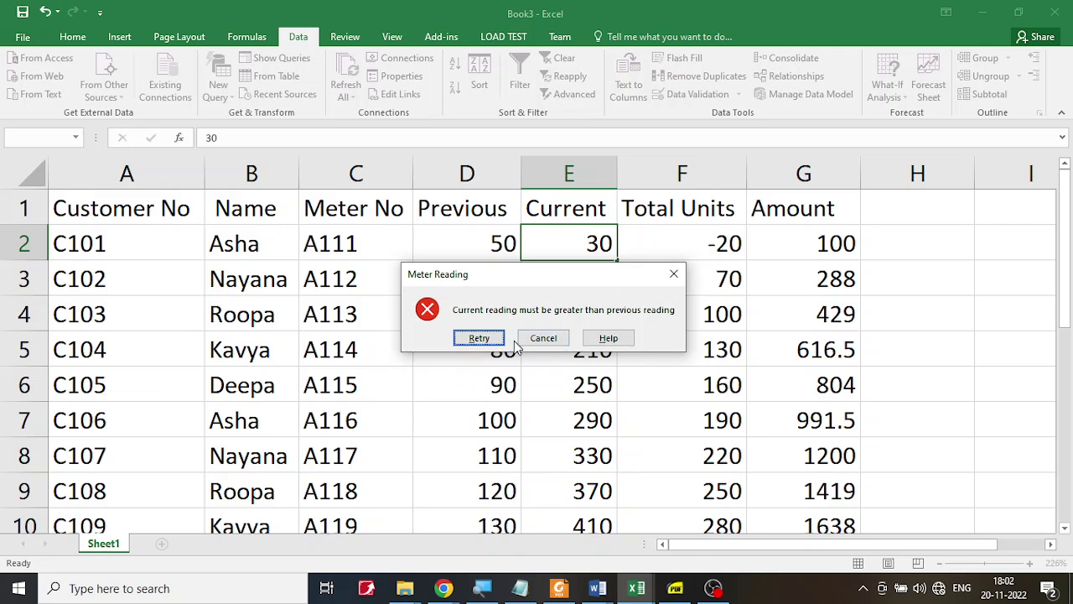
# Step: Retry the entry in E2 with a current reading of 78
pyautogui.click(479, 338)
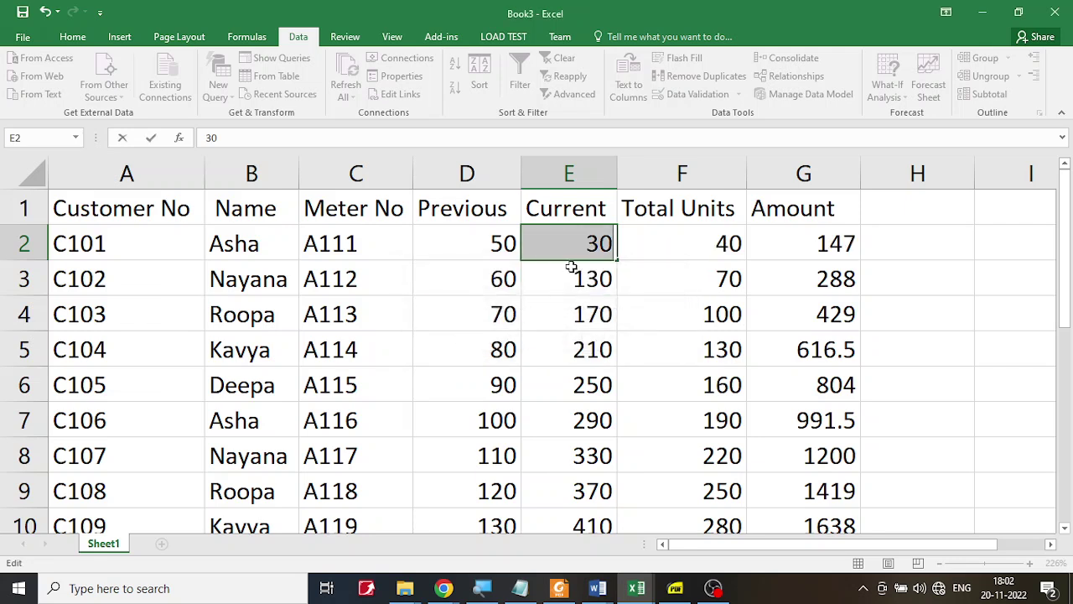
pyautogui.write('78')
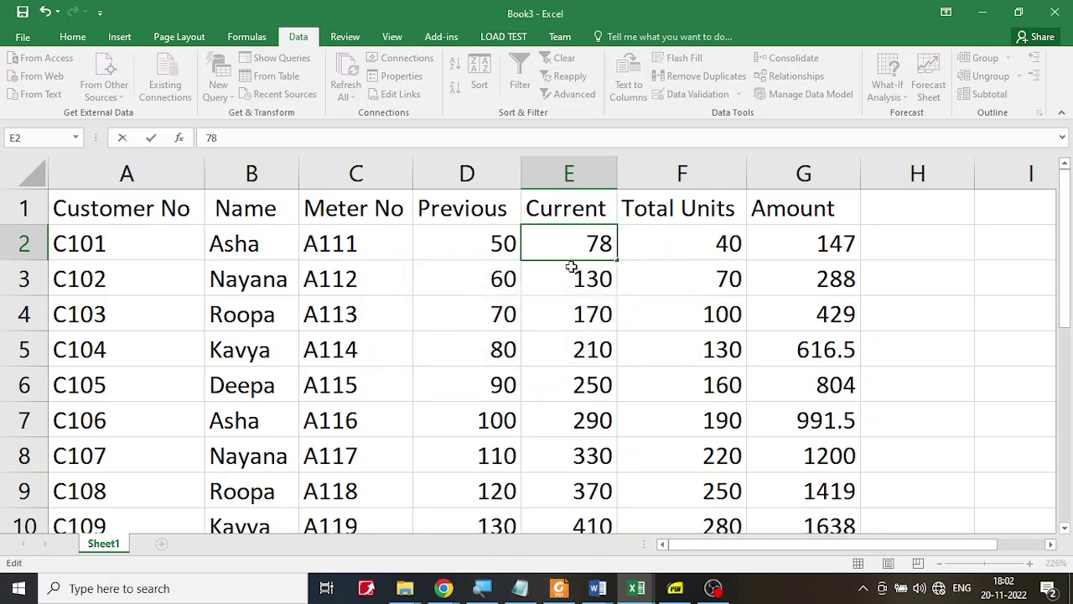
pyautogui.press('Return')
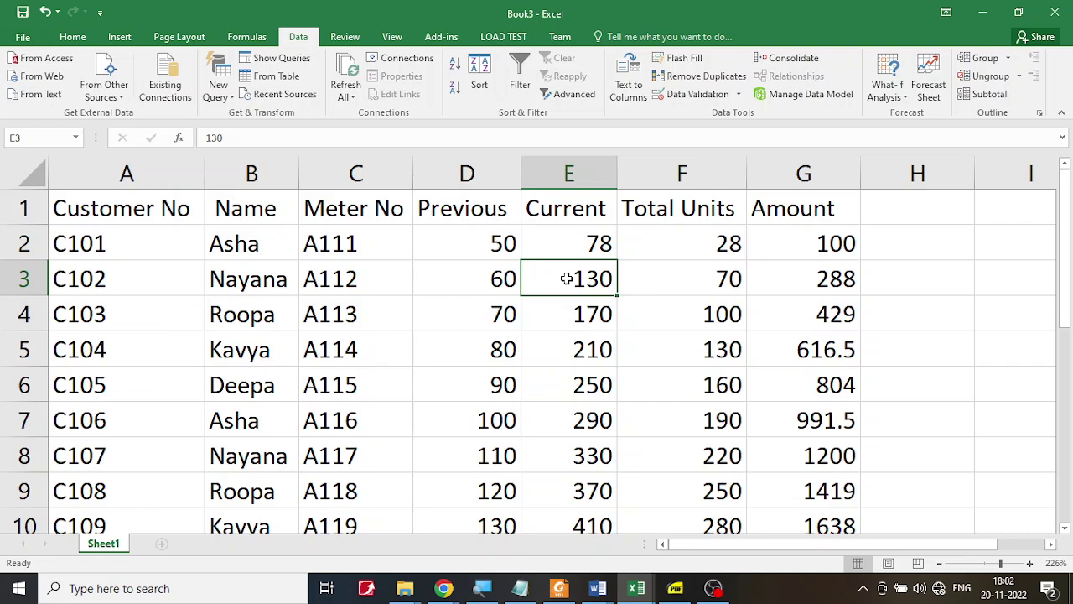
# Step: Try to enter 45 as customer C102's current reading in E3 and dismiss the entry
pyautogui.write('45')
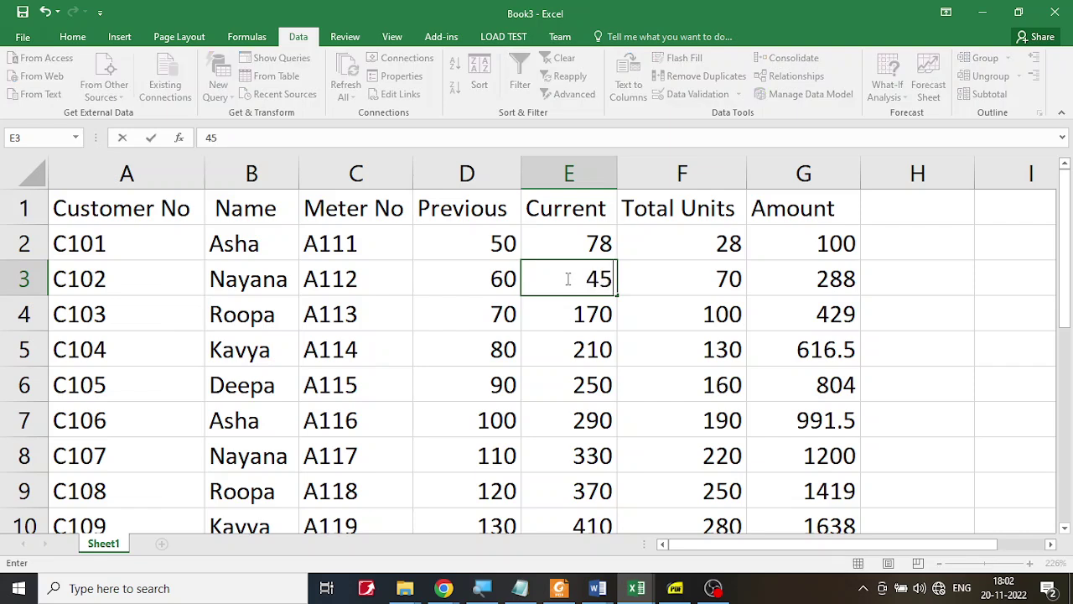
pyautogui.press('Return')
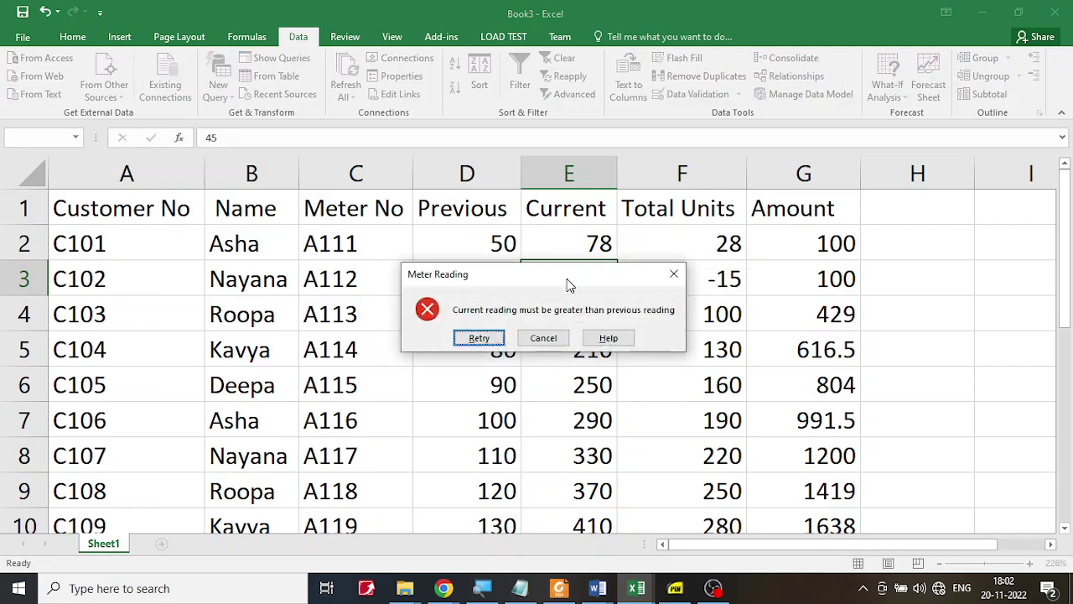
pyautogui.click(672, 278)
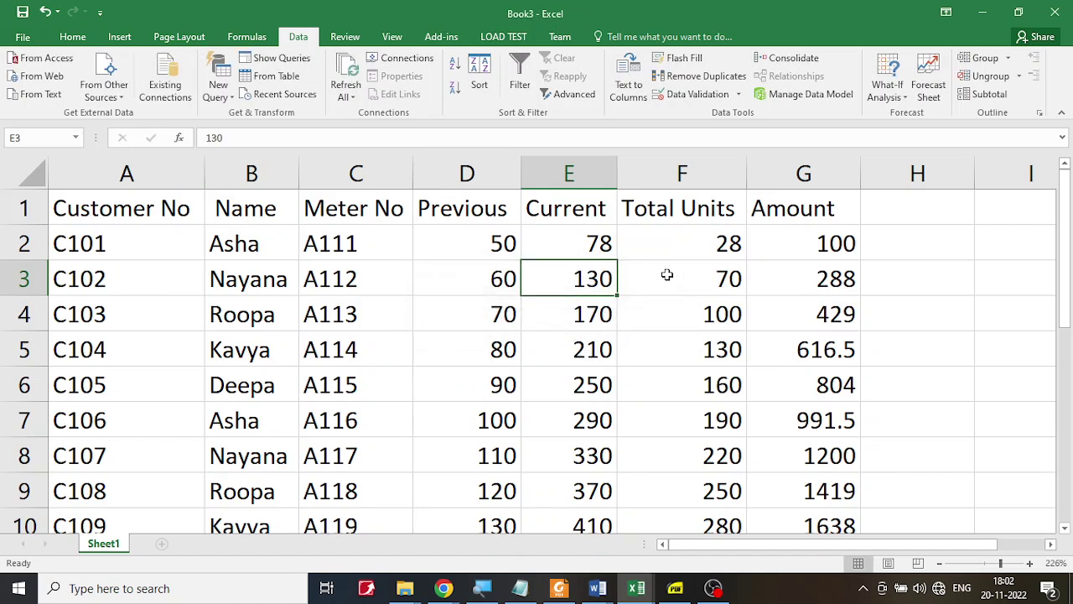
# Step: Change the first customer's previous reading in D2 to 780
pyautogui.doubleClick(498, 241)
pyautogui.moveTo(498, 241); pyautogui.dragTo(479, 238)
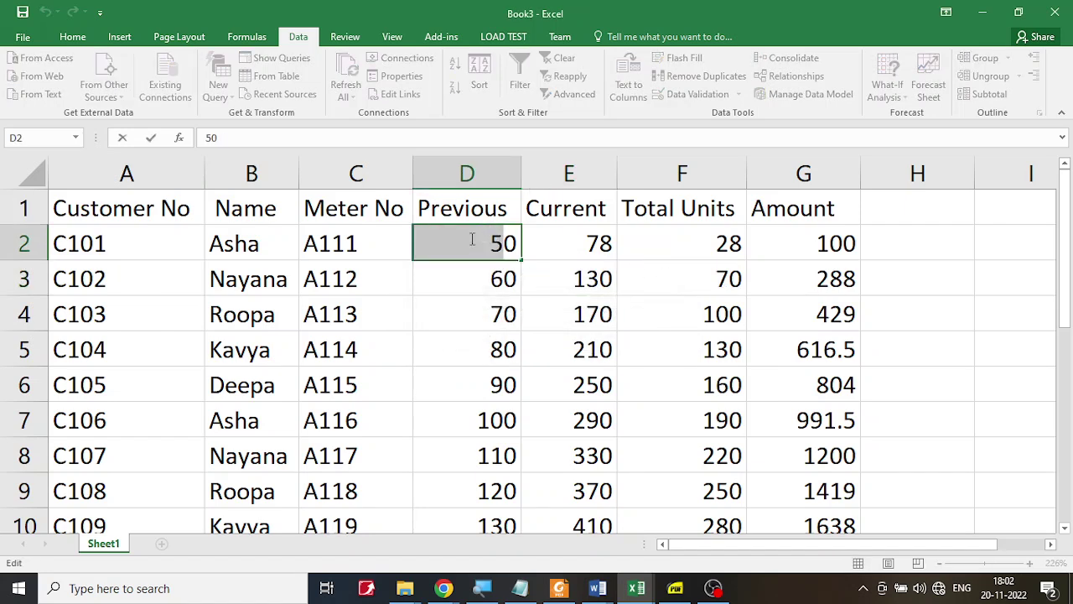
pyautogui.write('78')
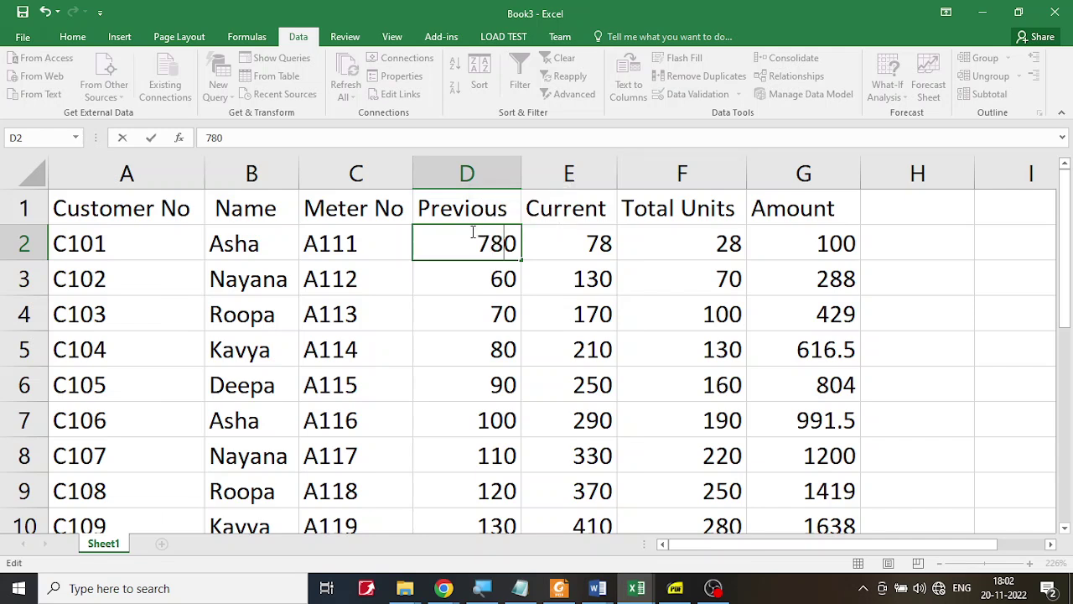
pyautogui.press('Return')
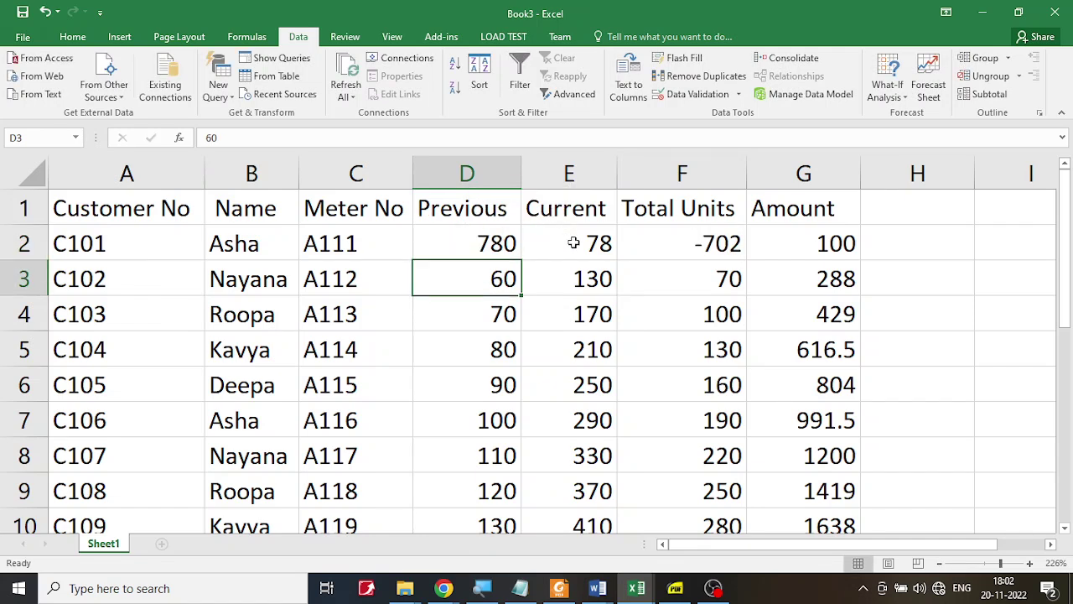
# Step: Test the validation rule with 45 as customer C102's current reading in E3, and retry the entry with 61
pyautogui.click(592, 242)
pyautogui.click(505, 243)
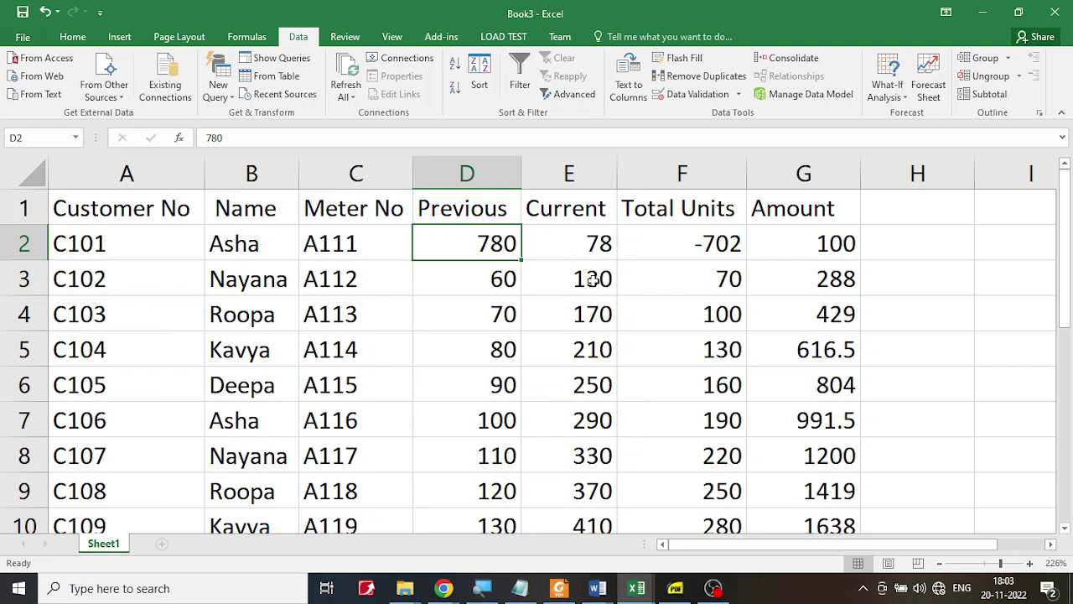
pyautogui.click(593, 280)
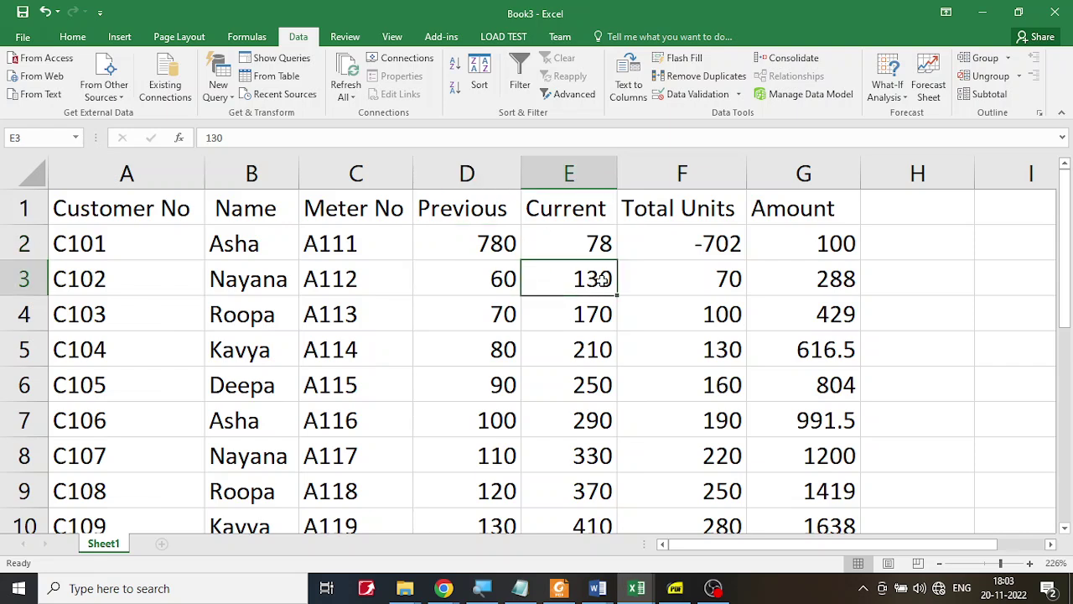
pyautogui.write('45')
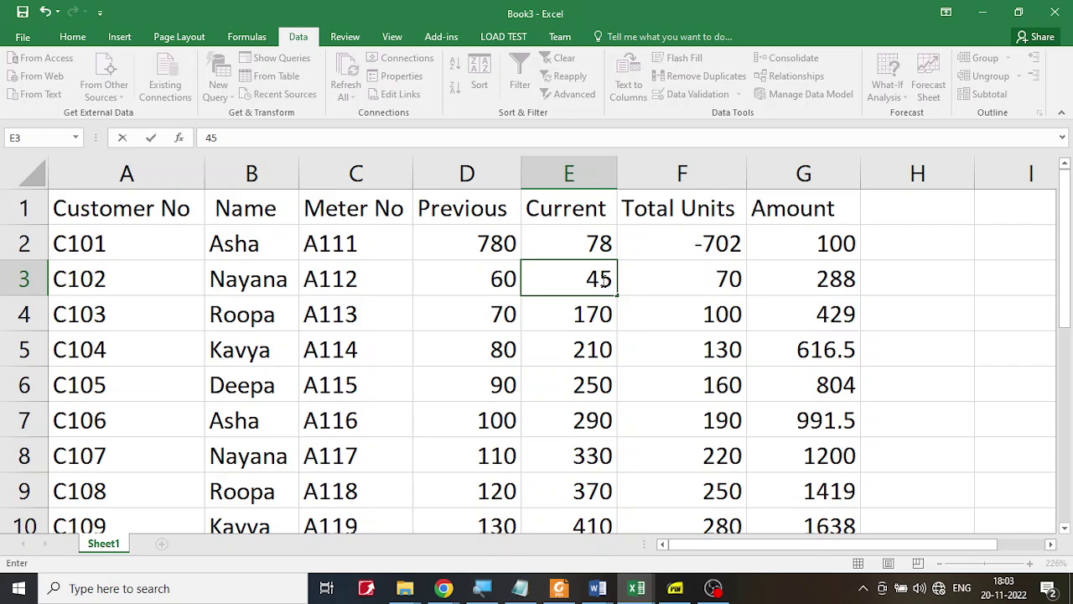
pyautogui.press('Return')
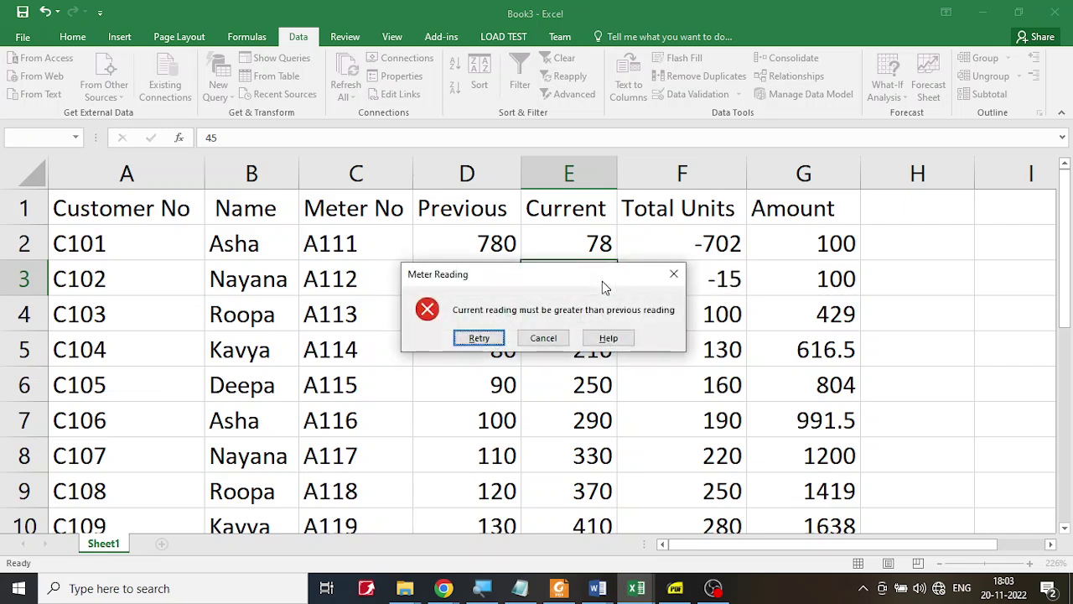
pyautogui.moveTo(602, 280); pyautogui.dragTo(879, 323)
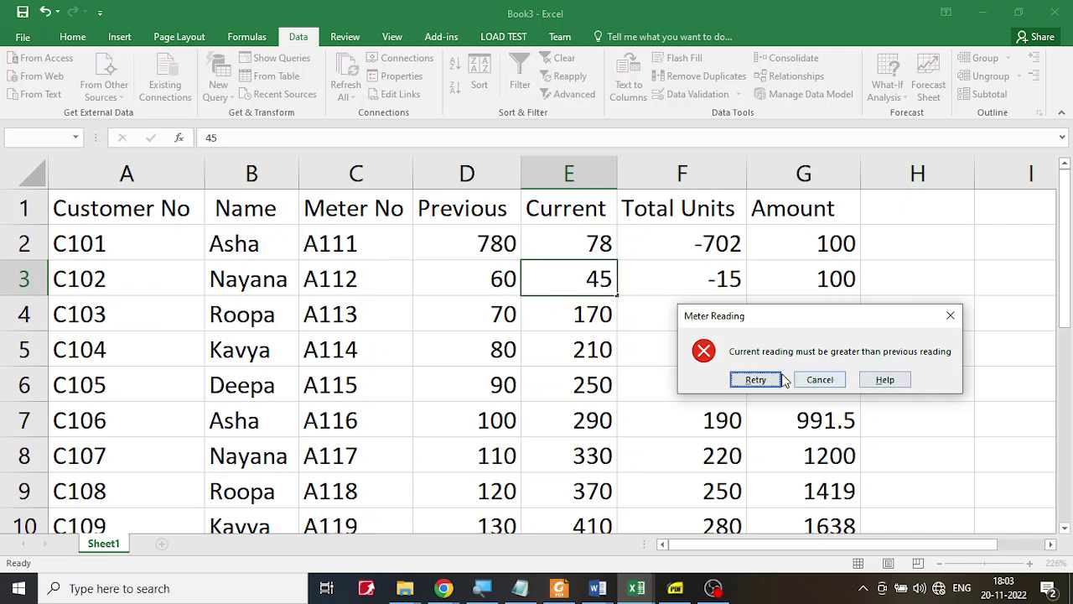
pyautogui.click(755, 380)
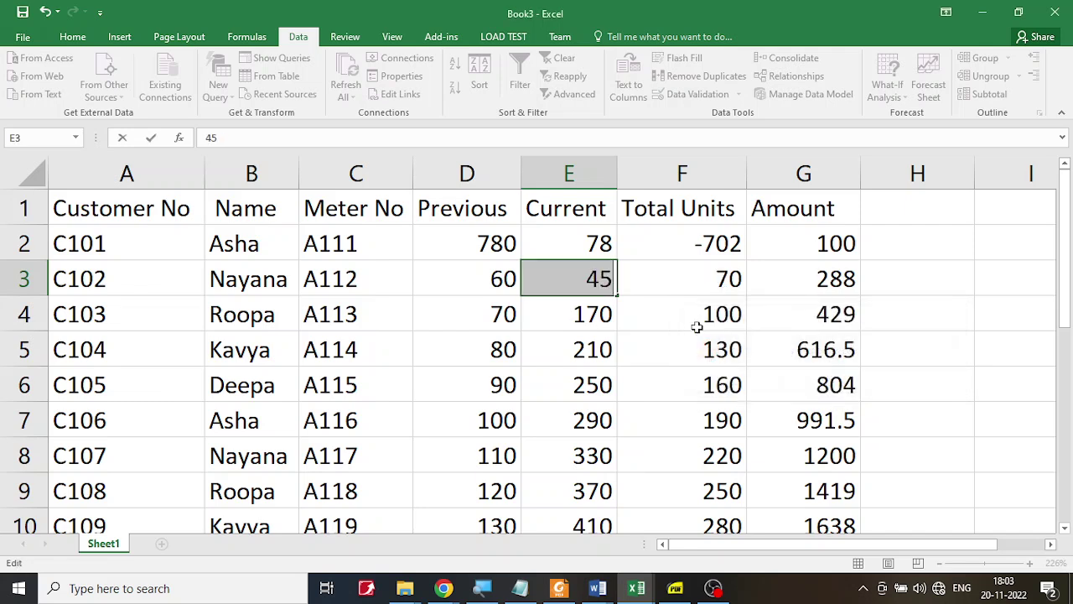
pyautogui.write('6')
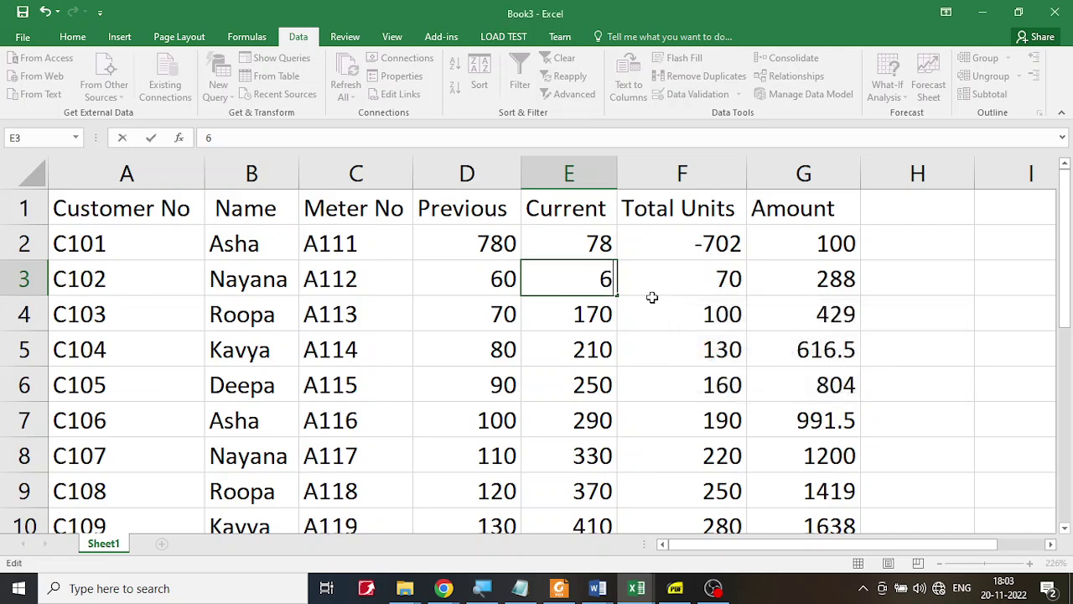
pyautogui.write('1')
pyautogui.press('Return')
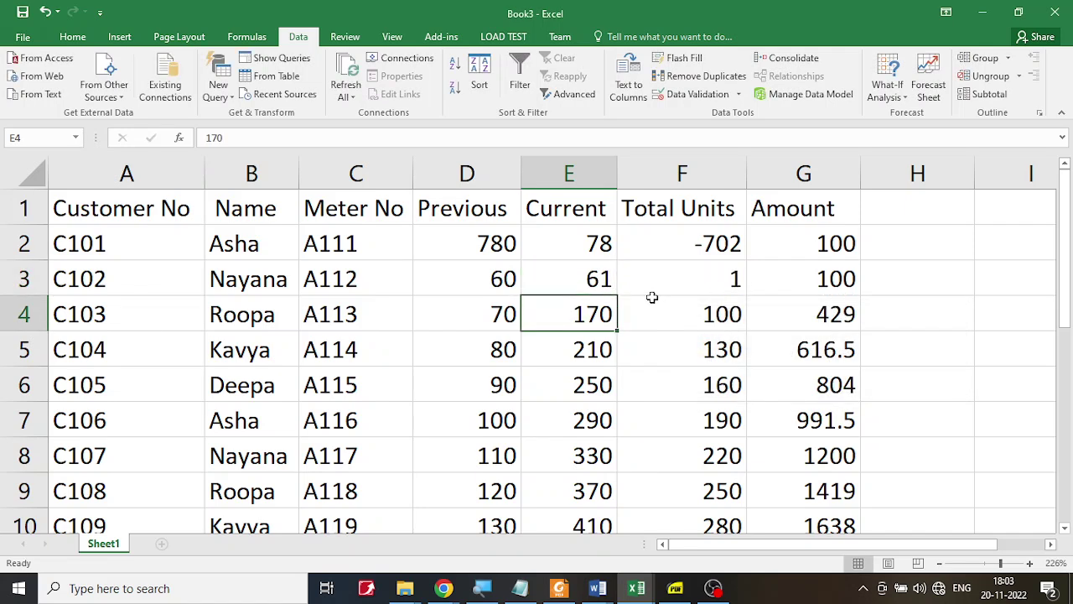
pyautogui.click(488, 277)
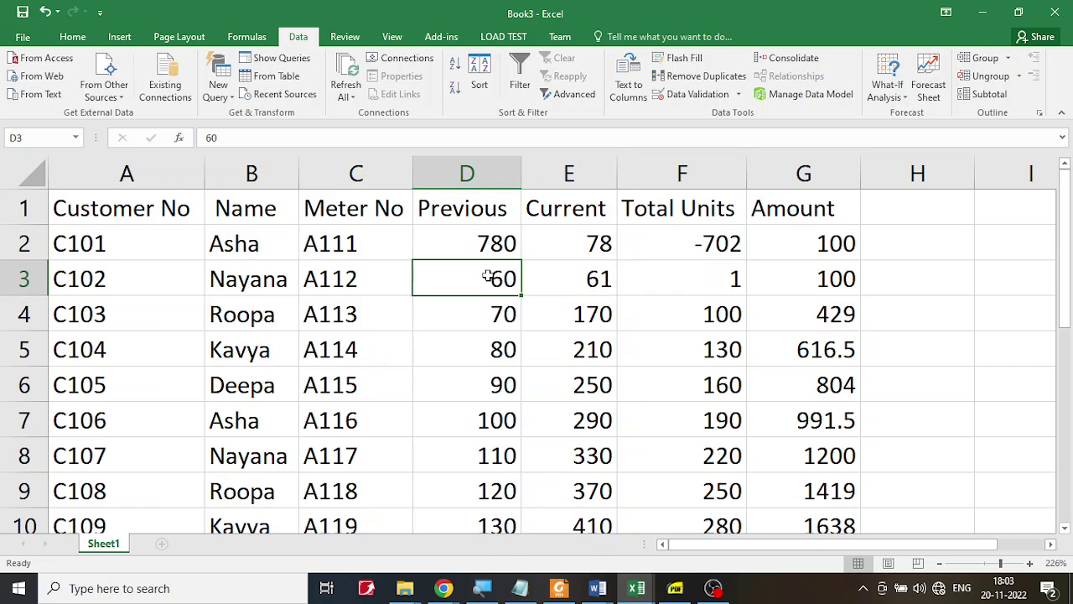
pyautogui.moveTo(575, 255); pyautogui.dragTo(493, 260)
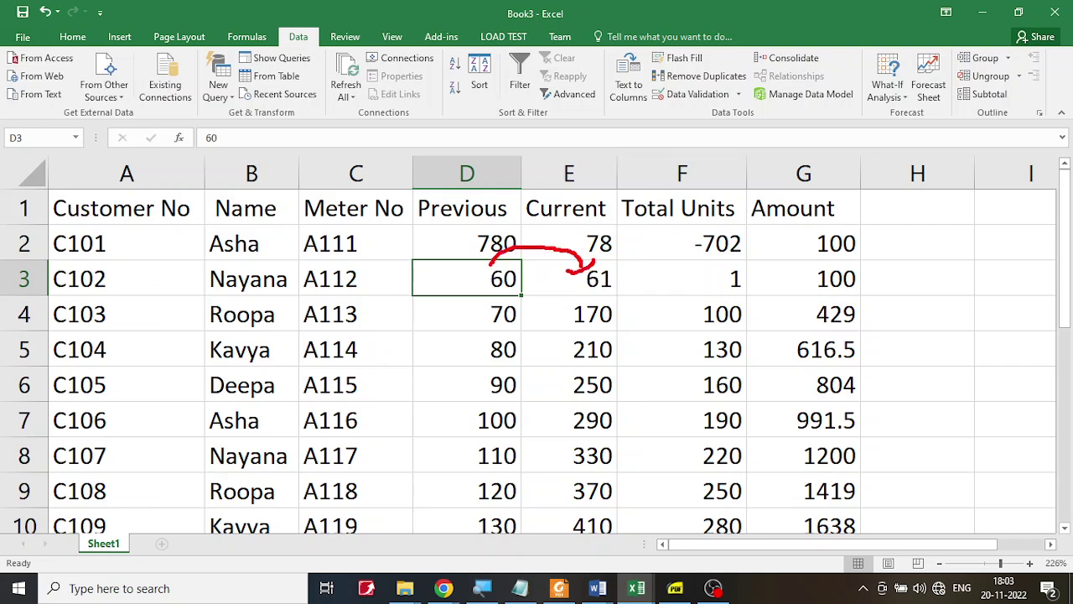
pyautogui.click(501, 321)
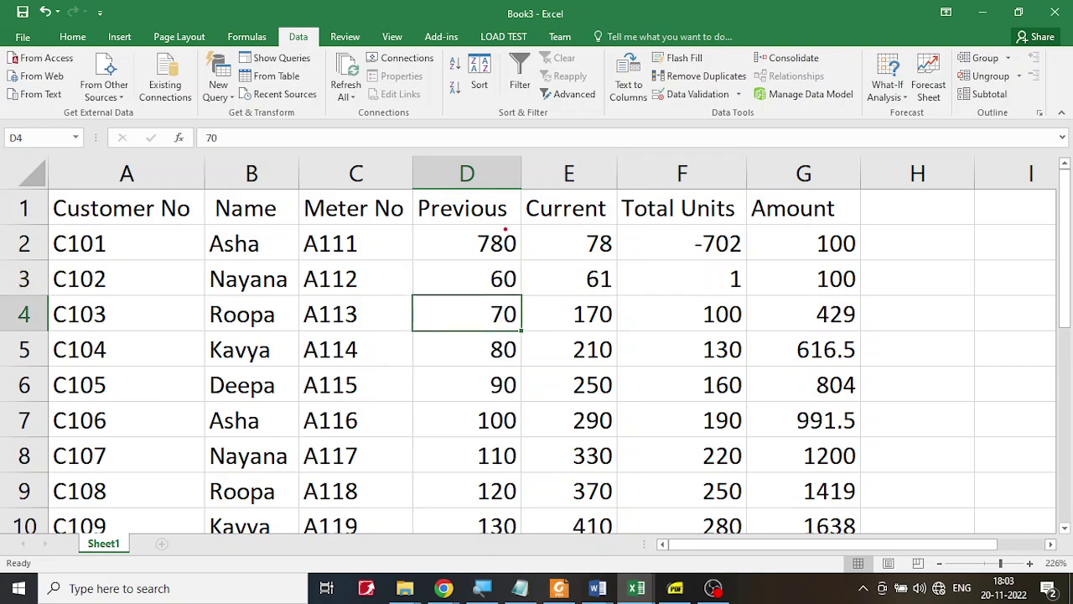
pyautogui.moveTo(505, 226)
pyautogui.mouseDown()
pyautogui.moveTo(471, 225)
pyautogui.moveTo(483, 262)
pyautogui.moveTo(575, 200)
pyautogui.mouseUp()
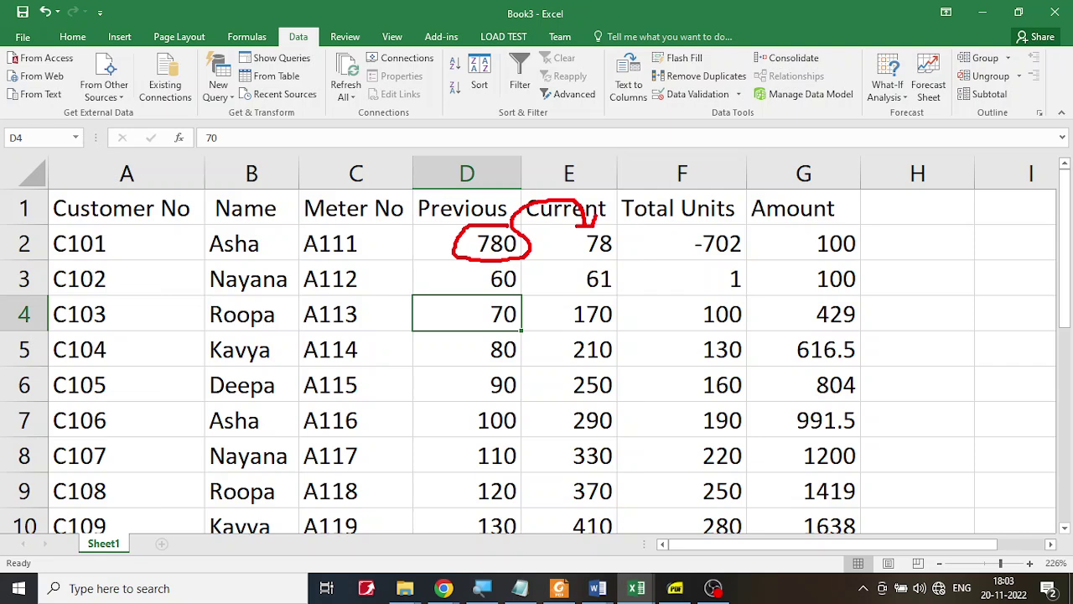
# Step: Test the validation rule with 63 as the first customer's current reading in E2, and retry the entry with 781
pyautogui.click(594, 254)
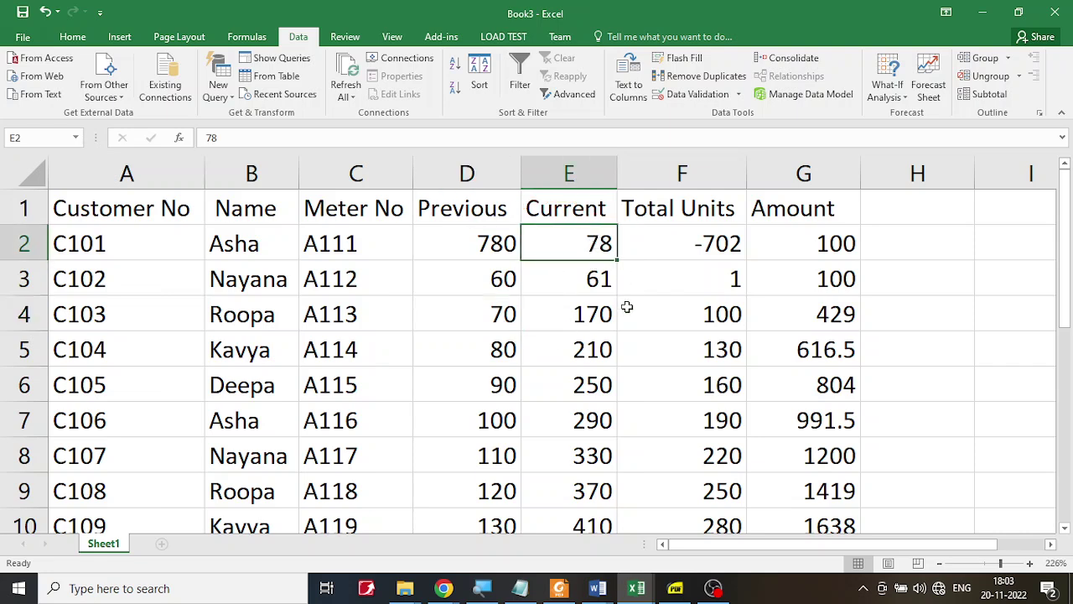
pyautogui.write('63')
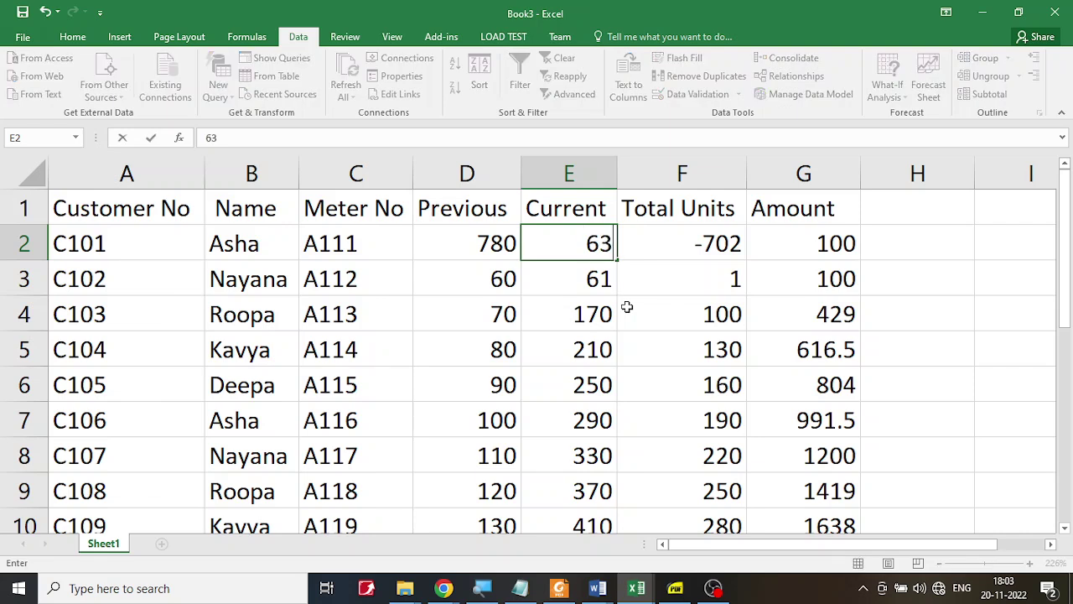
pyautogui.press('Return')
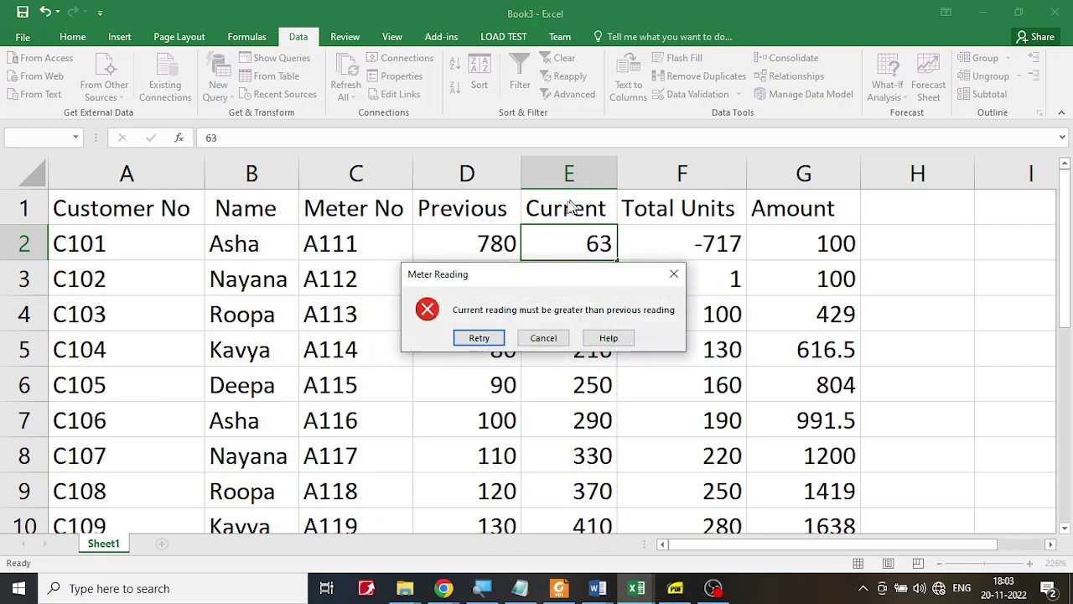
pyautogui.click(500, 341)
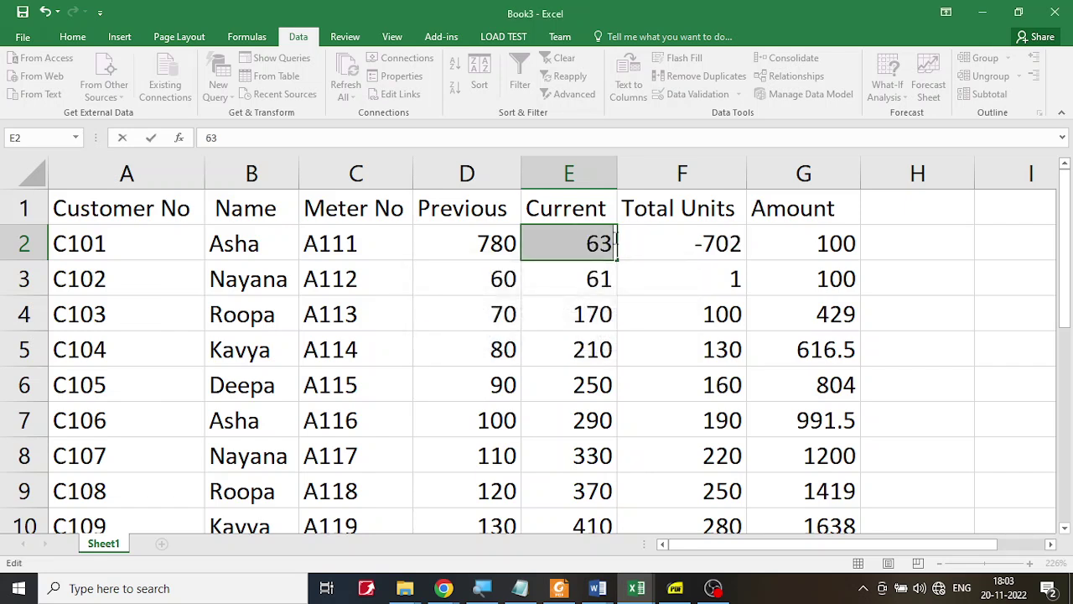
pyautogui.write('781')
pyautogui.press('Return')
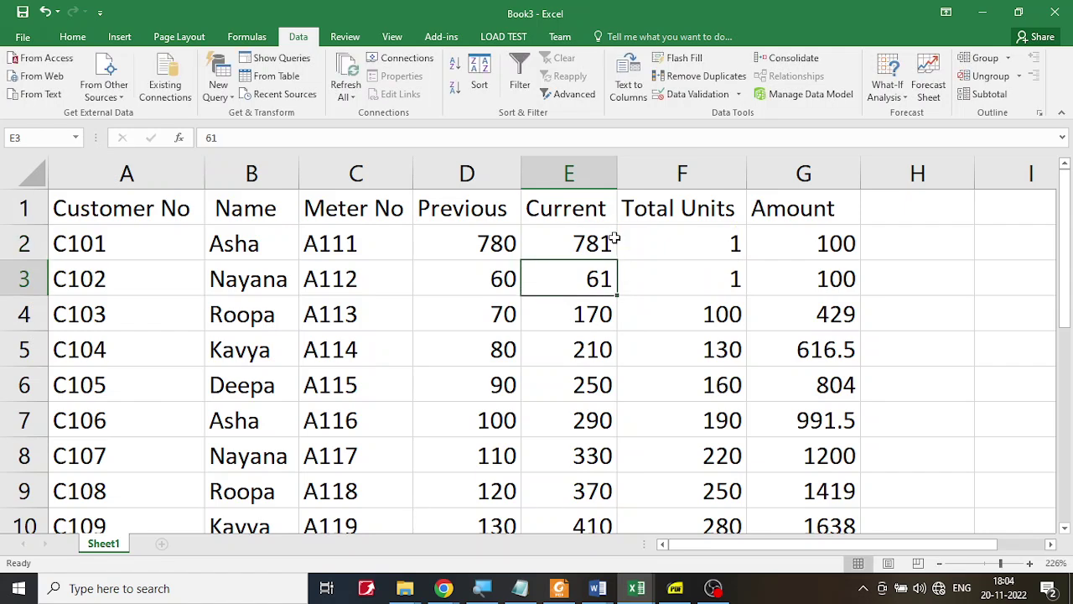
# Step: Change the first customer's previous reading in D2 to 1000
pyautogui.click(492, 244)
pyautogui.write('1000')
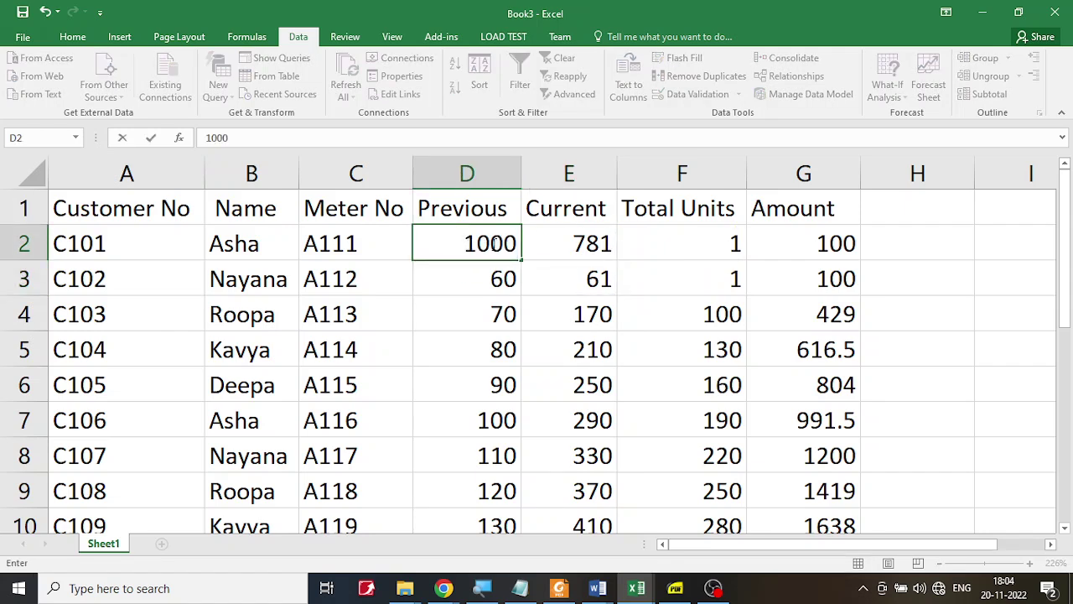
pyautogui.press('Return')
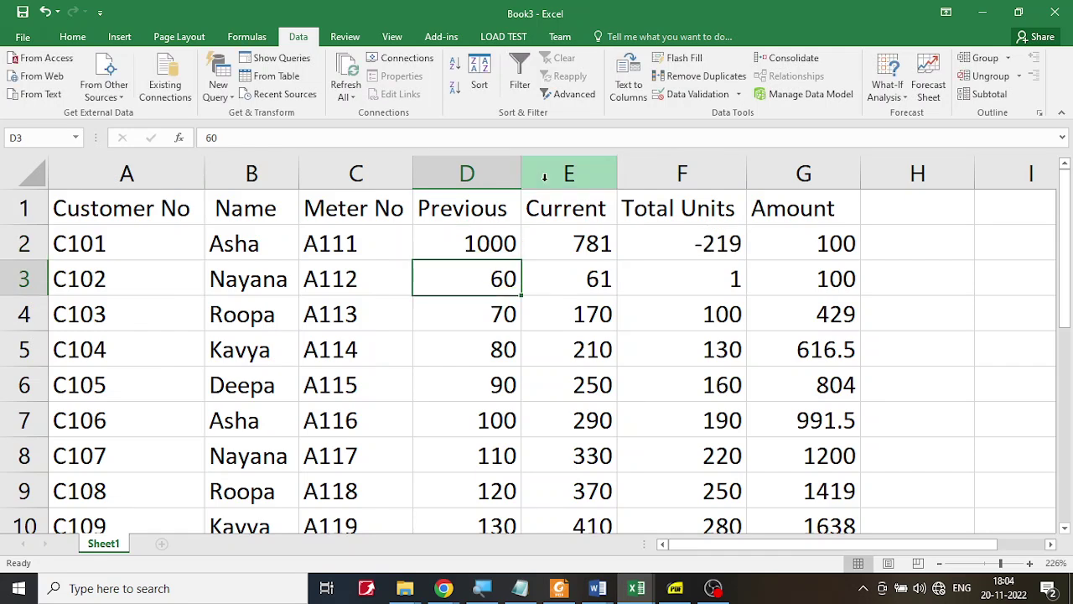
# Step: Set the first customer's previous reading in D2 to 50 and current reading in E2 to 56
pyautogui.click(591, 248)
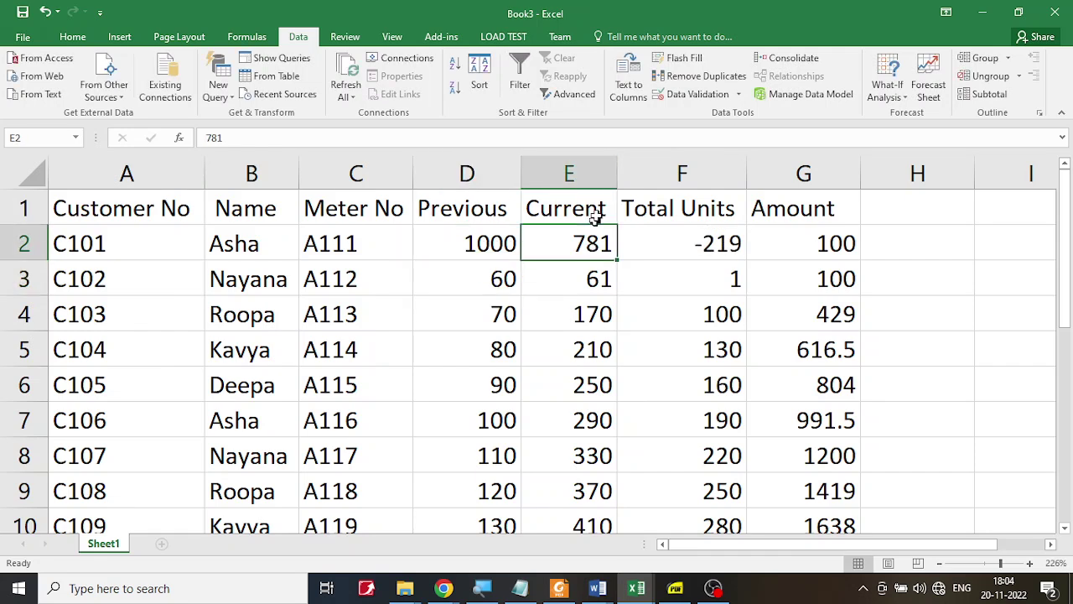
pyautogui.click(502, 243)
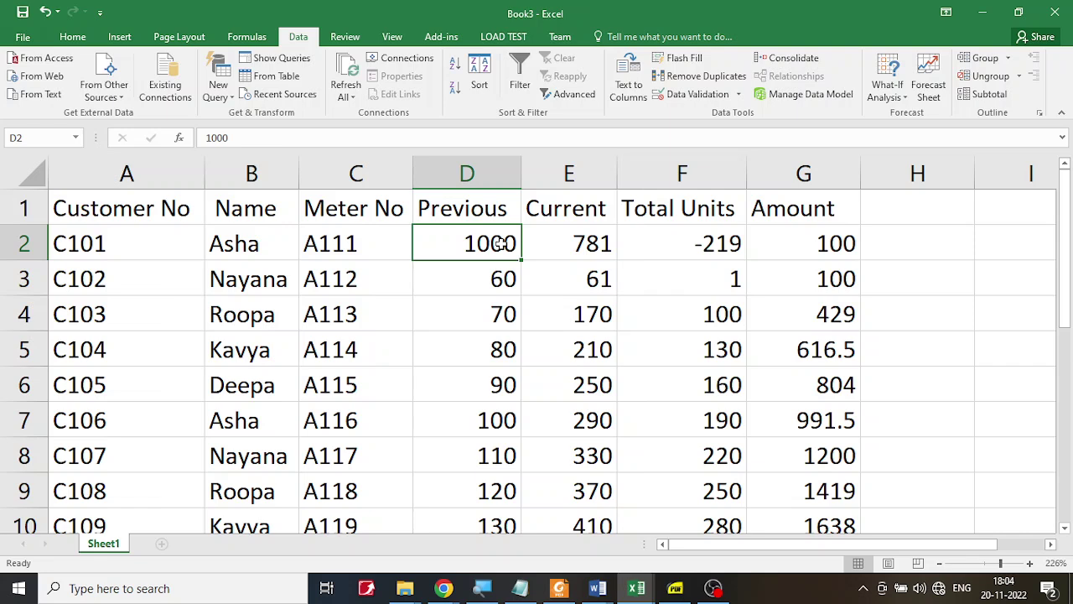
pyautogui.write('50')
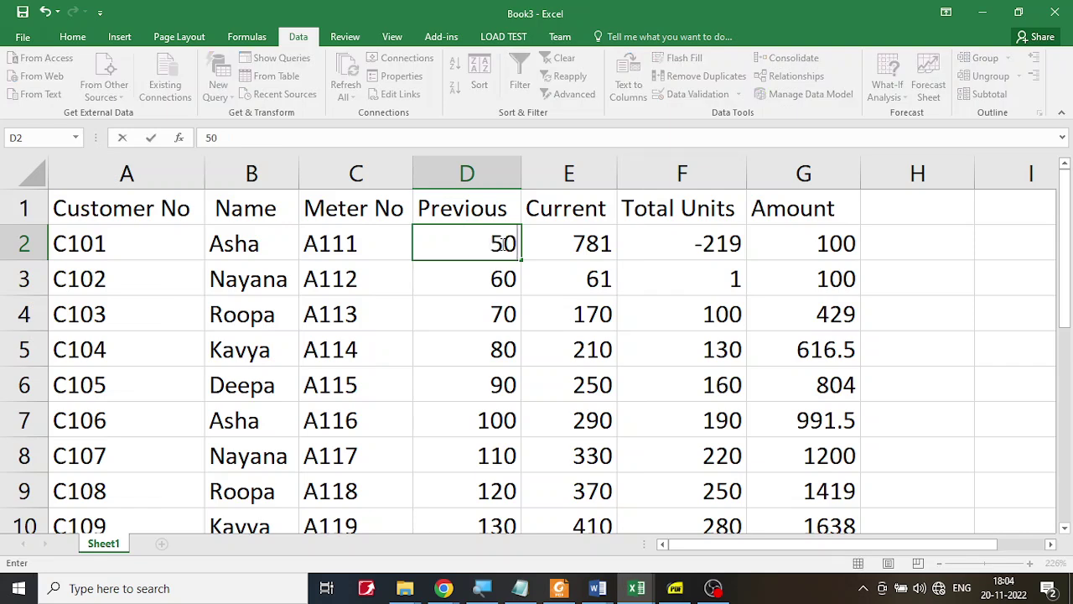
pyautogui.press('Return')
pyautogui.click(579, 245)
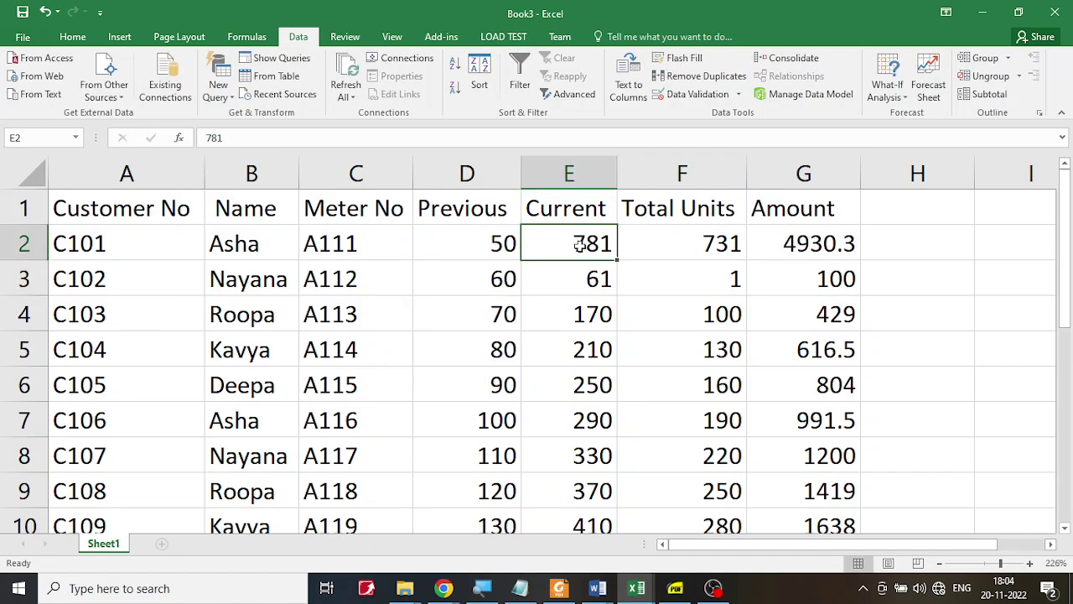
pyautogui.write('56')
pyautogui.press('Return')
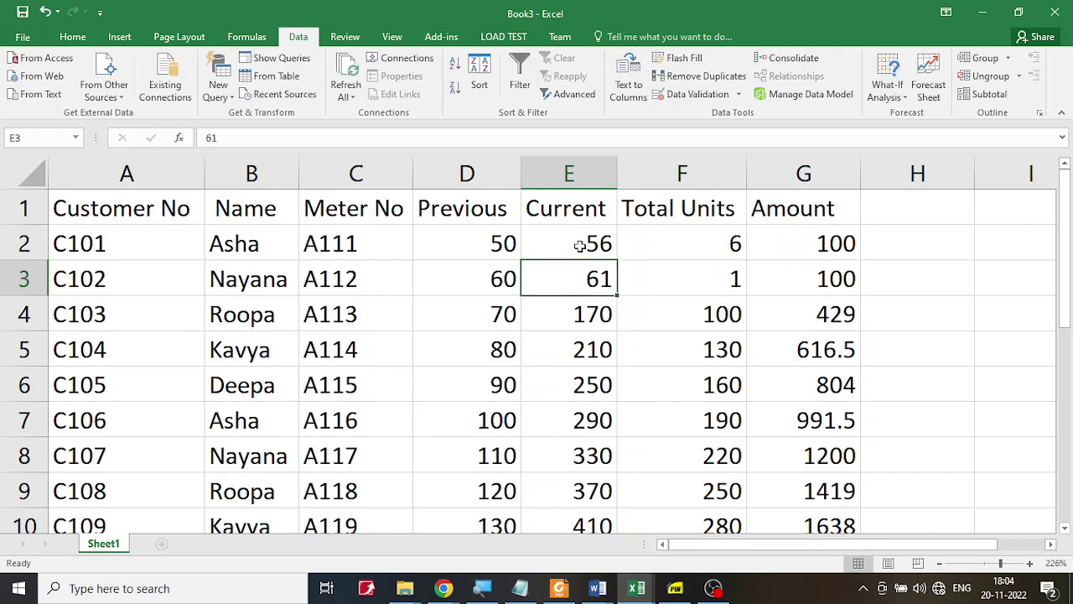
# Step: Try to enter 65 as customer C103's current reading in E4 and dismiss the entry
pyautogui.click(508, 315)
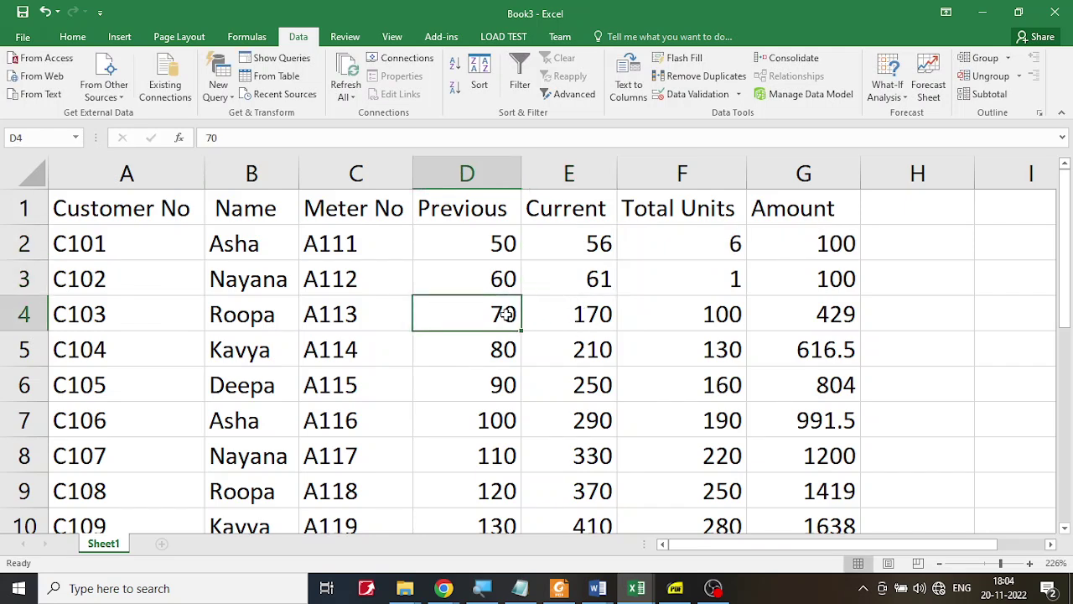
pyautogui.click(574, 315)
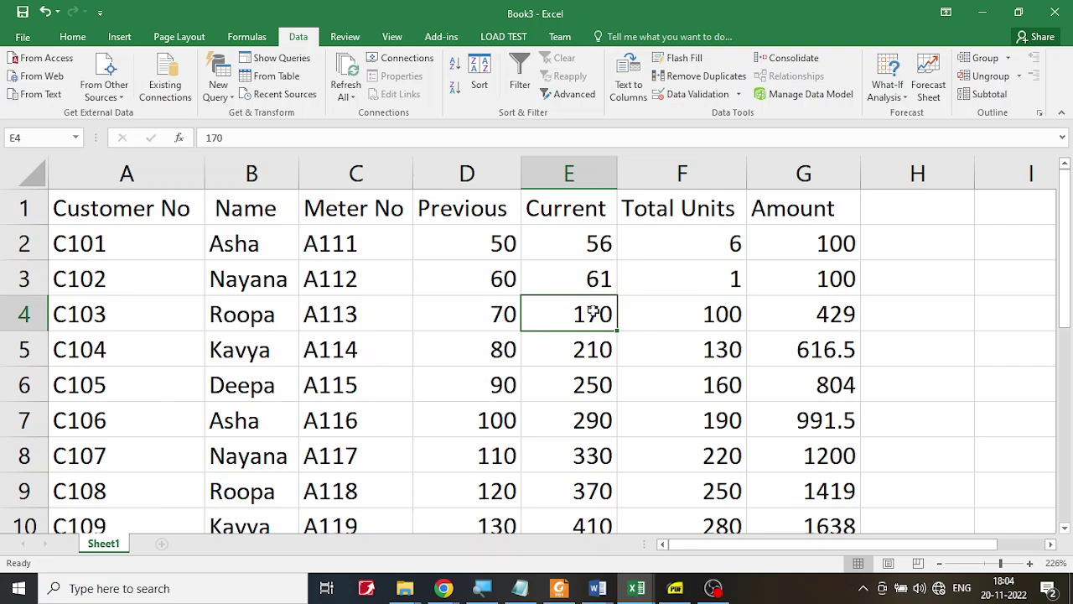
pyautogui.write('65')
pyautogui.press('Return')
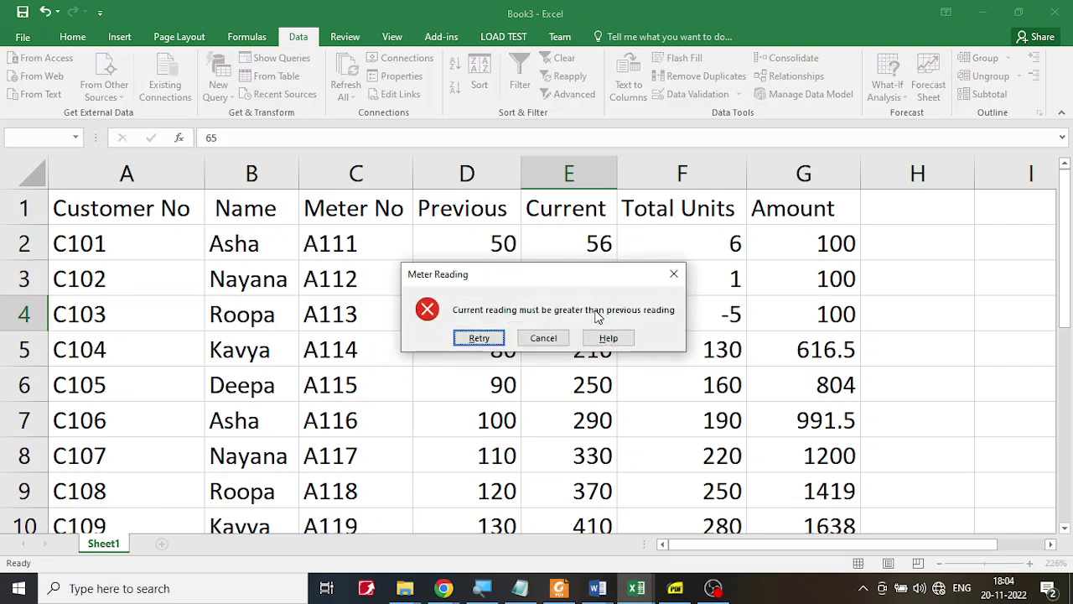
pyautogui.click(674, 274)
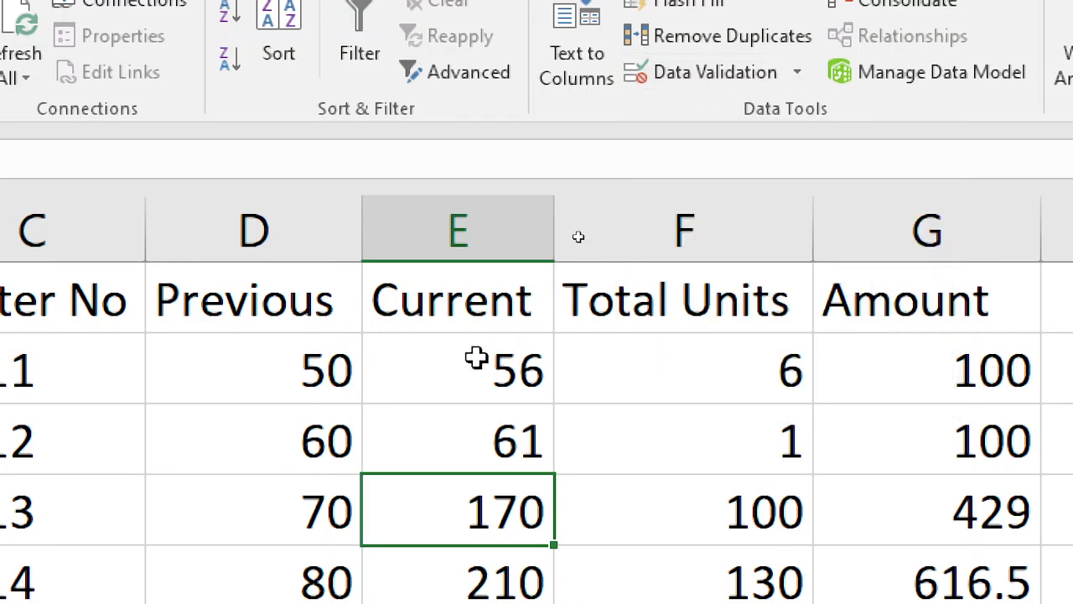
# Step: Review the error alert and input message settings of the data validation on the current readings E2:E11, and close them without changes
pyautogui.moveTo(476, 358); pyautogui.dragTo(524, 430)
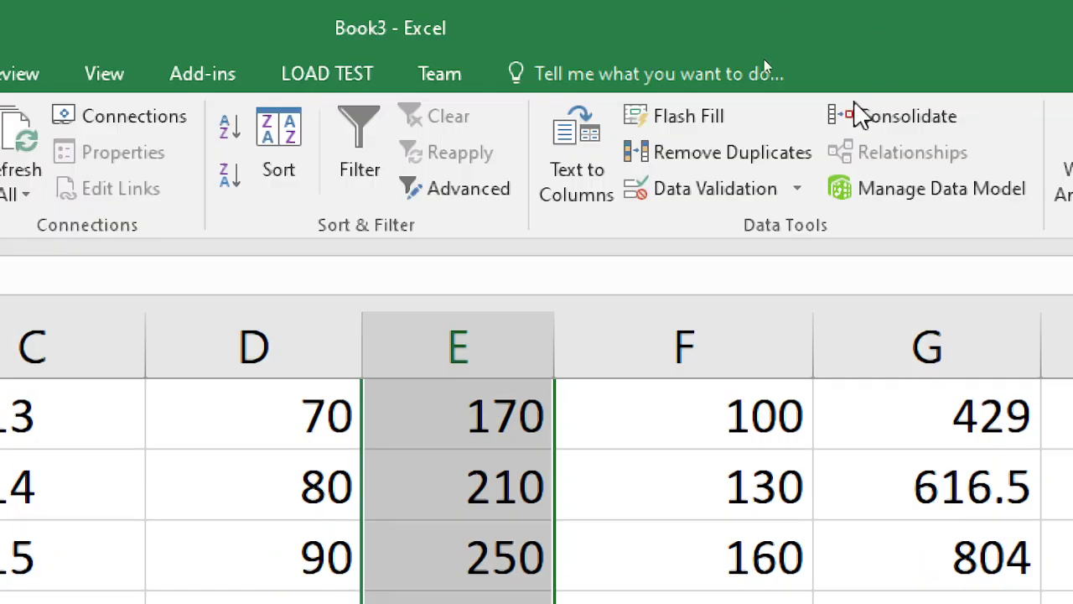
pyautogui.click(751, 190)
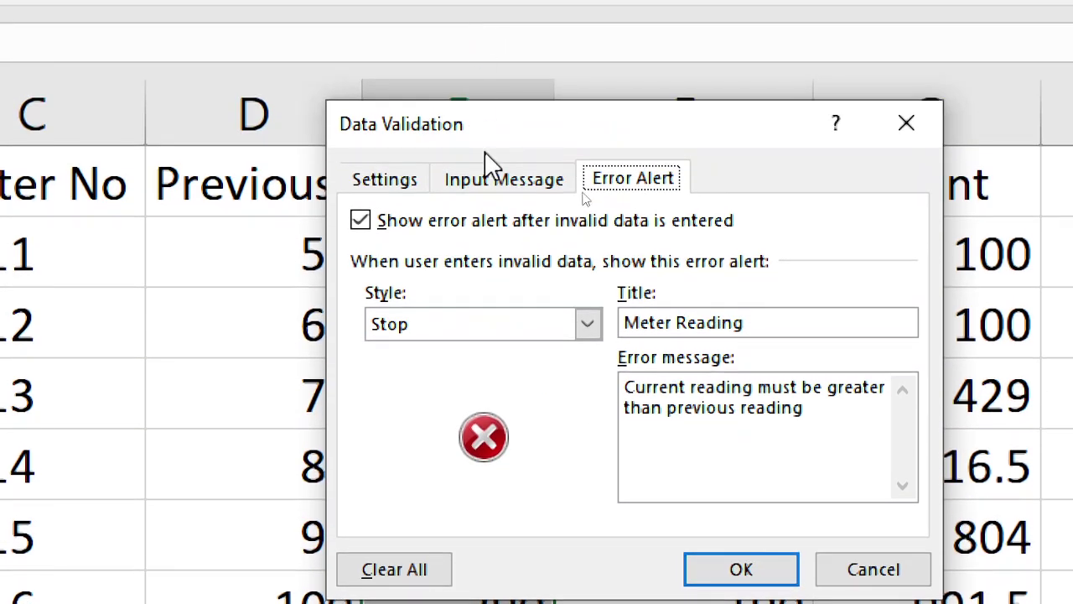
pyautogui.click(494, 179)
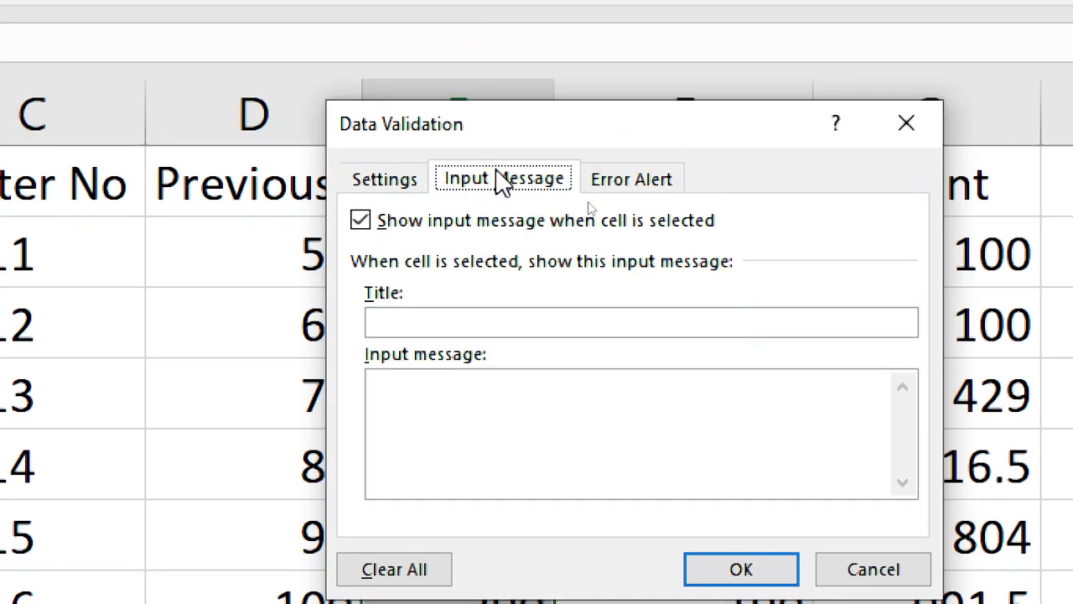
pyautogui.click(457, 457)
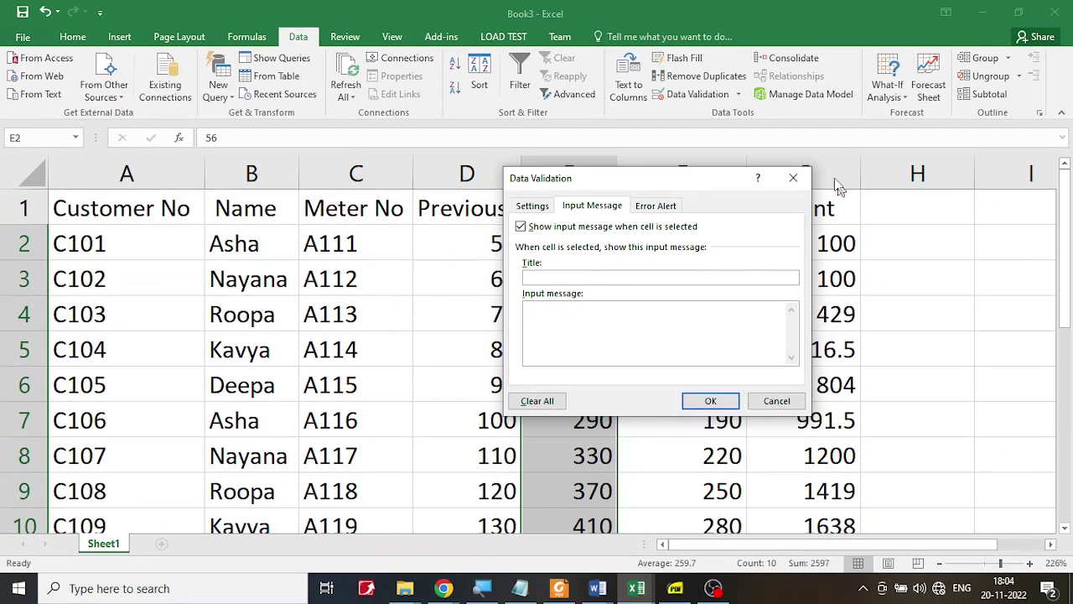
pyautogui.click(792, 184)
# Step: Switch to the I SEM FIT LAB Revised.pdf document and review the remaining sorting and filtering requirements of exercise 2
pyautogui.click(593, 313)
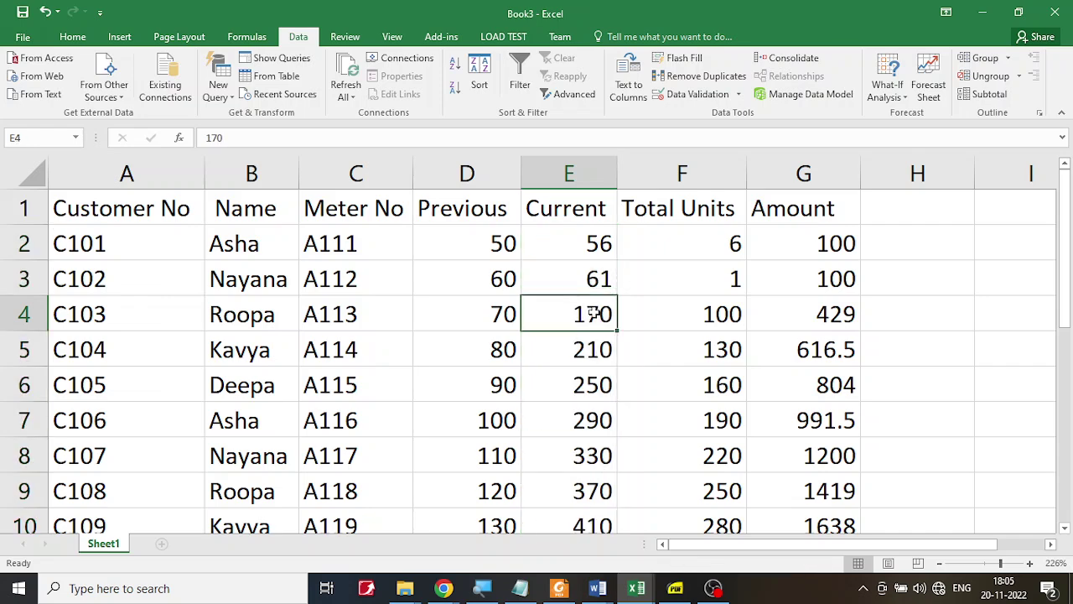
pyautogui.click(675, 588)
pyautogui.click(561, 421)
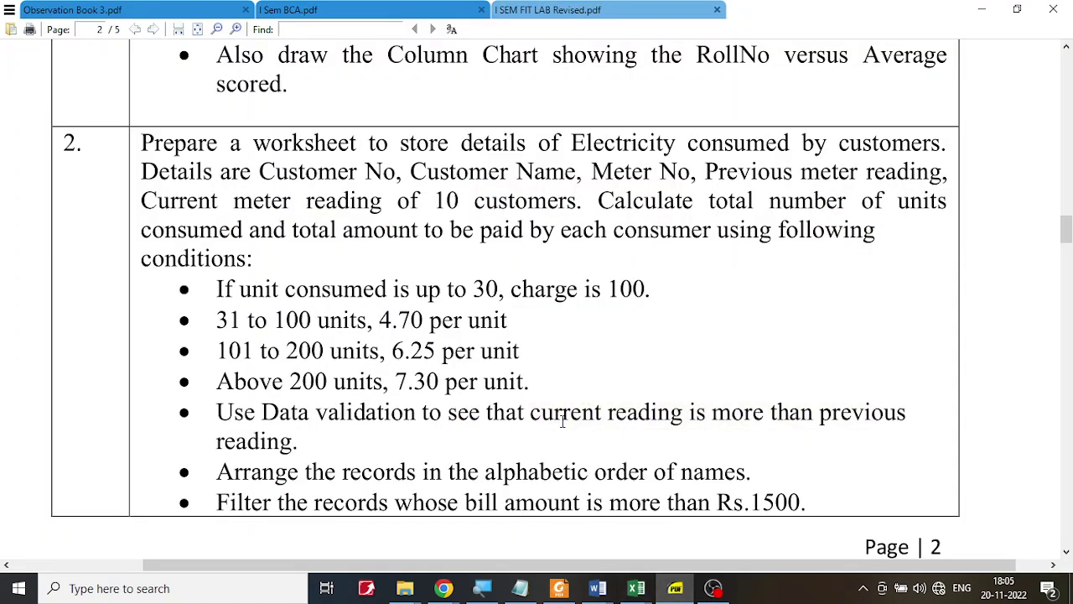
pyautogui.scroll(-3, 562, 421)
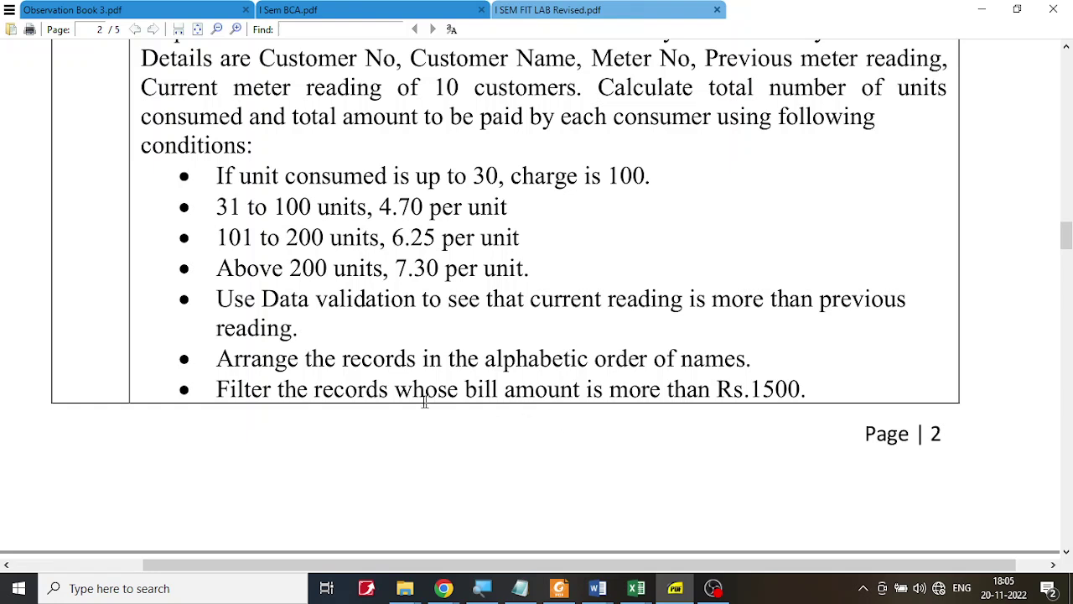
# Step: Highlight the requirement to arrange records in alphabetic order of names in the PDF and switch to the Book3 workbook in Excel
pyautogui.moveTo(218, 358); pyautogui.dragTo(759, 366)
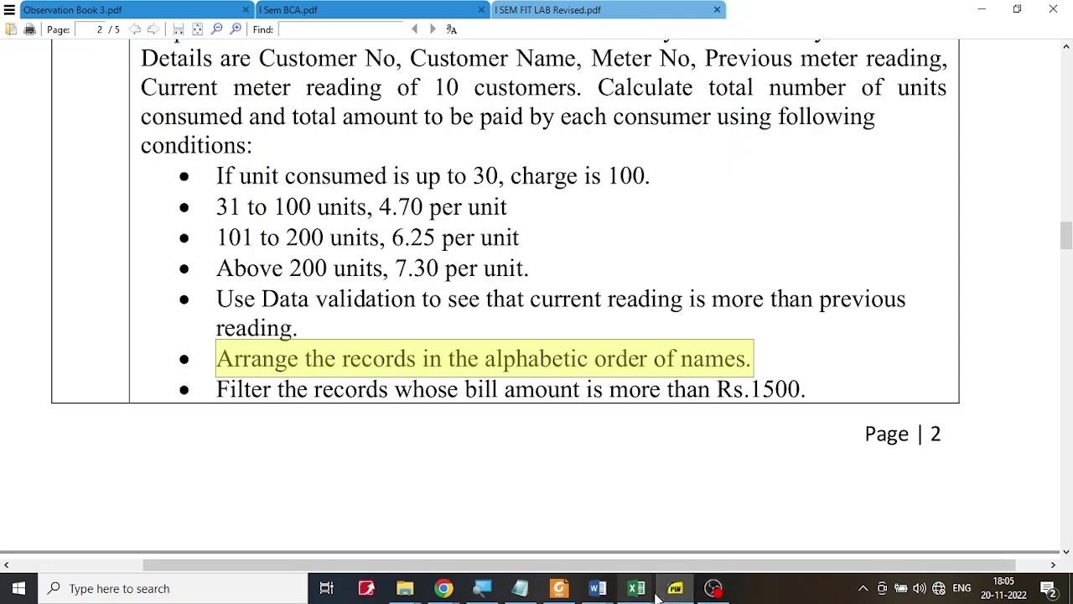
pyautogui.moveTo(645, 594)
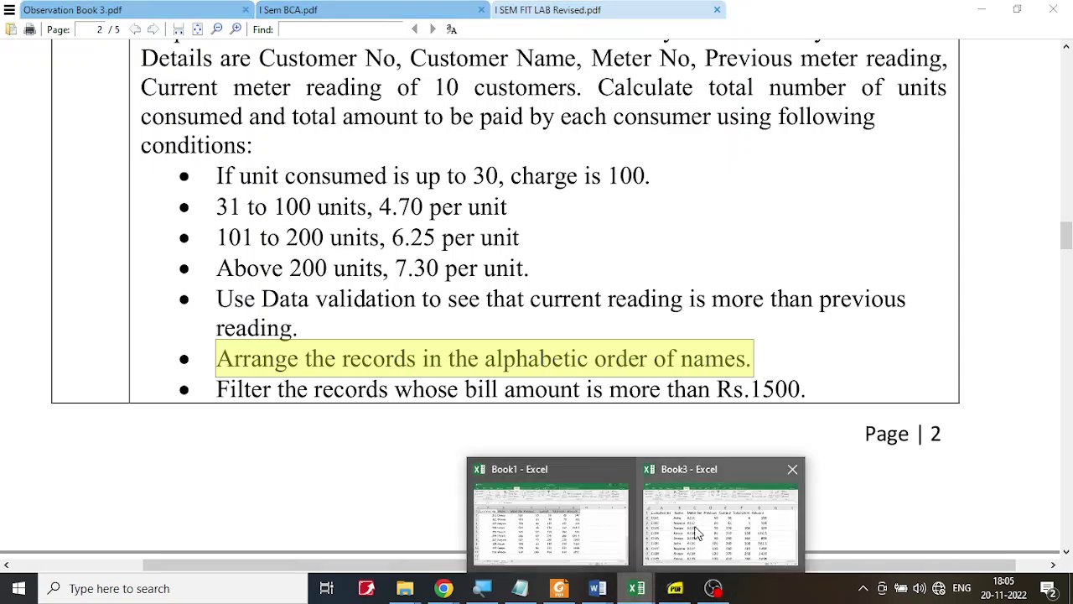
pyautogui.click(700, 533)
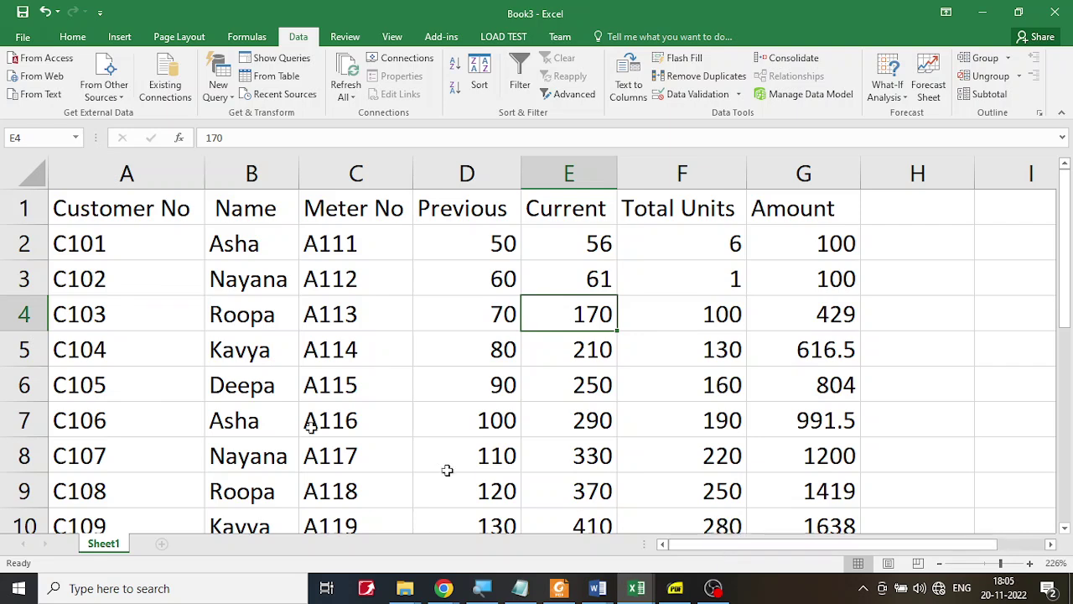
# Step: Sort the customer records by the Name column on values, in A to Z order, using a custom sort
pyautogui.click(116, 262)
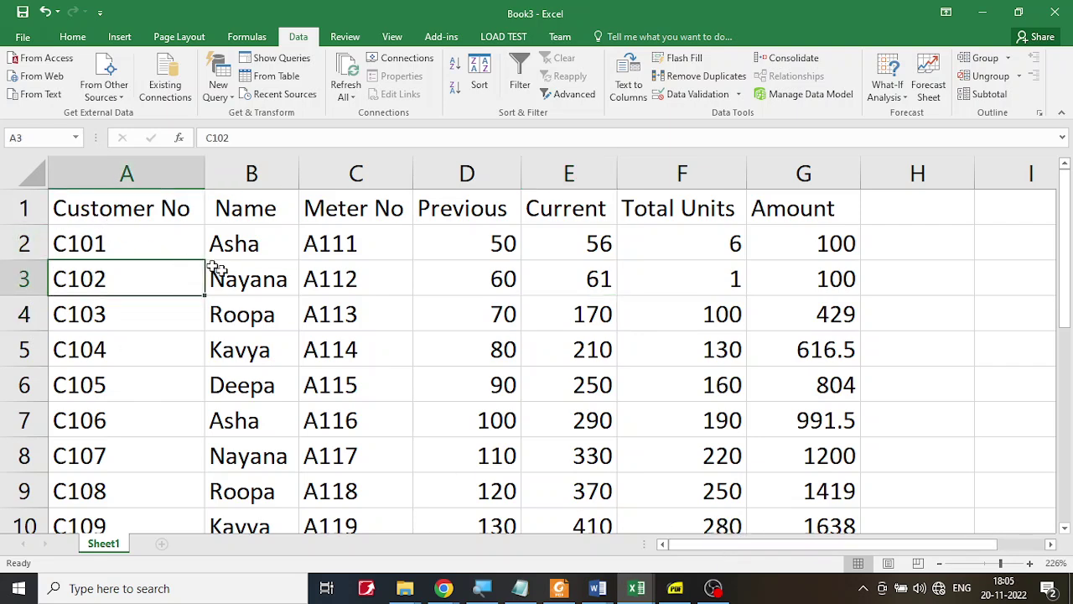
pyautogui.click(226, 339)
pyautogui.click(234, 278)
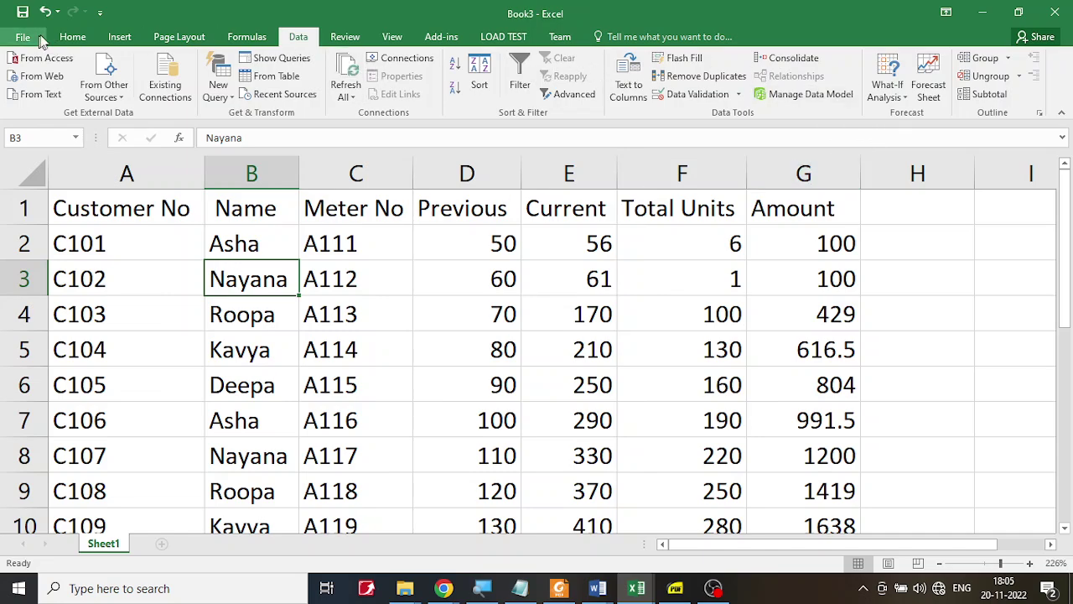
pyautogui.click(72, 36)
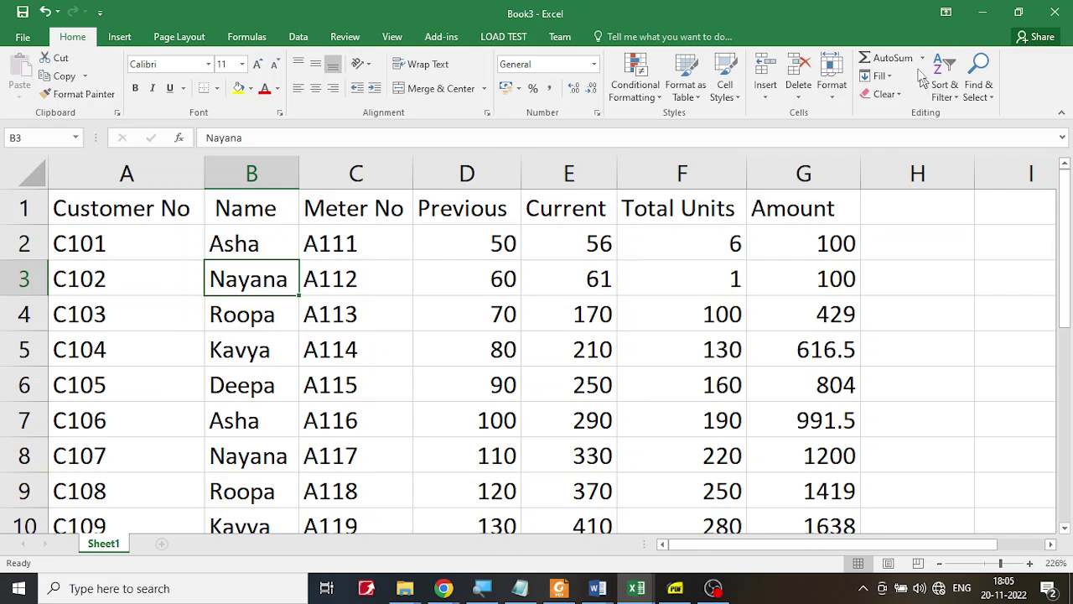
pyautogui.click(955, 99)
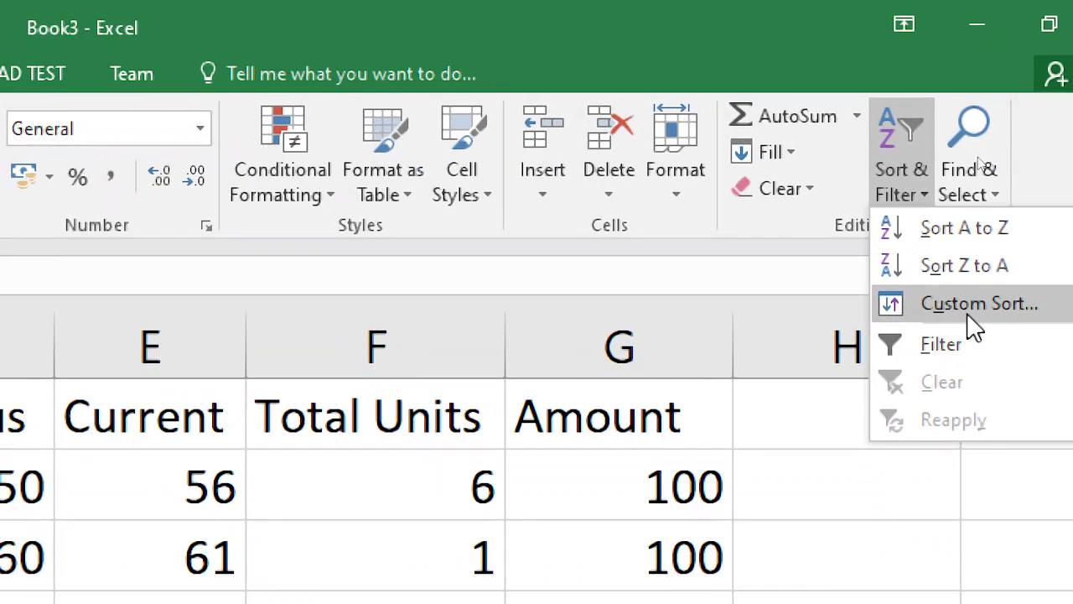
pyautogui.click(973, 470)
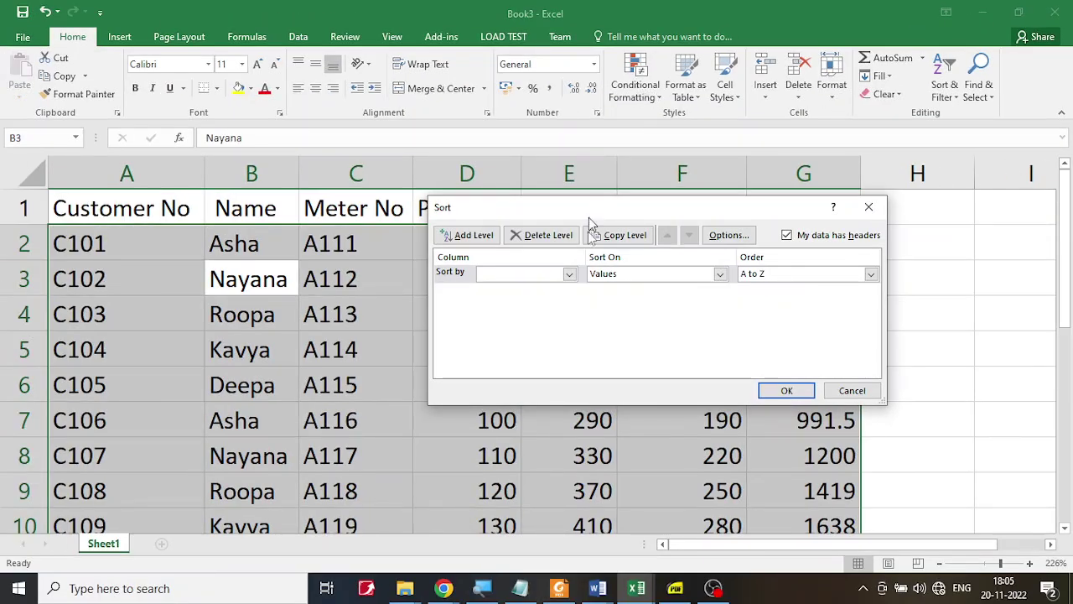
pyautogui.click(568, 278)
pyautogui.click(570, 283)
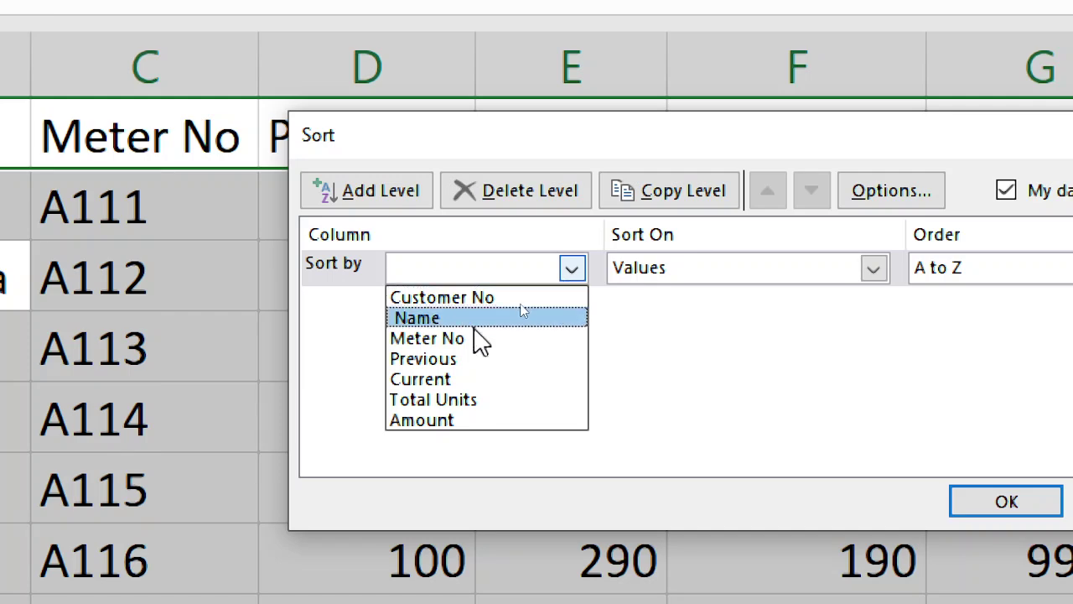
pyautogui.click(515, 299)
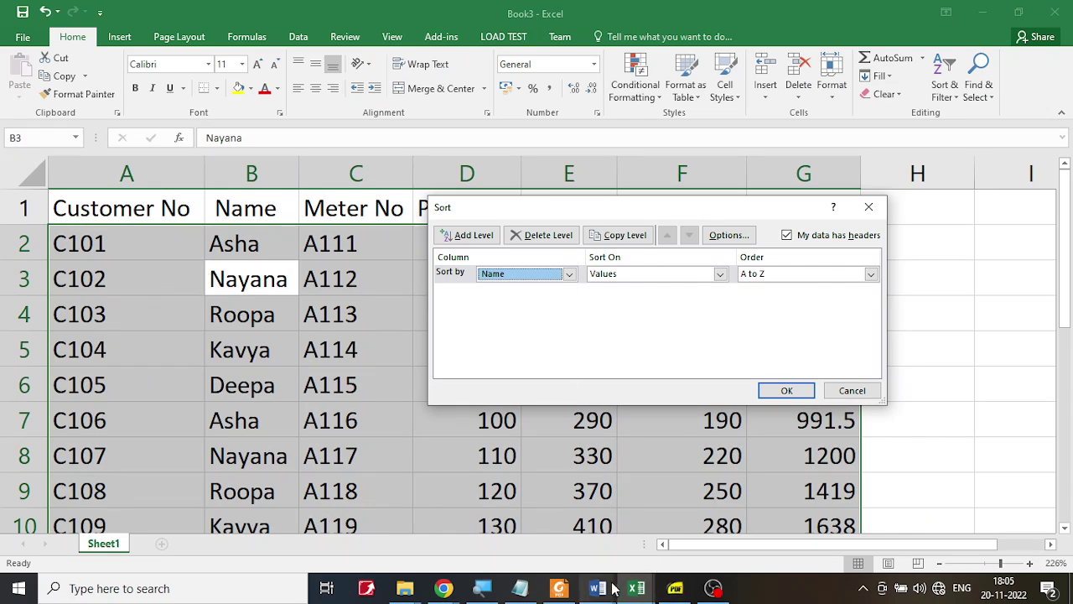
pyautogui.click(675, 588)
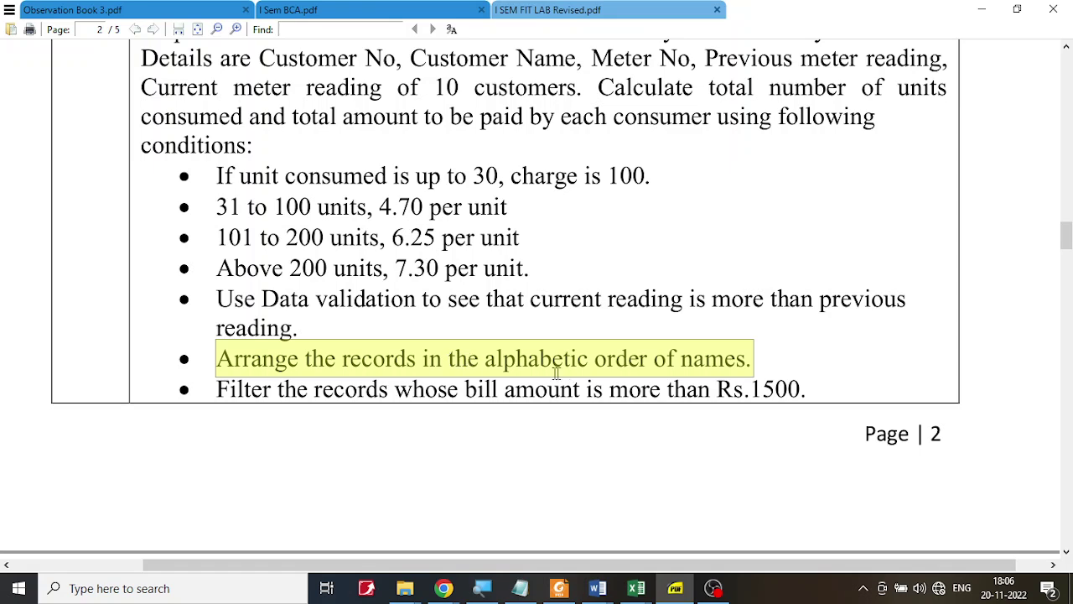
pyautogui.click(673, 591)
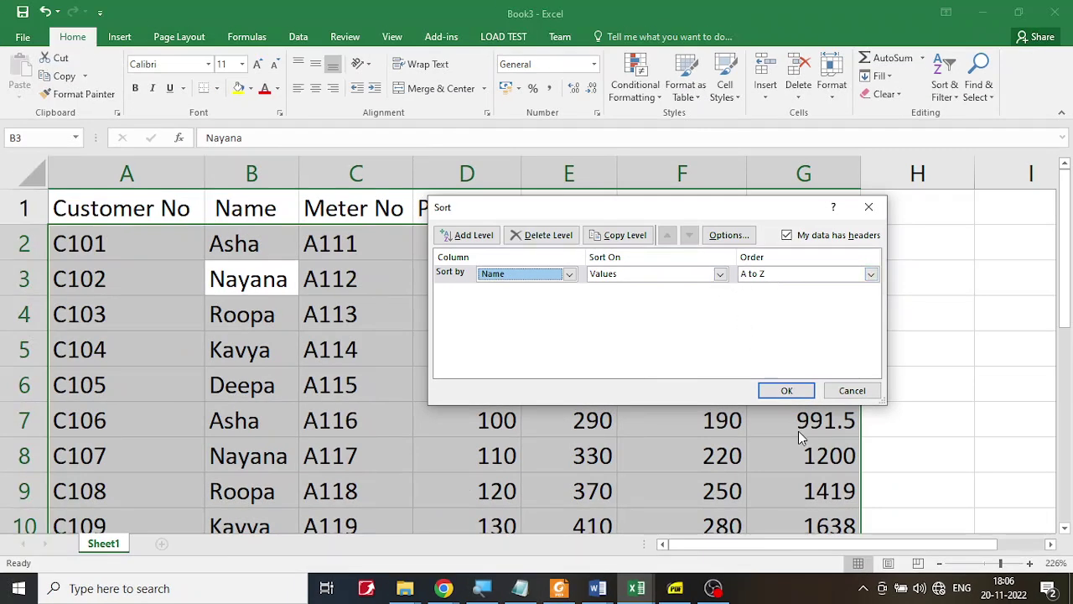
pyautogui.click(760, 457)
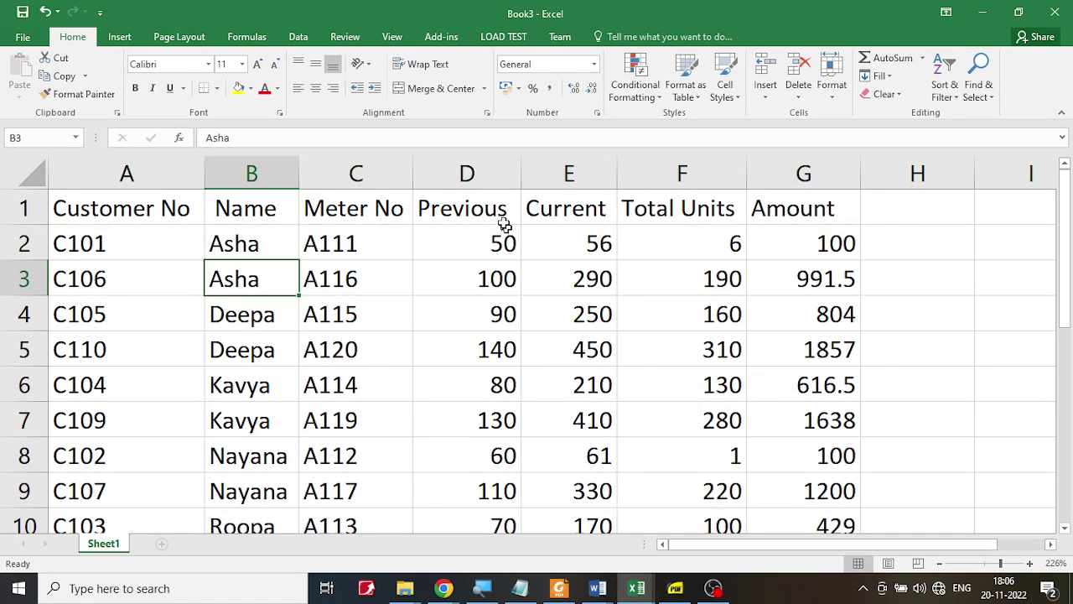
# Step: Check the order of the names in column B and highlight the Rs.1500 bill filter requirement in I SEM FIT LAB Revised.pdf
pyautogui.click(249, 243)
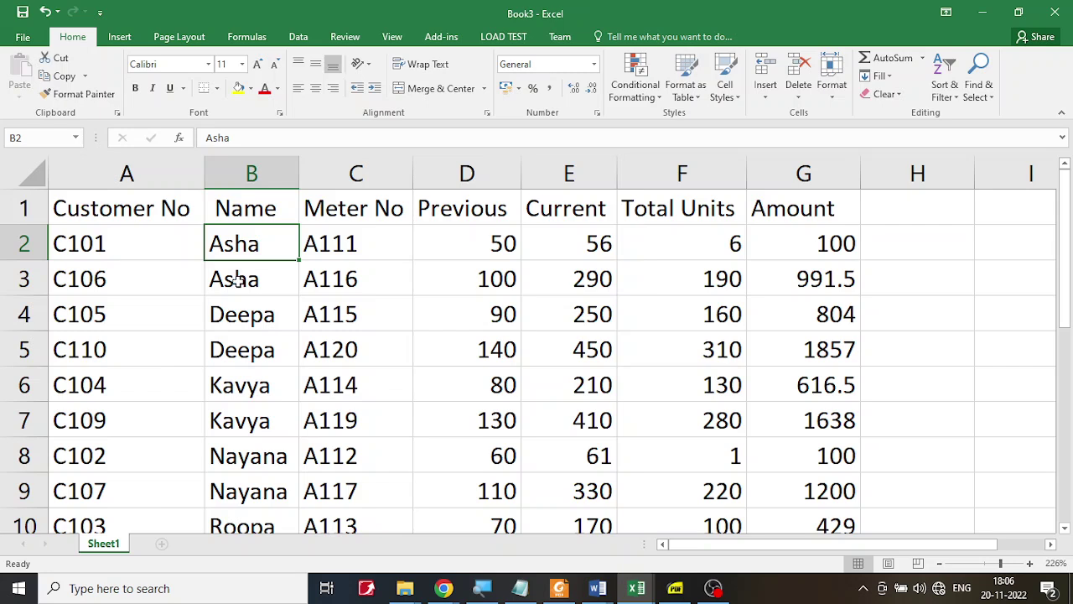
pyautogui.click(234, 315)
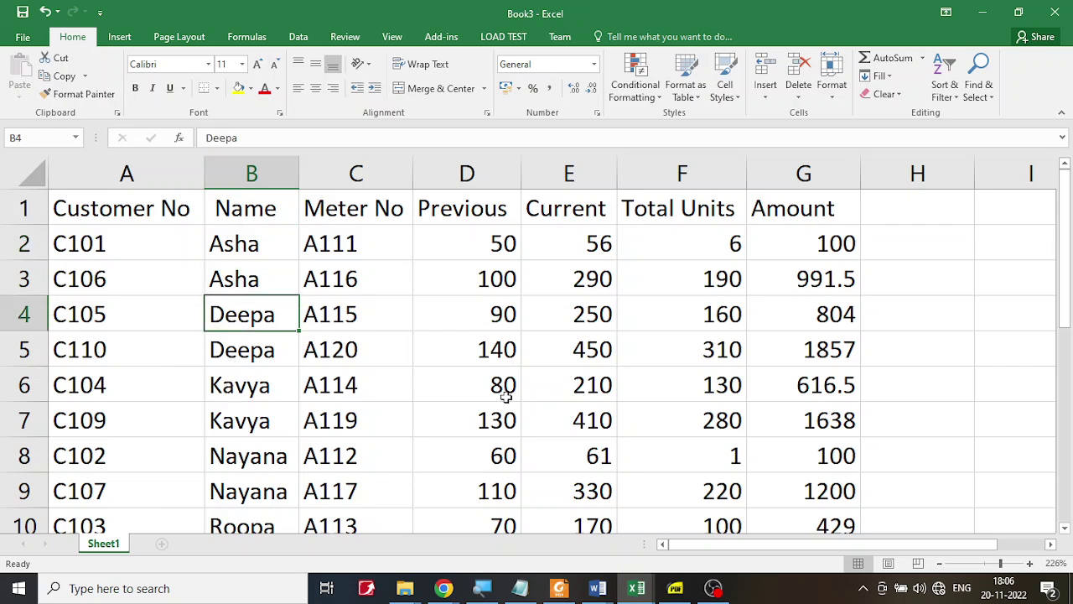
pyautogui.moveTo(248, 243); pyautogui.dragTo(262, 494)
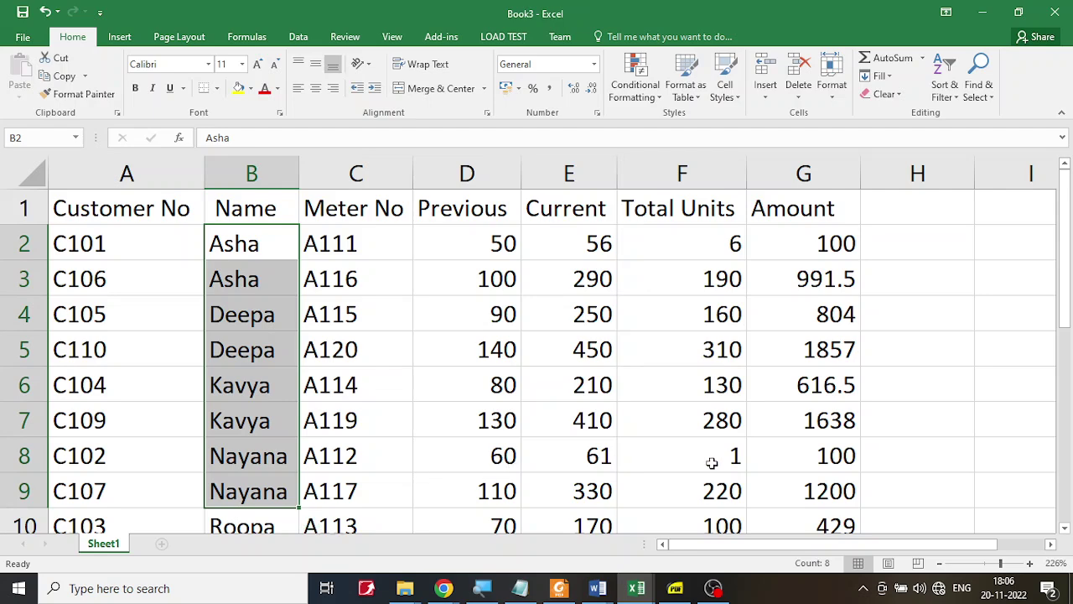
pyautogui.click(686, 593)
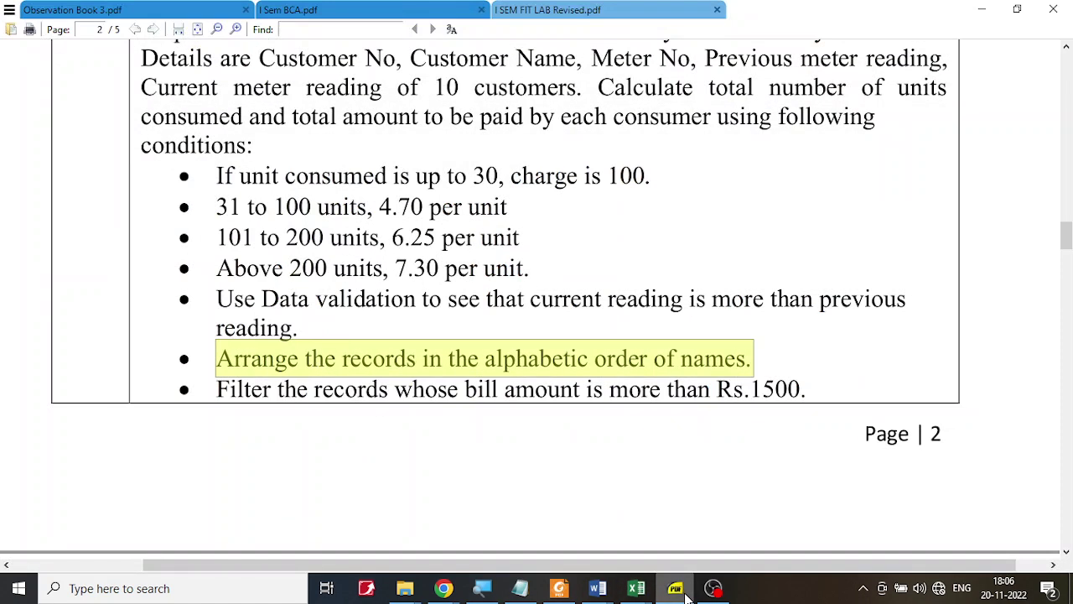
pyautogui.click(530, 386)
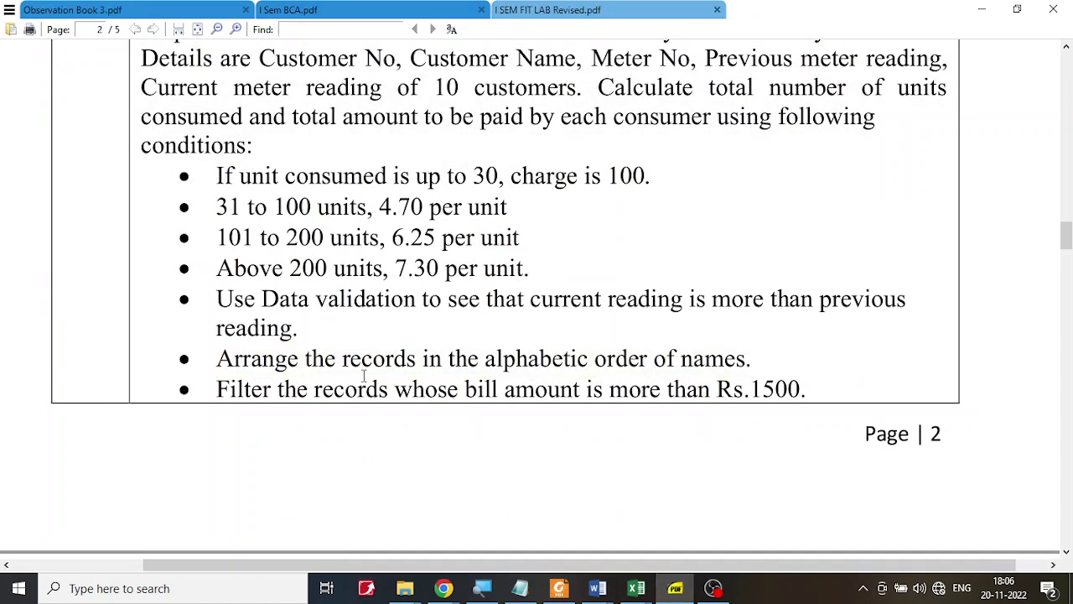
pyautogui.moveTo(253, 389); pyautogui.dragTo(813, 379)
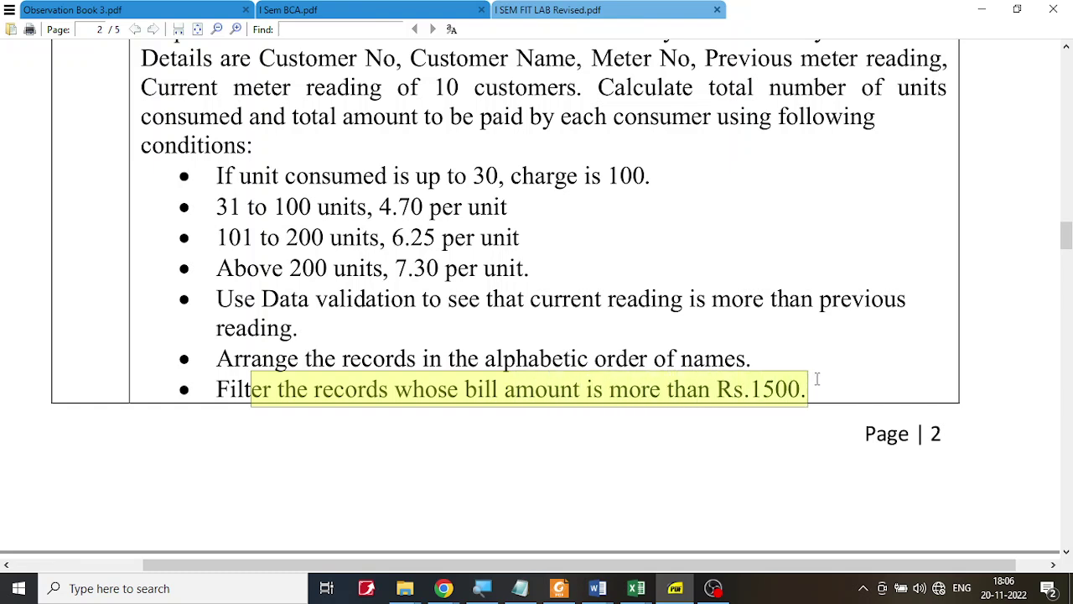
# Step: Return to the Book3 workbook in Excel and turn on filtering for the header row, starting from cell A1
pyautogui.click(654, 589)
pyautogui.click(726, 537)
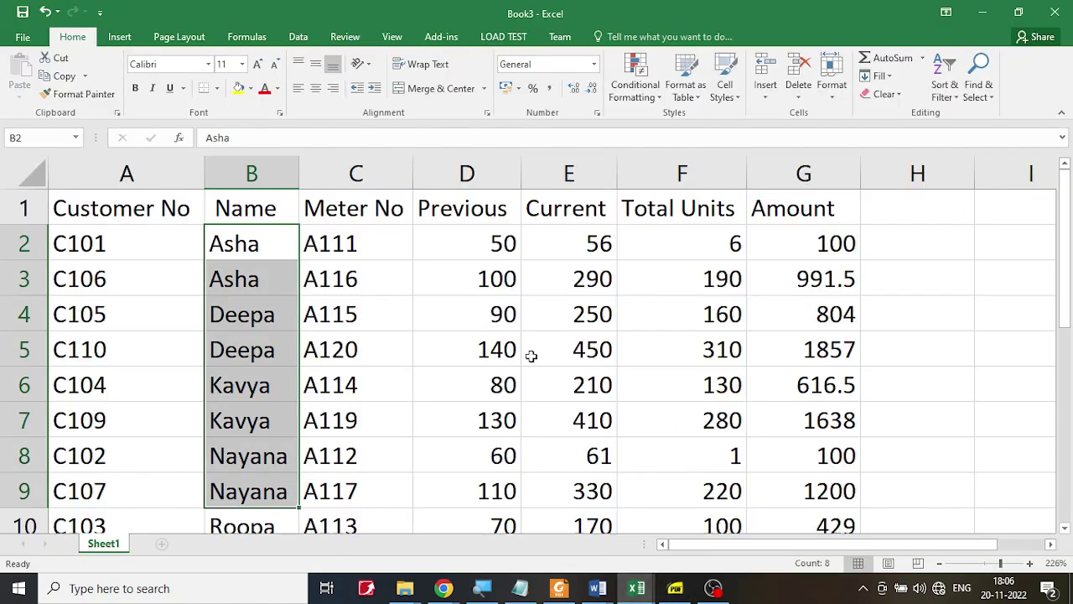
pyautogui.click(270, 277)
pyautogui.click(157, 222)
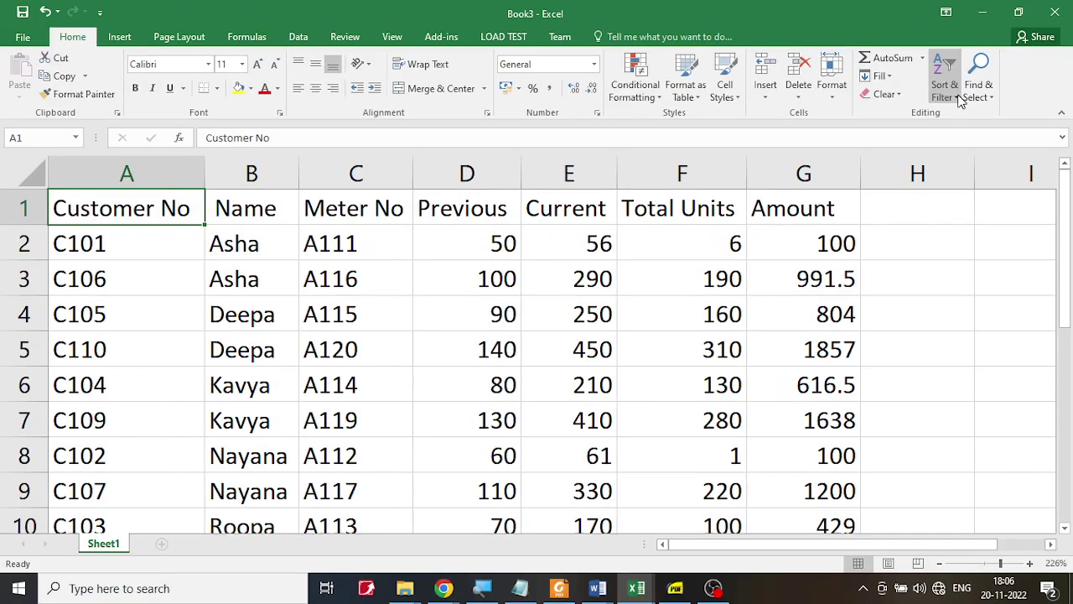
pyautogui.click(961, 97)
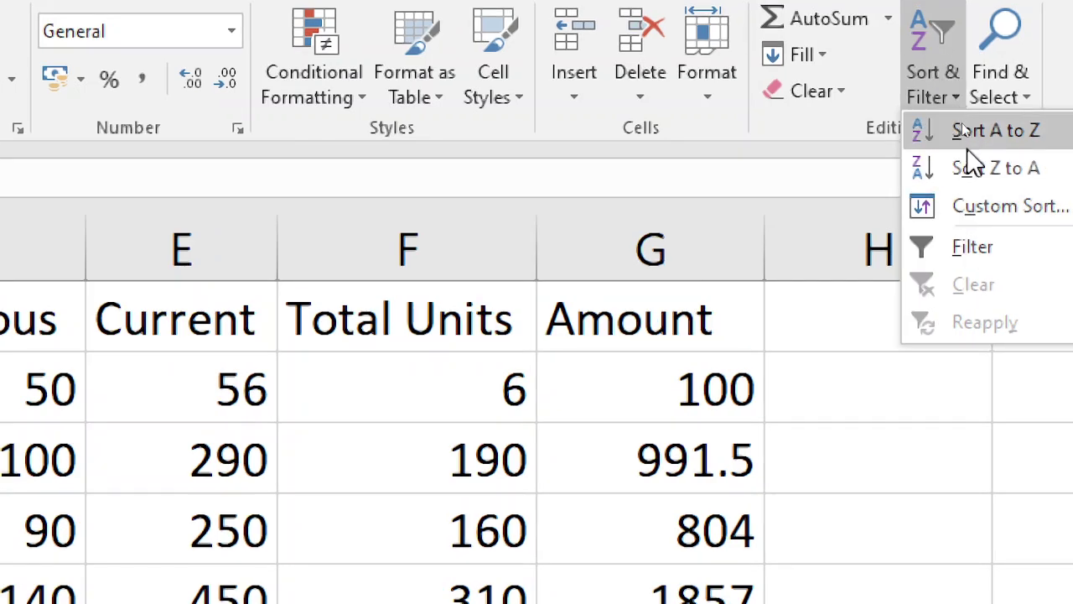
pyautogui.click(956, 246)
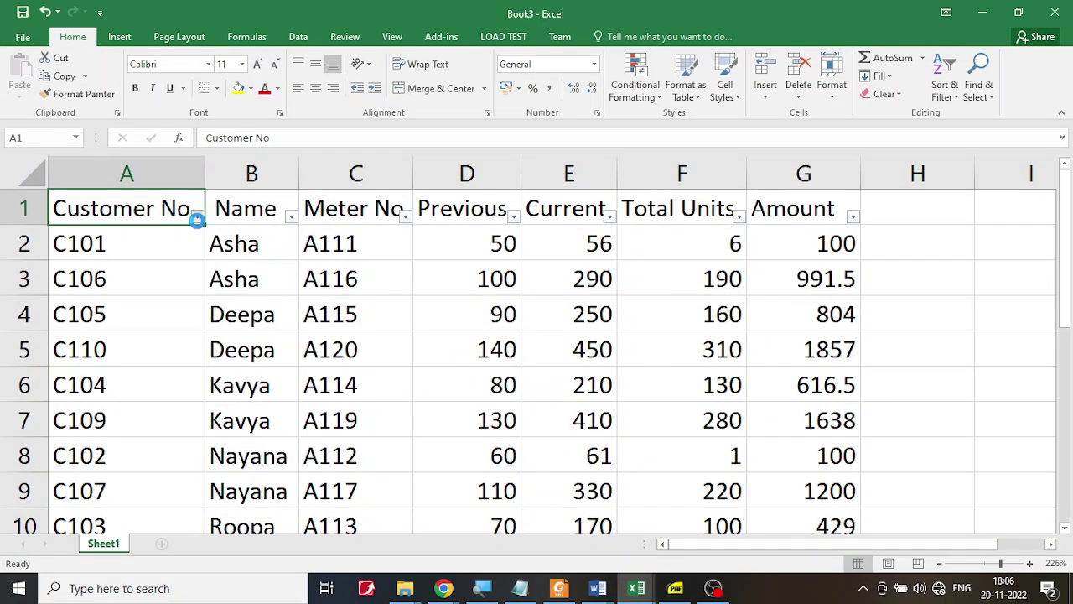
pyautogui.click(197, 217)
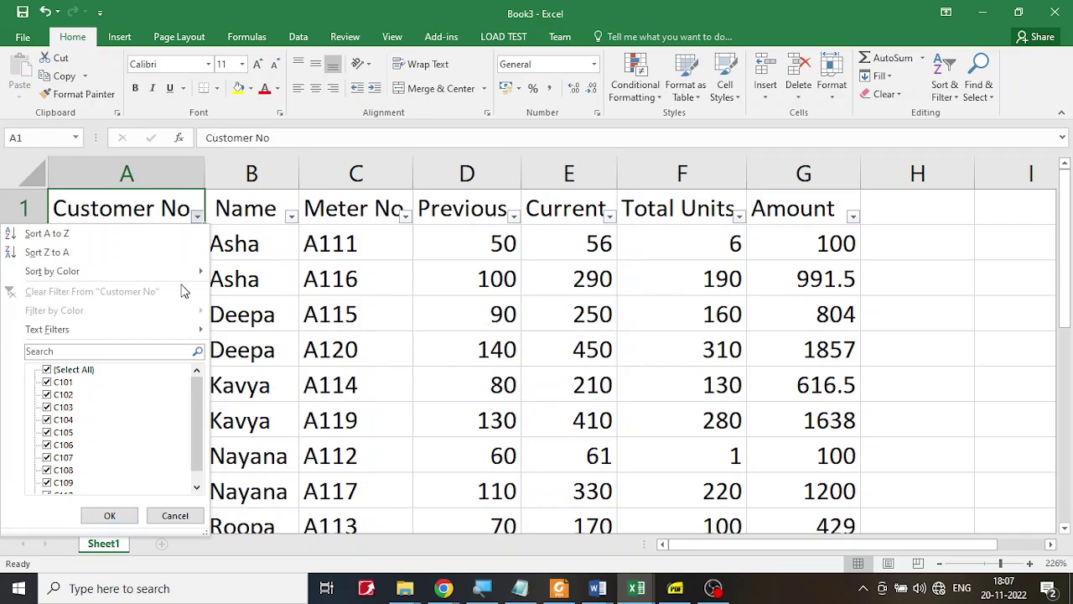
pyautogui.click(432, 264)
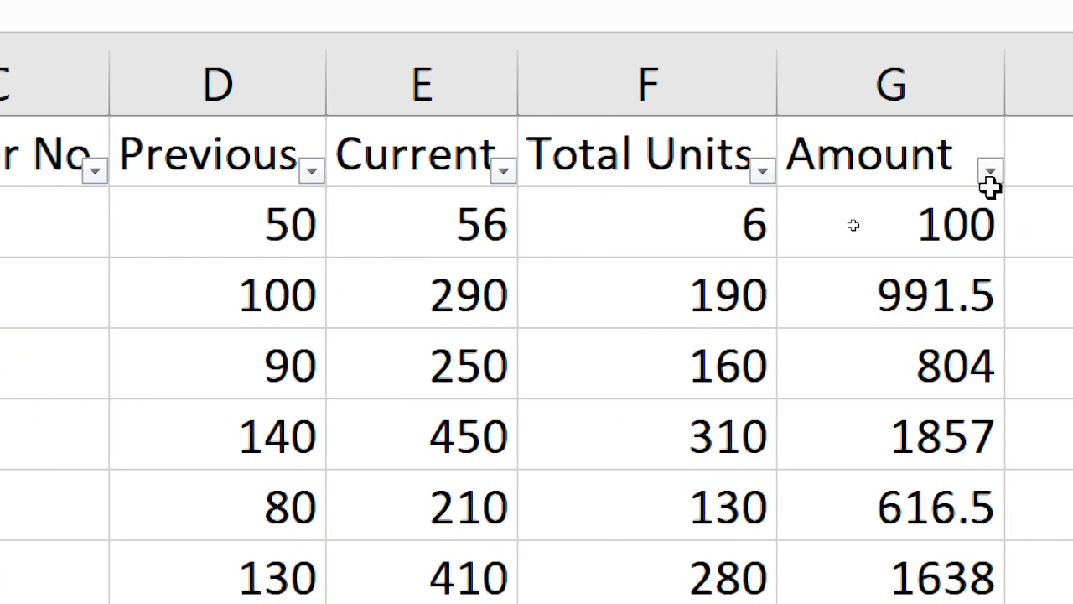
# Step: Examine the Amount column's filter options and bill amounts against the requirement of more than Rs.1500 in the PDF
pyautogui.click(991, 172)
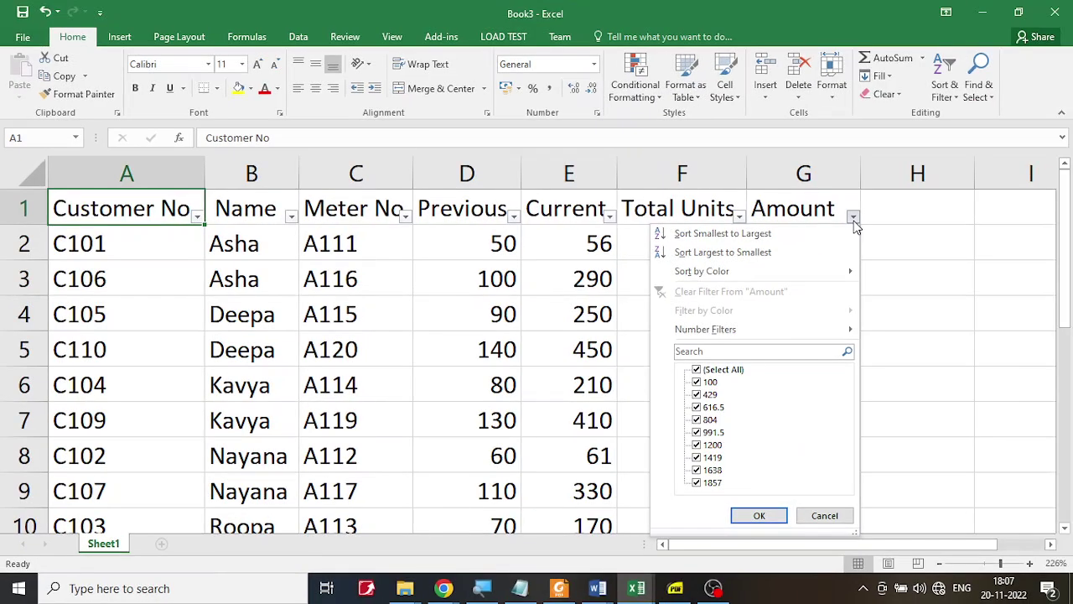
pyautogui.click(675, 587)
pyautogui.click(686, 388)
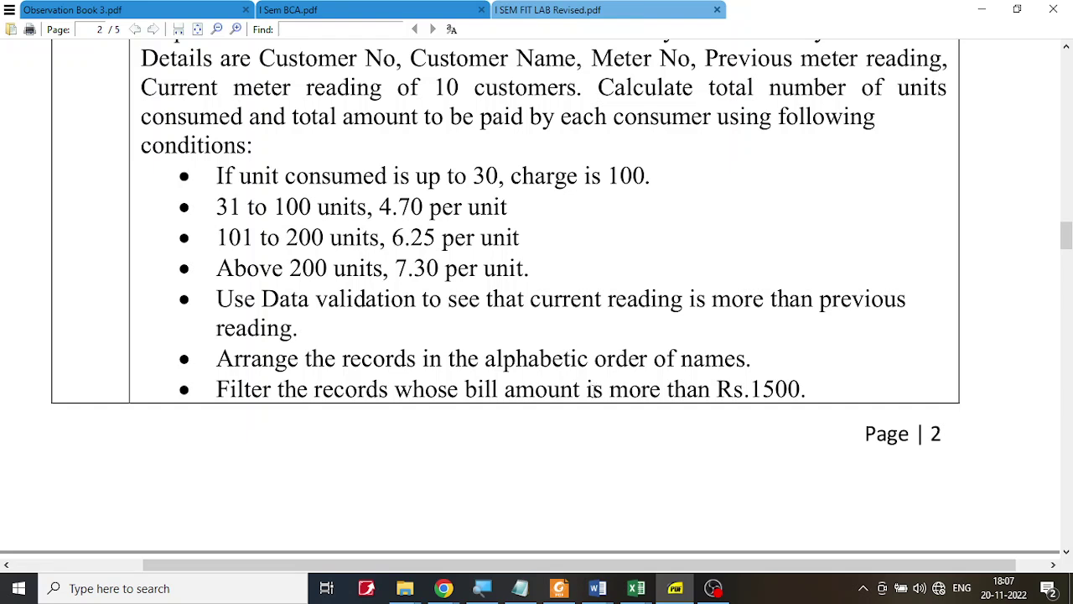
pyautogui.moveTo(525, 388); pyautogui.dragTo(814, 391)
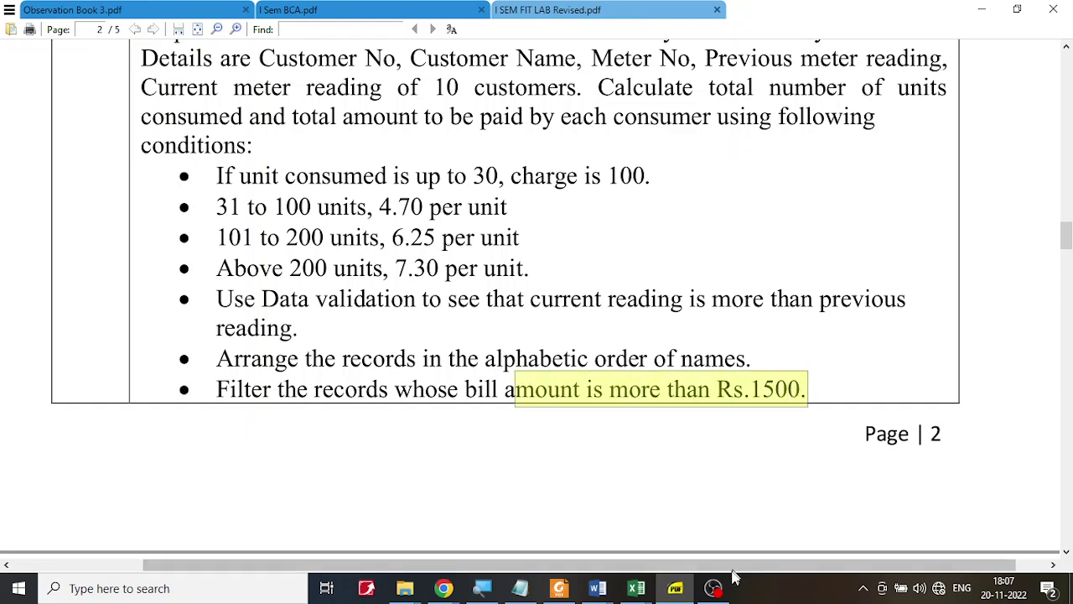
pyautogui.click(636, 588)
pyautogui.click(747, 550)
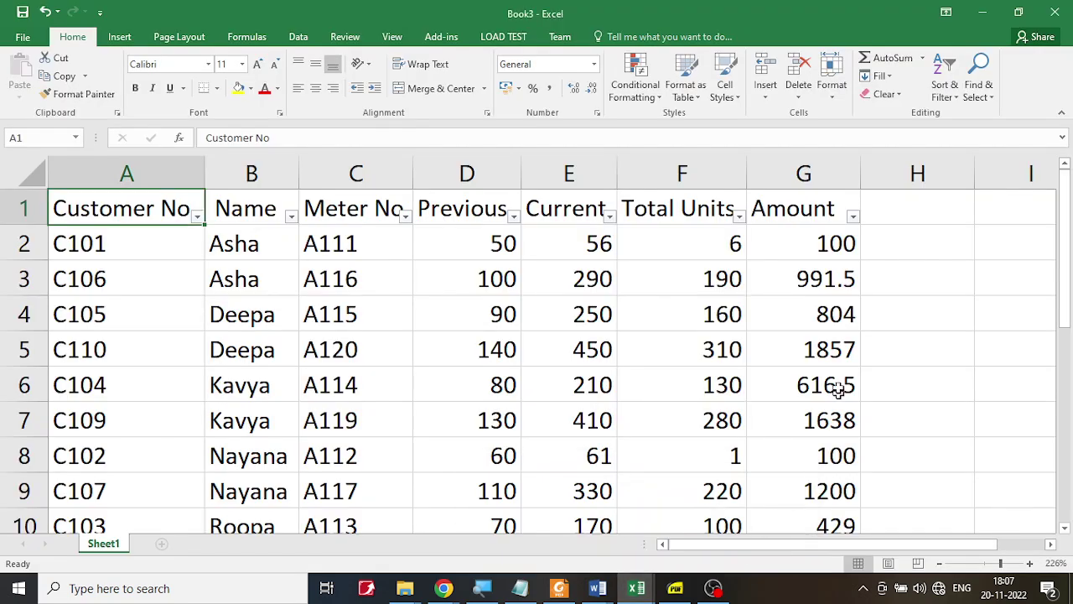
pyautogui.scroll(-1, 822, 432)
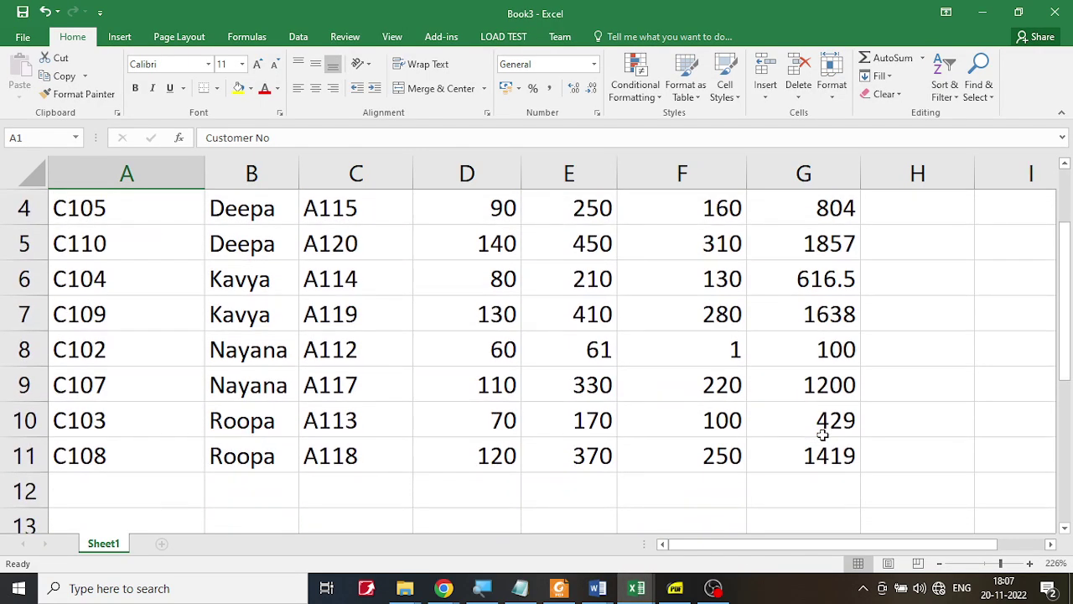
pyautogui.scroll(1, 823, 442)
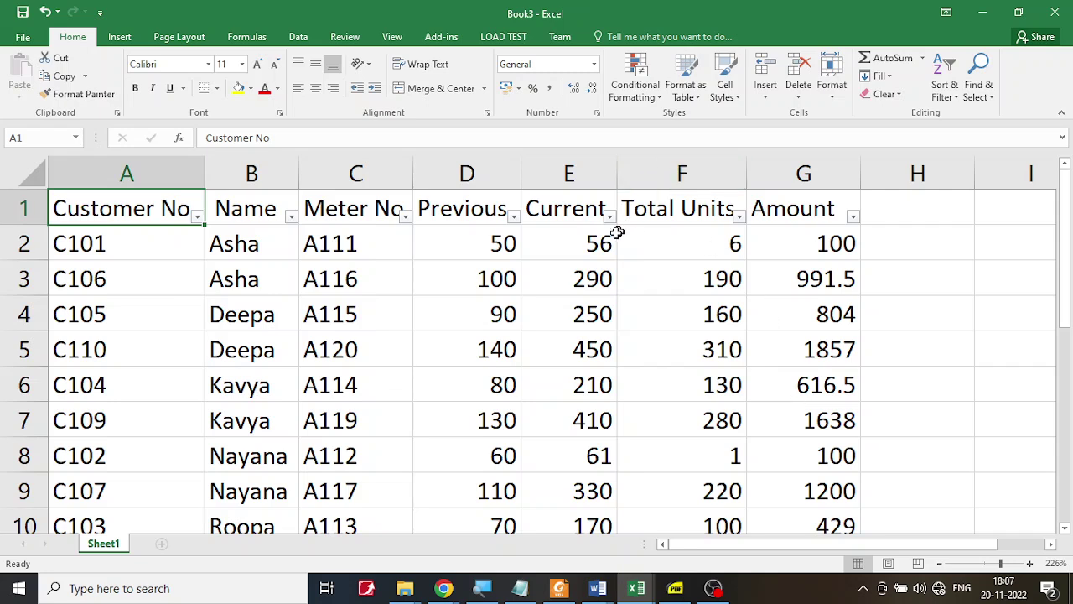
# Step: Set the current meter readings to 500 in cell E2 and 5000 in cell E8, and check their amounts in column G
pyautogui.click(584, 242)
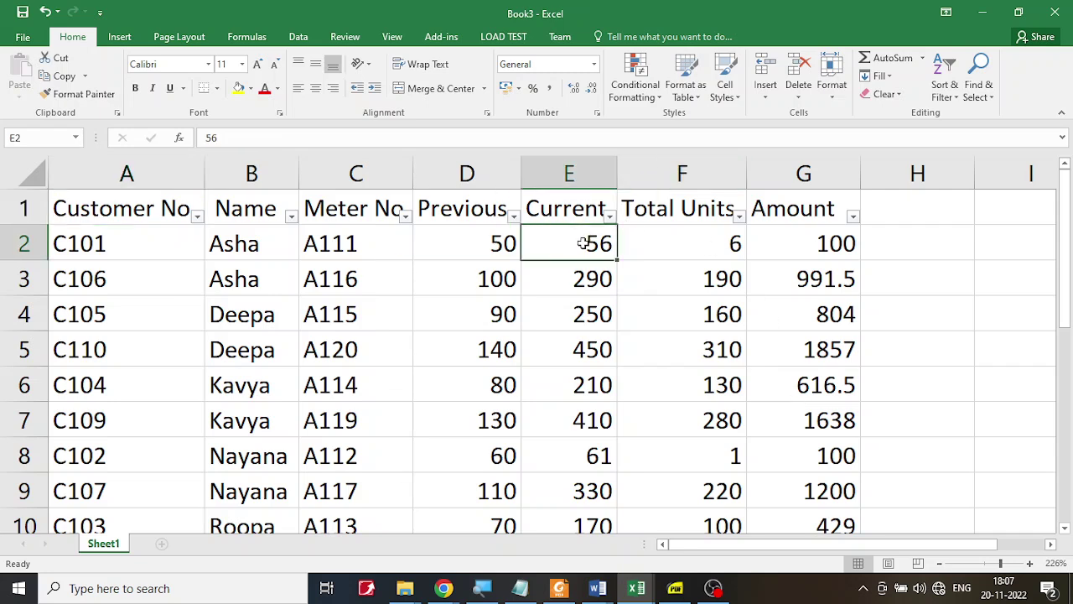
pyautogui.write('500')
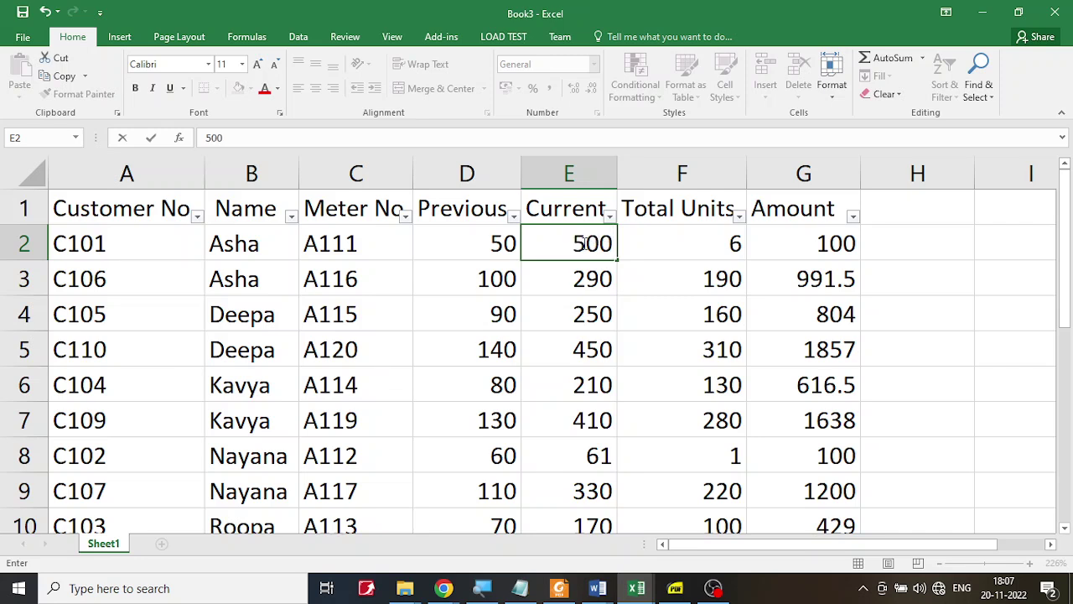
pyautogui.press('Return')
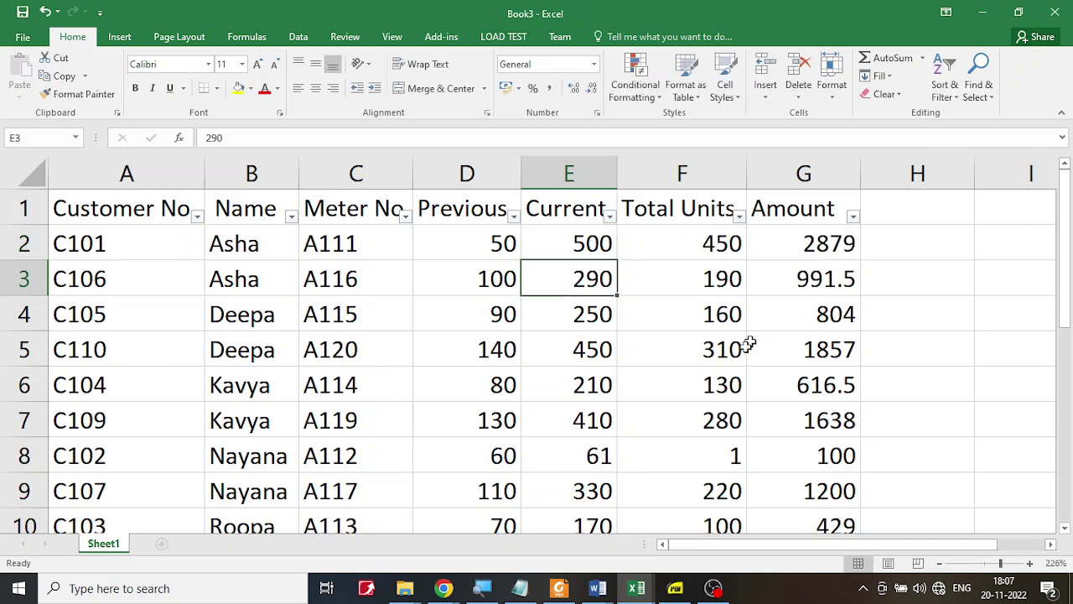
pyautogui.click(600, 457)
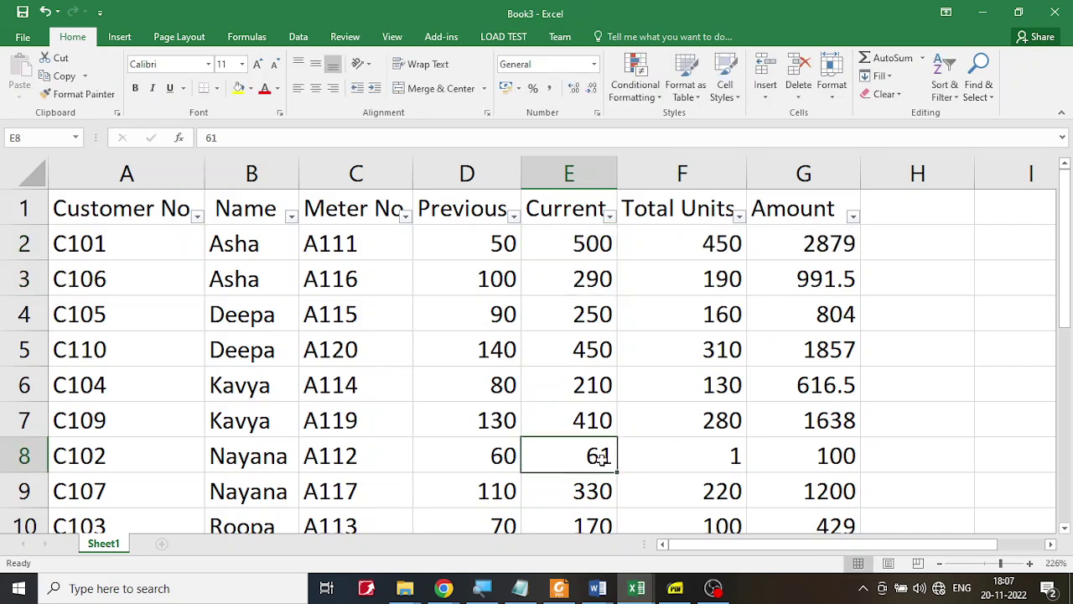
pyautogui.write('500')
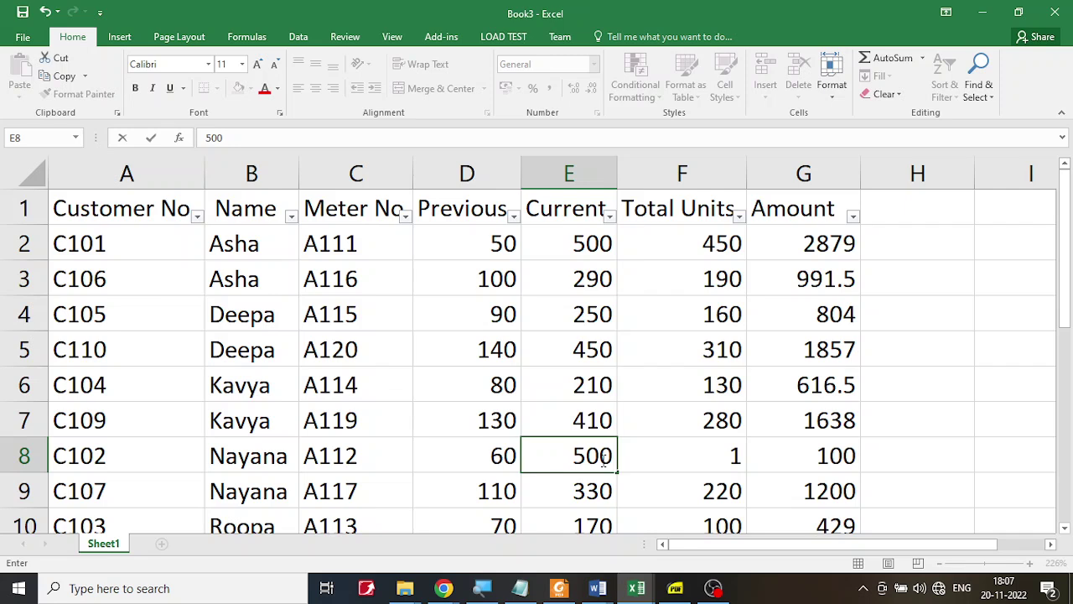
pyautogui.write('0')
pyautogui.press('Return')
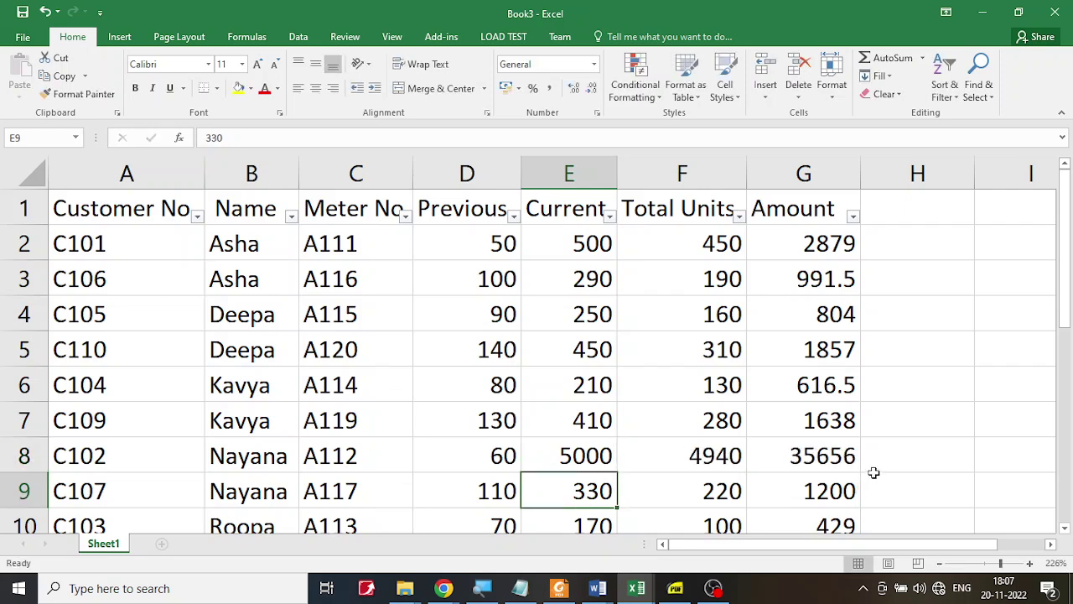
pyautogui.click(827, 454)
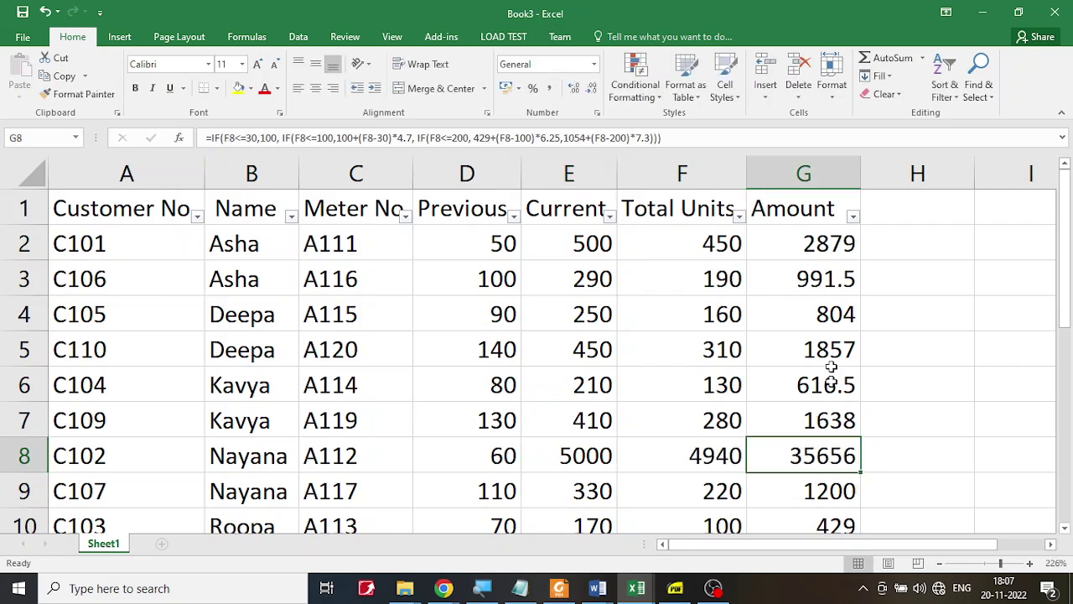
pyautogui.click(820, 242)
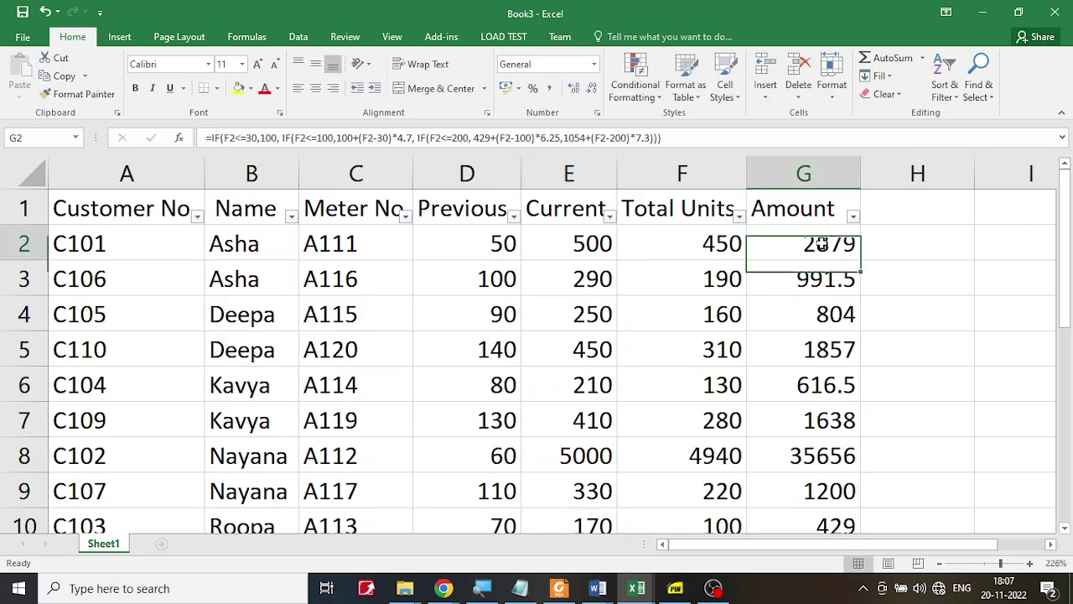
# Step: Compare the Amount column's filter options with the bill requirement in I SEM FIT LAB Revised.pdf, highlighting its "is more than Rs.1500" wording
pyautogui.click(674, 594)
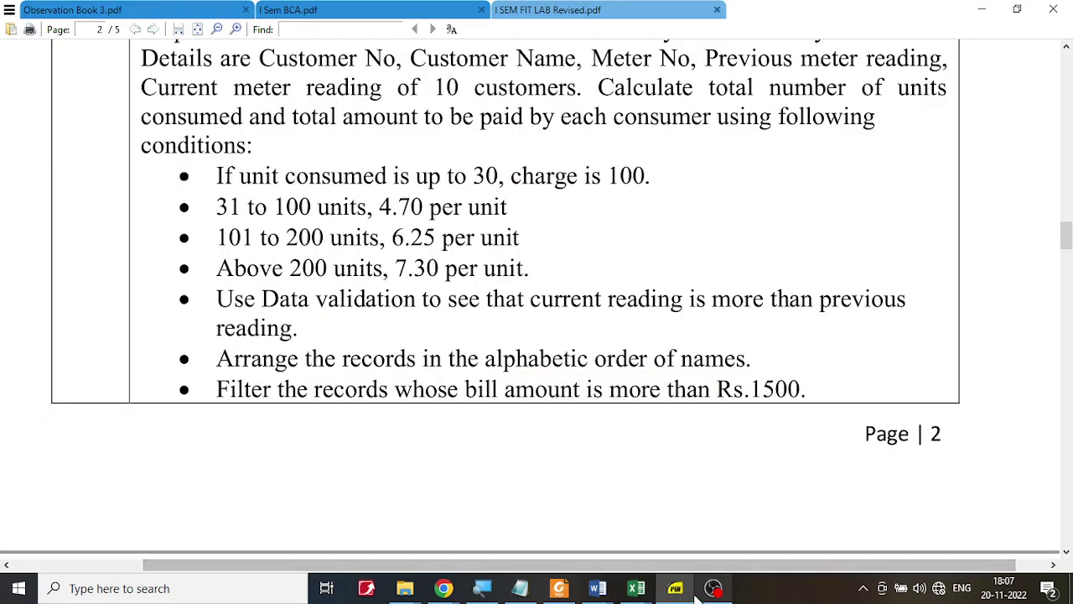
pyautogui.click(693, 592)
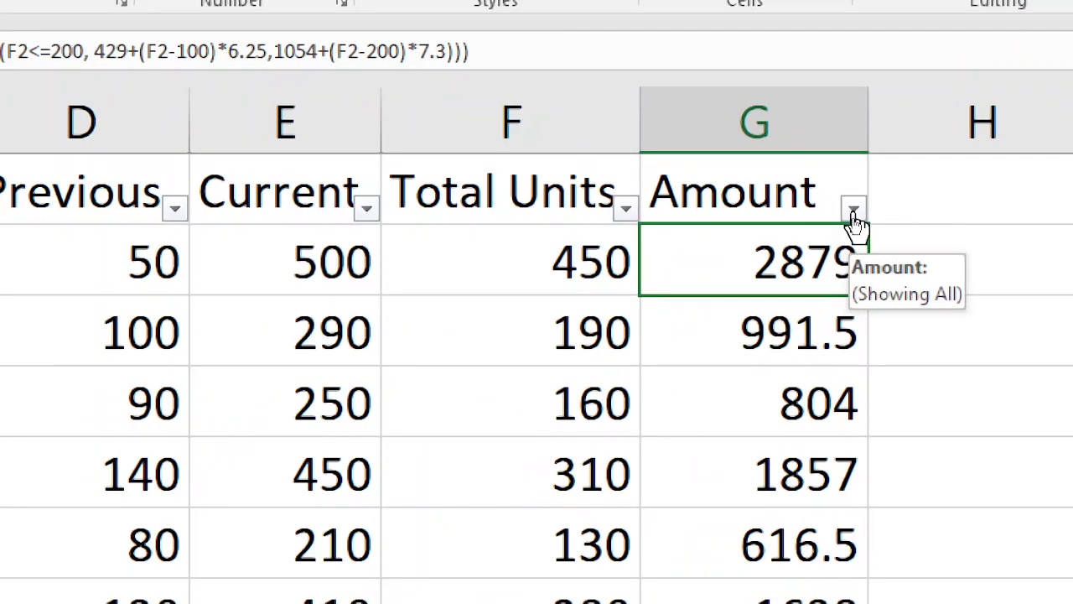
pyautogui.click(853, 217)
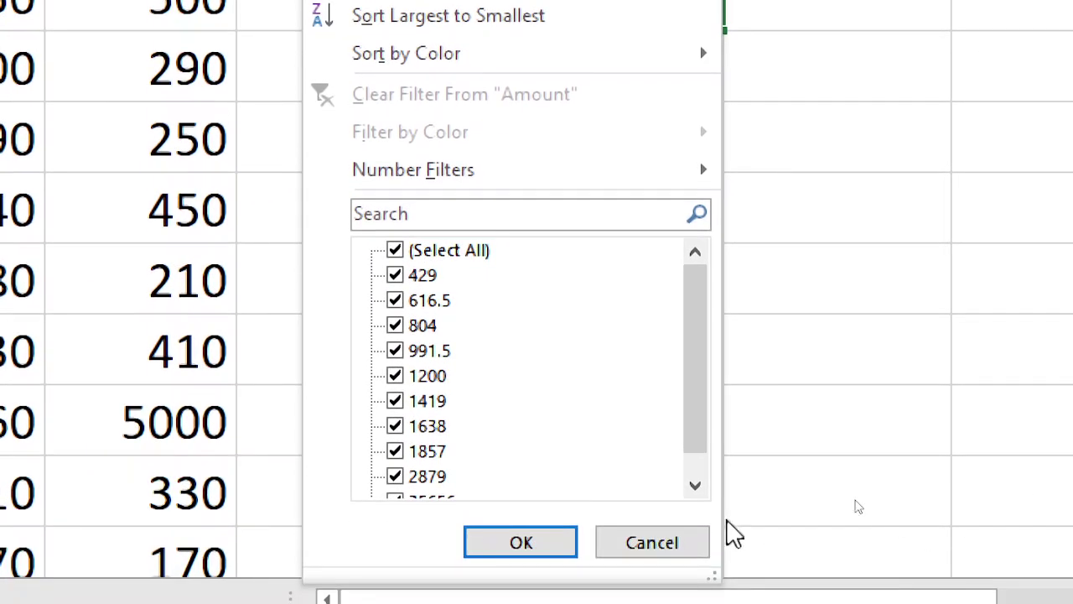
pyautogui.moveTo(543, 168)
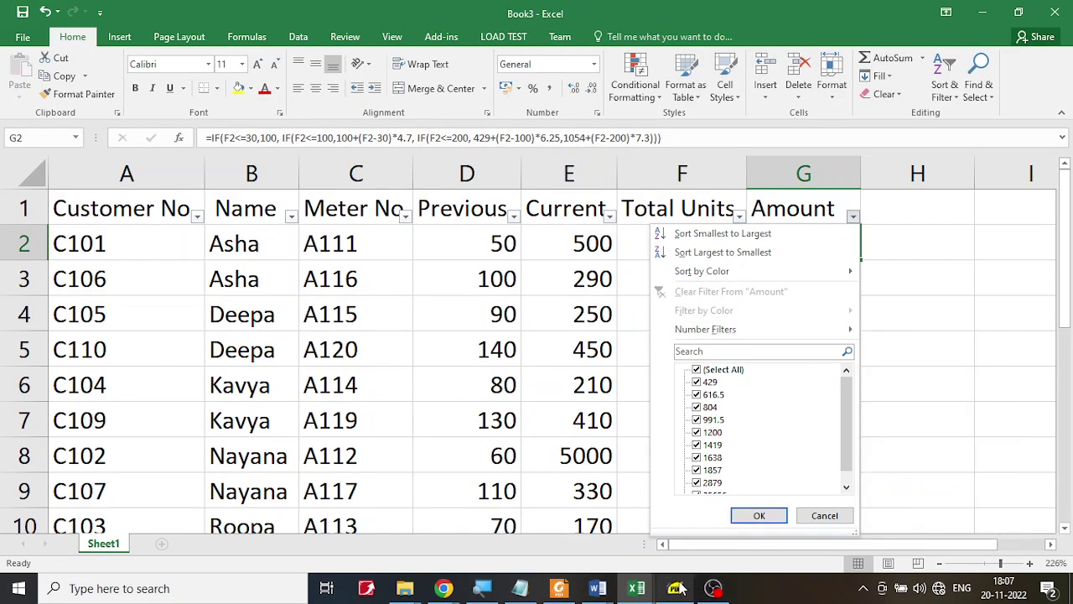
pyautogui.click(678, 588)
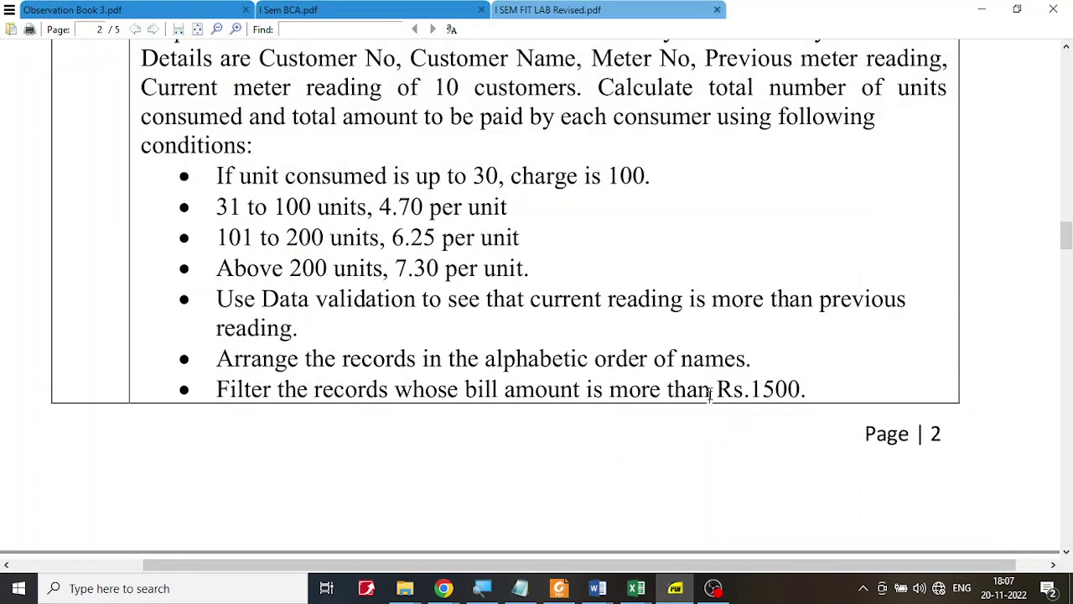
pyautogui.moveTo(545, 391); pyautogui.dragTo(824, 395)
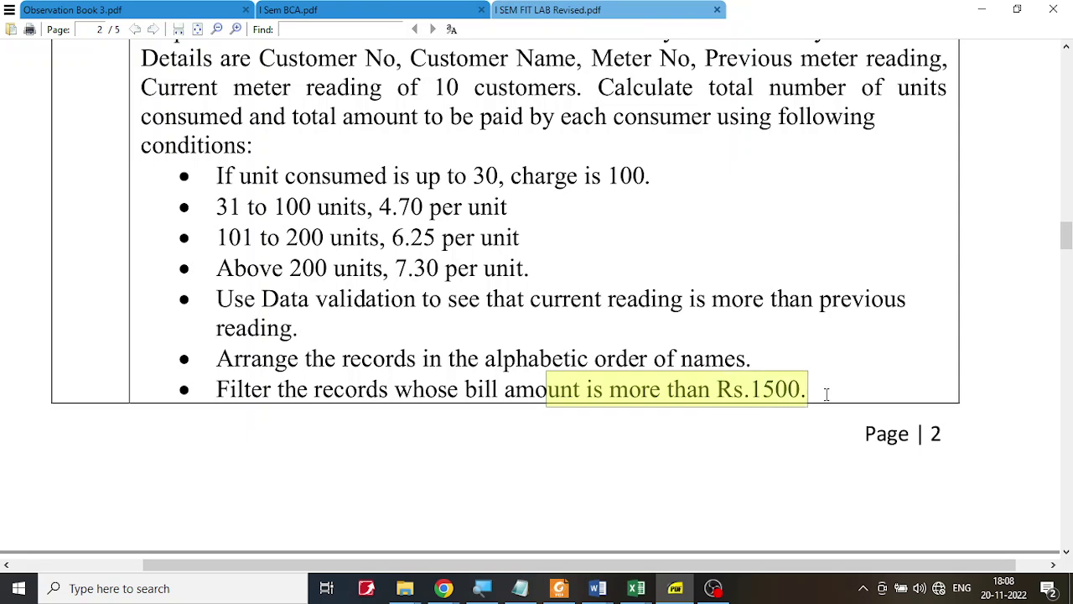
pyautogui.moveTo(638, 591)
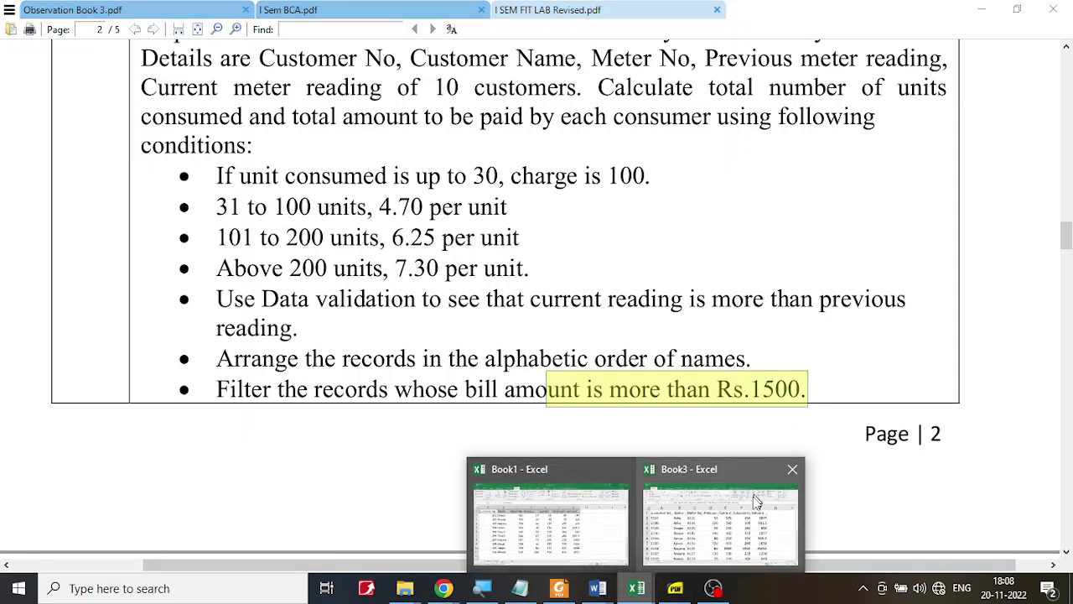
# Step: Return to the Book3 workbook in Excel, filter the Amount column to values greater than 1500, and check the records against the PDF requirement
pyautogui.click(755, 503)
pyautogui.click(853, 217)
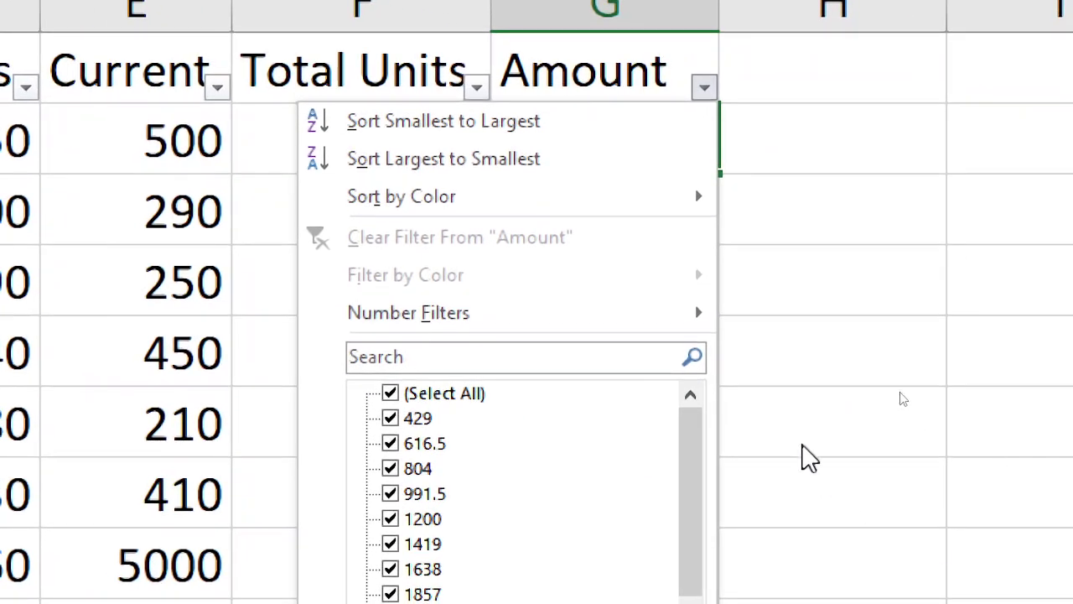
pyautogui.moveTo(803, 430)
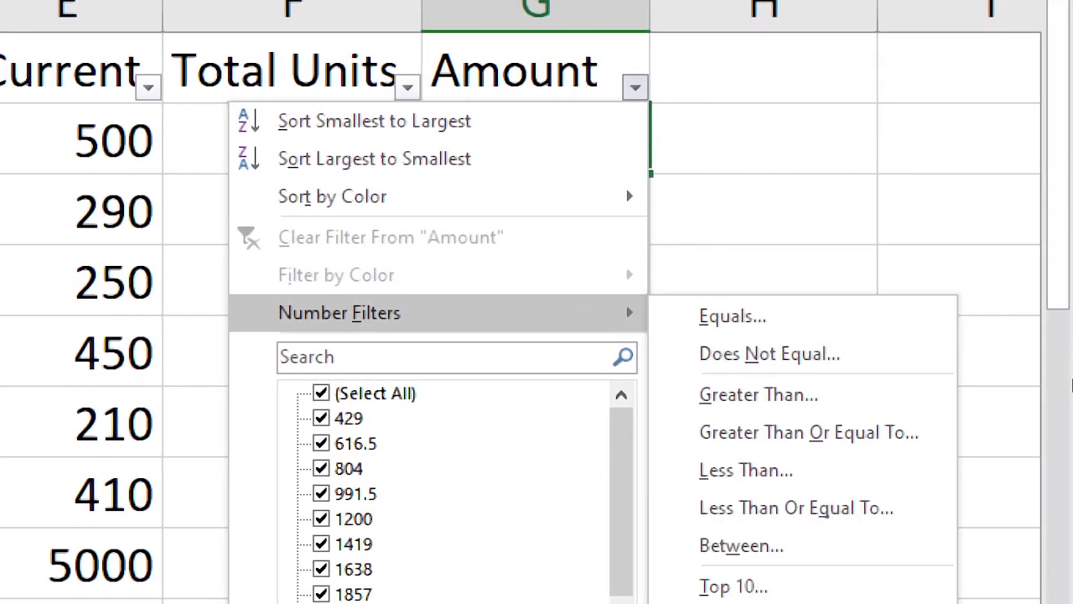
pyautogui.click(800, 410)
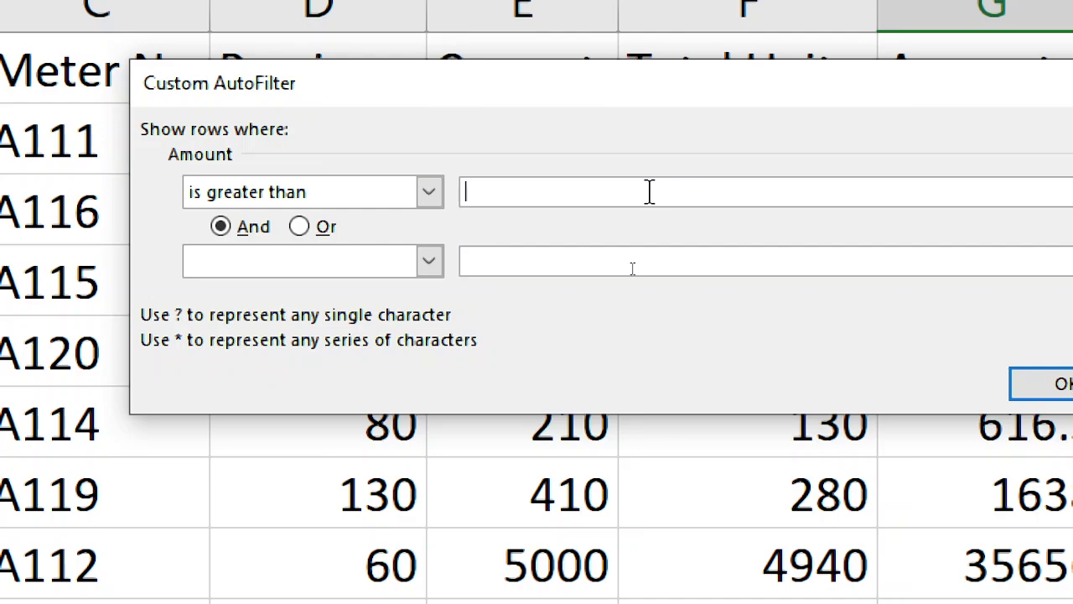
pyautogui.write('1500')
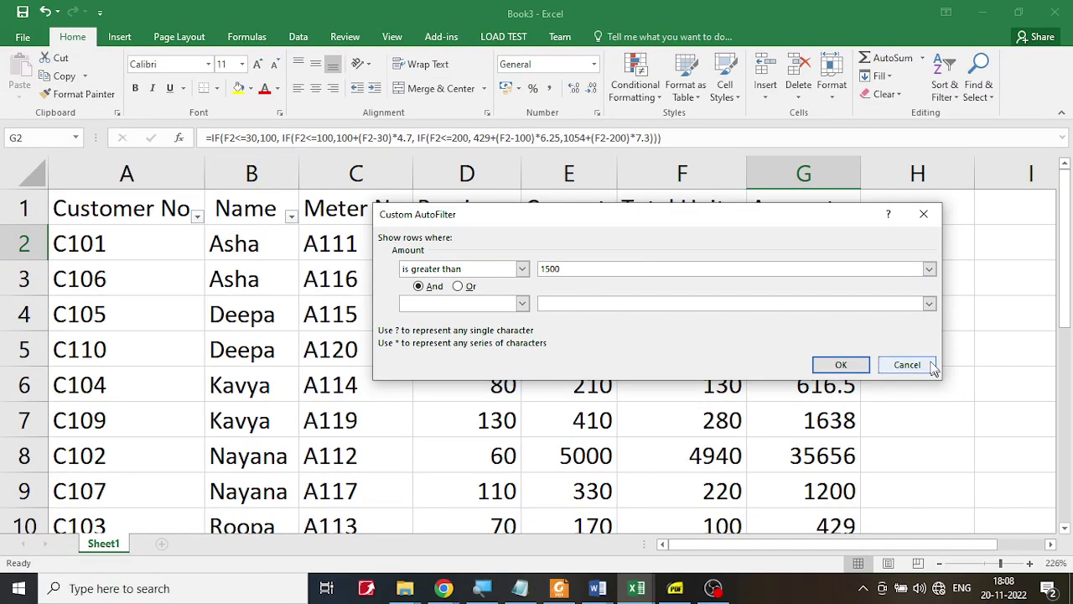
pyautogui.click(839, 365)
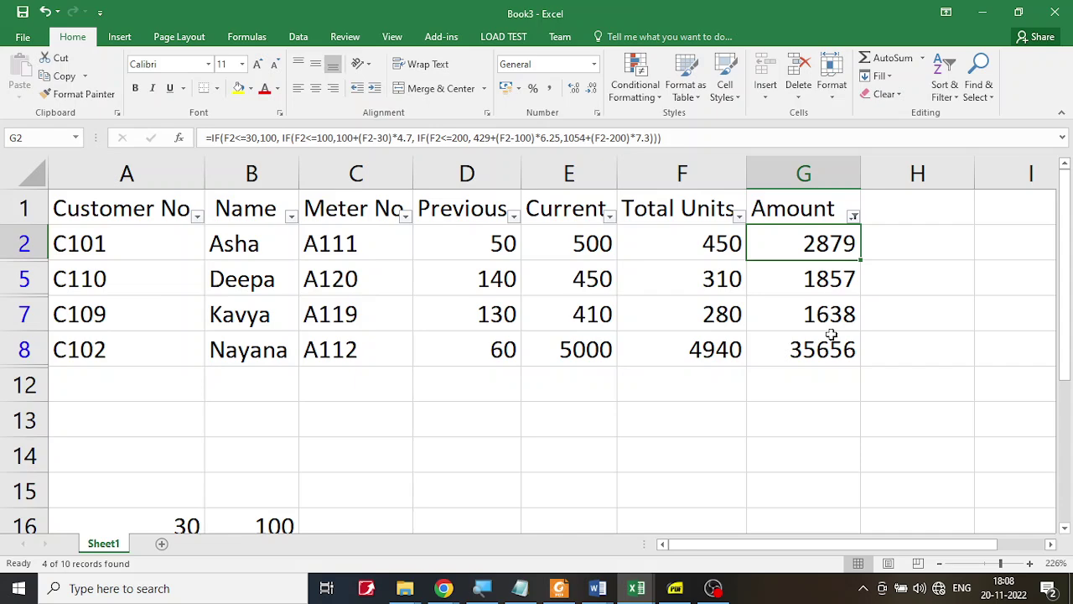
pyautogui.click(676, 590)
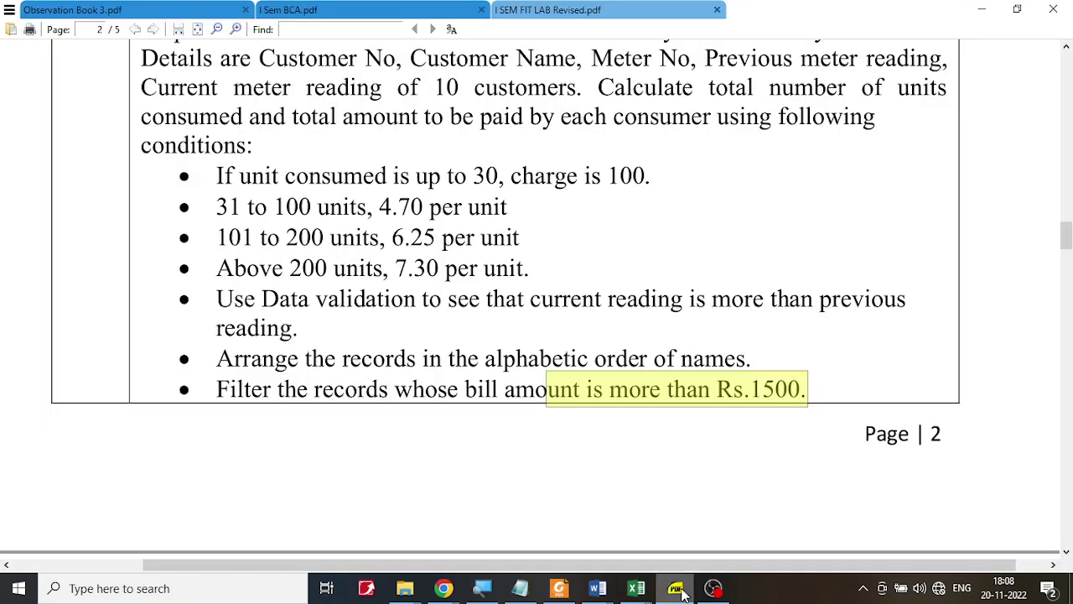
pyautogui.click(676, 591)
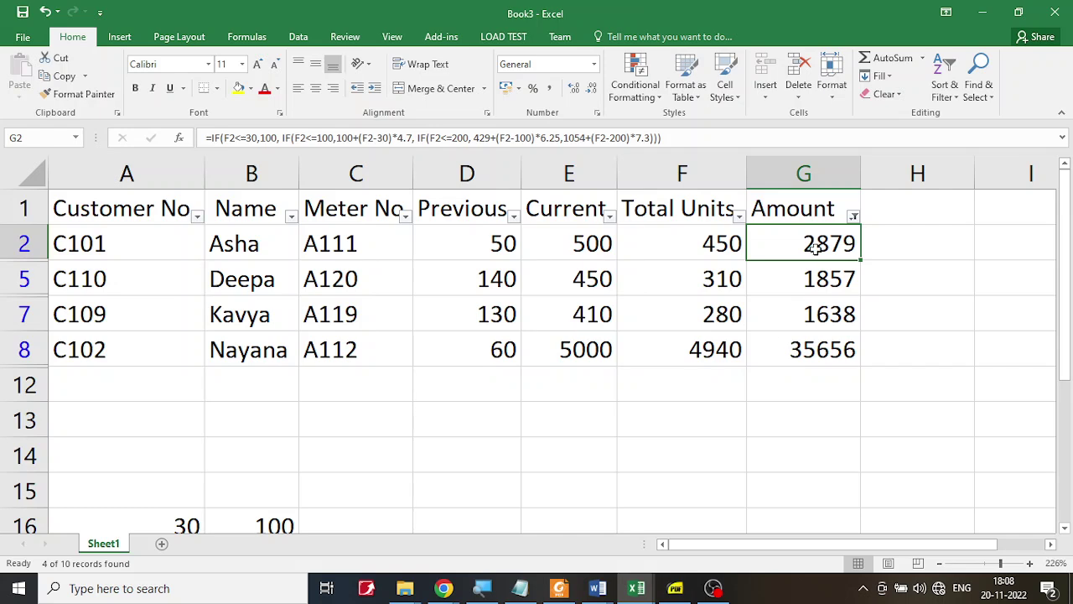